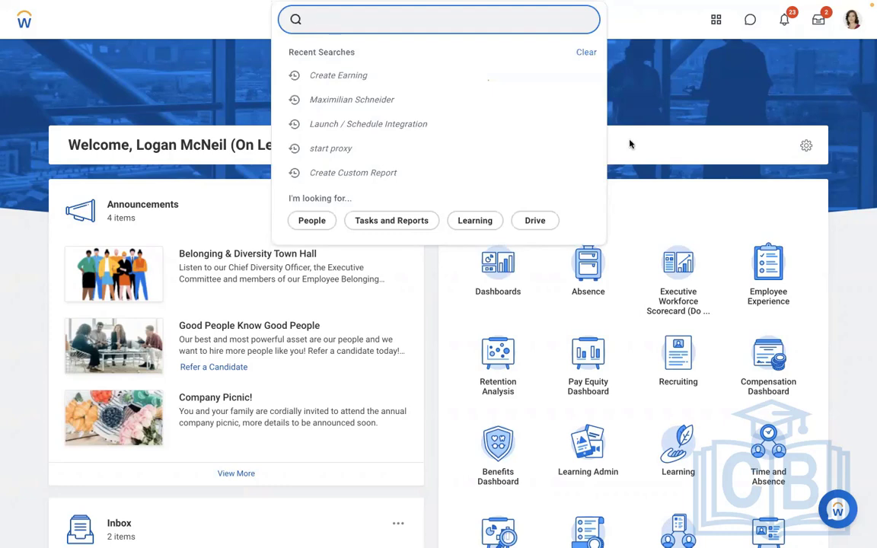
Switch to the Word document and add the heading "Payroll Earning" in blank space below the MANAGER lines
left_click(629, 143)
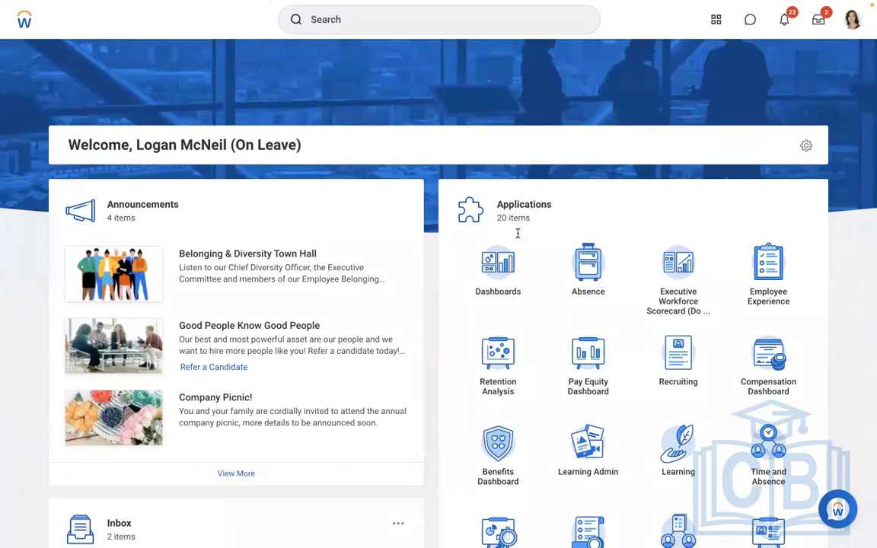
key("ctrl+Left")
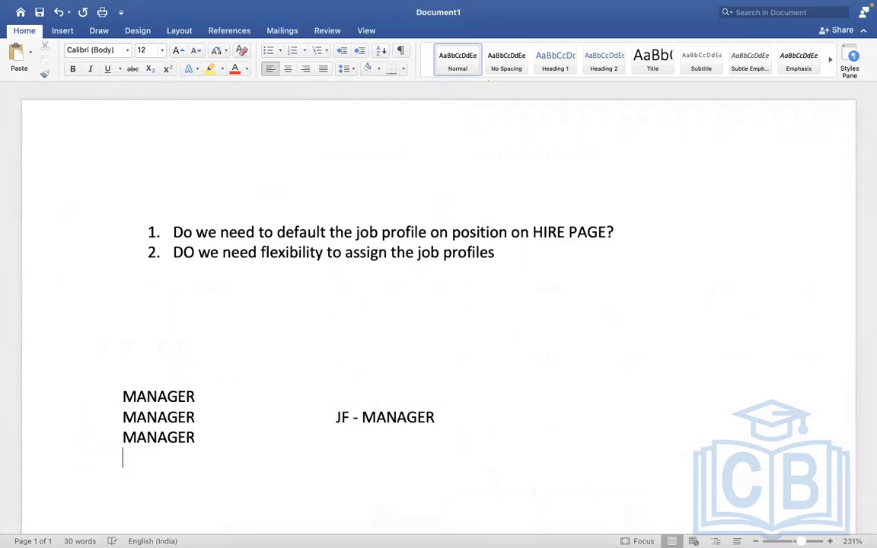
key("Return")
key("Return")
key("Return")
key("Return")
key("Return")
key("Return")
key("Return")
key("Return")
key("Return")
key("Return")
key("Return")
key("Return")
key("Return")
key("Return")
key("Return")
key("Return")
key("Return")
key("Return")
key("Return")
key("Return")
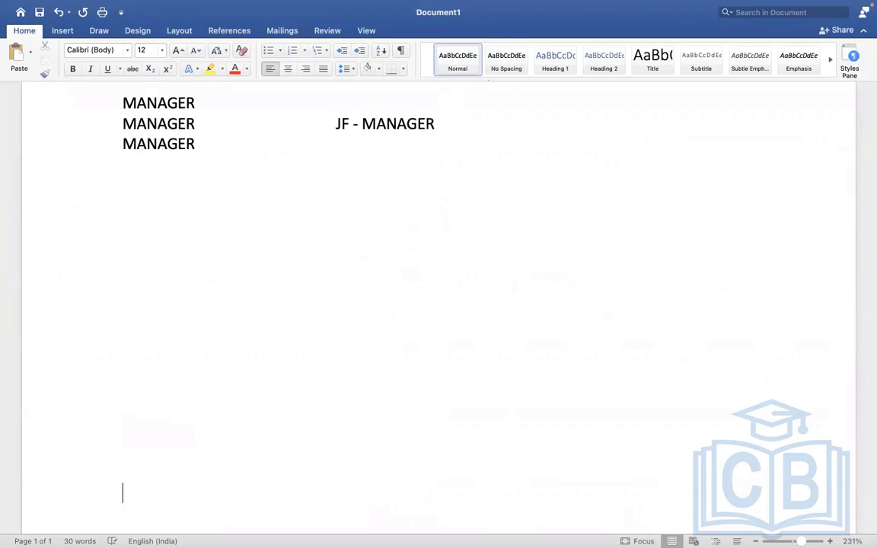
key("Return")
key("Return")
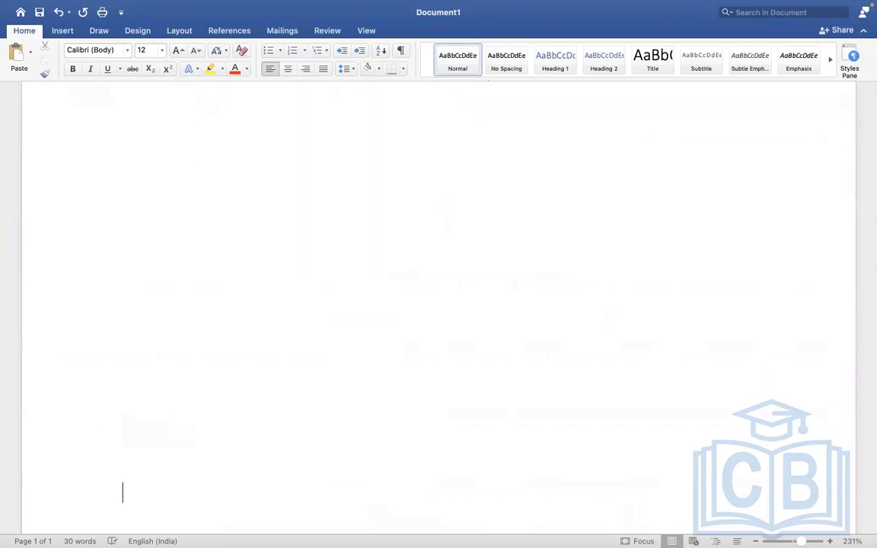
left_click(203, 193)
type("Payroll Earn")
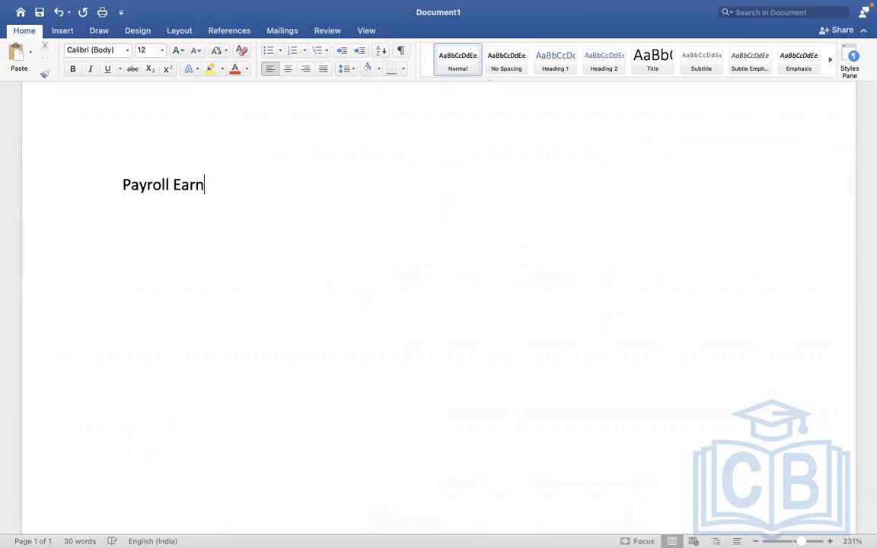
type("ing")
Add the line "What is the earning name : car allowance" below the Payroll Earning heading
key("Return")
type("what is the ")
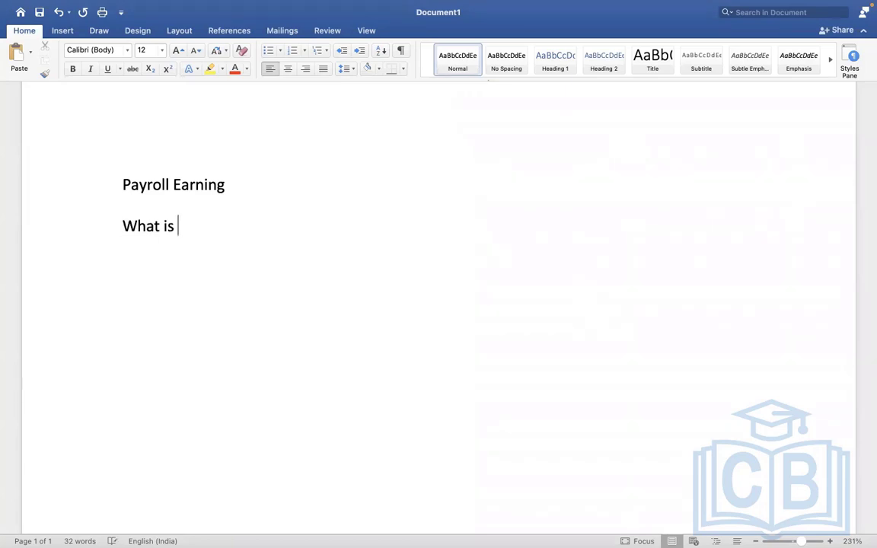
type("earning")
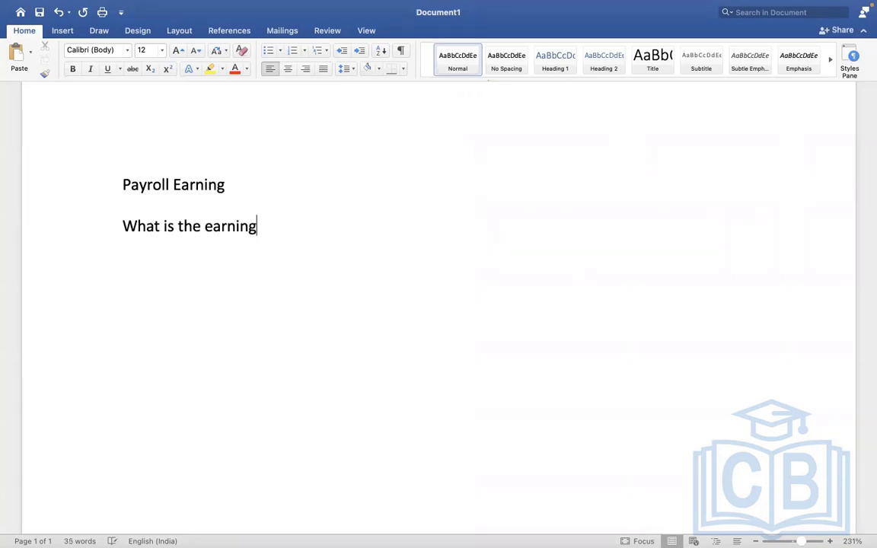
type(" name ")
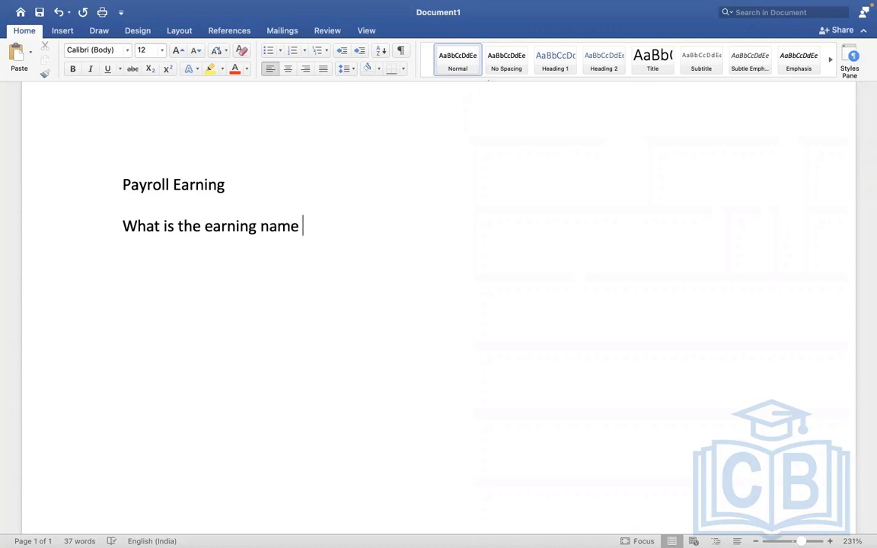
type(": car allowance")
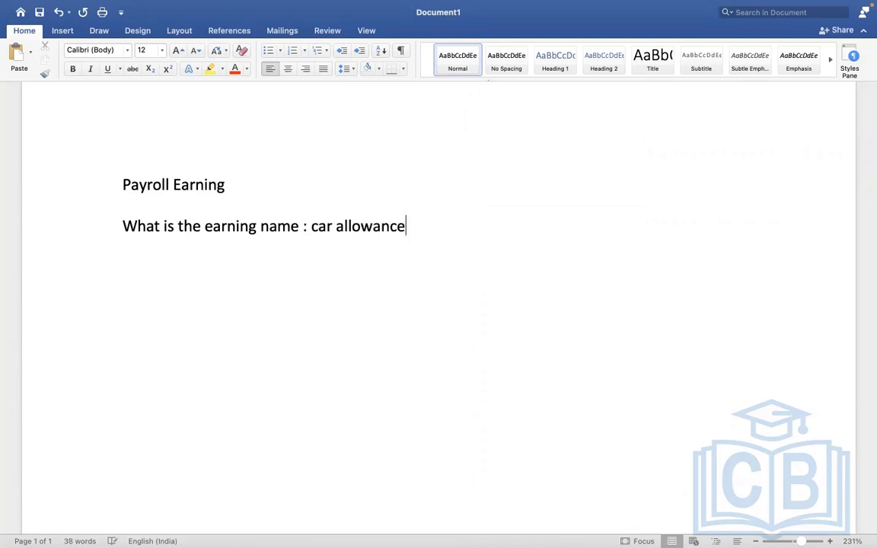
Add the line "Who is eligible for this earning =" under the earning name question
key("Return")
type("who is elig")
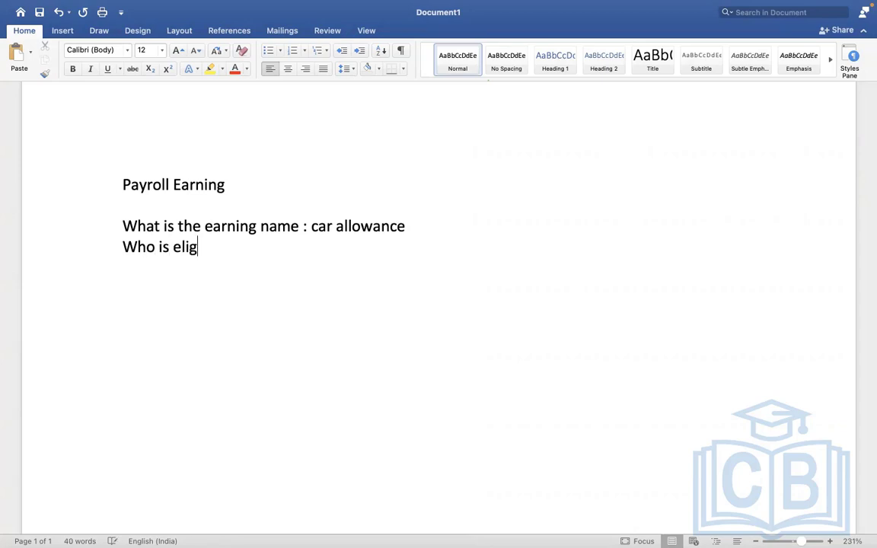
type("ible for thie")
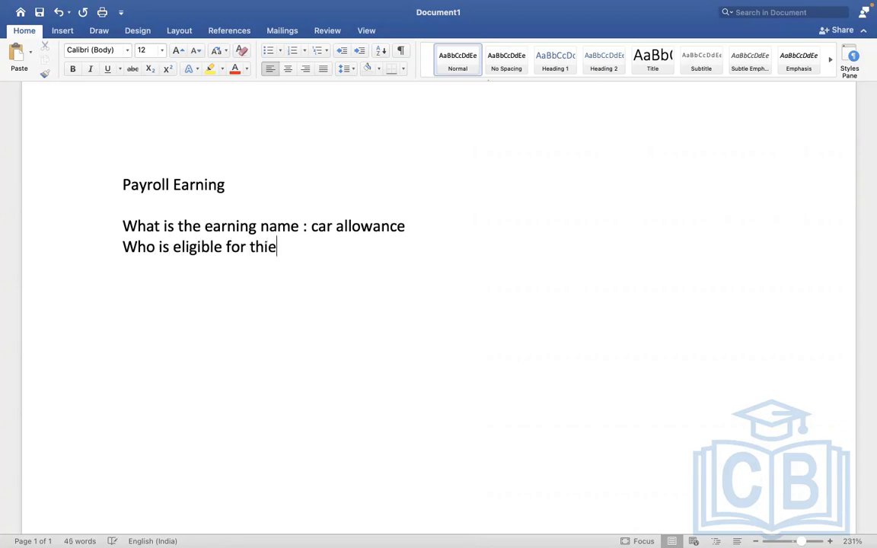
key("BackSpace")
key("BackSpace")
type("s earning")
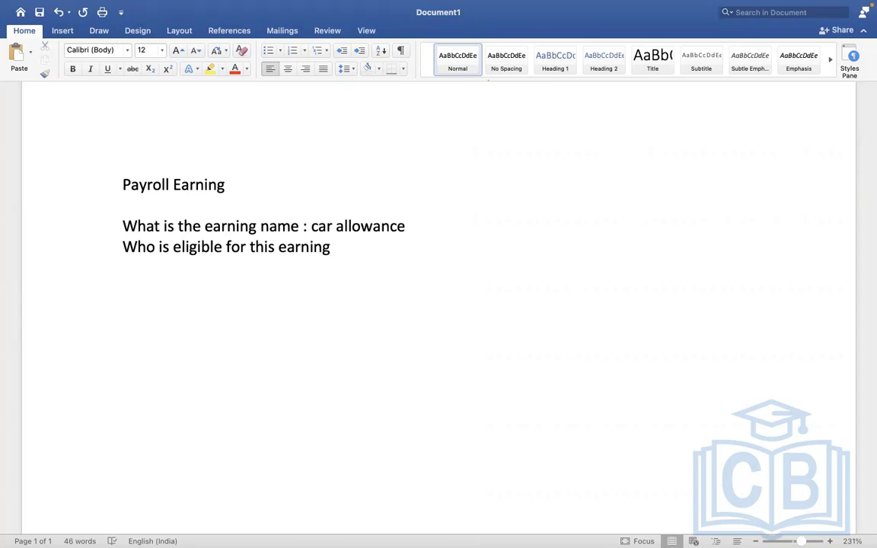
type("=")
Add the line "What is the frequency" under the eligibility question
key("Return")
type("what is the fre")
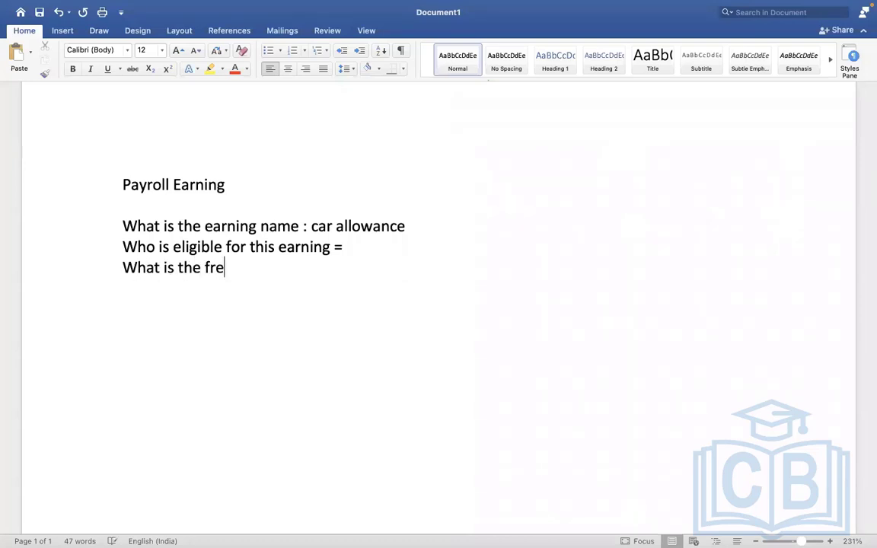
type("quency")
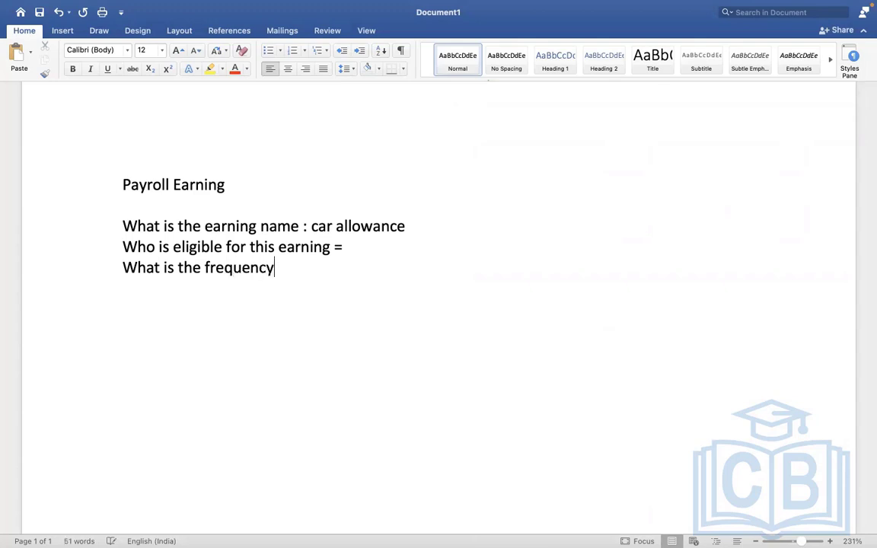
key("Return")
left_click(285, 265)
Add the line "Prorate the earning amount" under the frequency question
key("Return")
type("prora")
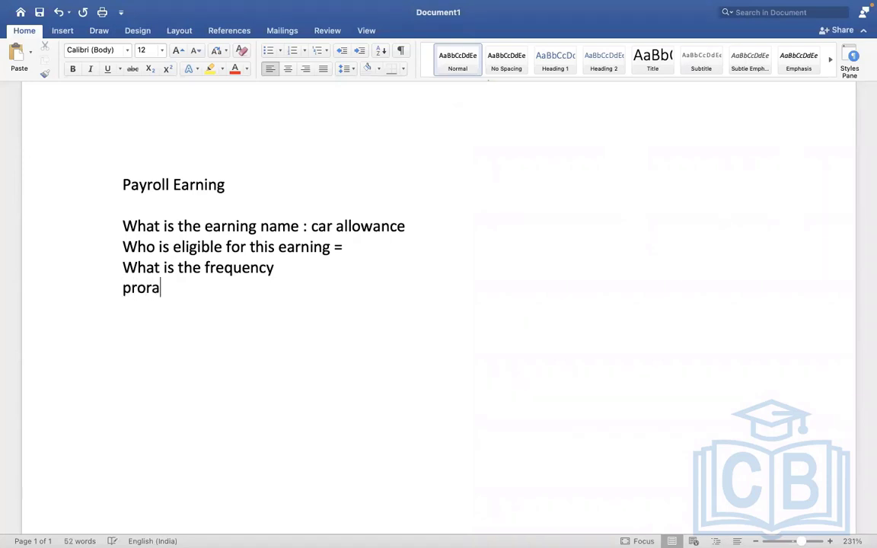
type("te the earn")
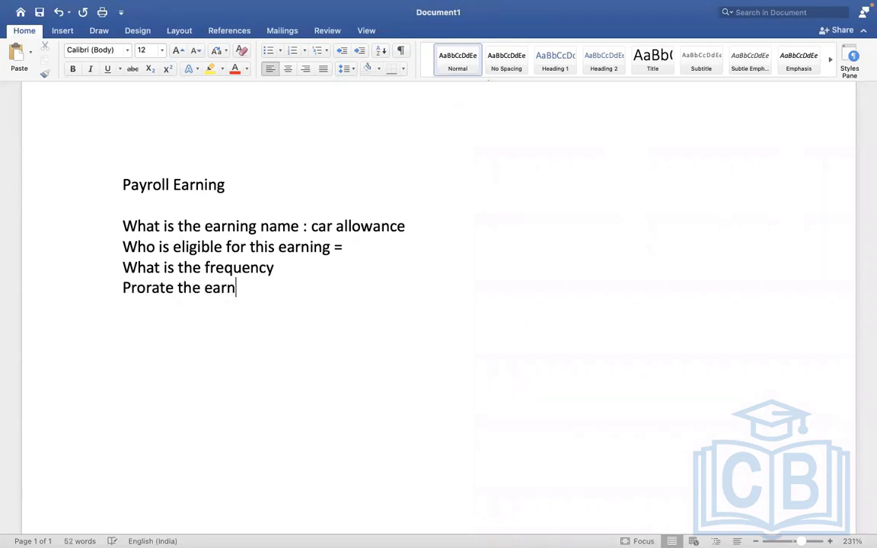
type("ing maount")
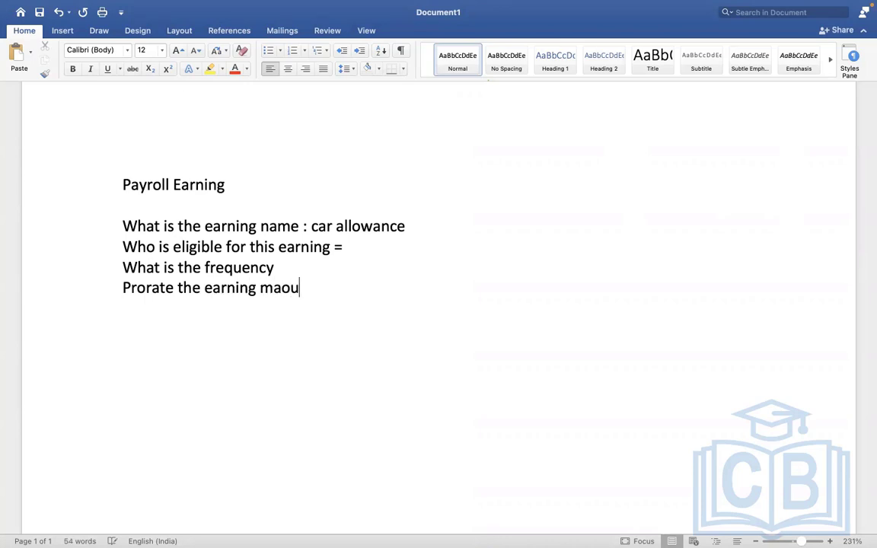
key("BackSpace")
key("BackSpace")
key("BackSpace")
key("BackSpace")
key("BackSpace")
key("BackSpace")
type("amount What are a")
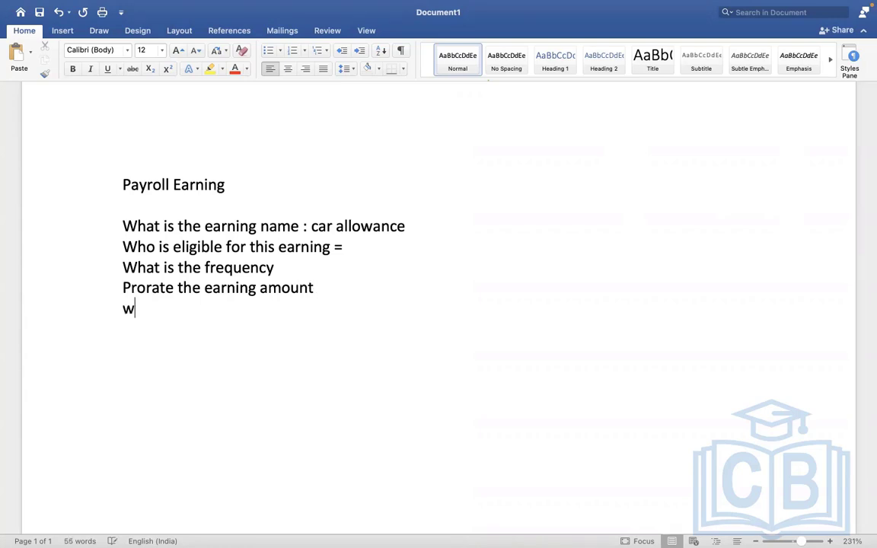
type("ll ")
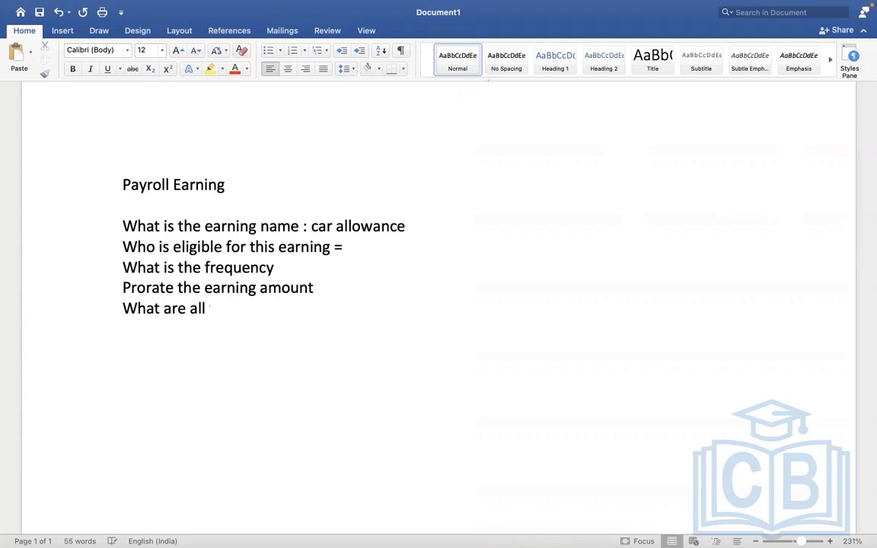
type("taxes im")
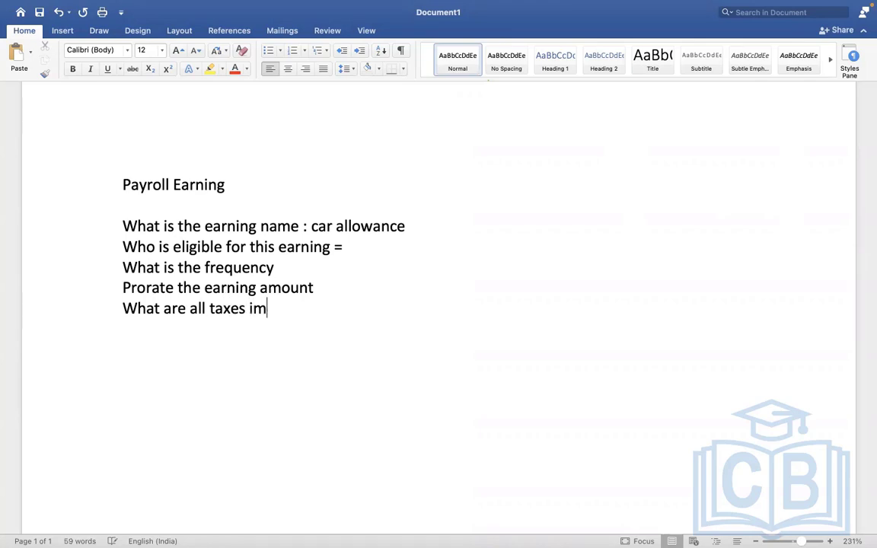
type("pacting this earning")
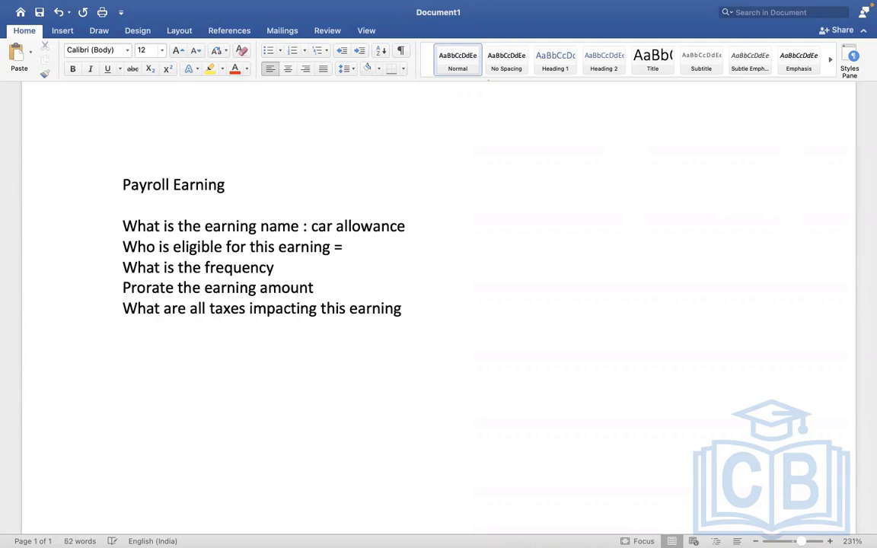
Add the line "Benefit deduction happen on this earning" under the taxes question, and switch back to Workday
key("Return")
type("benefit deduc")
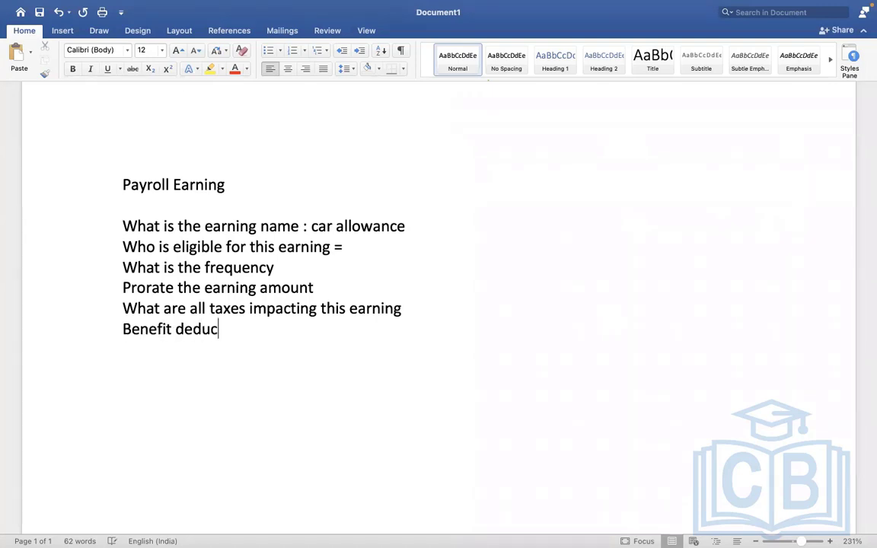
type("tion happen")
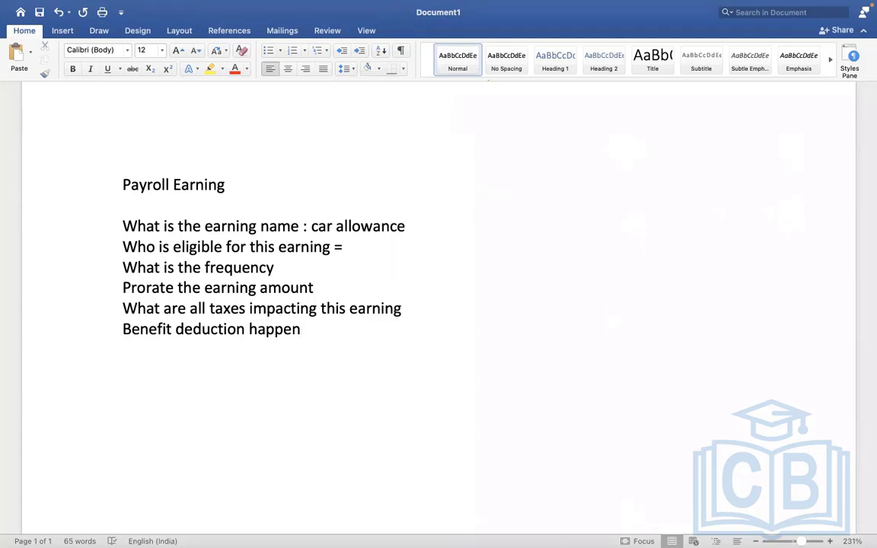
type(" on this earning")
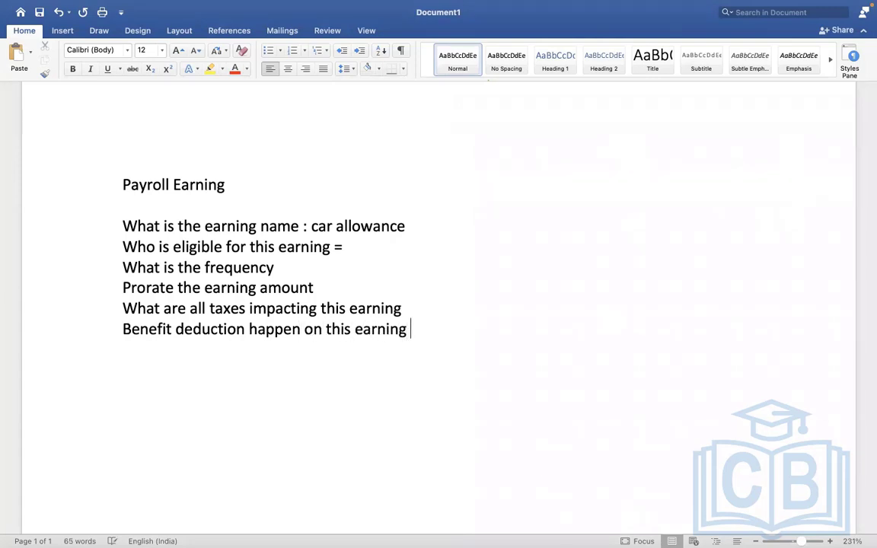
key("Return")
key("ctrl+Right")
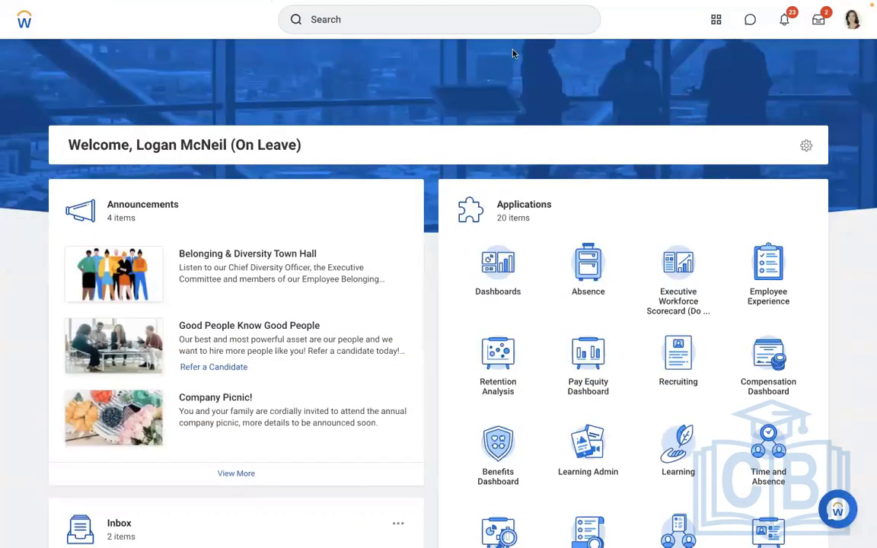
left_click(430, 30)
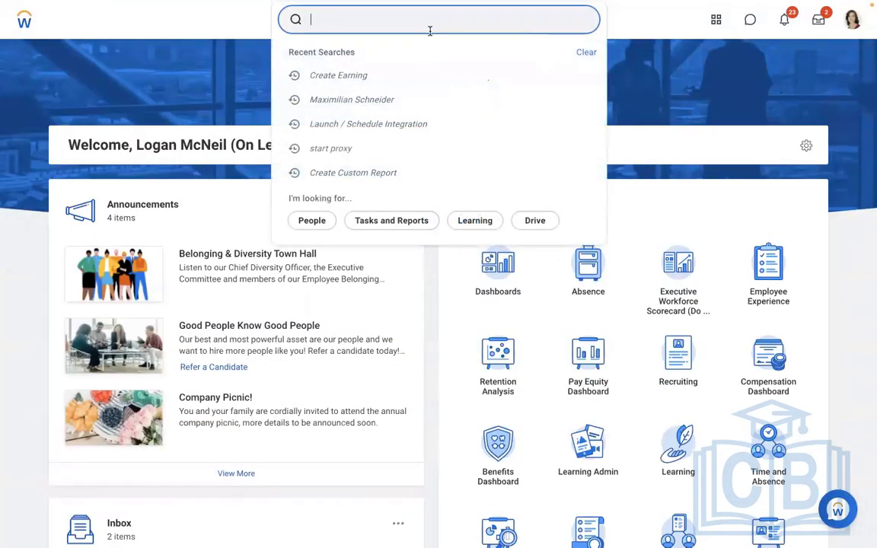
type("run pay calc")
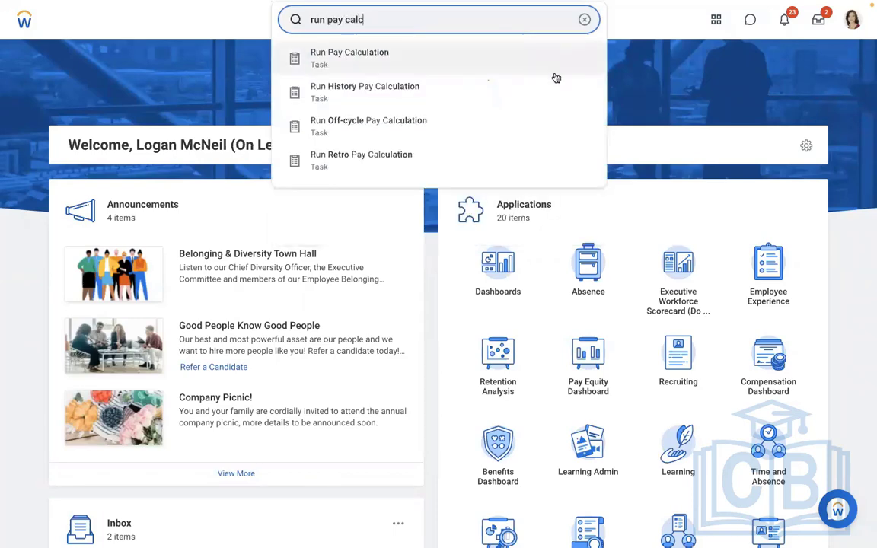
left_click(670, 82)
left_click(585, 20)
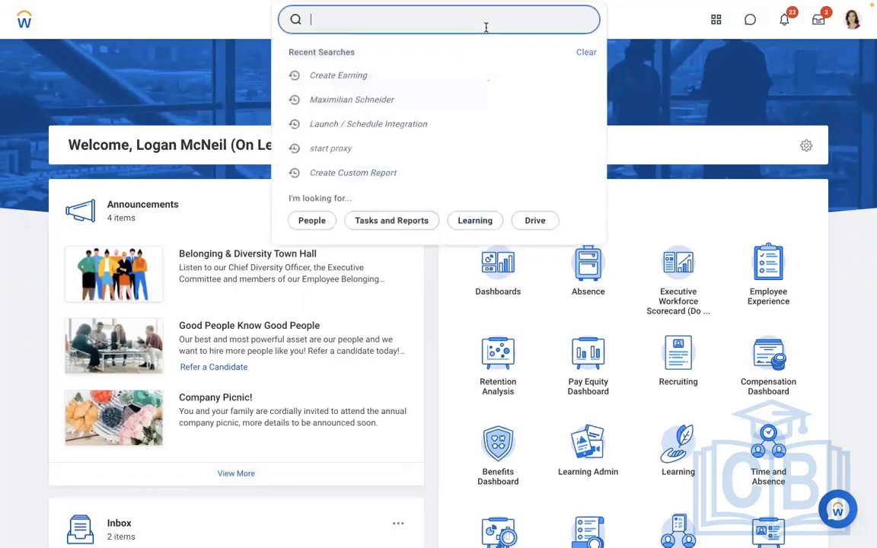
Search for the General Counsel by the worker's full name and open the worker profile
type("john chen")
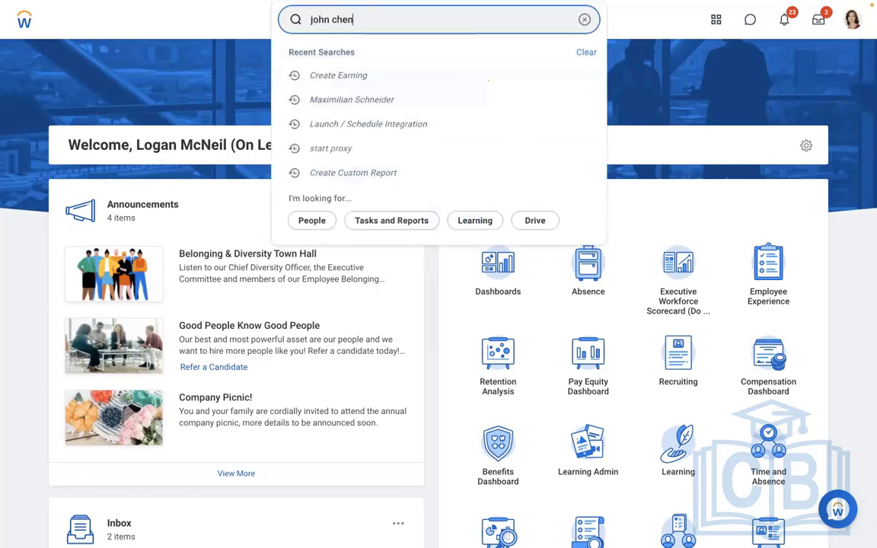
left_click(379, 69)
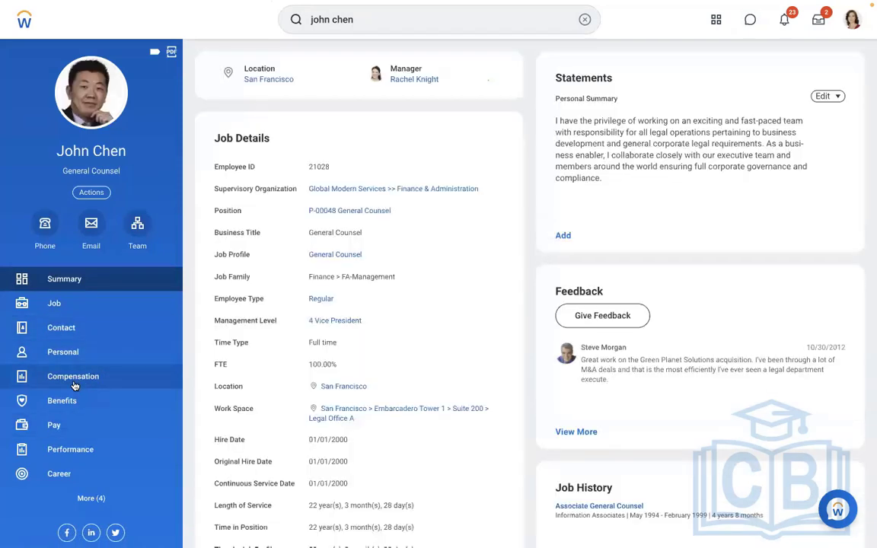
Open the worker's detailed compensation and examine the Plan Assignments, highlighting the annual amount assigned to the Salary plan
left_click(77, 381)
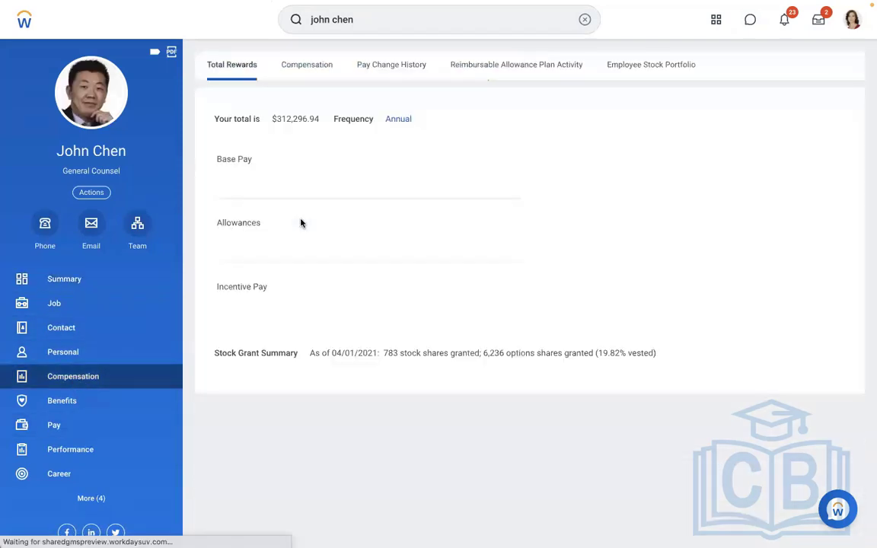
left_click(310, 82)
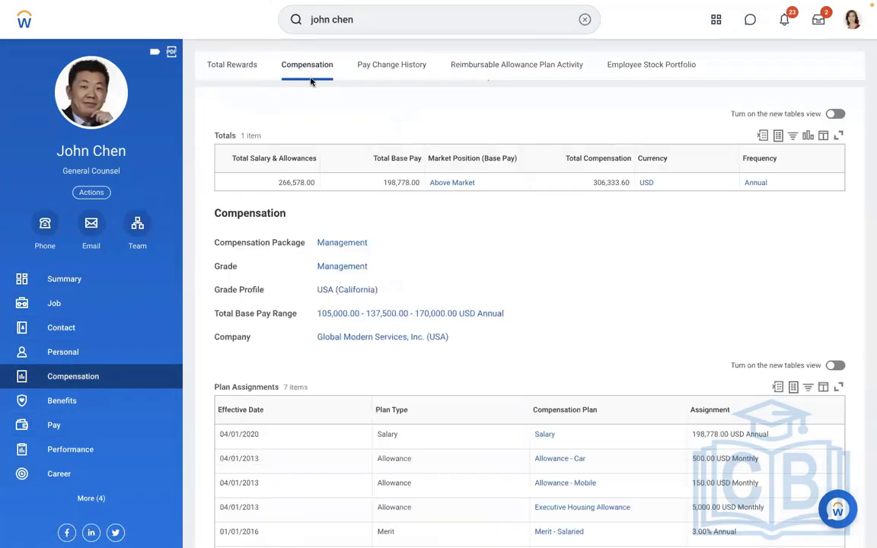
scroll(451, 239, "down", 5)
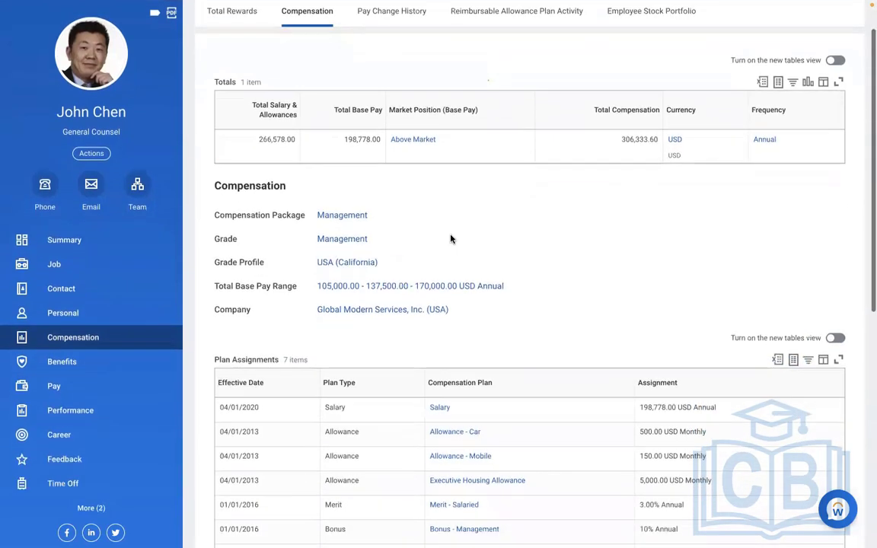
scroll(452, 239, "down", 4)
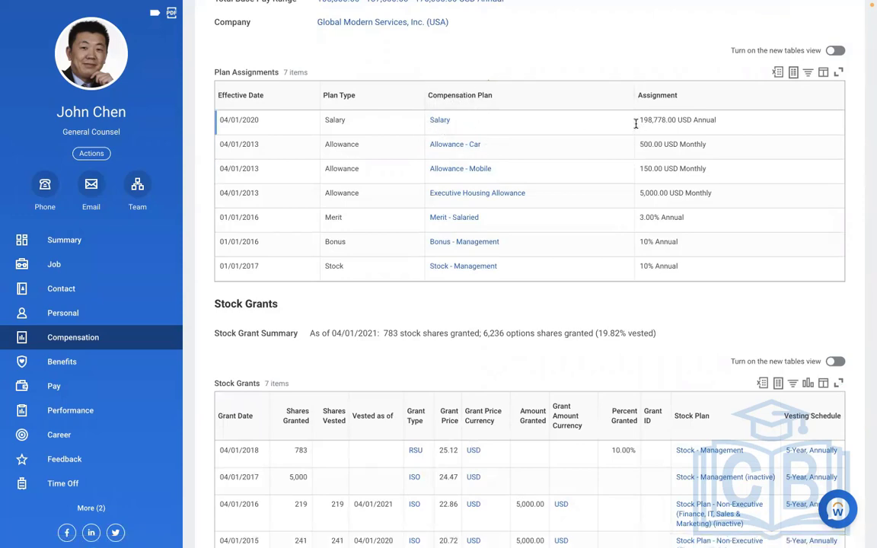
left_click_drag(639, 122, 726, 133)
key("super+c")
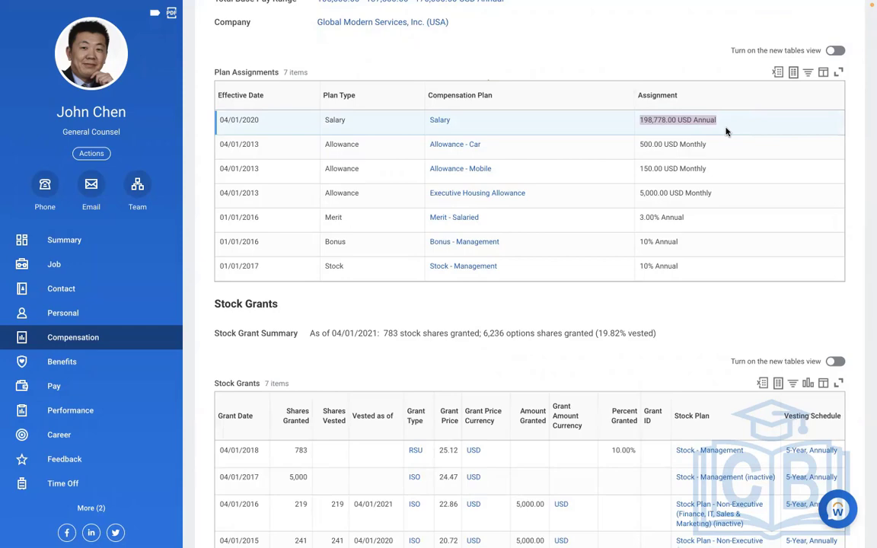
Switch to Word and paste the copied salary below the questions, extending it to "198,778.00 USD Annual. Then deannualised based on employee pay frequency"
key("ctrl+Left")
key("Return")
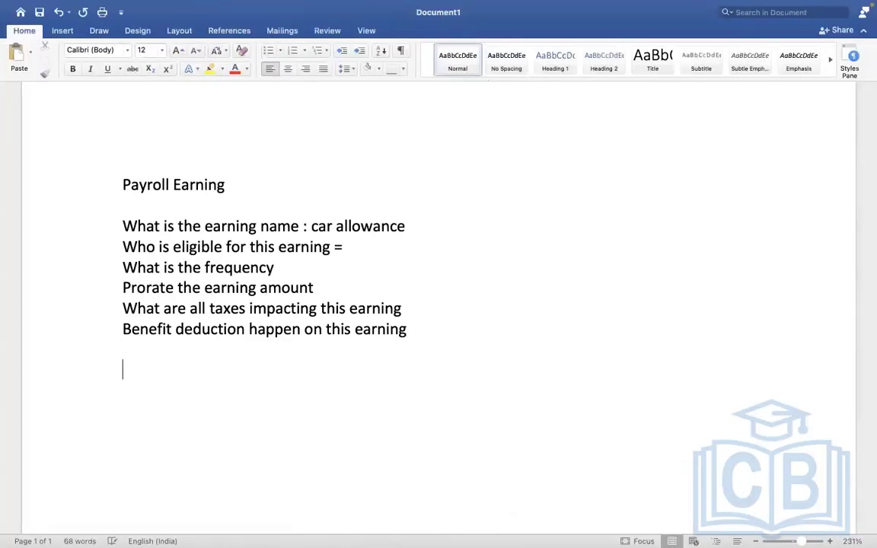
key("super+v")
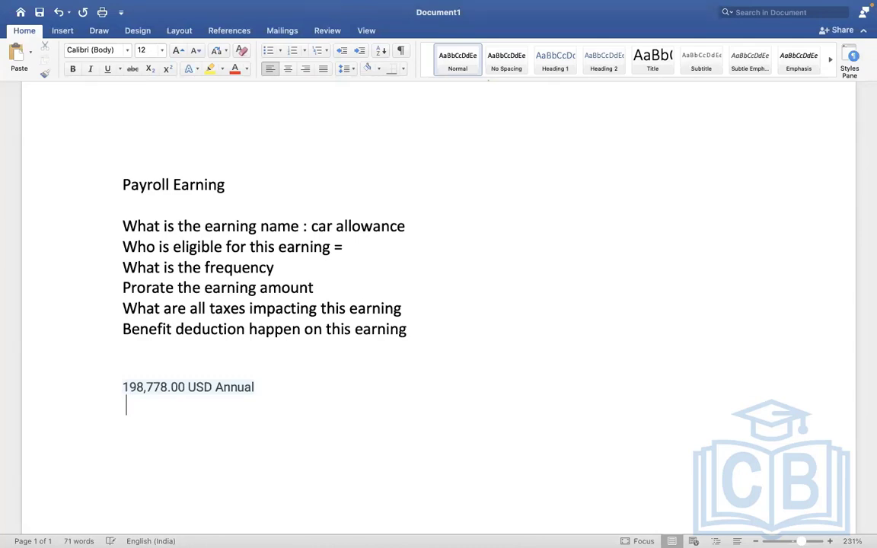
left_click(289, 386)
key("BackSpace")
type(". then d")
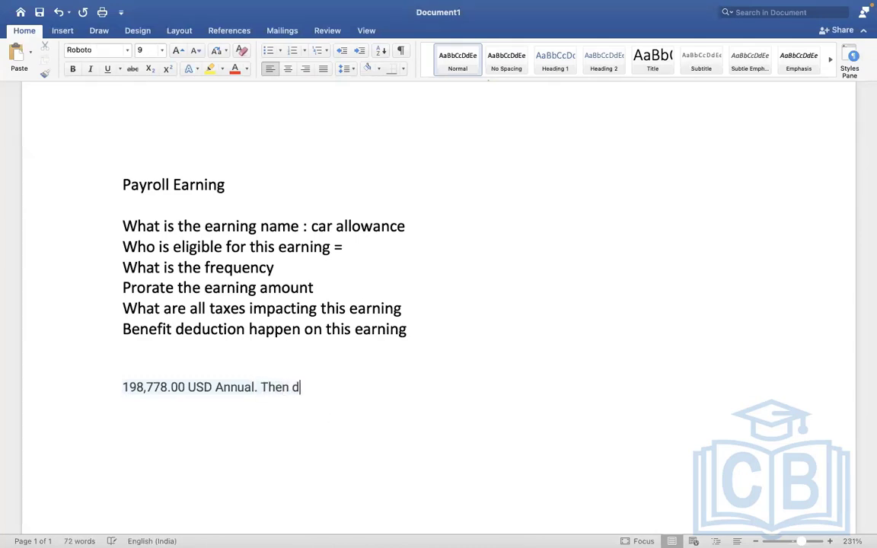
type("eannualise")
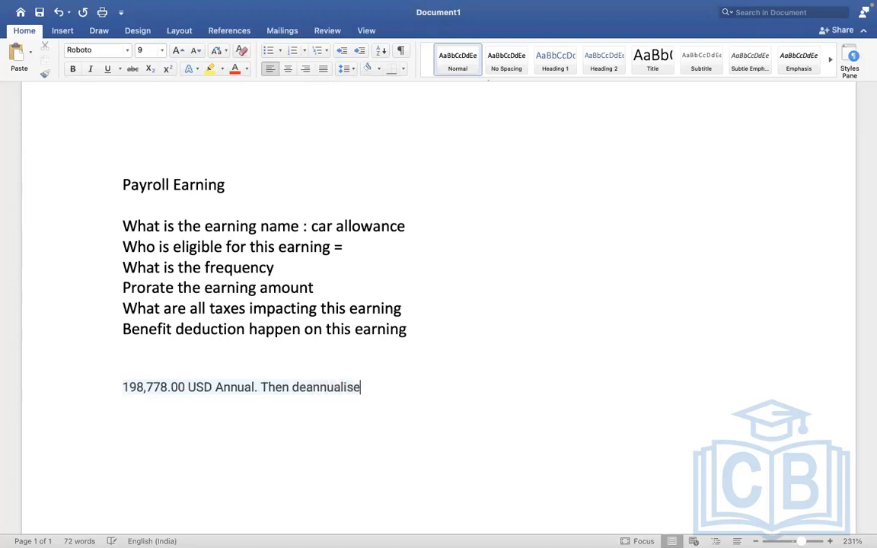
type("d based o")
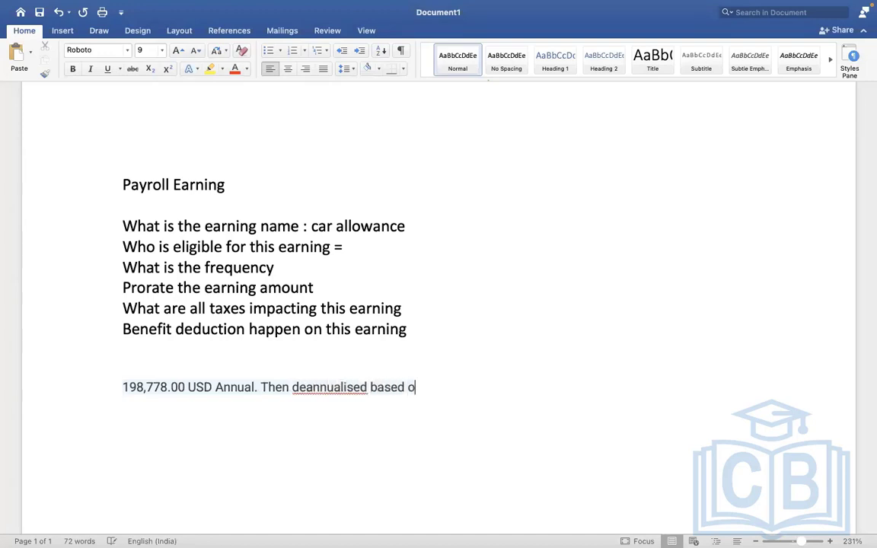
type("n employee ")
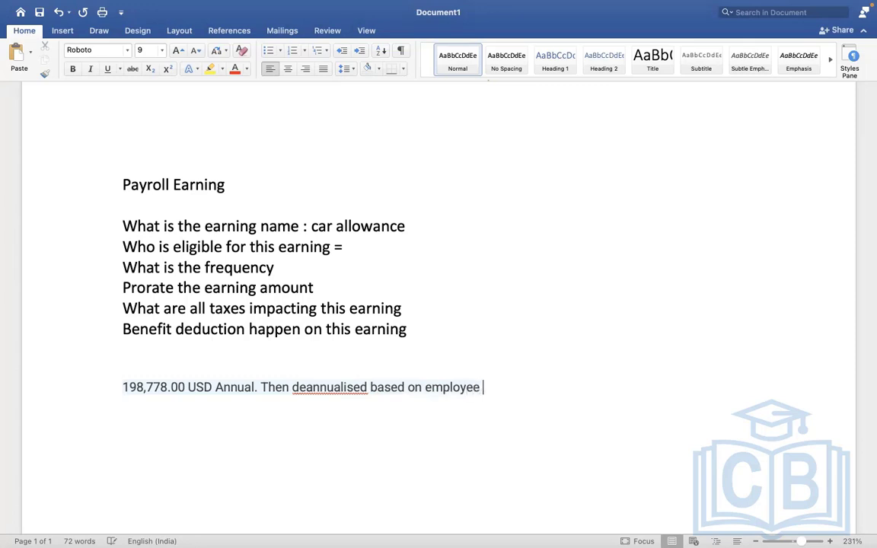
type("pay freq")
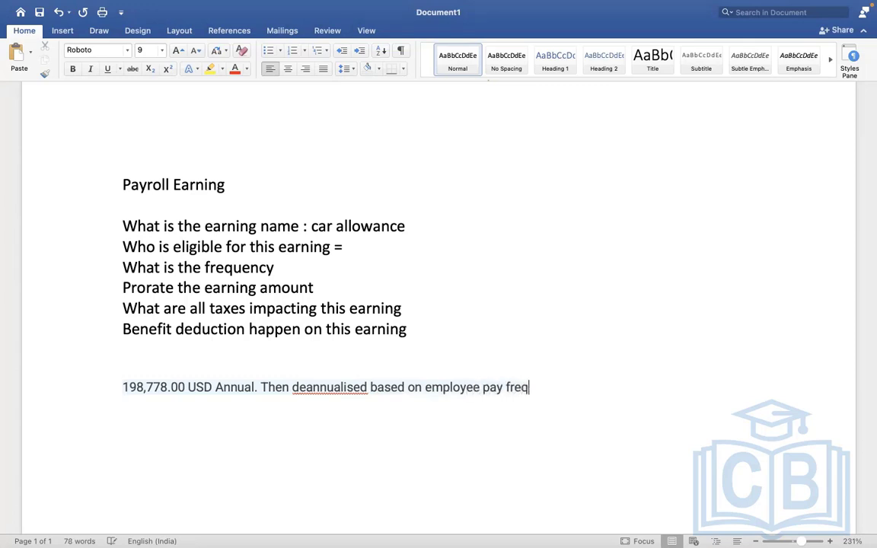
type("uency")
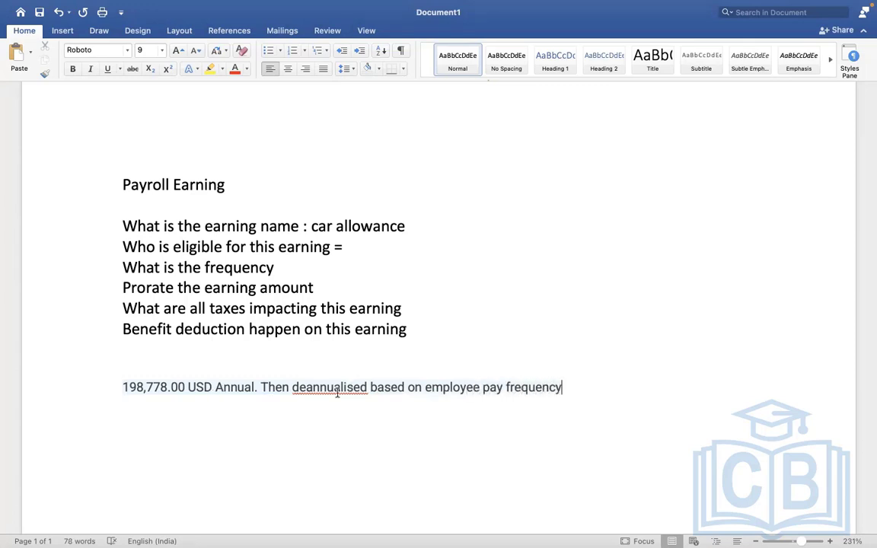
Correct the flagged word "deannualised" in the salary line to read "de annualised"
right_click(341, 386)
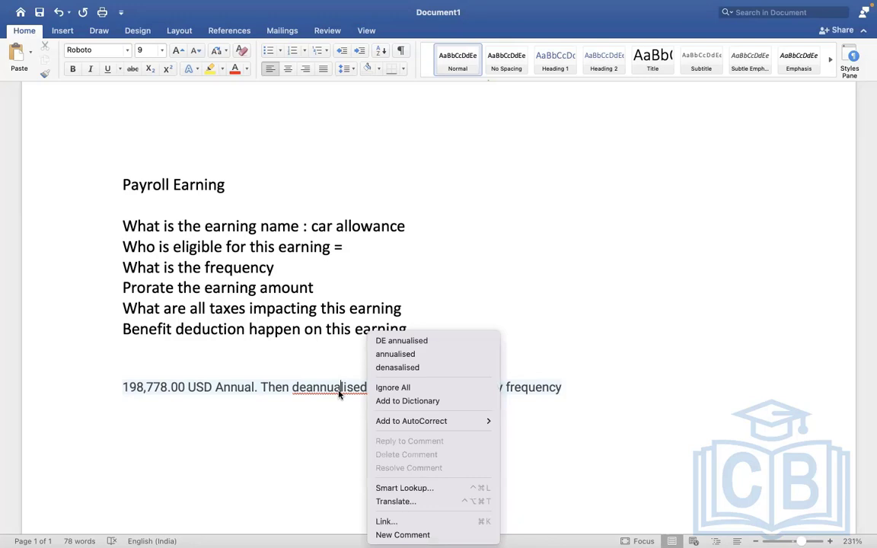
left_click(403, 355)
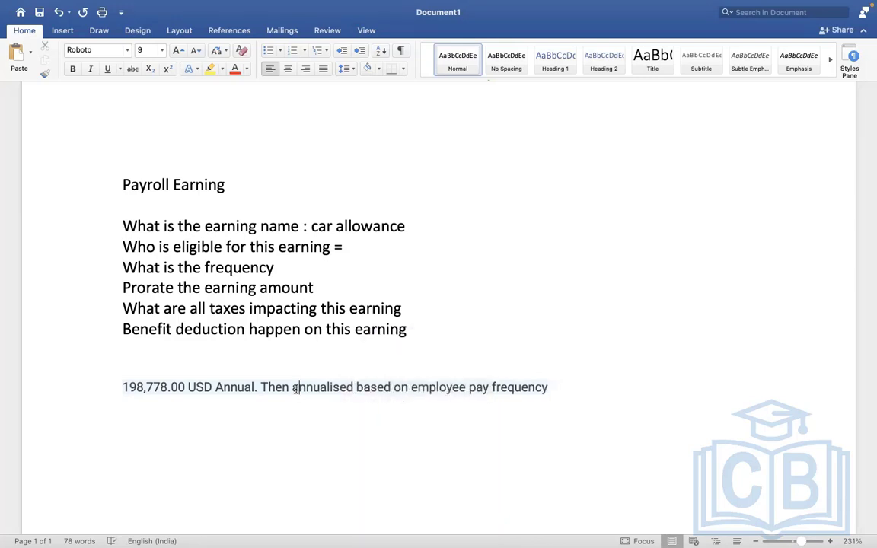
left_click(294, 388)
type("de")
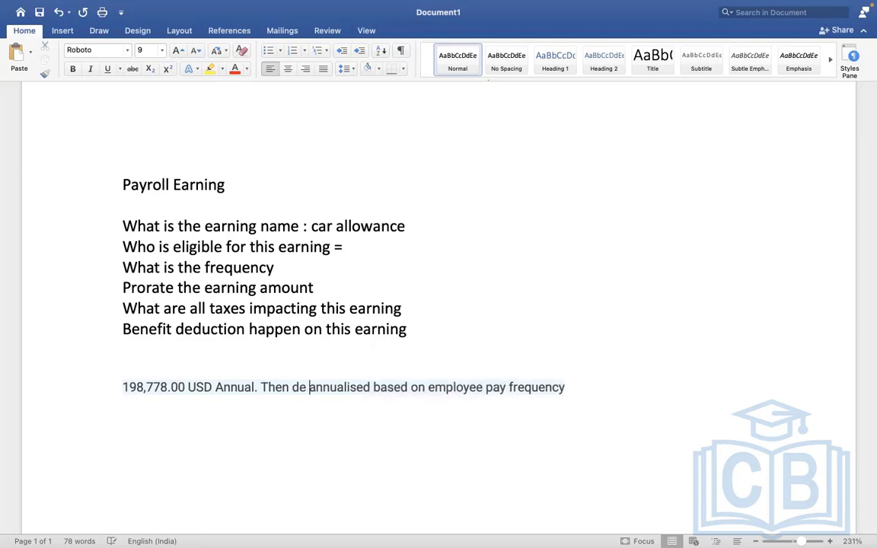
Add the line "198,778.00 USD Annual – Monthly frequency = 16564.83" under the salary note, reusing the copied salary amount
left_click(568, 387)
key("Return")
key("super+v")
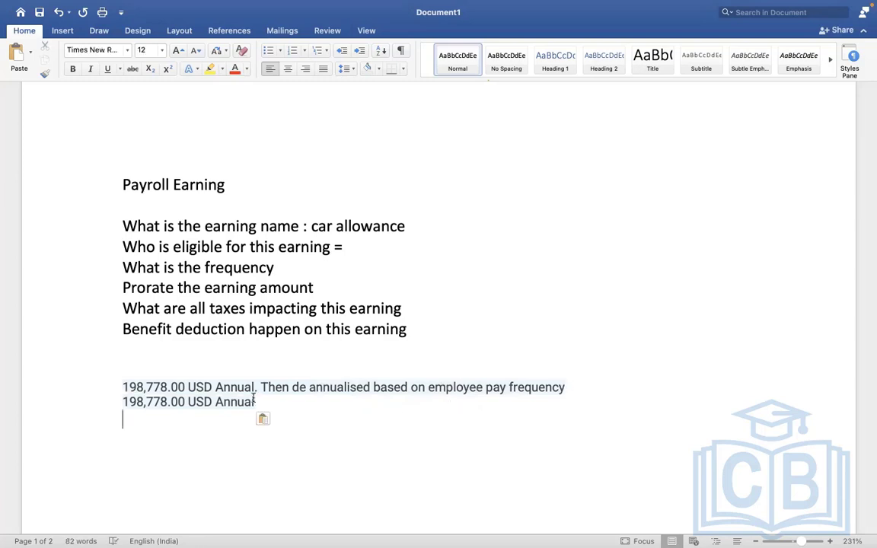
key("BackSpace")
type("- ")
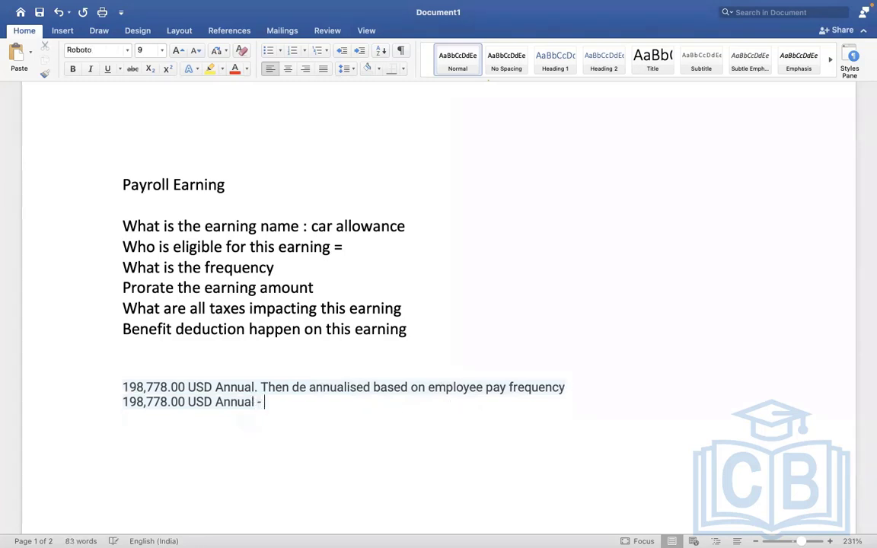
type("Monthly")
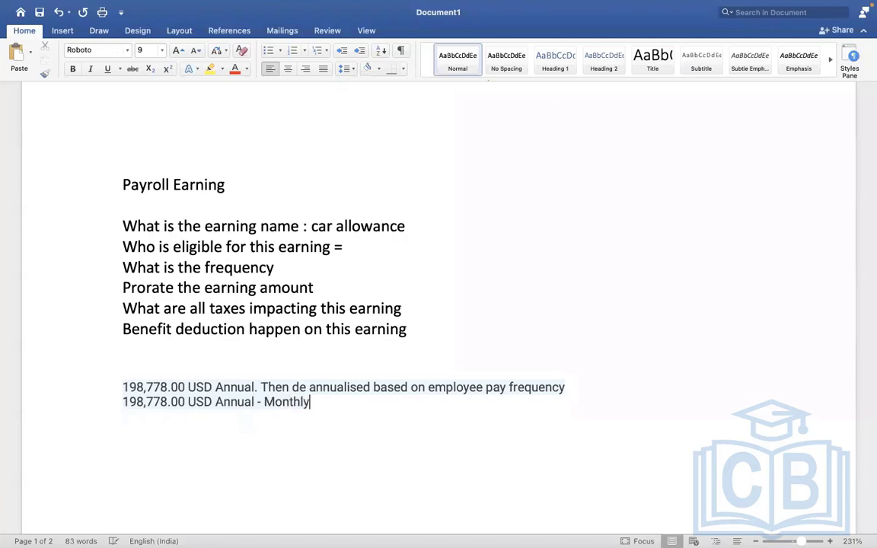
type(" frequen")
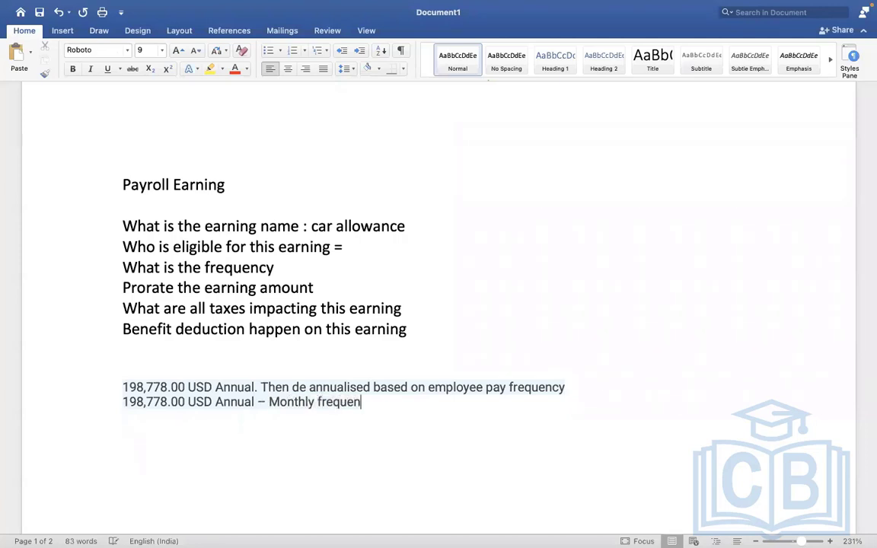
type("cy =")
type("16")
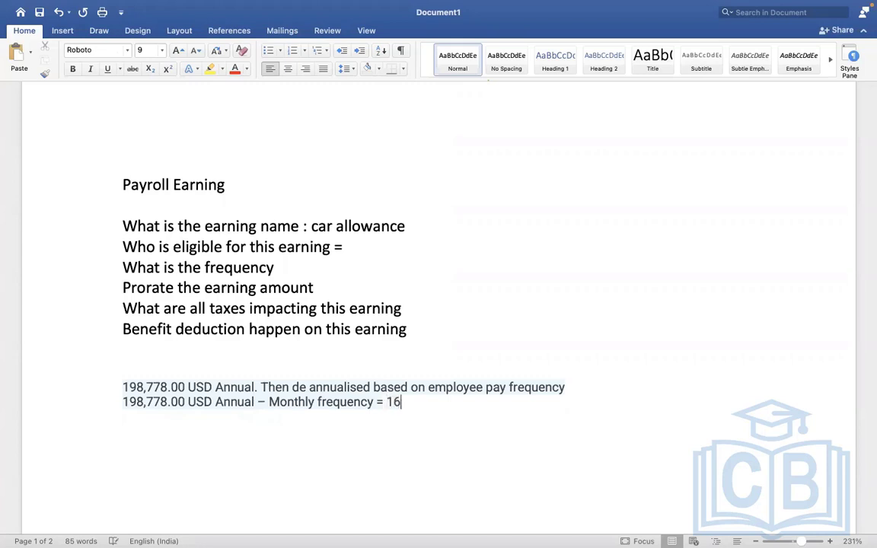
type("564.83")
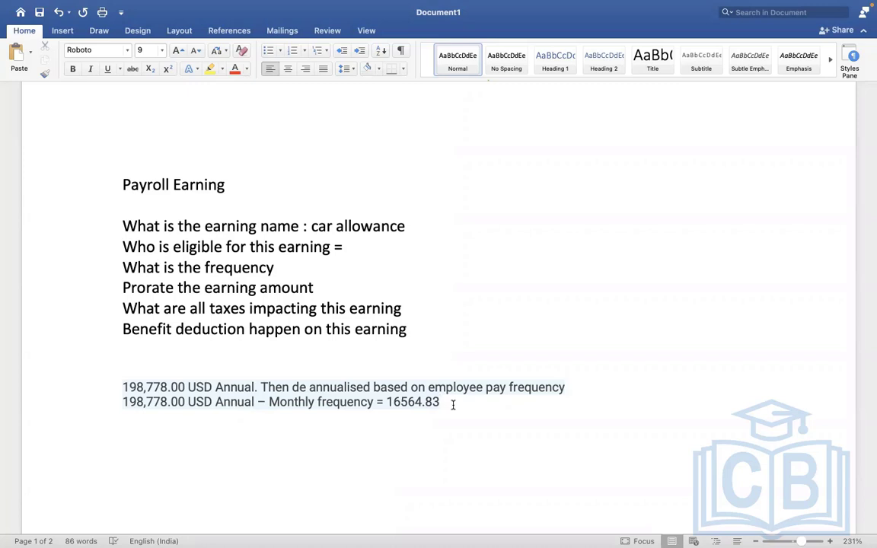
Add the line "198,778.00 USD Annual – Semi Monthly frequency = 8282.41" under the monthly example, reusing the copied salary amount
key("Return")
key("super+v")
key("Return")
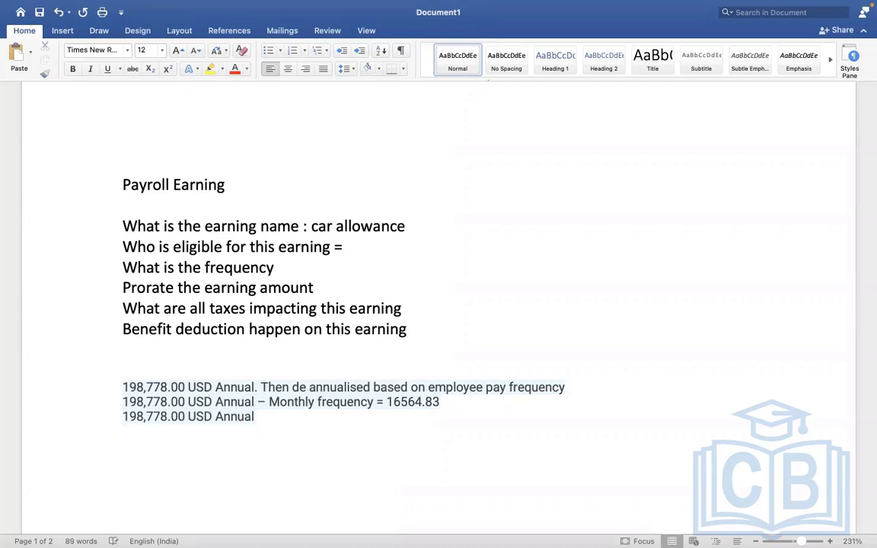
left_click(280, 414)
type("- Sem")
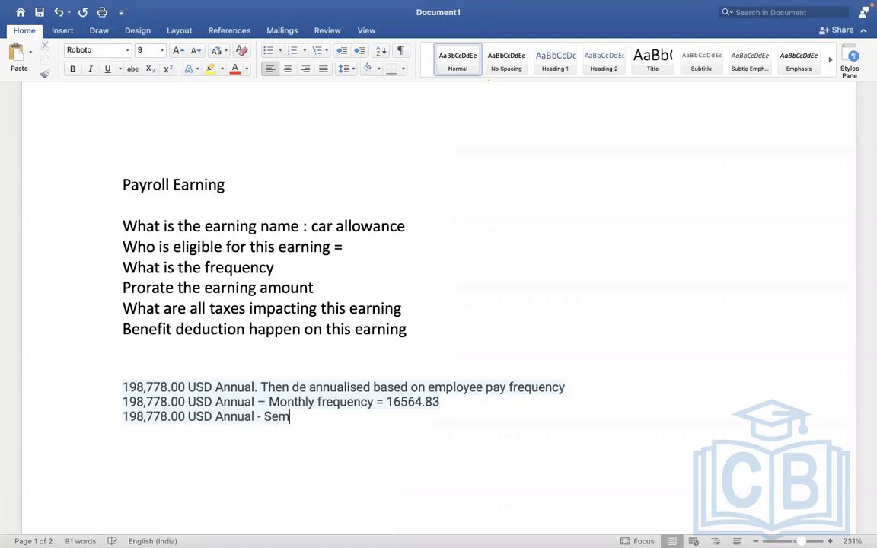
type("i mONTHLY")
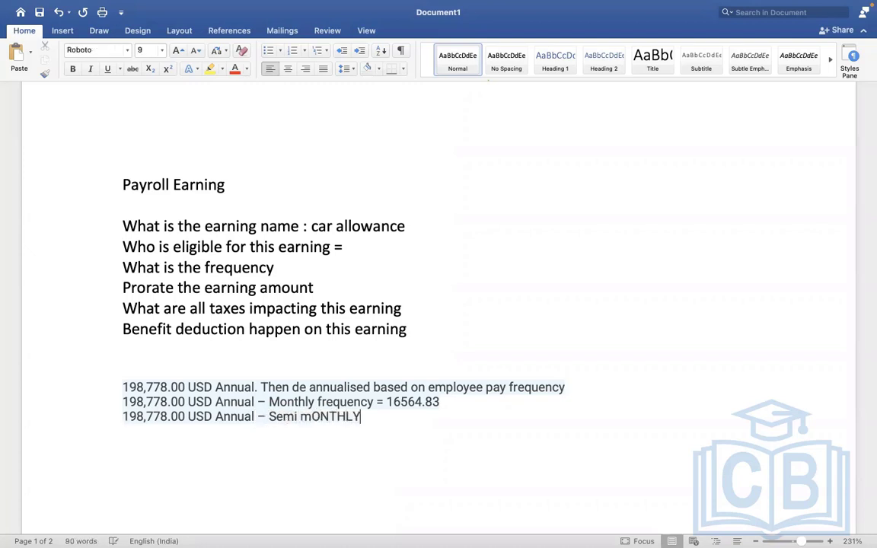
key("BackSpace")
key("BackSpace")
key("BackSpace")
key("BackSpace")
key("BackSpace")
key("BackSpace")
key("BackSpace")
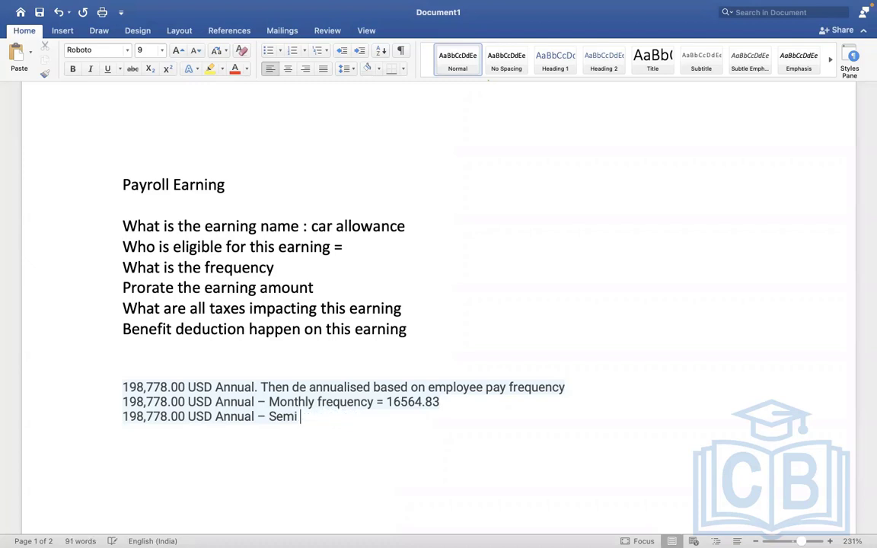
type("Monthly f")
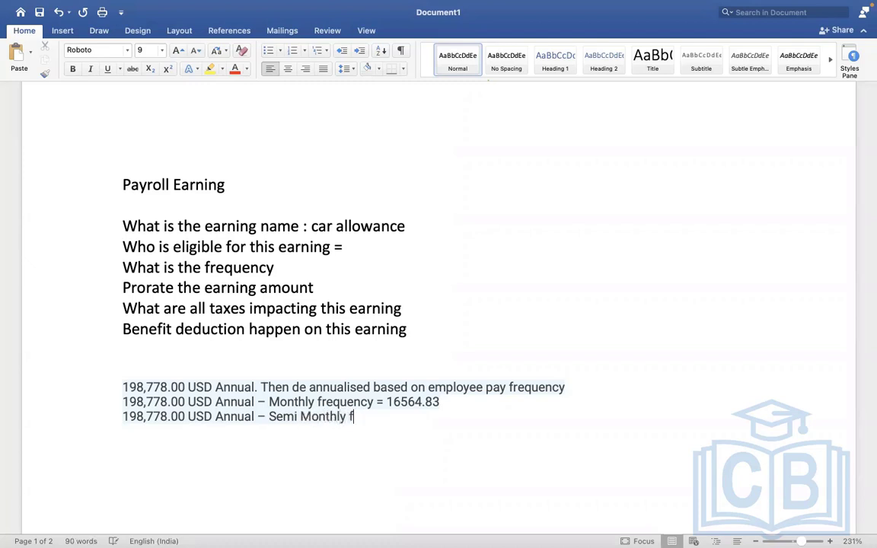
type("requenc")
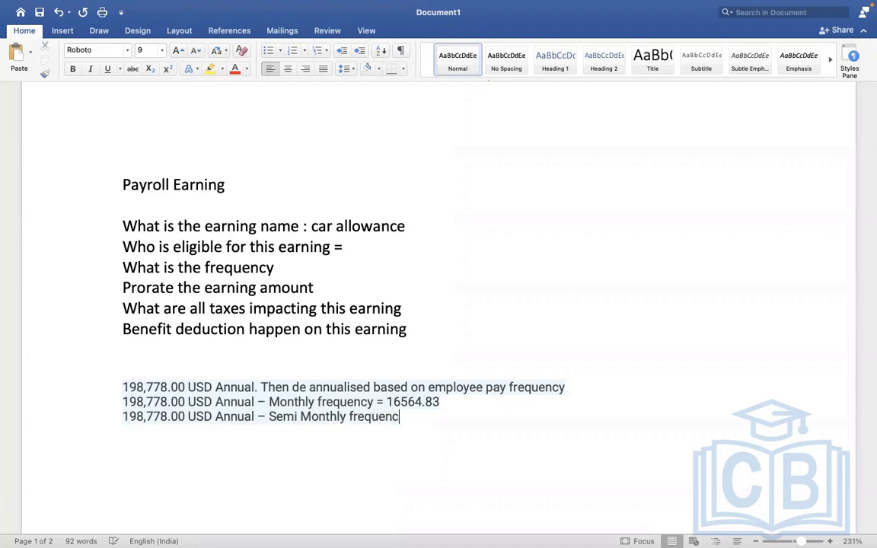
type("y =")
type("8282")
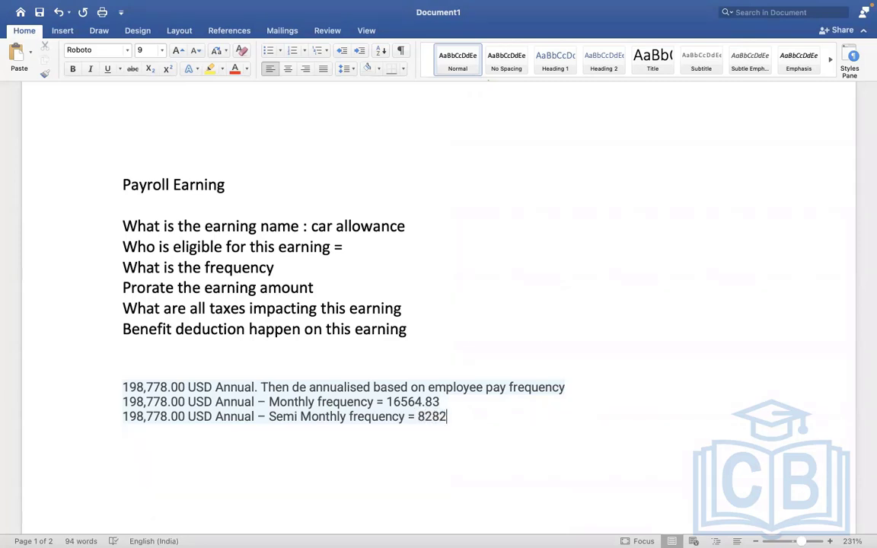
type(".41")
Switch back to Workday and open the worker's pay group details to check the assigned pay group and frequency
key("ctrl+Left")
key("ctrl+Right")
key("ctrl+Right")
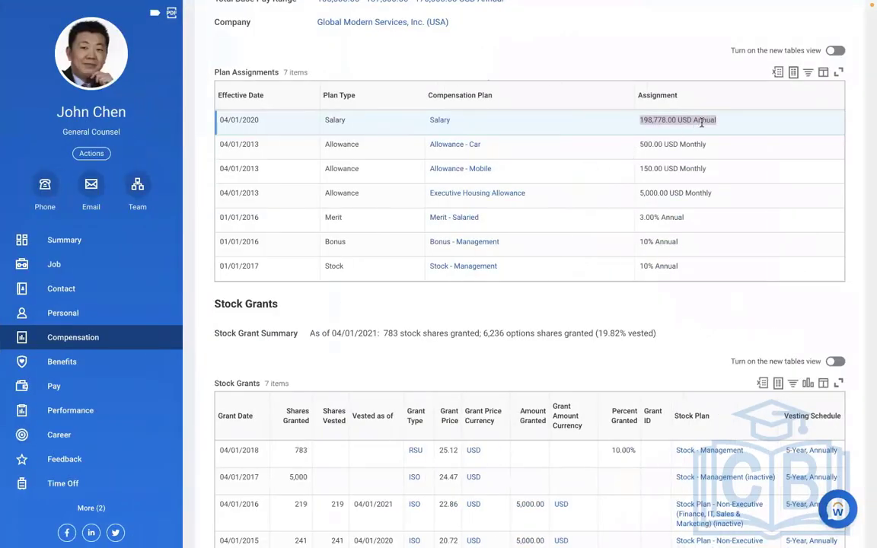
left_click(724, 131)
left_click(55, 386)
left_click(480, 65)
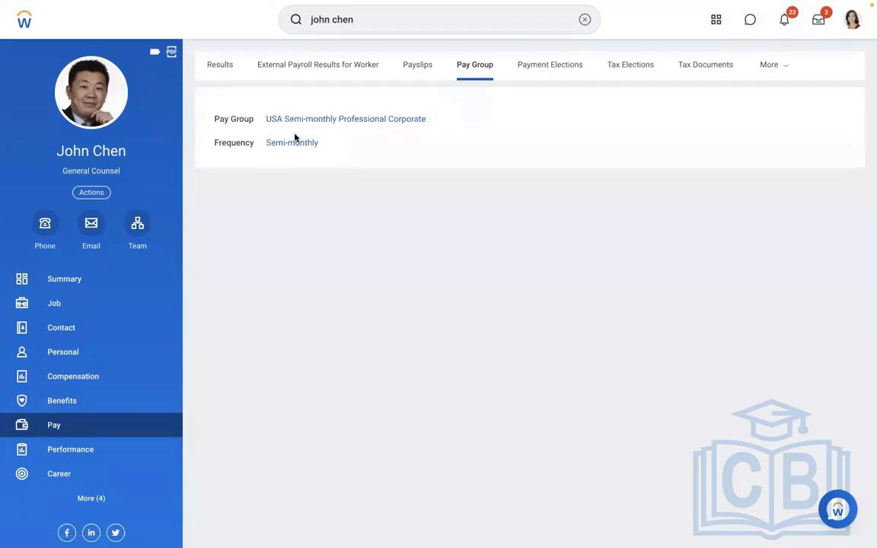
Return to the worker's detailed compensation and examine the totals, compensation package and Plan Assignments
left_click(67, 375)
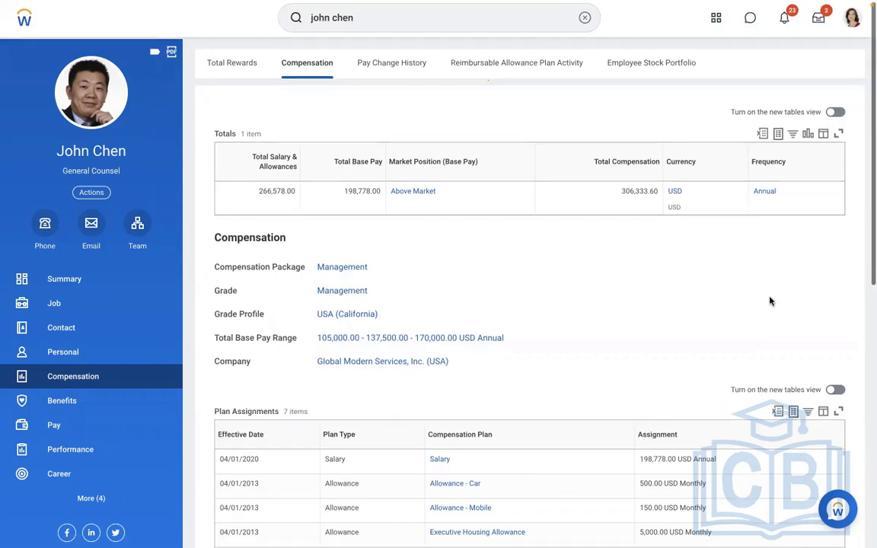
scroll(769, 301, "down", 1)
scroll(770, 301, "down", 1)
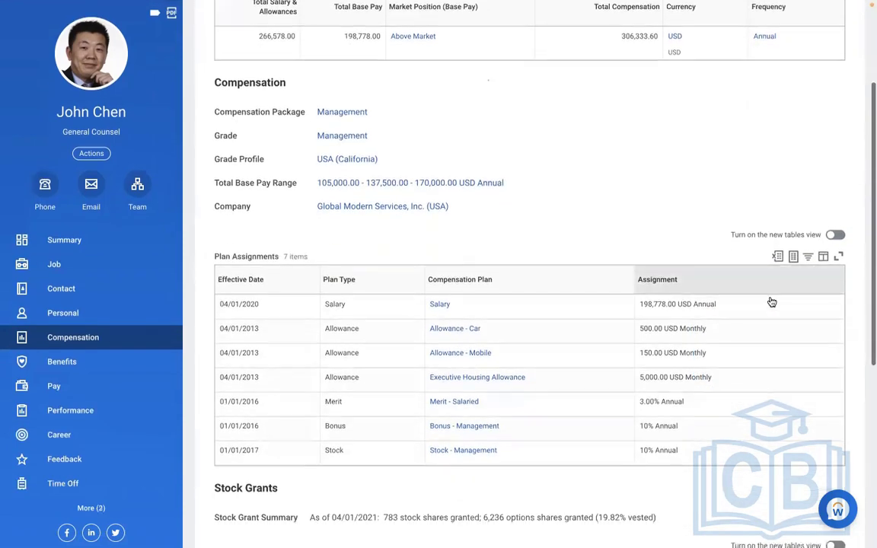
scroll(769, 301, "down", 1)
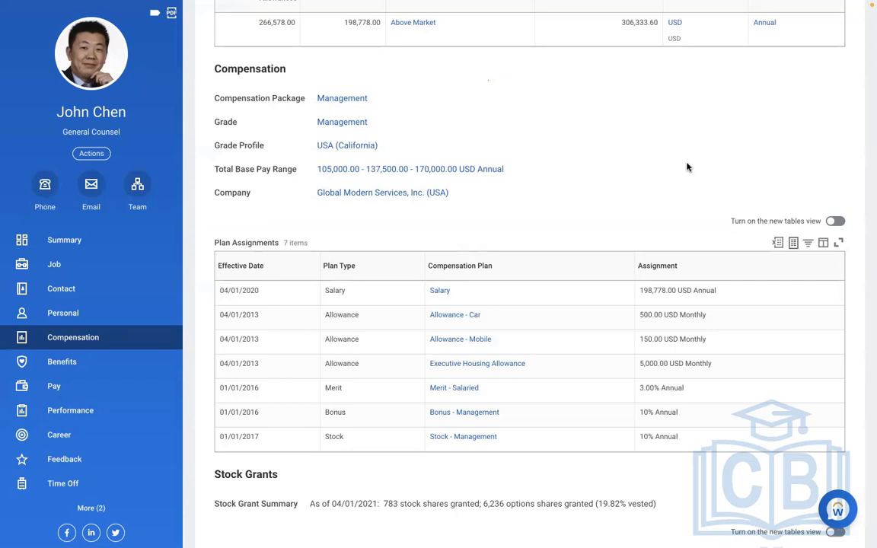
scroll(686, 167, "up", 2)
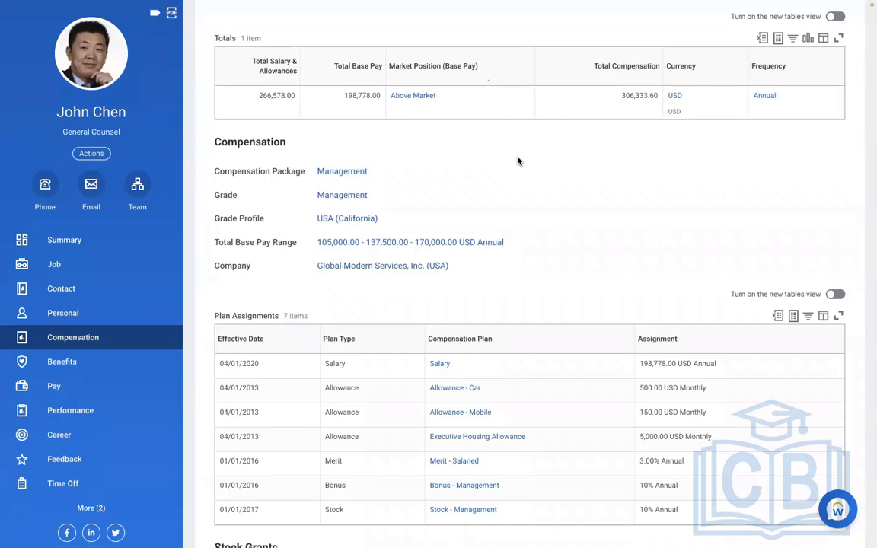
scroll(518, 161, "up", 3)
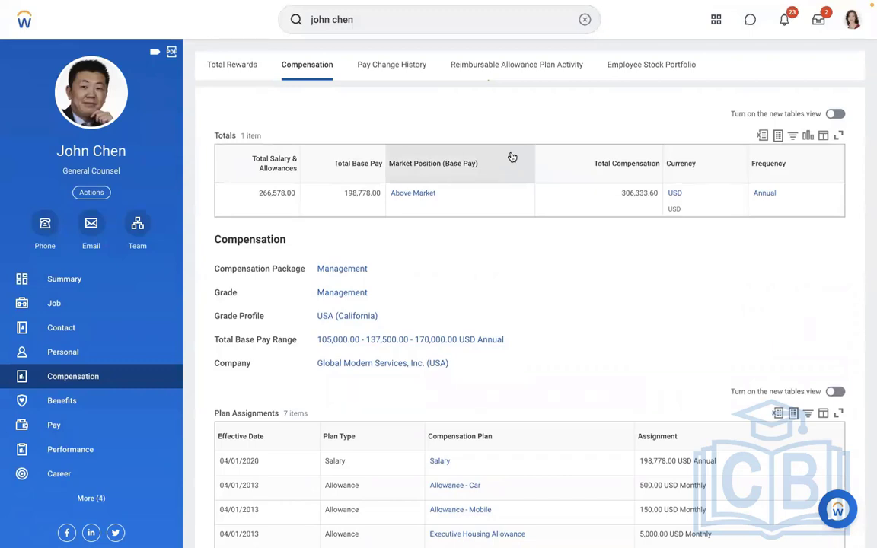
Find the Create Allowance Plan task, open it to view its plan type options, and close it without creating a plan
left_click(587, 25)
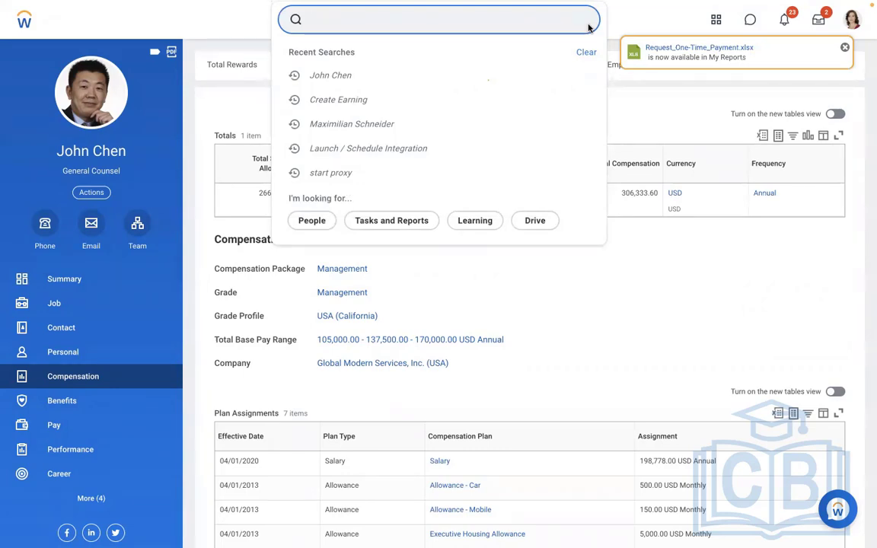
left_click(528, 344)
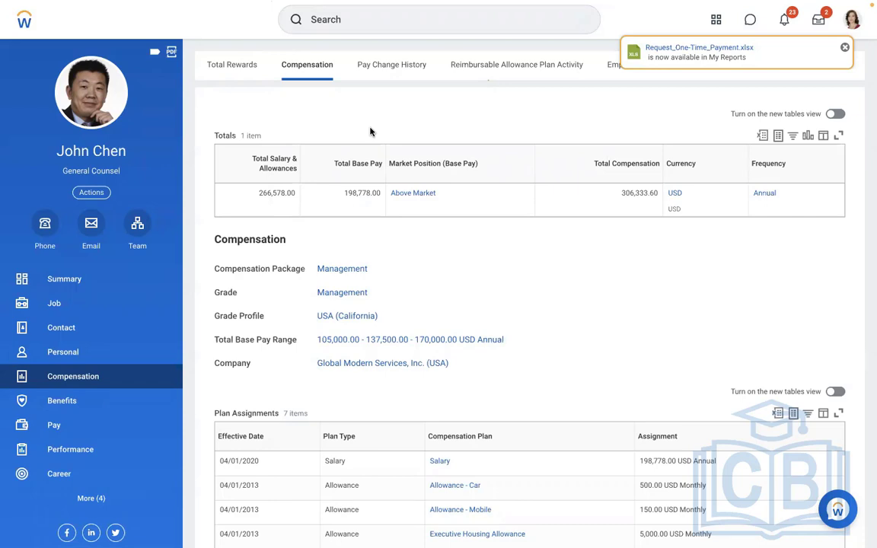
left_click(396, 26)
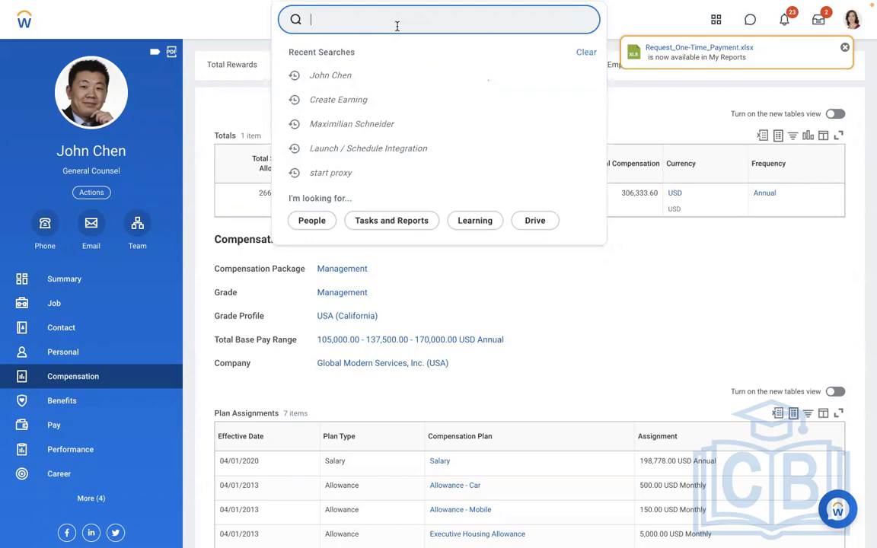
type("create")
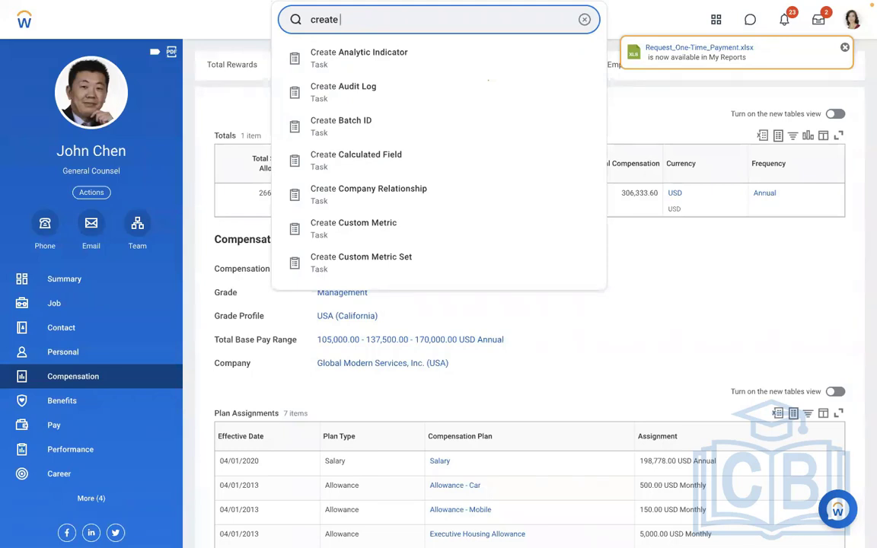
type("allowance plan")
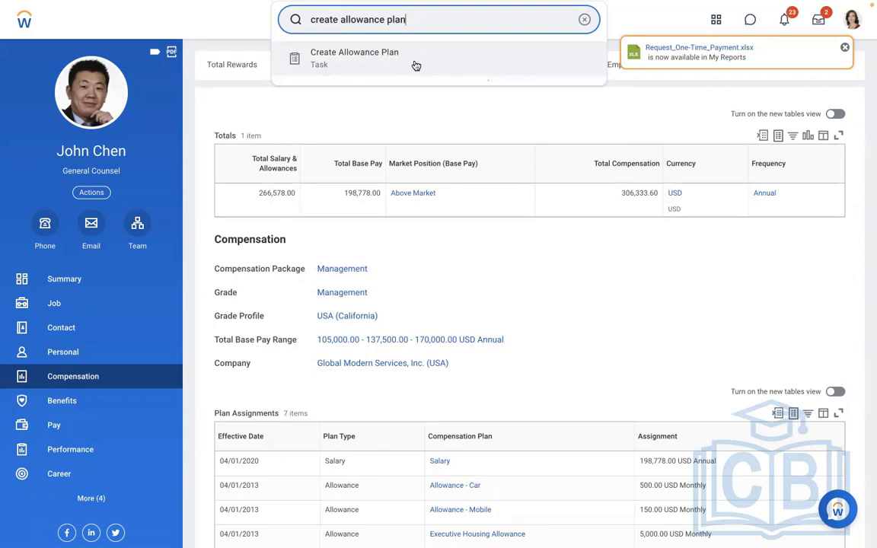
left_click(416, 65)
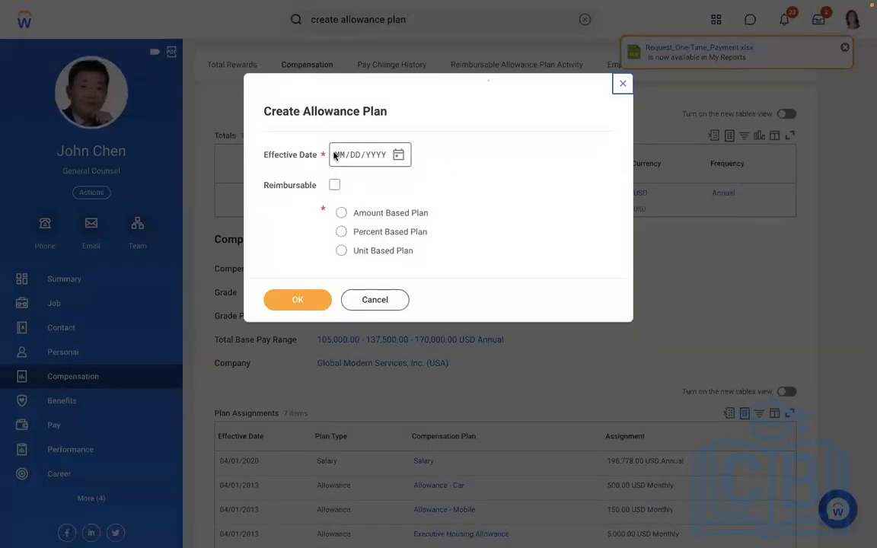
left_click(621, 83)
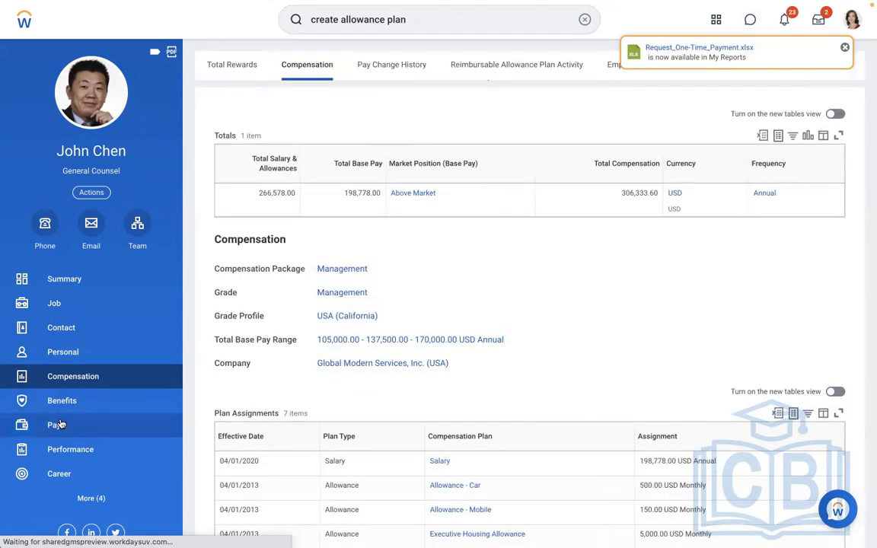
Check the worker's payroll results on the profile, and open the Run Pay Calculation task
left_click(61, 424)
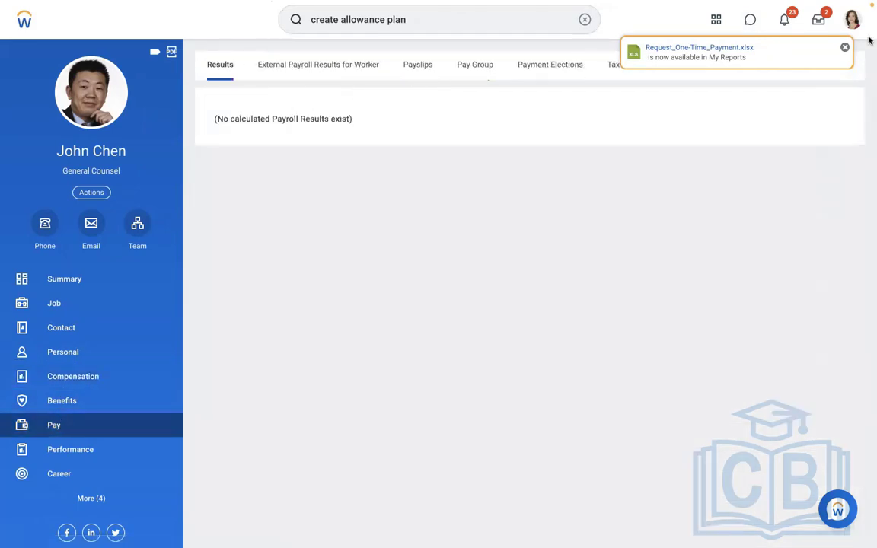
left_click(844, 47)
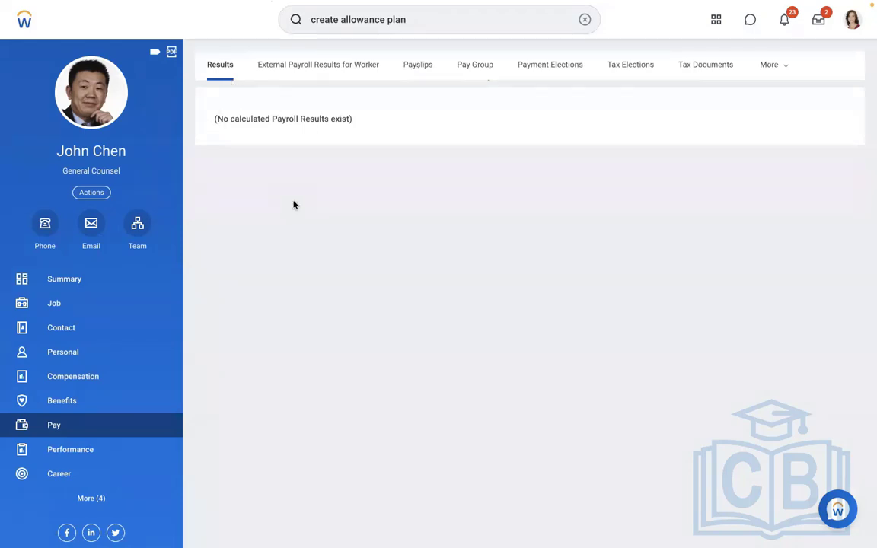
left_click(577, 23)
type("run pay cal")
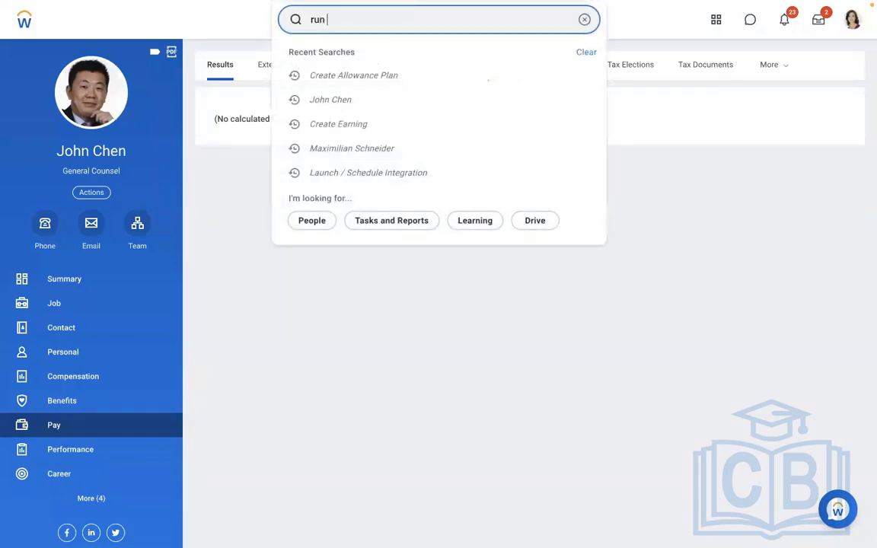
type("c")
left_click(359, 66)
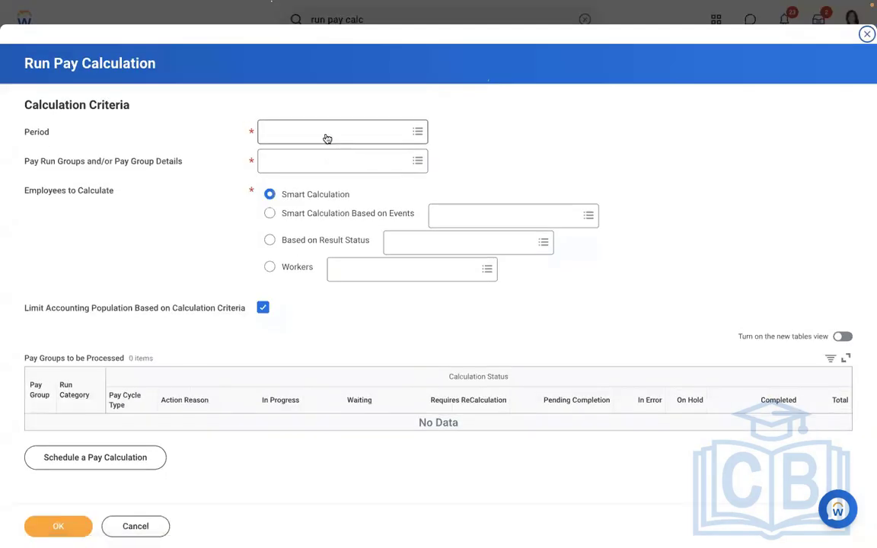
Set the calculation period by pay group USA Semi-monthly Admin Regional to 01/01/2019 - 01/15/2019 (Semi-monthly)
left_click(327, 134)
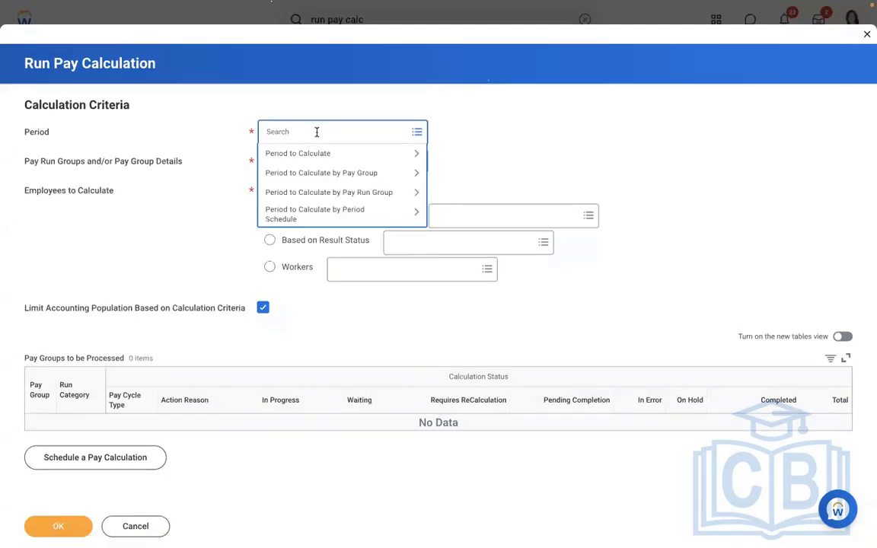
left_click(304, 174)
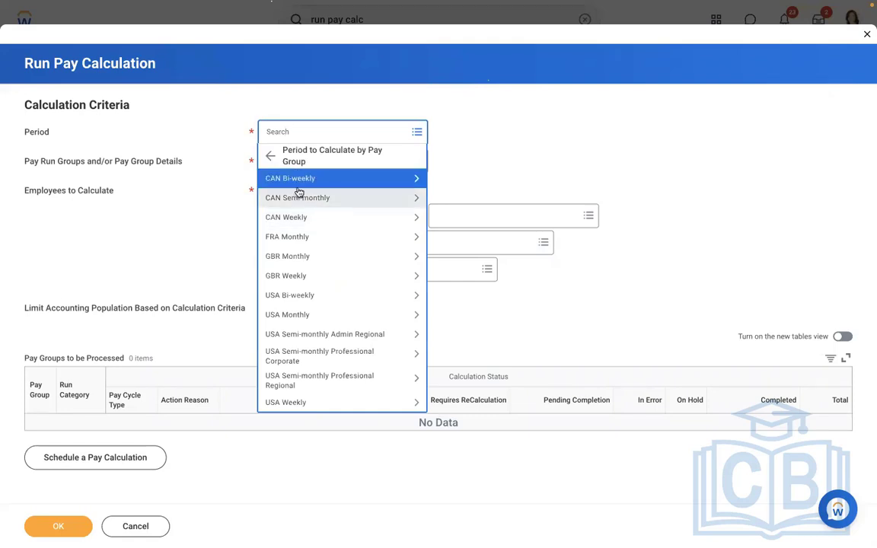
left_click(286, 340)
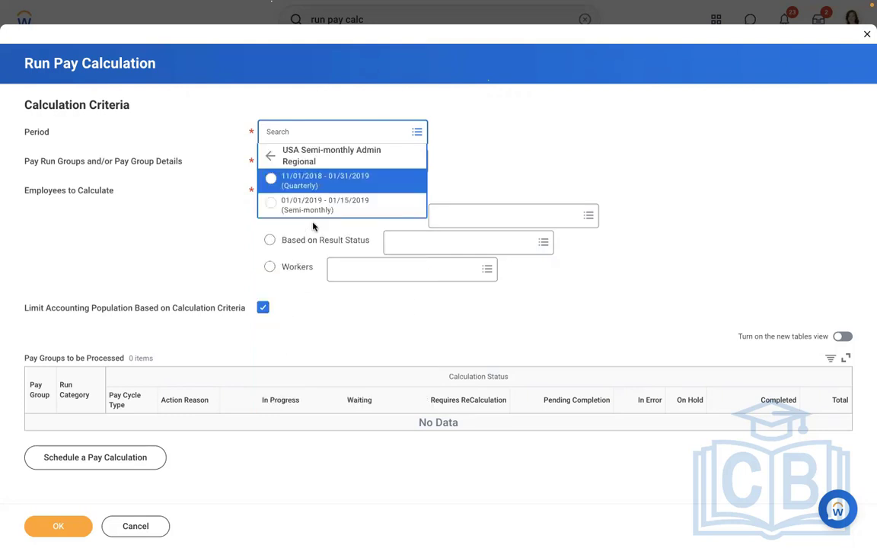
left_click(288, 205)
Add the regular USA Semi-monthly Admin Regional, Professional Corporate and Professional Regional pay group details and start the pay calculation
left_click(364, 166)
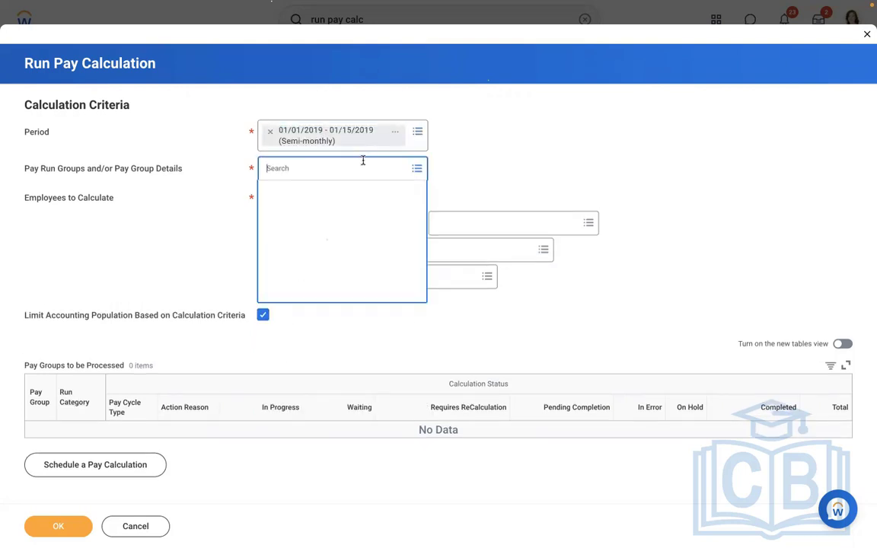
left_click(297, 211)
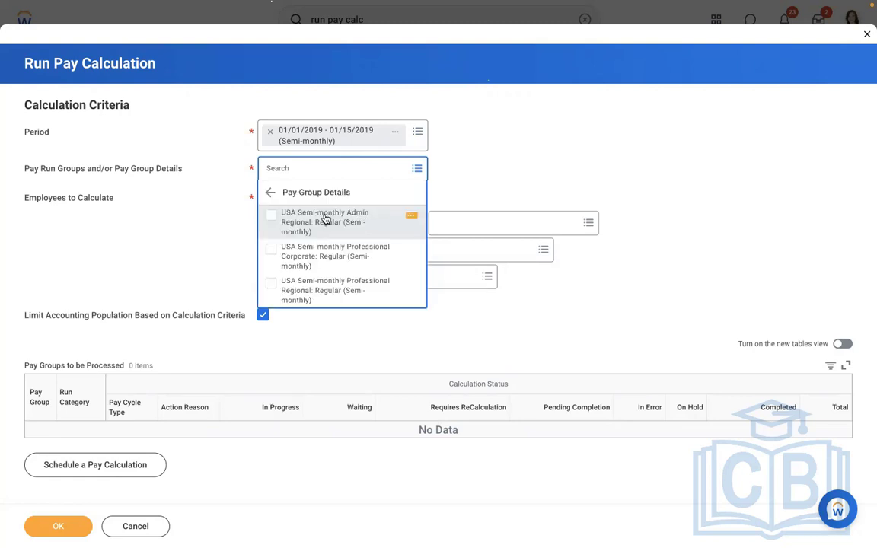
left_click(325, 219)
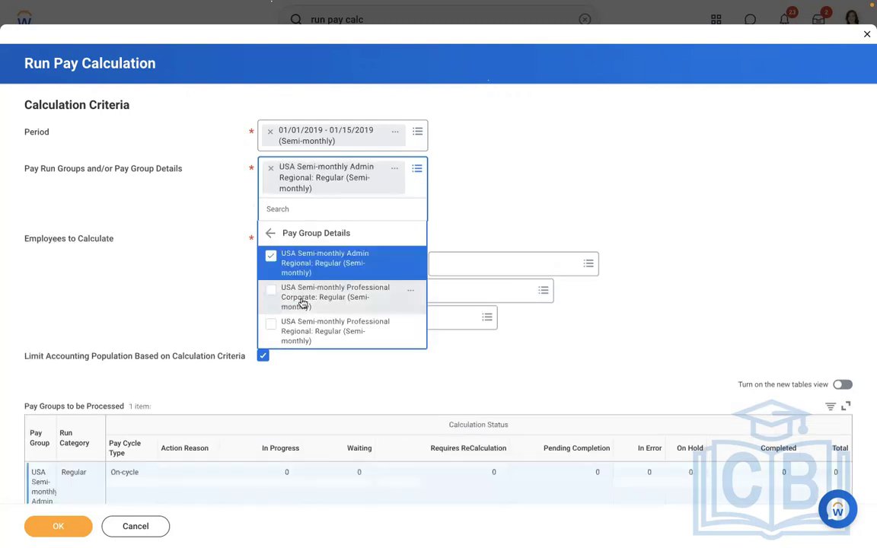
left_click(304, 303)
left_click(307, 368)
left_click(596, 146)
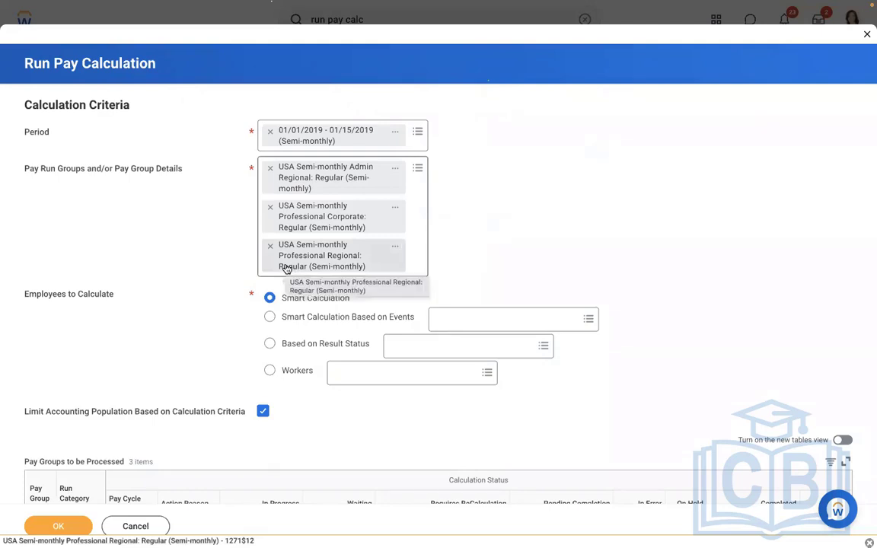
left_click(50, 526)
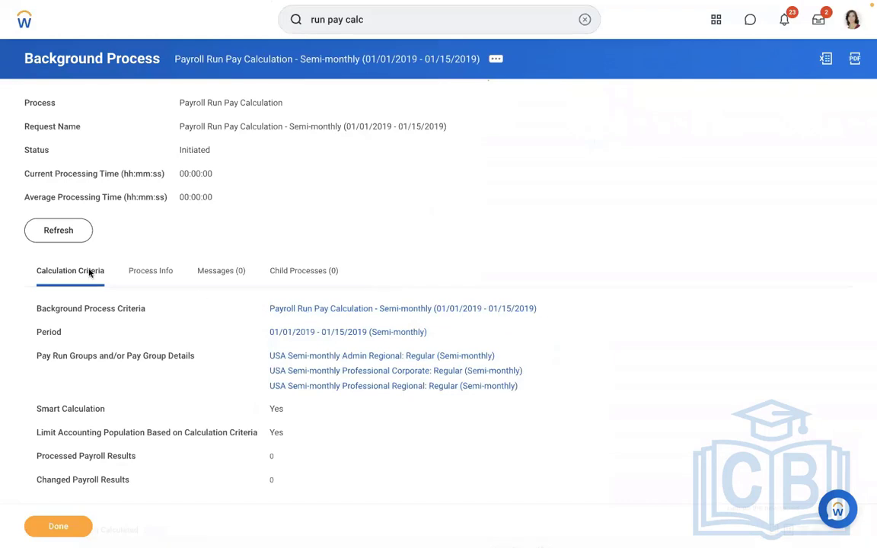
Refresh the pay calculation's background process to follow its progress, and examine the statuses of the pay groups being calculated
left_click(48, 233)
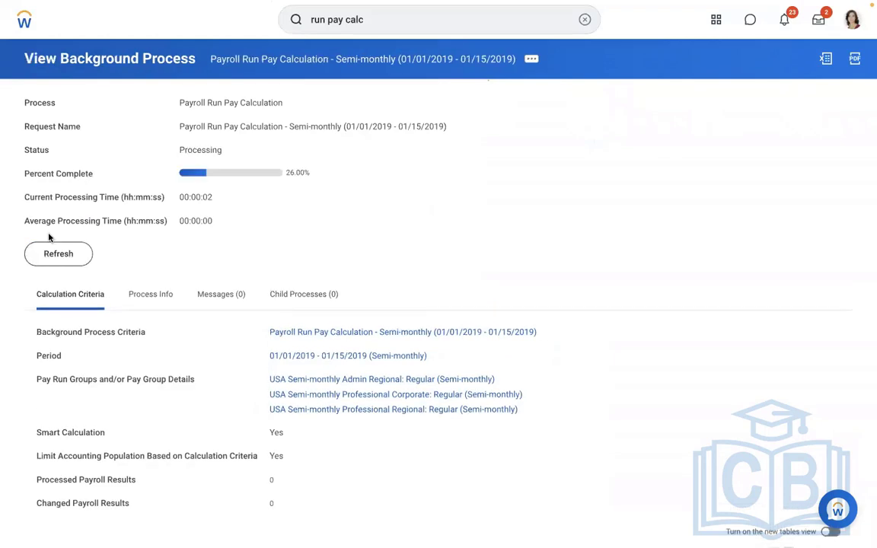
left_click(55, 261)
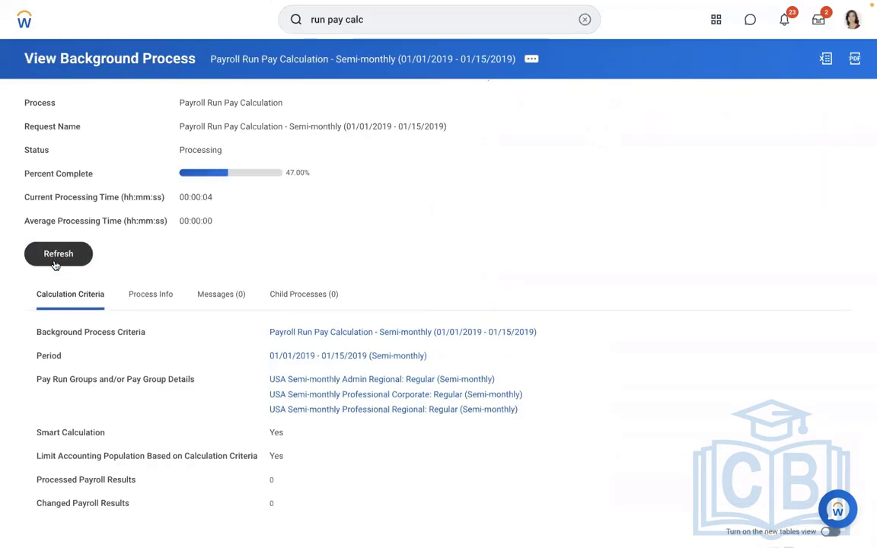
left_click(54, 262)
left_click(54, 262)
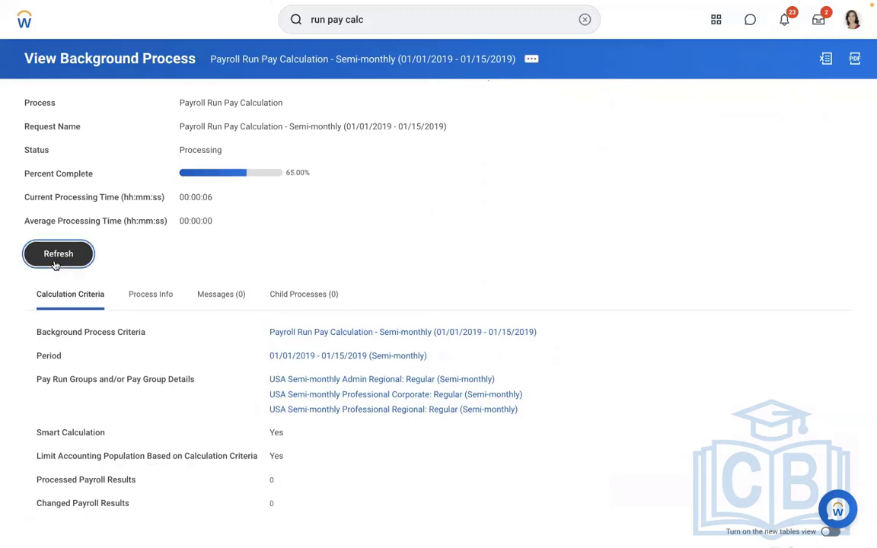
left_click(54, 263)
left_click(54, 262)
left_click(54, 262)
left_click(55, 259)
scroll(609, 210, "down", 2)
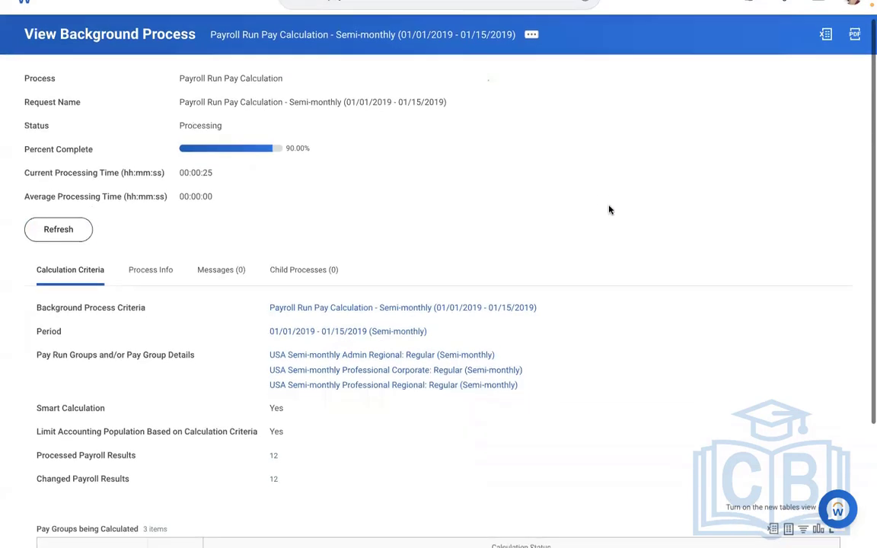
scroll(609, 210, "down", 3)
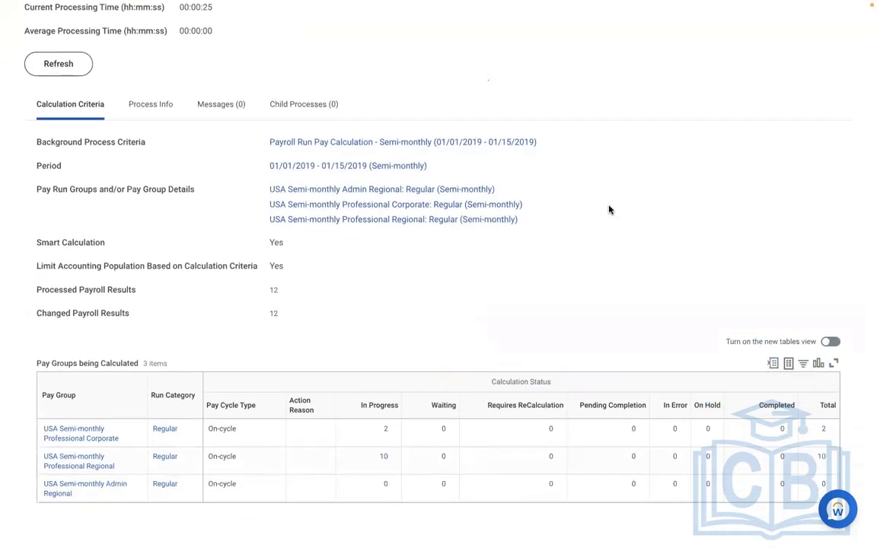
scroll(609, 210, "up", 3)
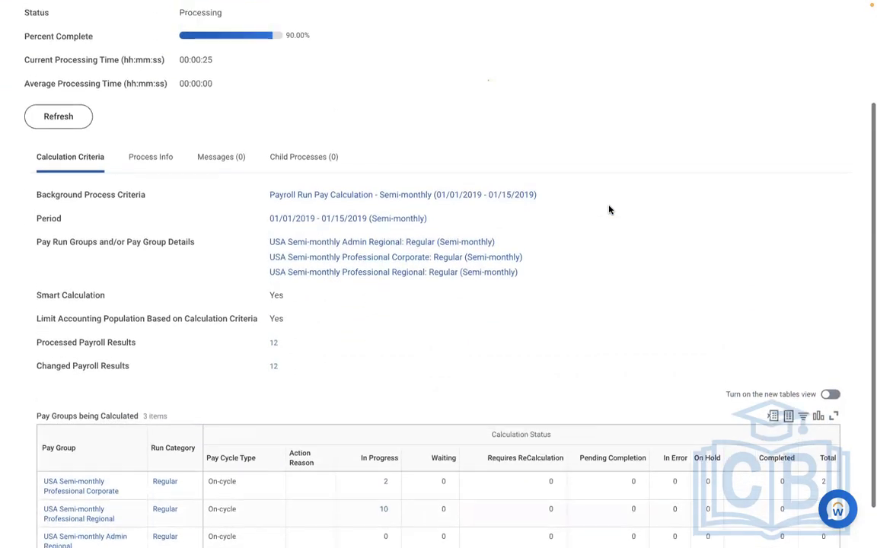
Keep refreshing the pay calculation process until its status is Completed, and review the processed results and pay group table
left_click(58, 185)
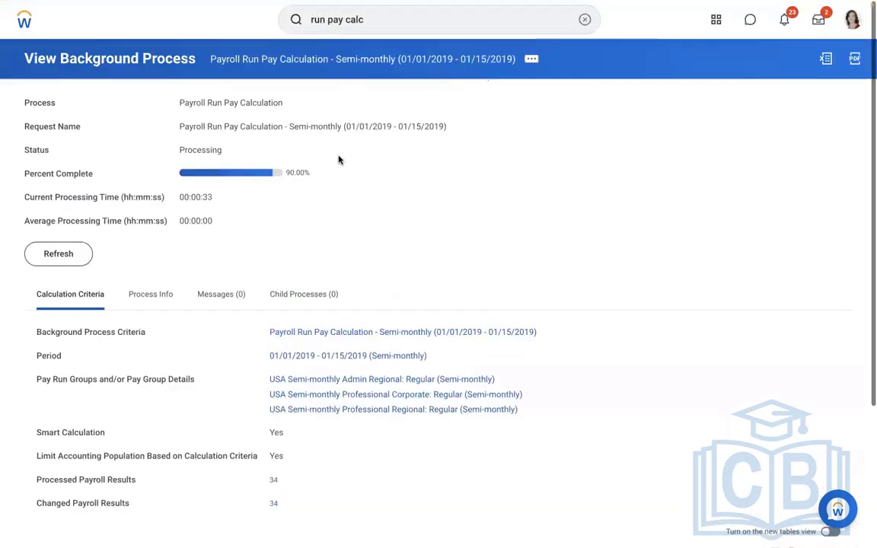
left_click(67, 262)
left_click(69, 264)
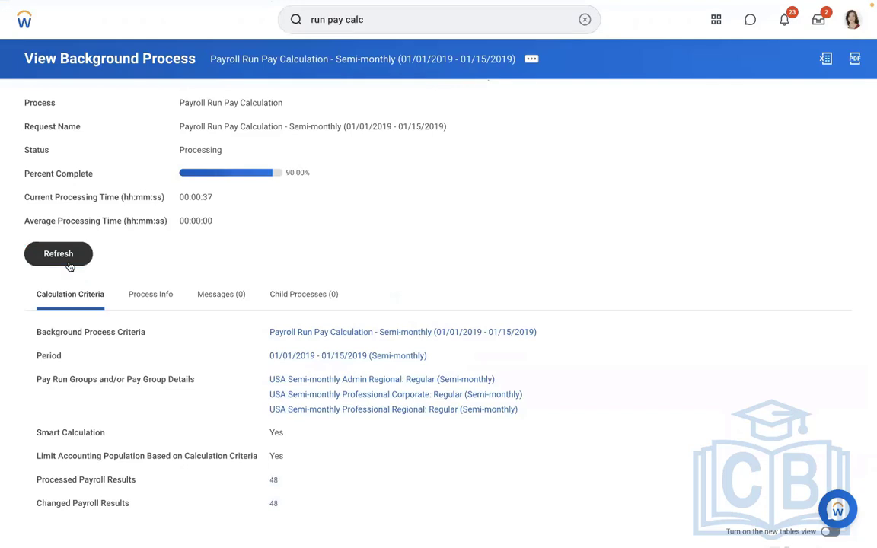
left_click(68, 265)
left_click(69, 265)
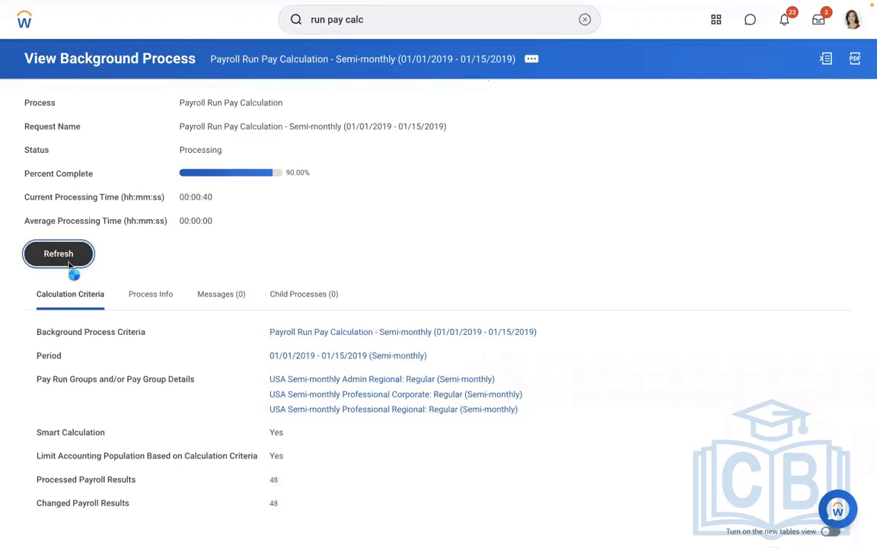
left_click(68, 265)
left_click(68, 265)
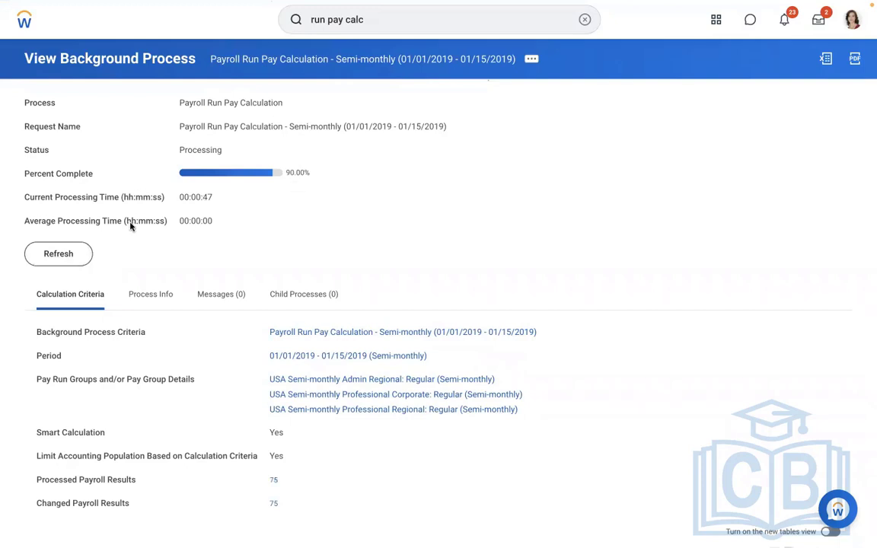
left_click(64, 257)
left_click(51, 256)
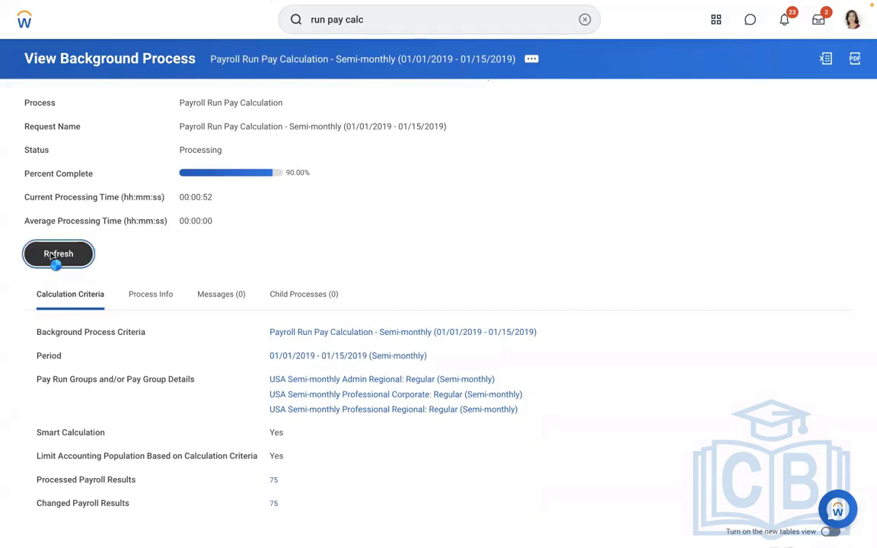
left_click(51, 256)
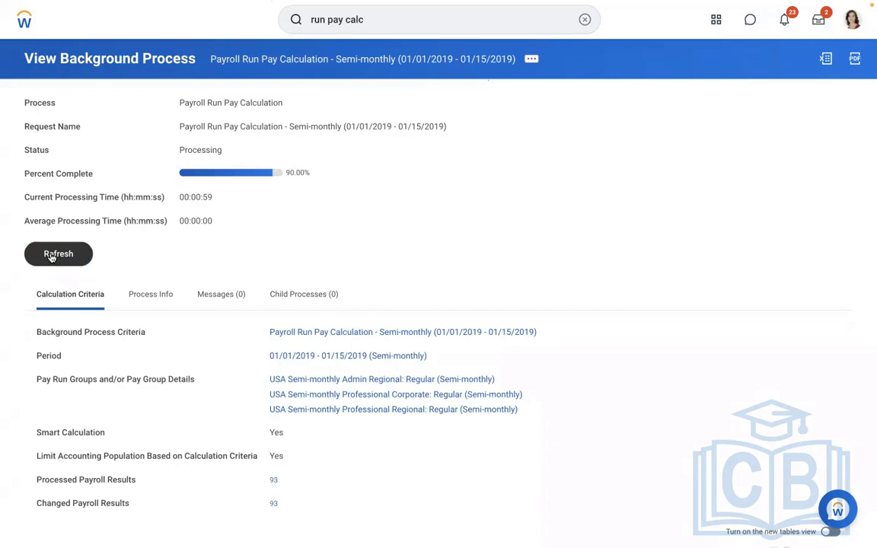
left_click(51, 256)
left_click(51, 257)
left_click(51, 257)
left_click(51, 257)
left_click(51, 256)
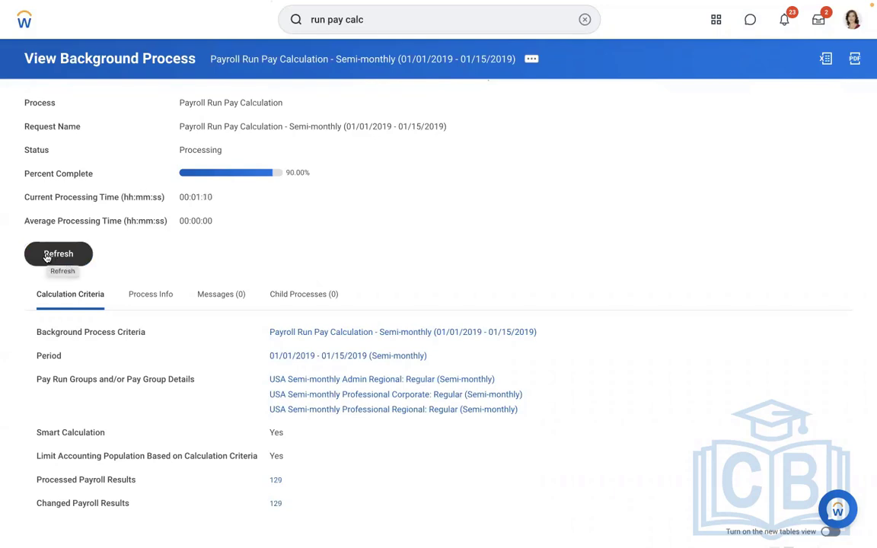
left_click(46, 257)
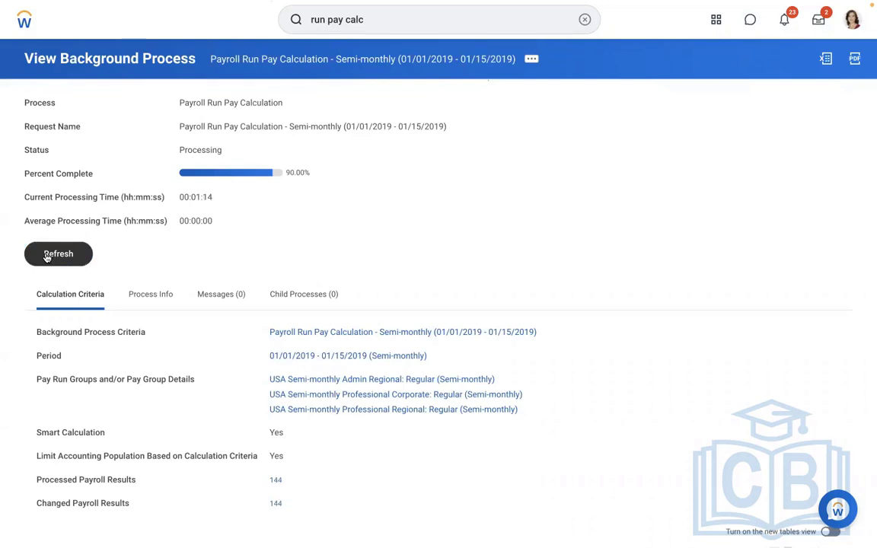
left_click(46, 258)
left_click(46, 257)
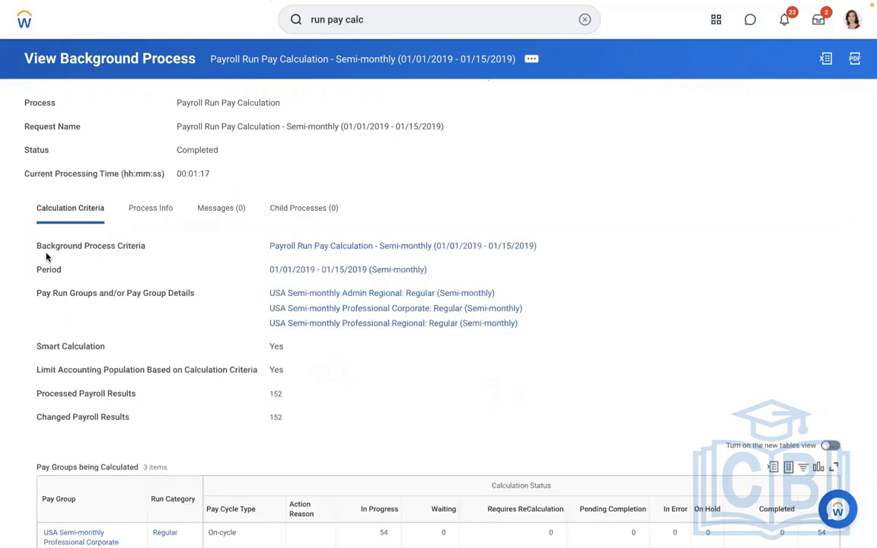
scroll(688, 158, "down", 1)
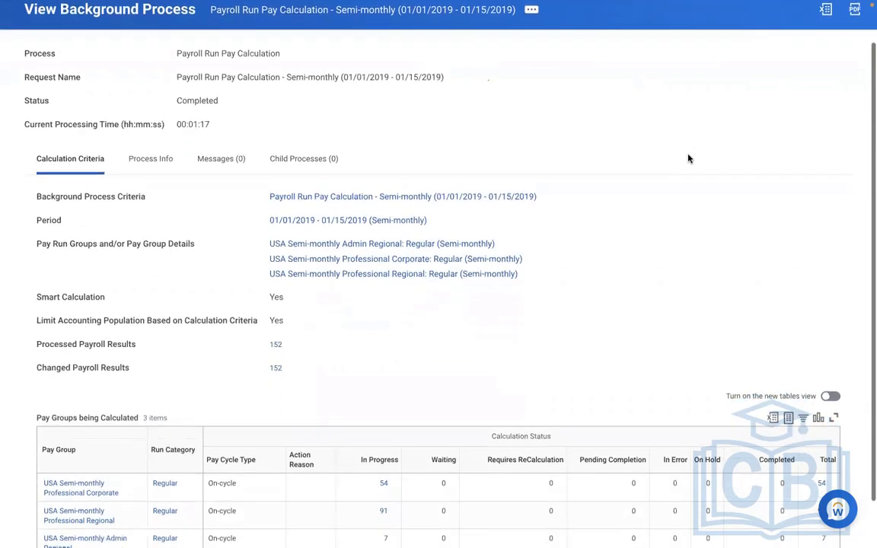
Open the total payroll results for USA Semi-monthly Professional Corporate and view the first worker's payroll result
scroll(688, 158, "down", 1)
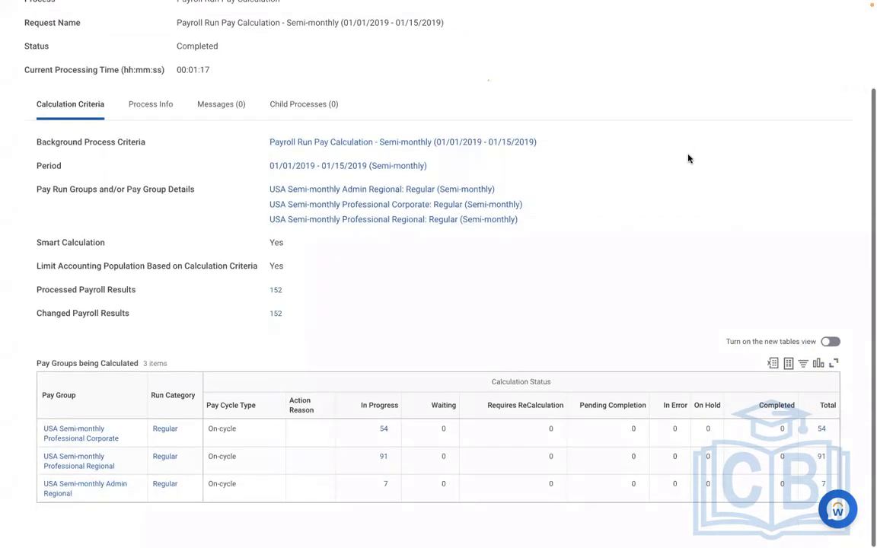
left_click(822, 431)
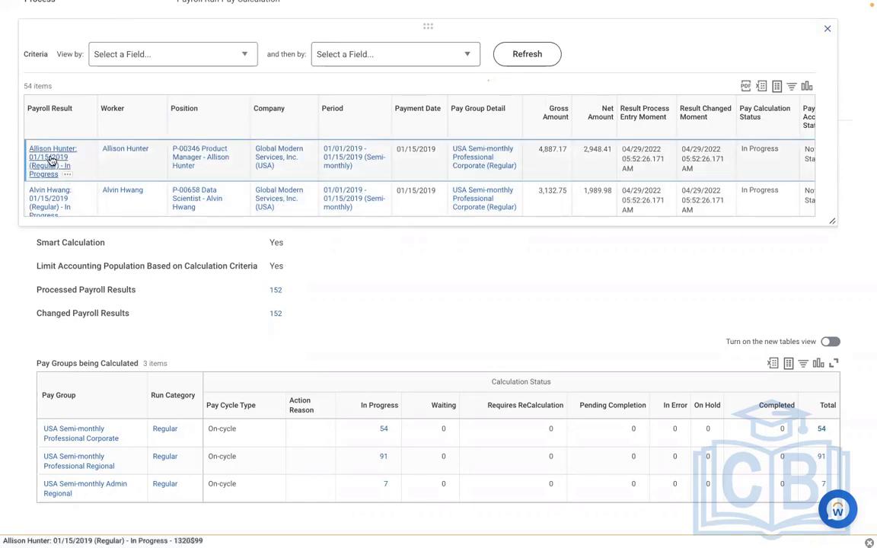
left_click(51, 161)
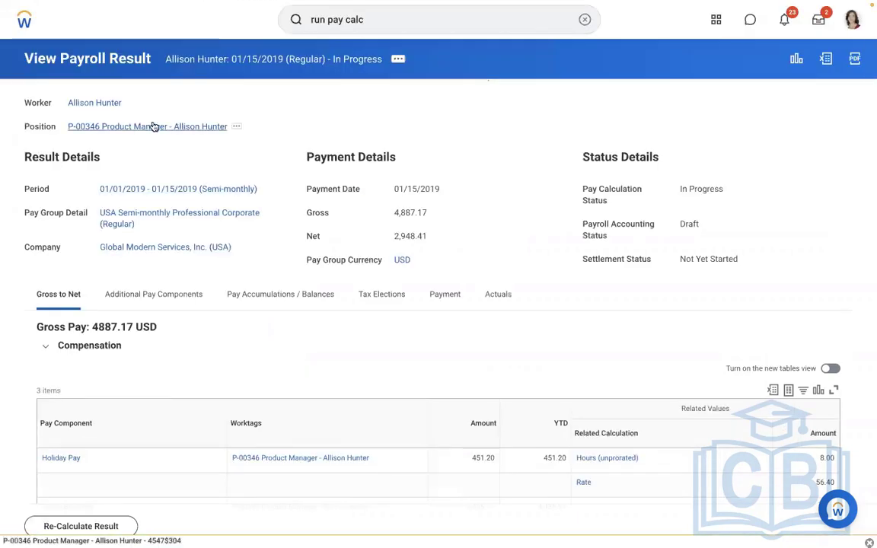
Open the worker's profile from the payroll result and review the Compensation details and Pay results
left_click(99, 108)
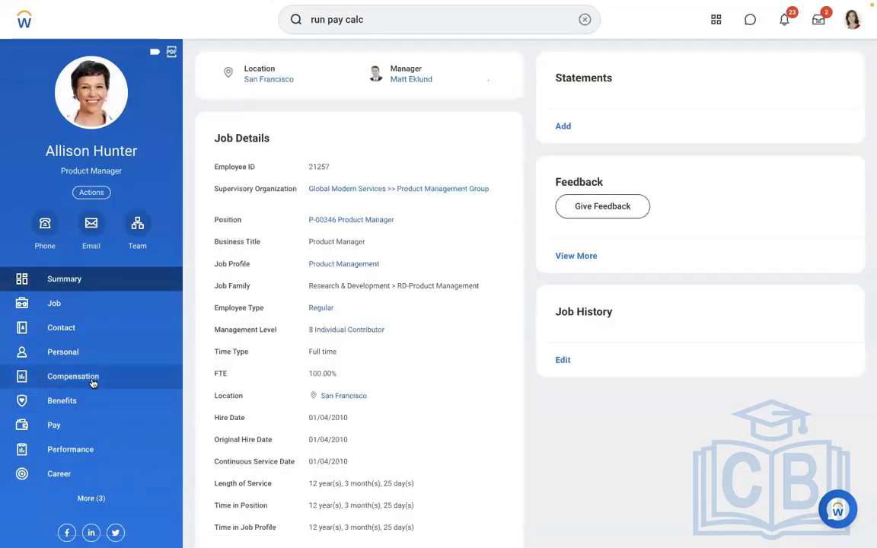
left_click(93, 381)
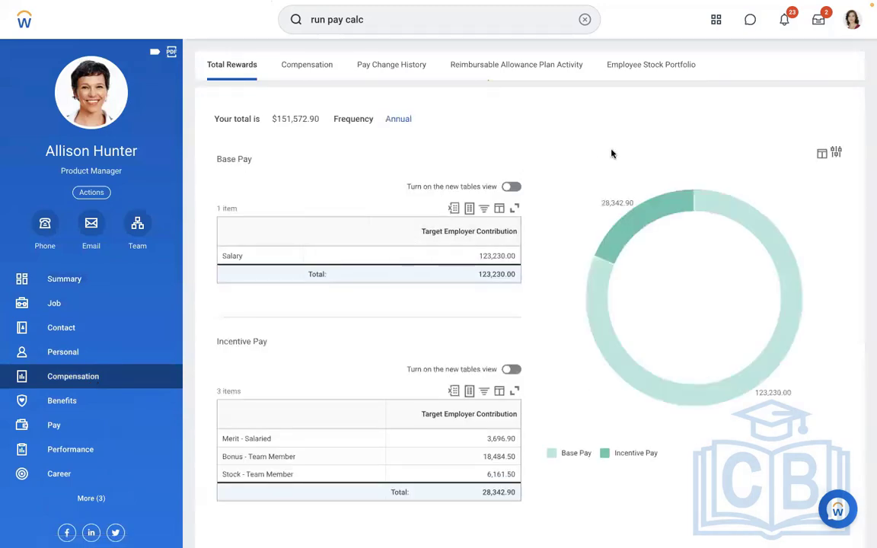
left_click(313, 67)
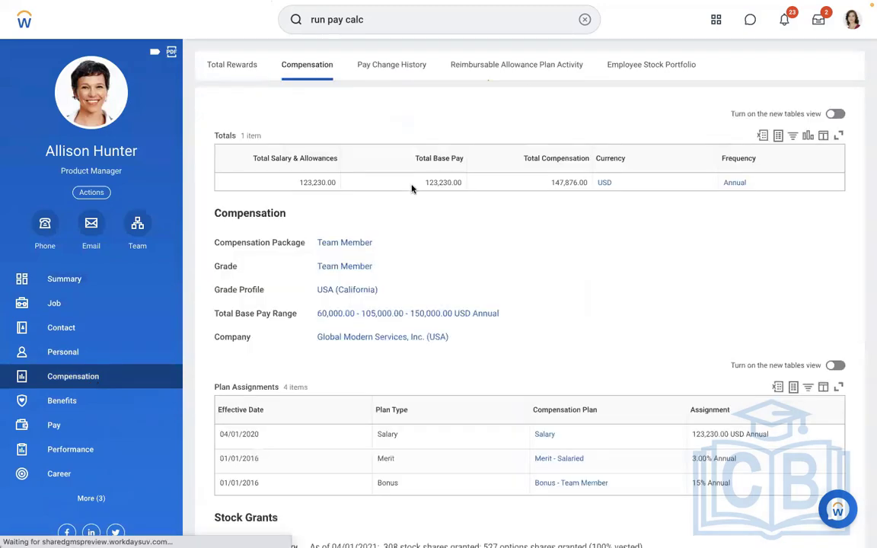
scroll(812, 270, "down", 2)
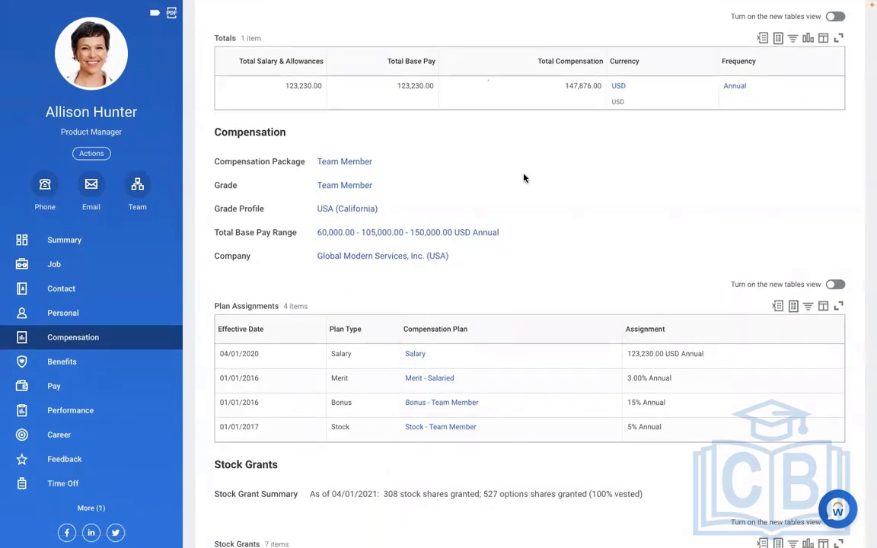
scroll(523, 178, "up", 2)
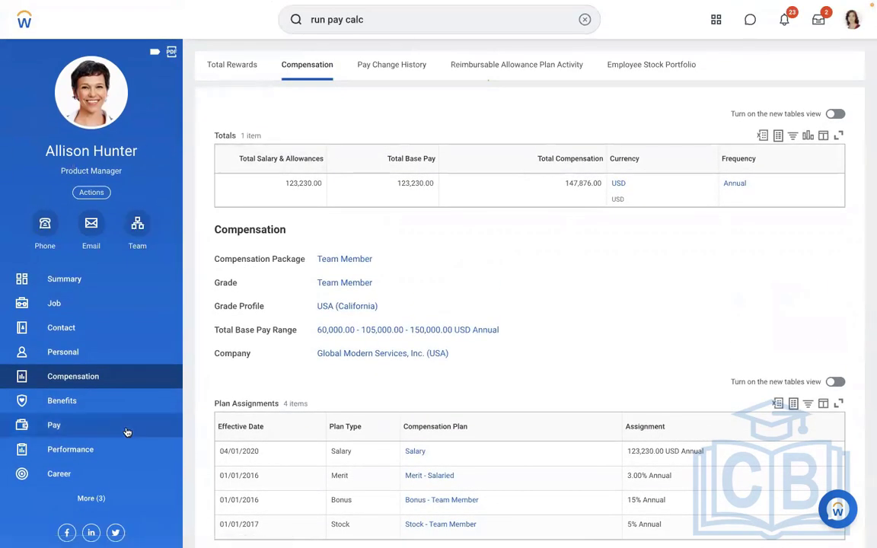
left_click(77, 431)
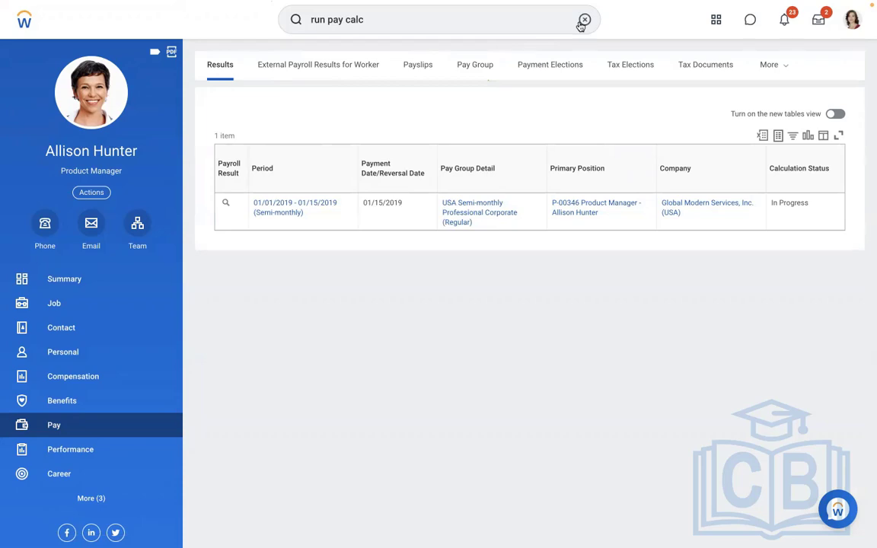
Switch to the Word document and add a new line below the salary de-annualisation figures
key("ctrl+Left")
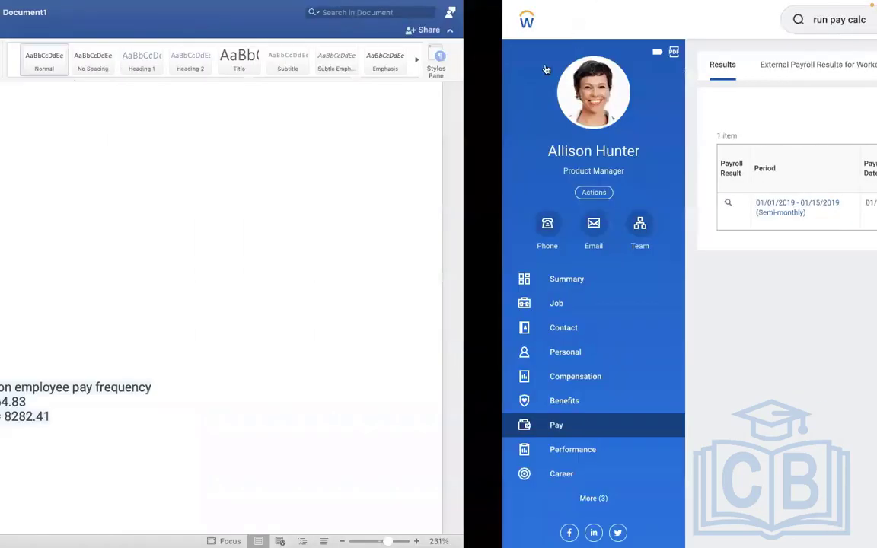
key("Return")
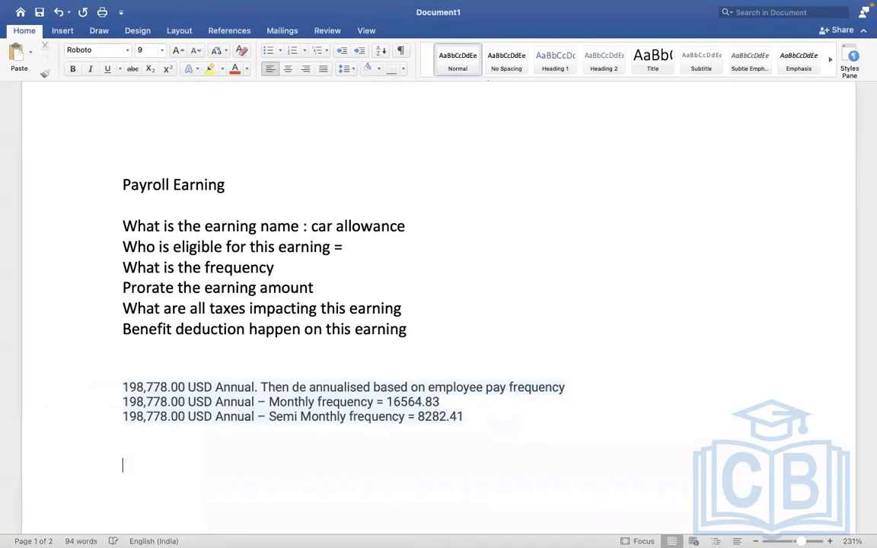
type("MEAL ALLOW")
key("BackSpace")
key("BackSpace")
key("BackSpace")
key("BackSpace")
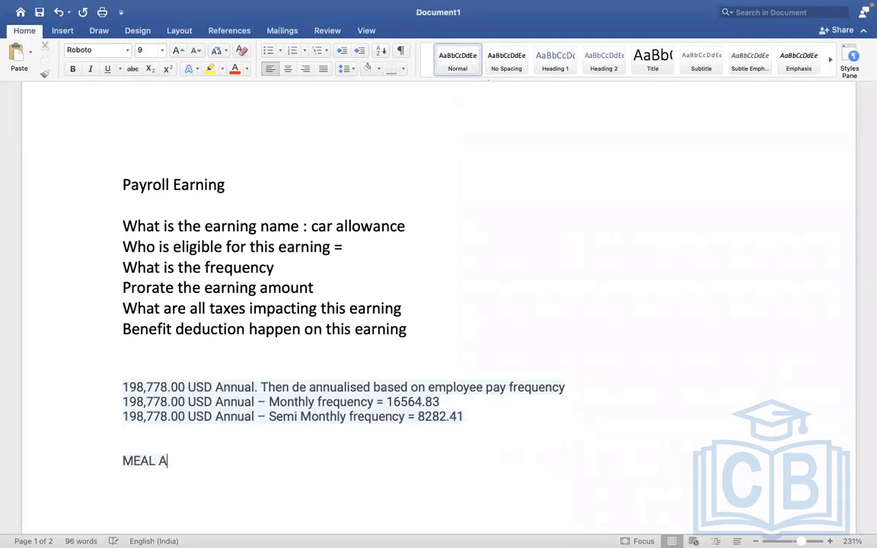
key("BackSpace")
key("BackSpace")
key("BackSpace")
key("BackSpace")
key("BackSpace")
key("BackSpace")
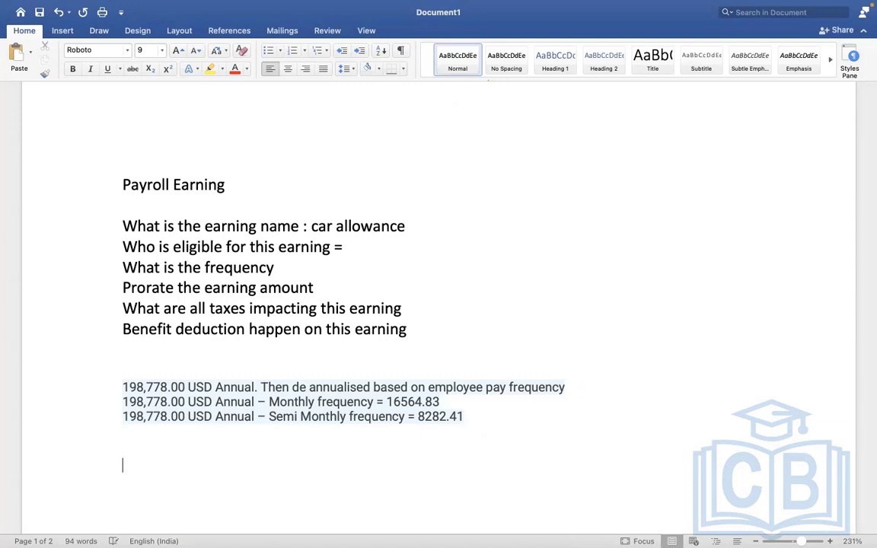
type("M")
key("BackSpace")
Copy the formatting of the blank line above the title to a line below the salary figures and enter "Meal Allowance = 1000 USD / MONTH" there
left_click(509, 176)
scroll(118, 89, "up", 1)
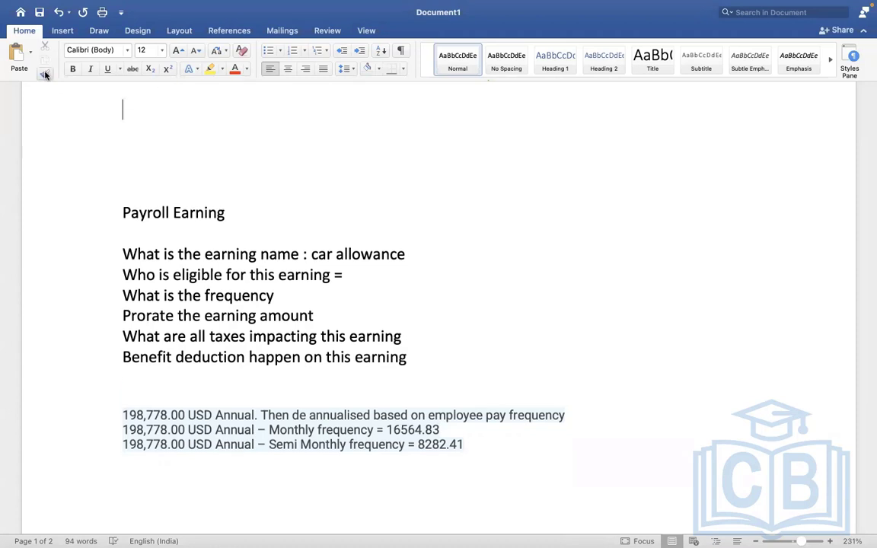
left_click(44, 71)
left_click(160, 507)
type("Meal Allowa")
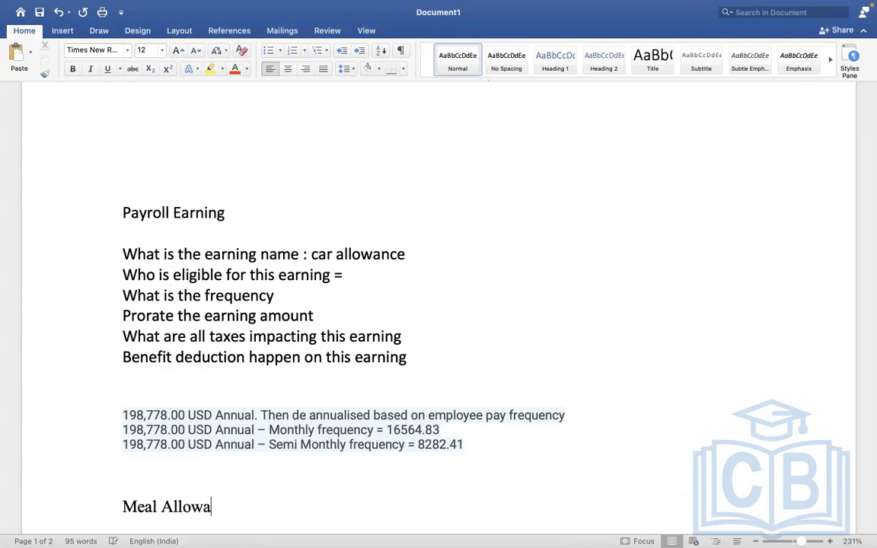
type("nce = 100")
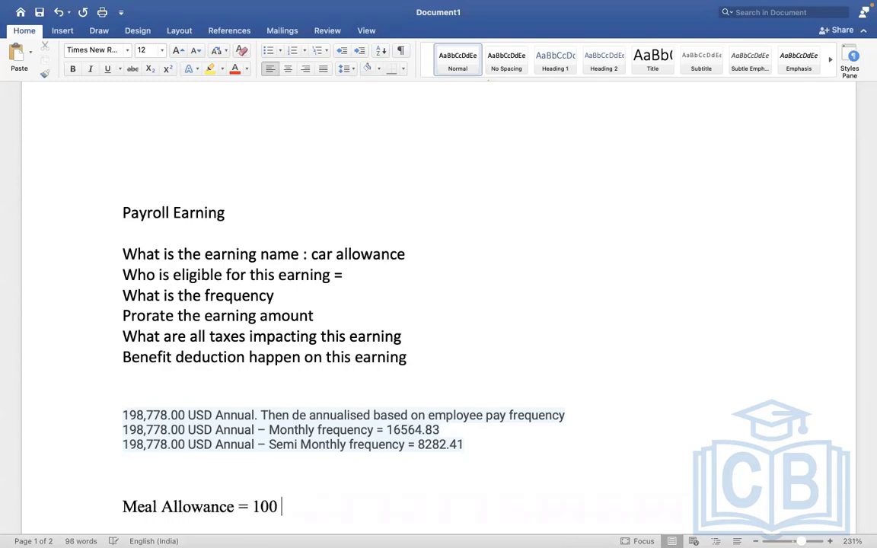
key("BackSpace")
type("0 USD /")
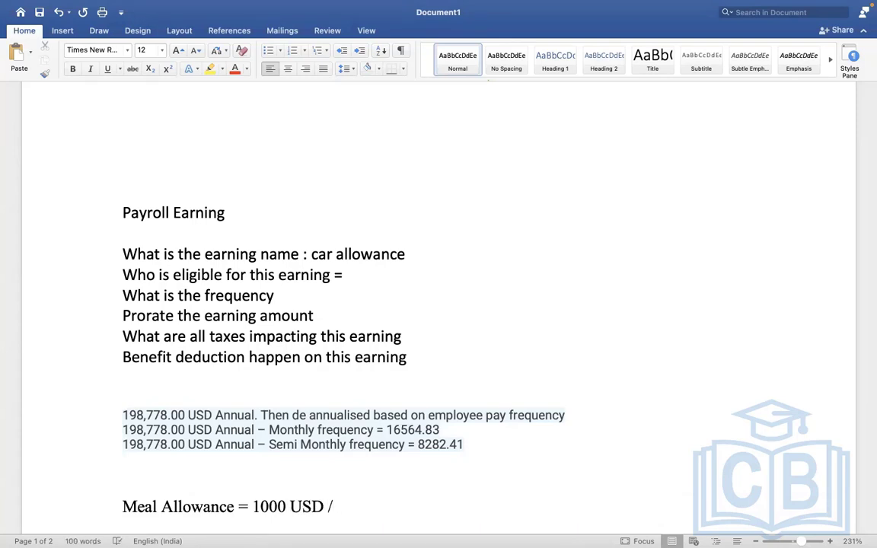
type(" MONTH")
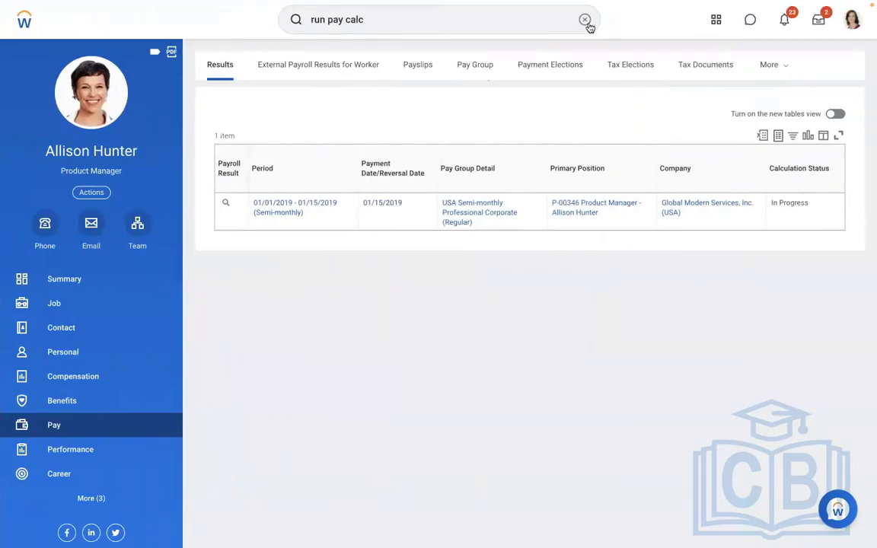
Switch to Workday and start creating an amount based allowance plan with effective date 01/01/2019
left_click(585, 20)
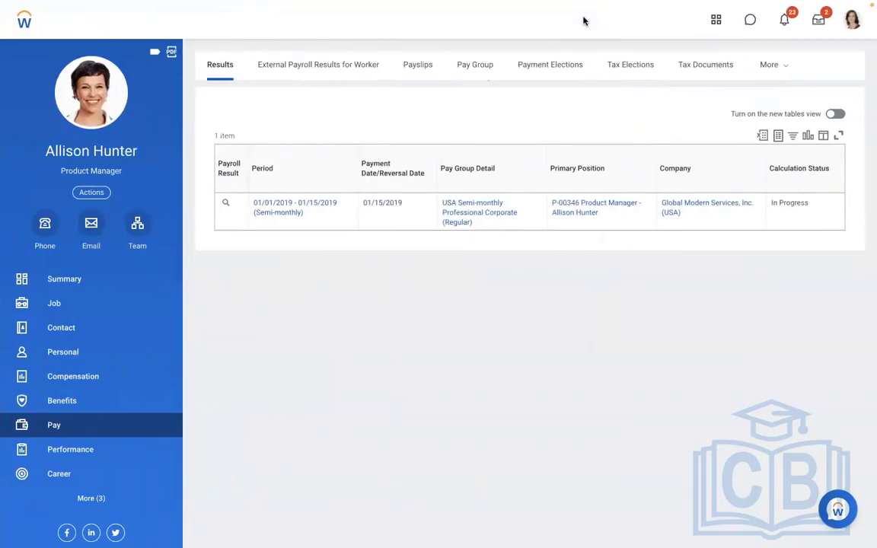
type("CREATE A")
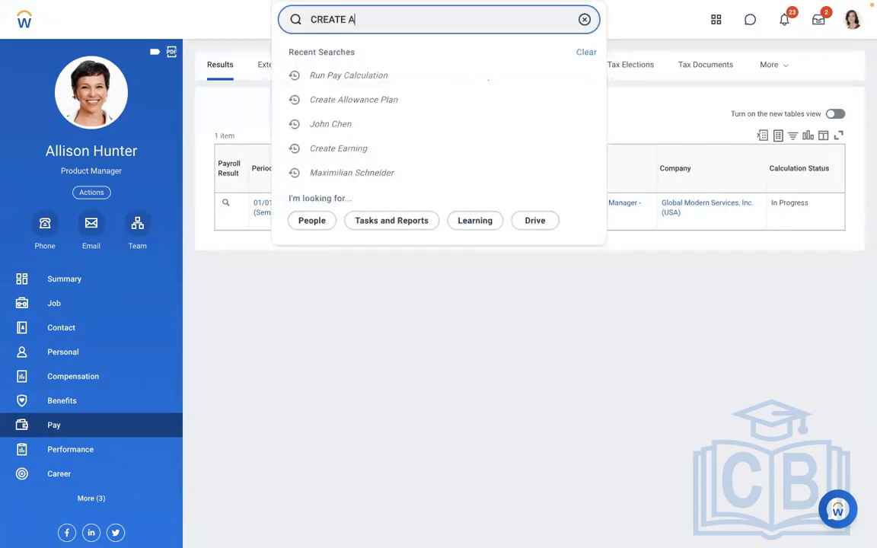
type("LLOW")
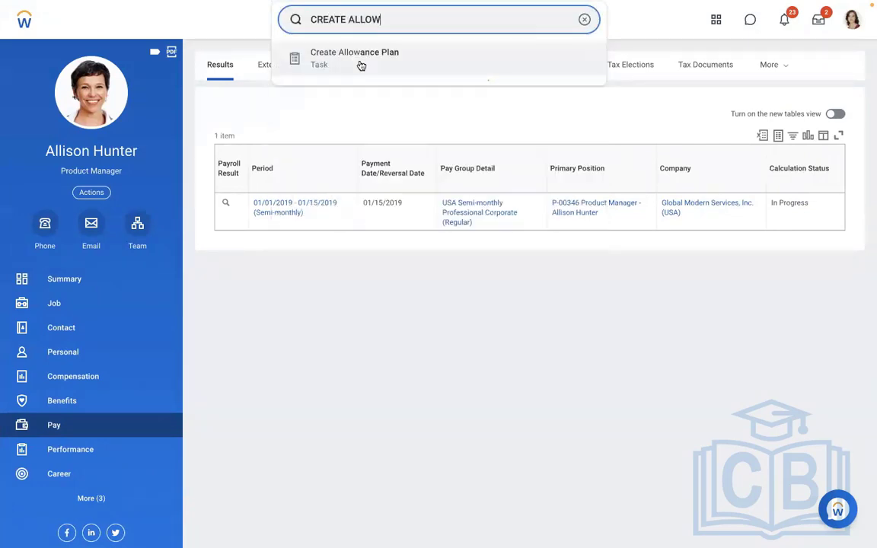
left_click(358, 64)
left_click(339, 152)
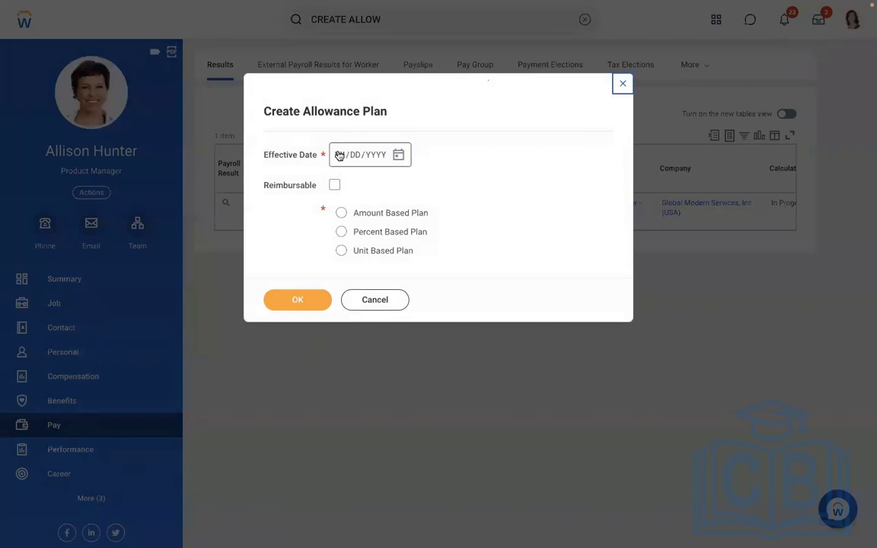
type("010120")
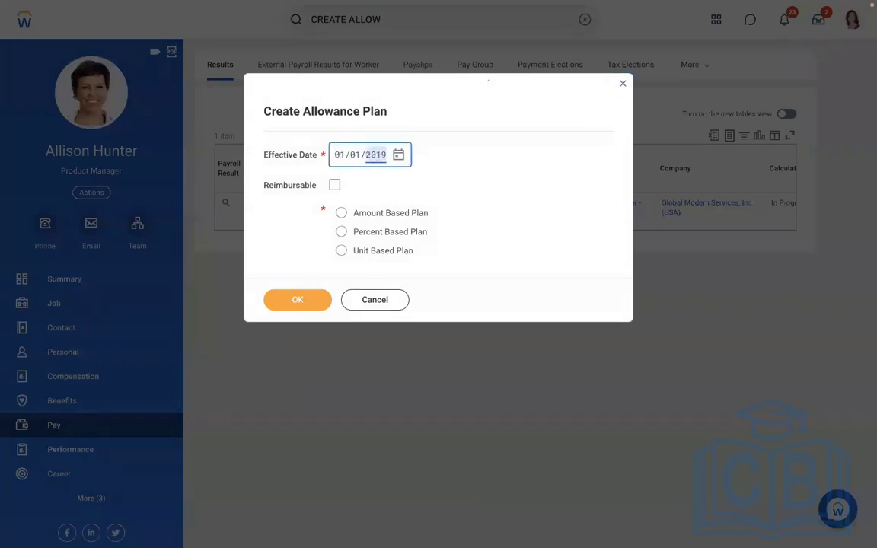
left_click(392, 213)
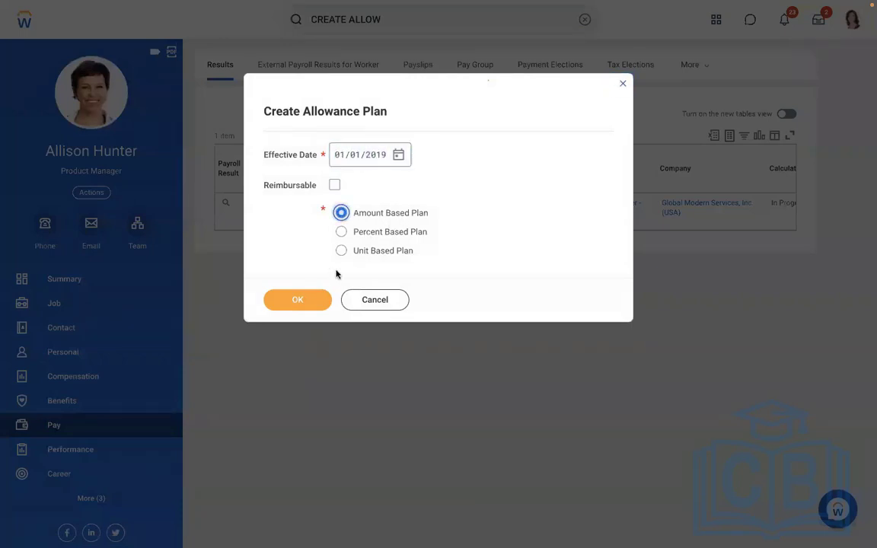
left_click(287, 301)
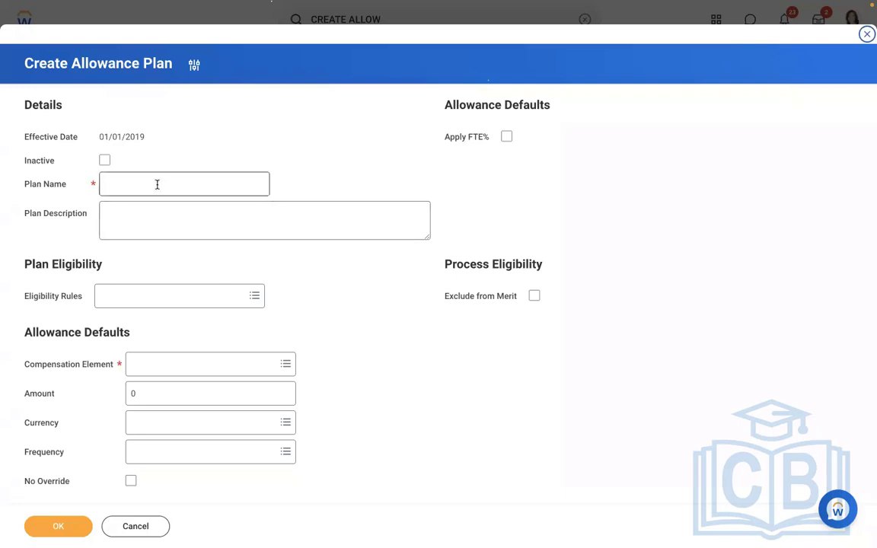
Search for MEAL as the plan's compensation element and cancel creating the allowance plan
left_click(171, 371)
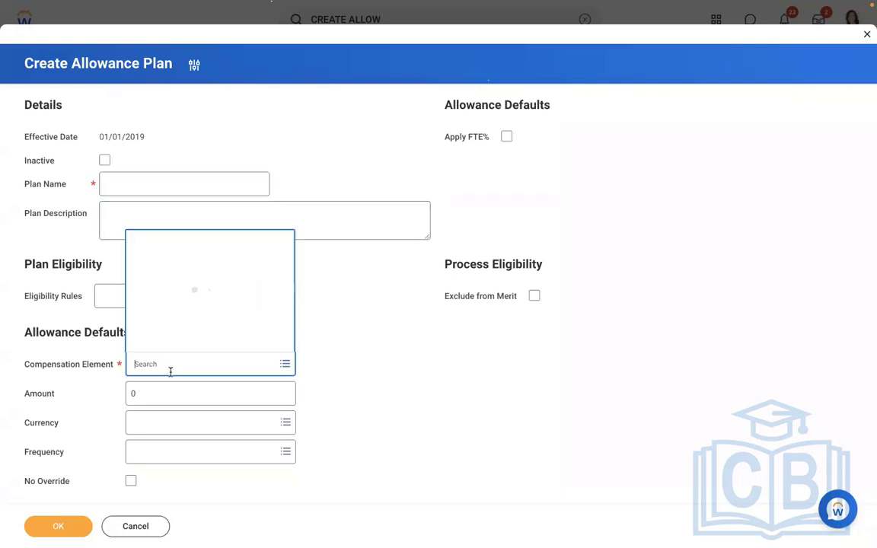
type("MEAL")
key("Return")
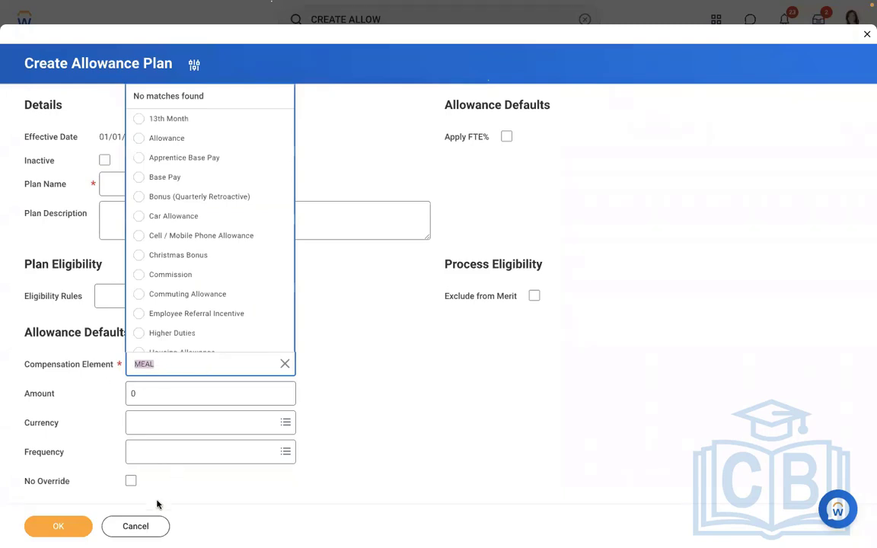
left_click(135, 529)
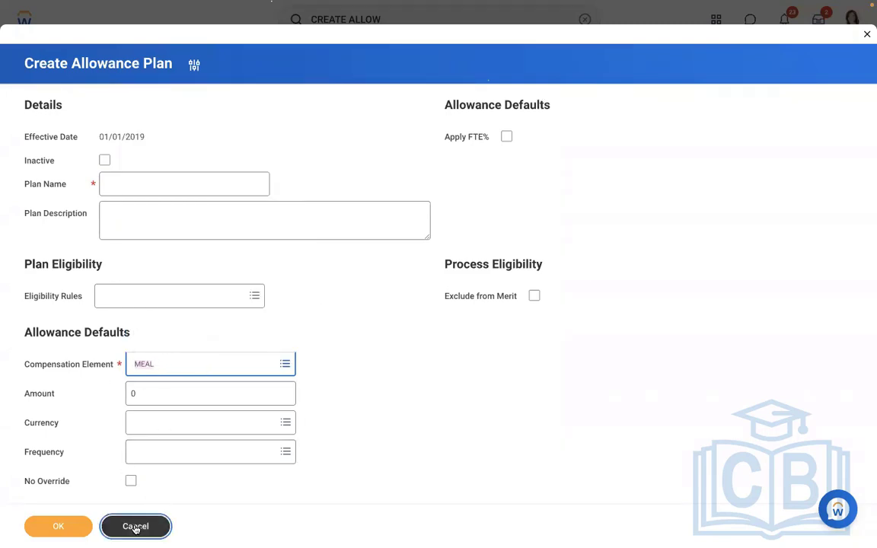
left_click(135, 527)
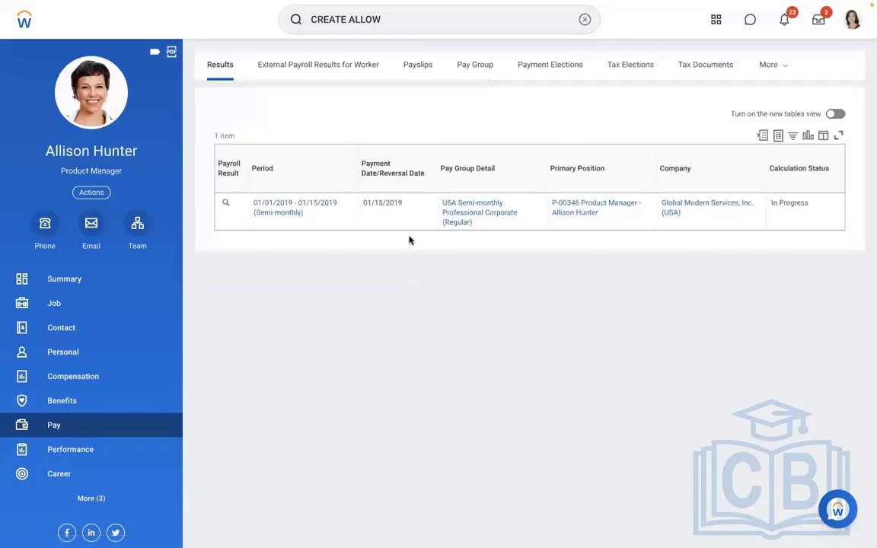
Open the Maintain Compensation Elements task and add a blank row for a new element
left_click(583, 19)
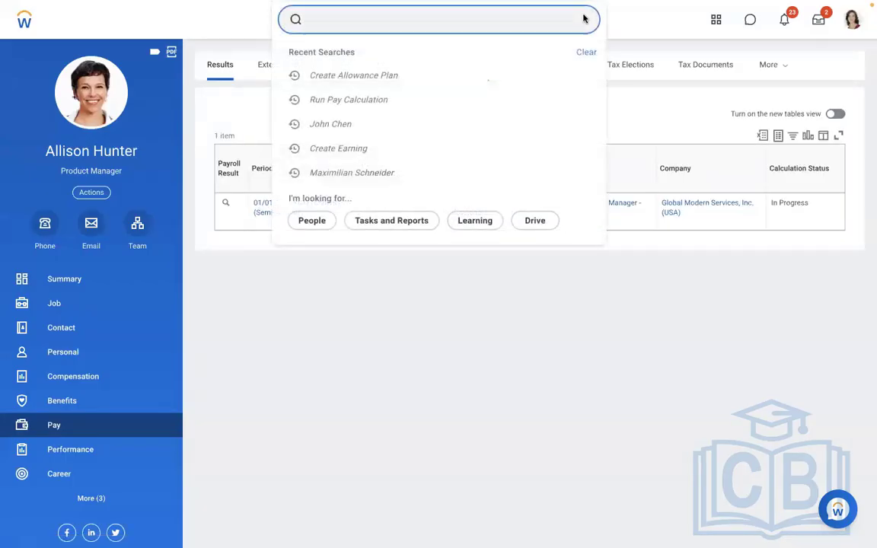
type("MAINTAIN COM")
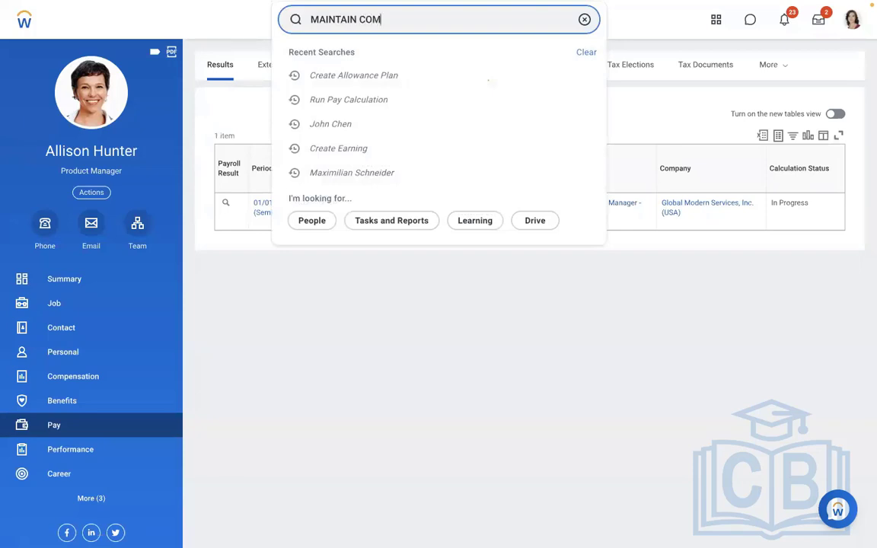
type("P ELEMEN")
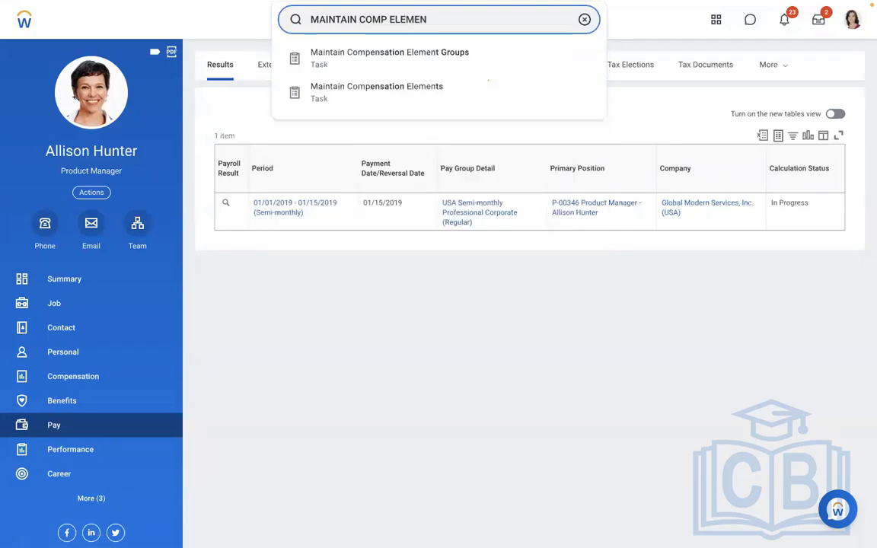
left_click(406, 92)
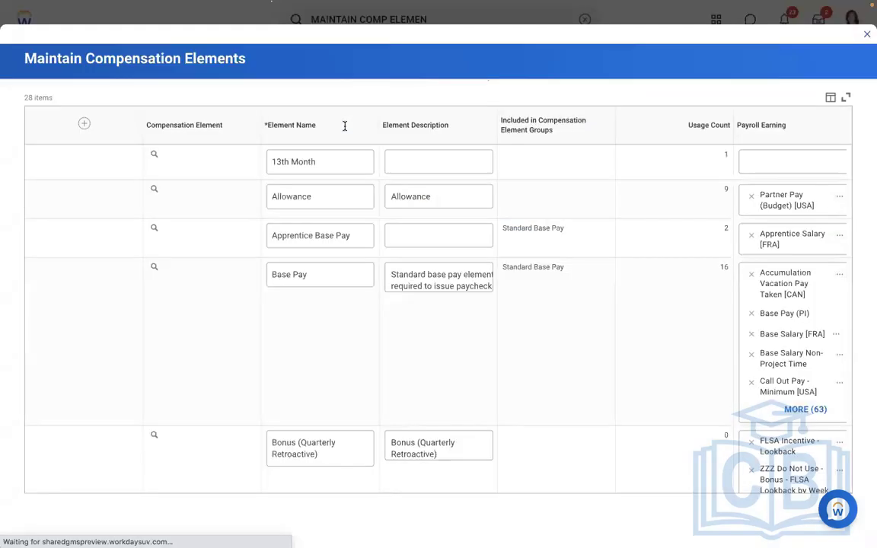
left_click(54, 129)
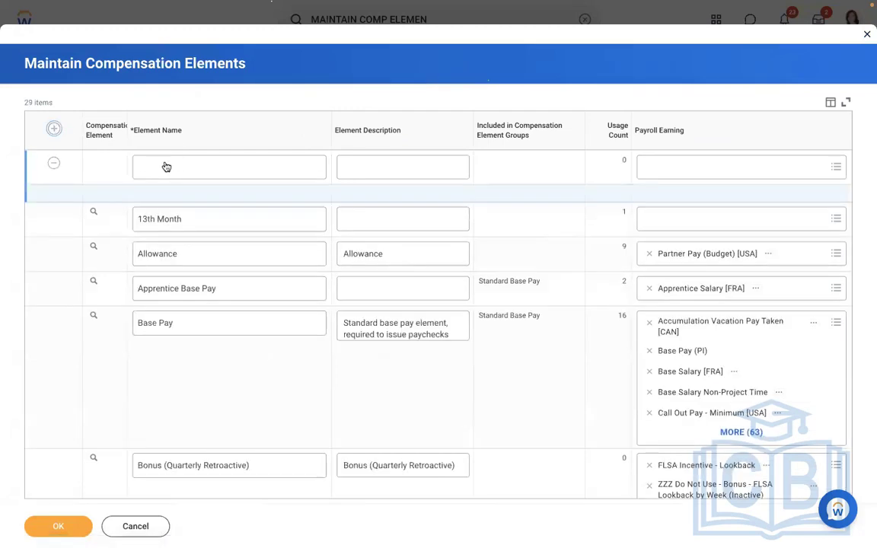
Name the new compensation element "Meal Allowance", reuse that text as its description, and save the elements
type("Meal Allowance")
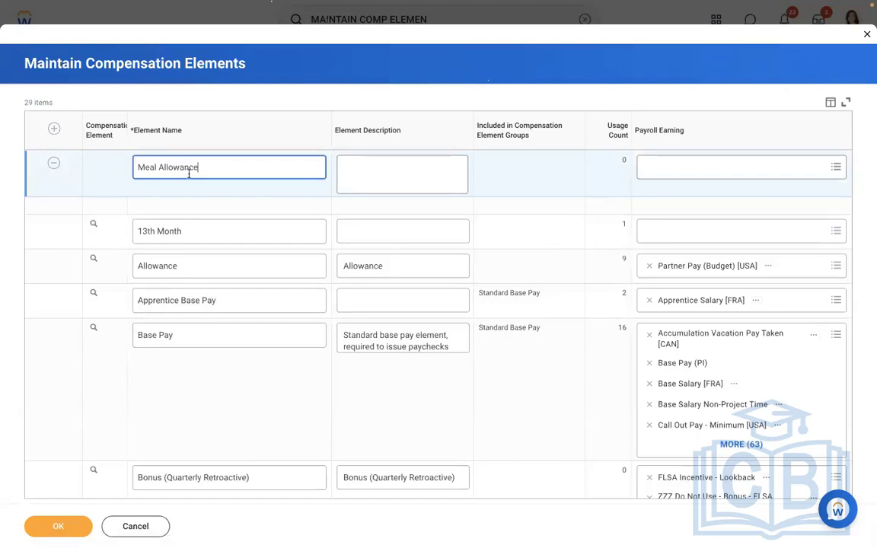
left_click_drag(214, 172, 71, 169)
key("ctrl+c")
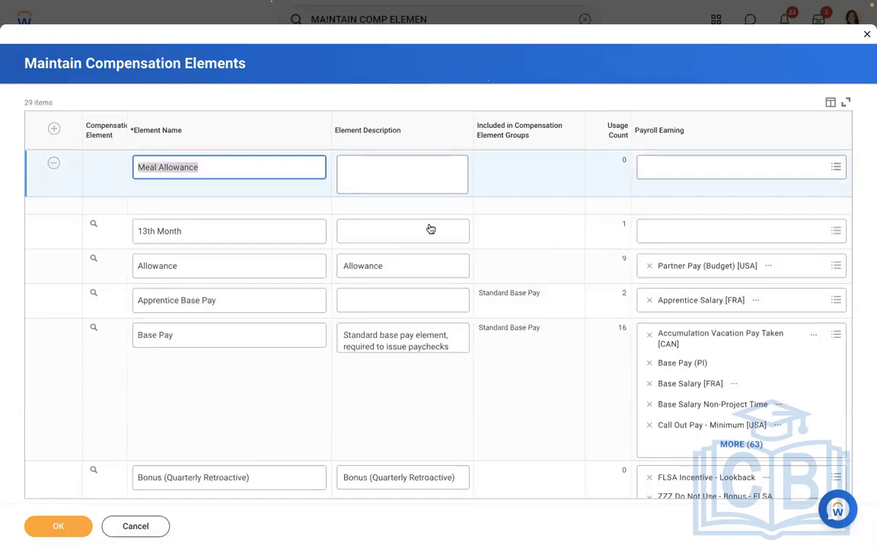
left_click(445, 173)
key("ctrl+v")
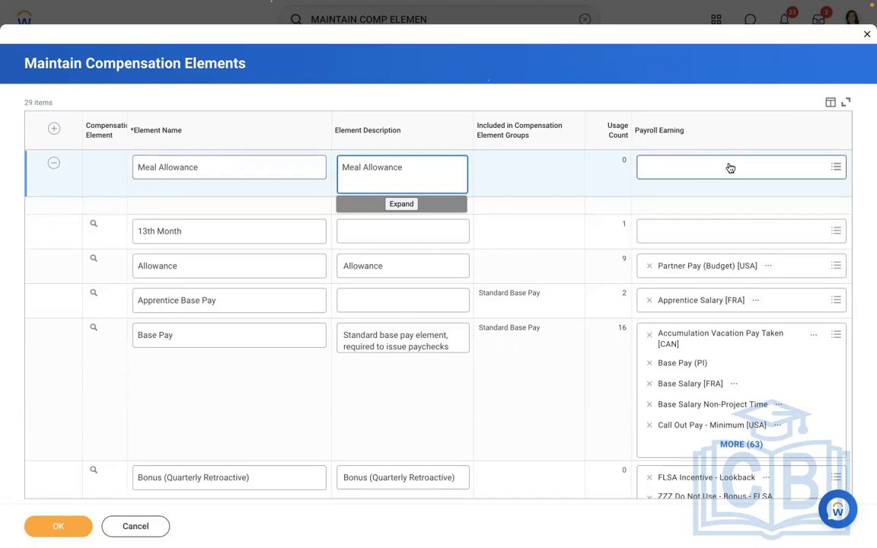
left_click(60, 525)
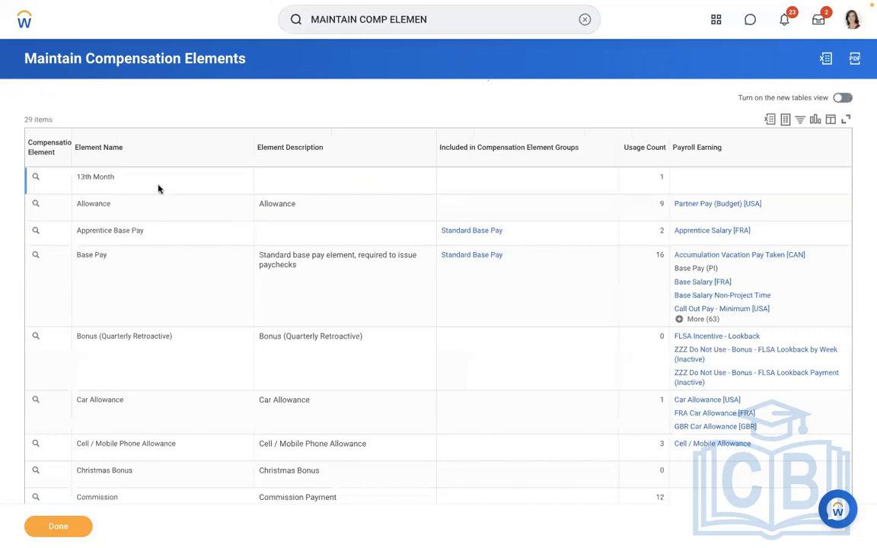
Search for the Create Allowance Plan task and open it
left_click(584, 23)
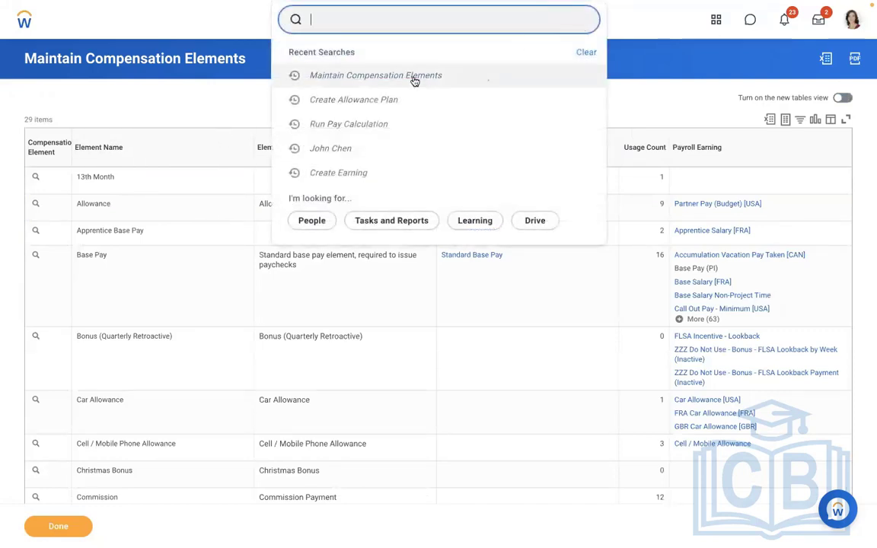
left_click(372, 104)
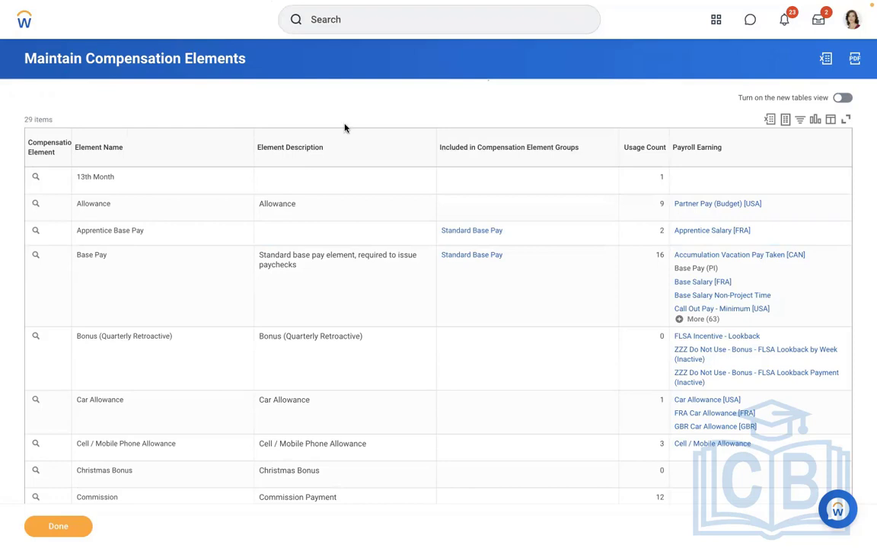
left_click(333, 20)
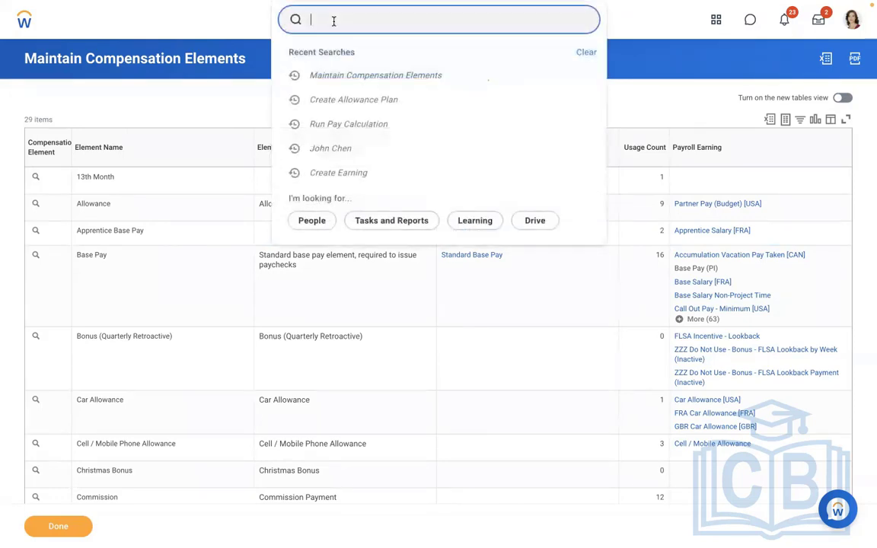
type("create allowance plan")
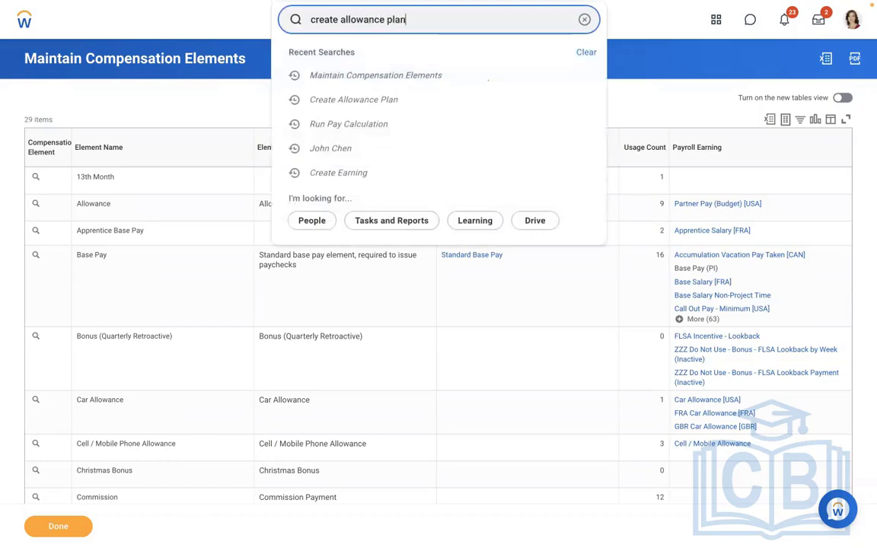
left_click(335, 55)
left_click(339, 155)
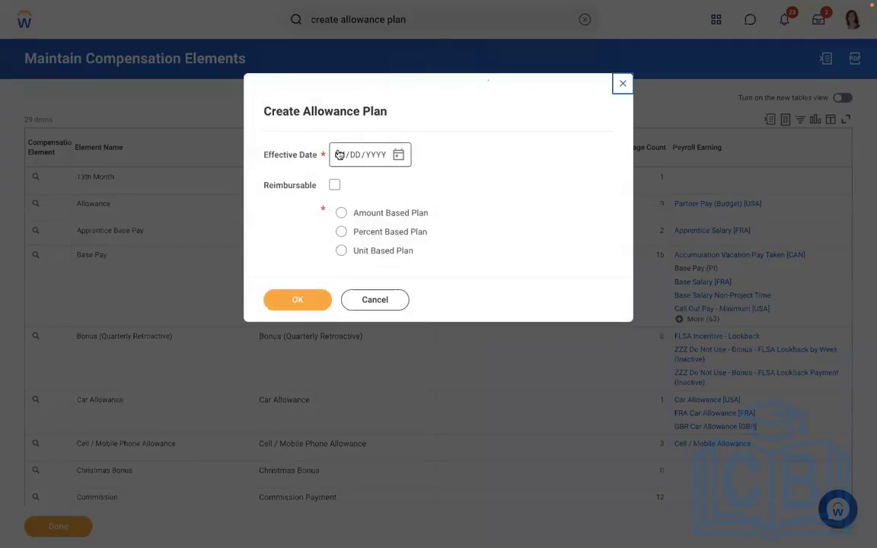
Start an amount based allowance plan with effective date 01/01/2019
type("01012022")
left_click(341, 213)
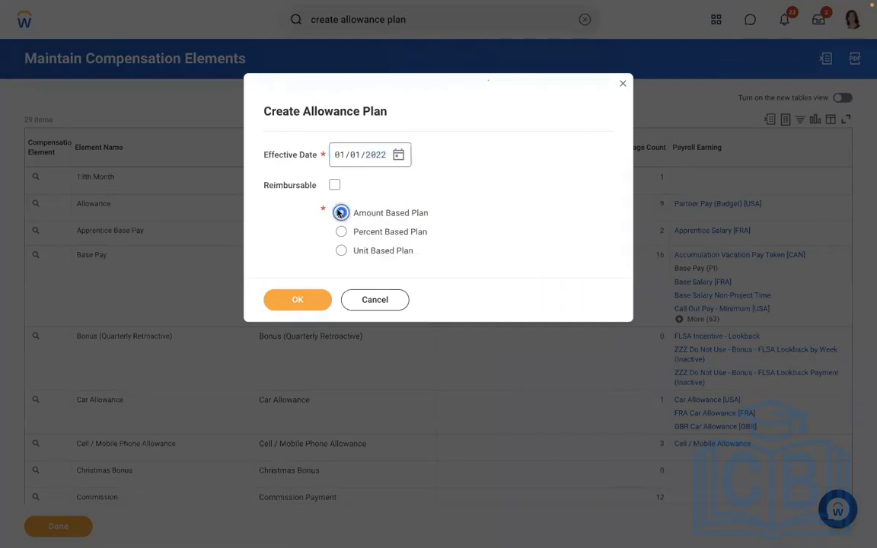
left_click(288, 303)
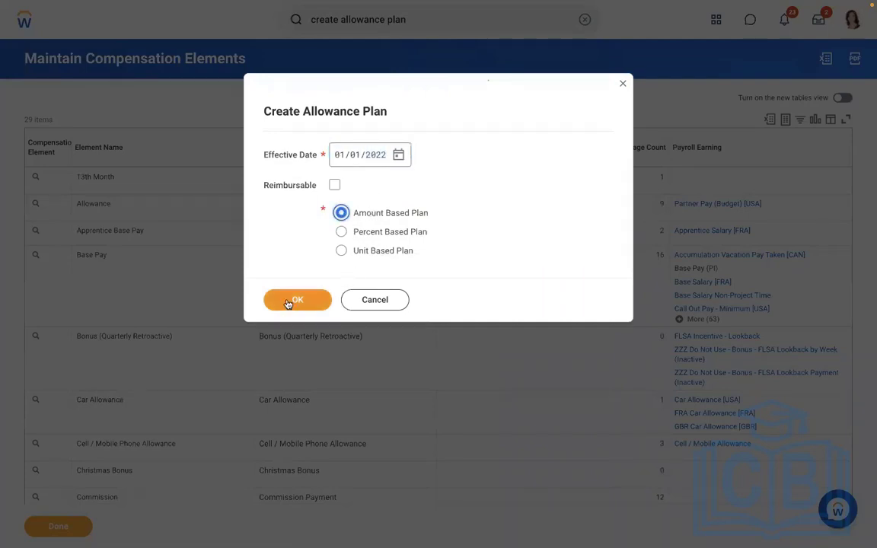
left_click(371, 155)
type("20")
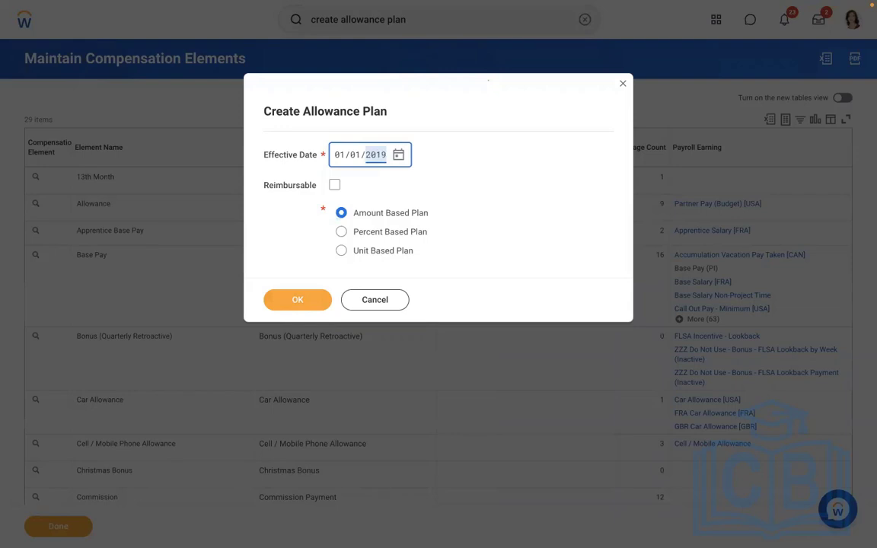
left_click(289, 305)
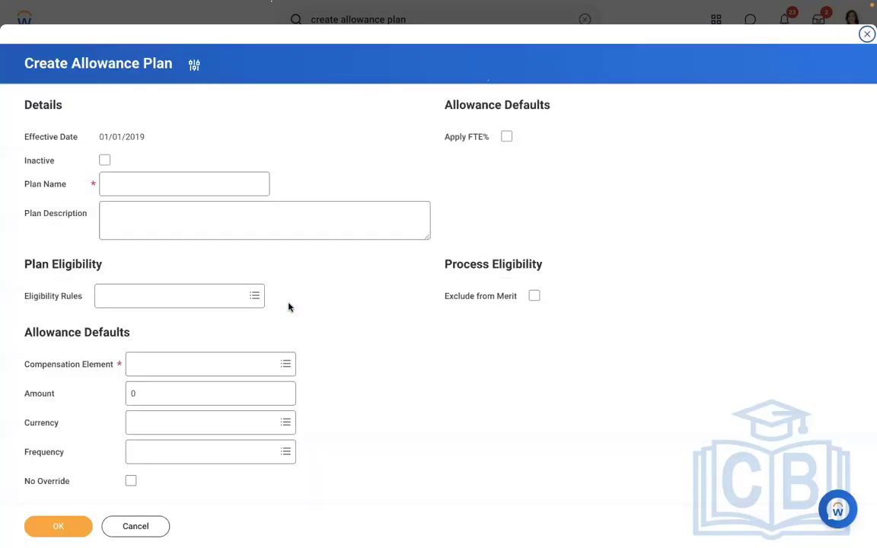
Name the allowance plan "AMD - Meal Allowance"
left_click(134, 186)
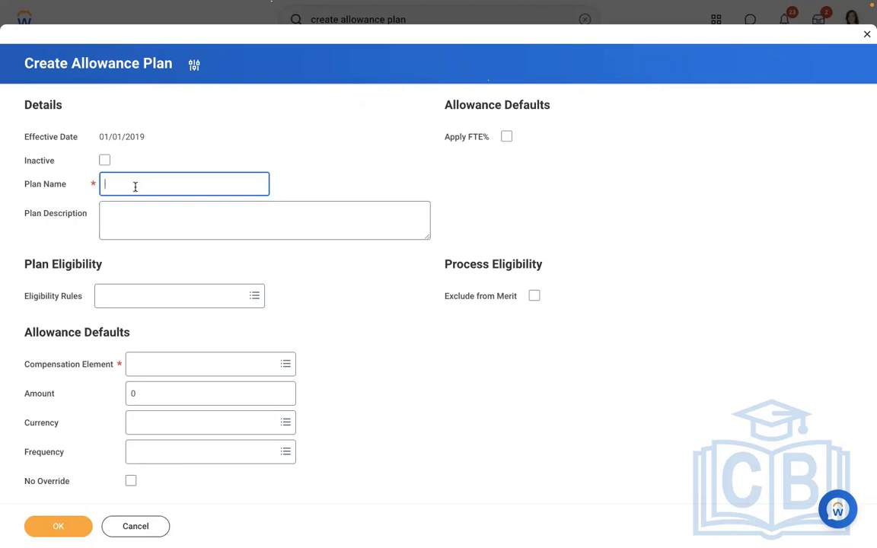
type("AMD - Meal Allowance")
left_click(293, 136)
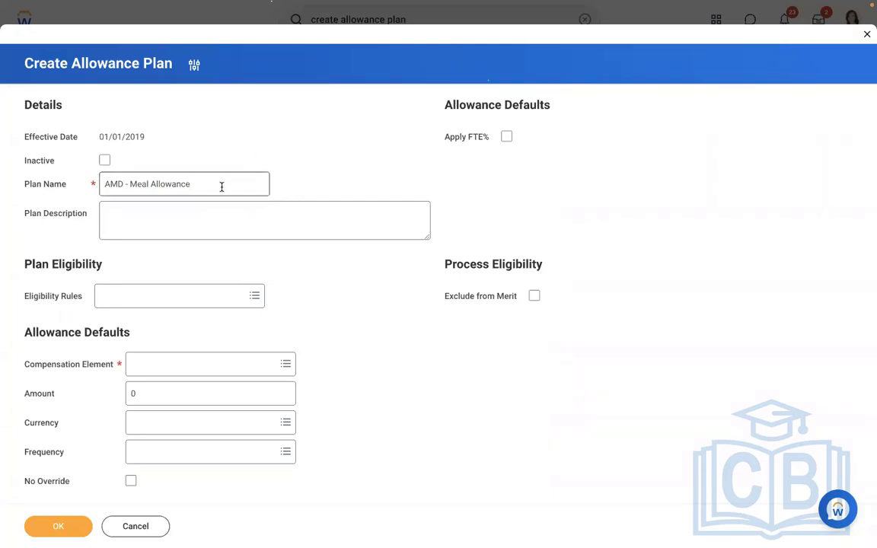
Search the plan's eligibility rules for "USA" and for "COUNTRY = usa"
left_click(146, 301)
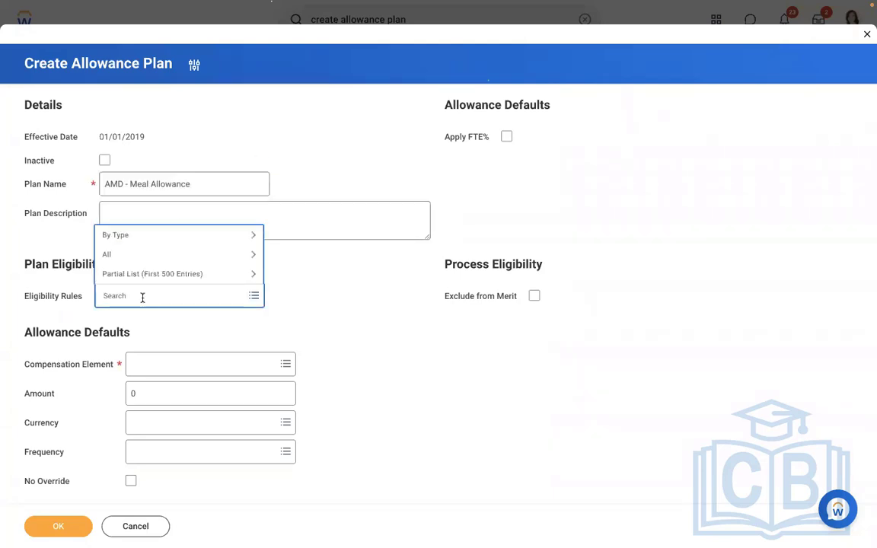
type("USA")
key("Return")
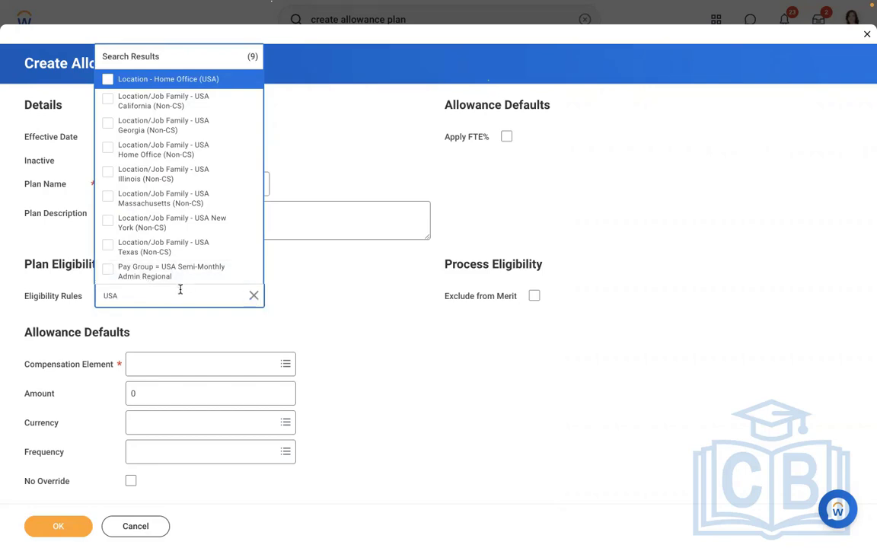
left_click(254, 296)
type("COUNTRY =")
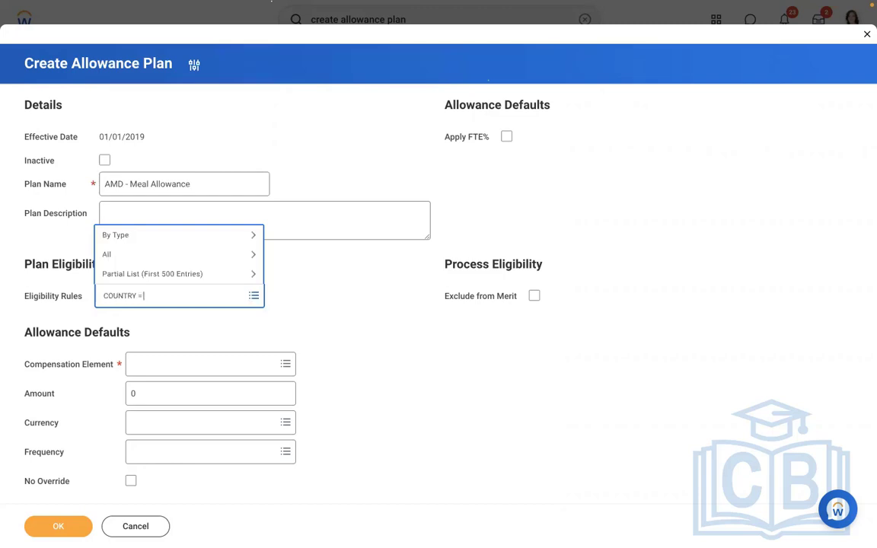
type(" usa")
key("Return")
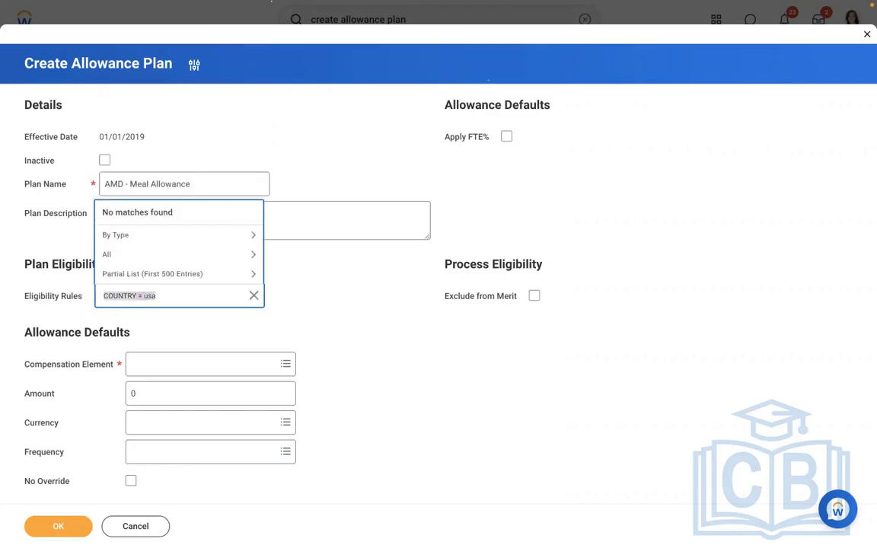
Search the eligibility rules for USA and assign Location - Home Office (USA) to the plan
type("USA")
key("Return")
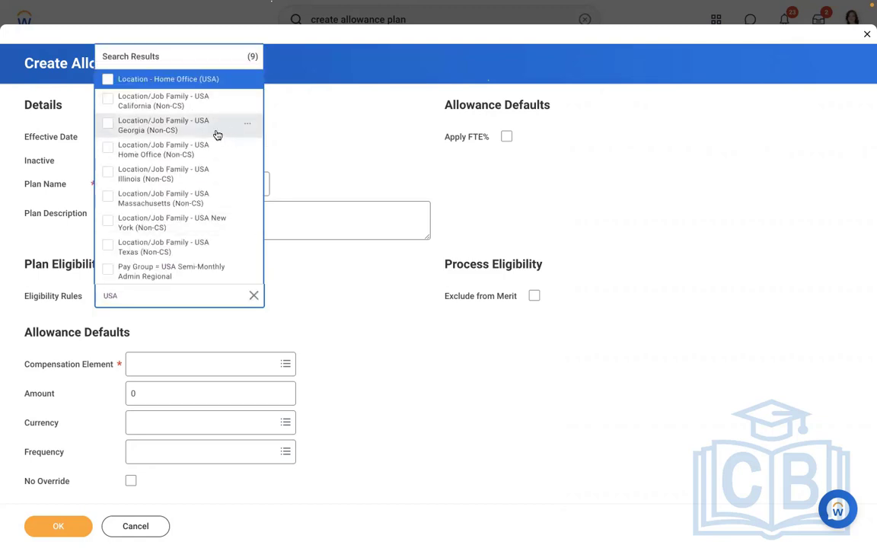
left_click(153, 87)
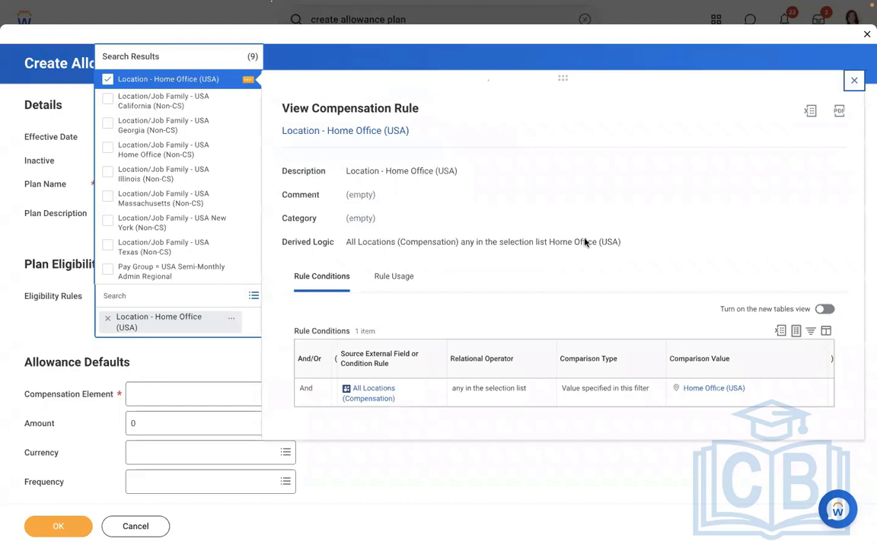
left_click(525, 475)
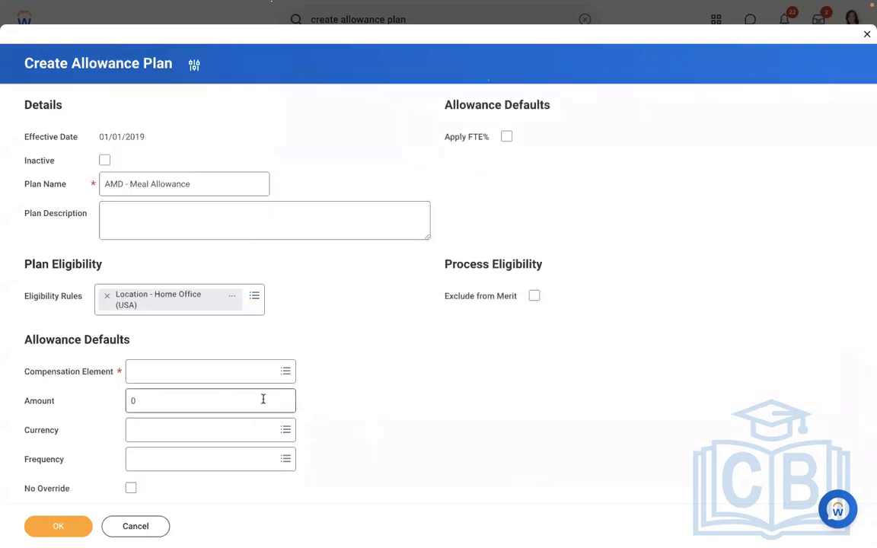
Assign Meal Allowance as the plan's compensation element and set the default amount to 1000
left_click(206, 373)
type("MEA")
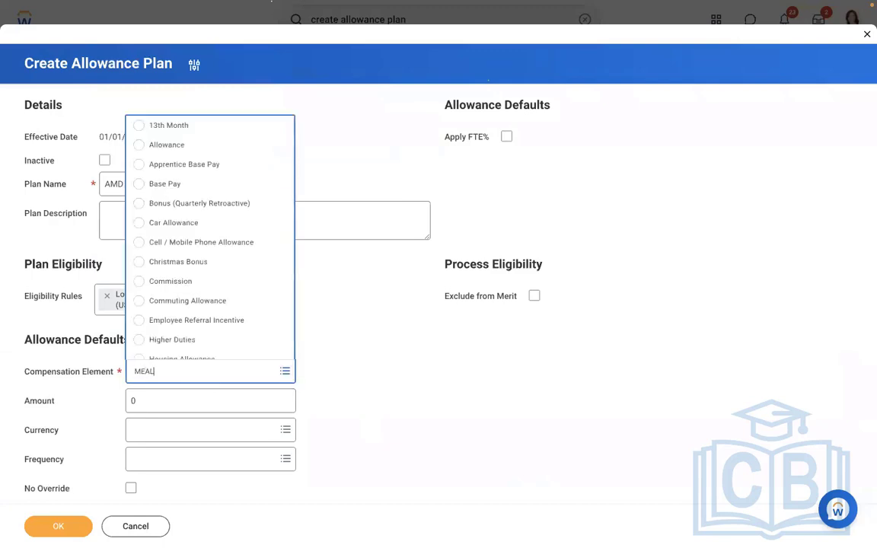
type("L")
key("Return")
left_click(174, 402)
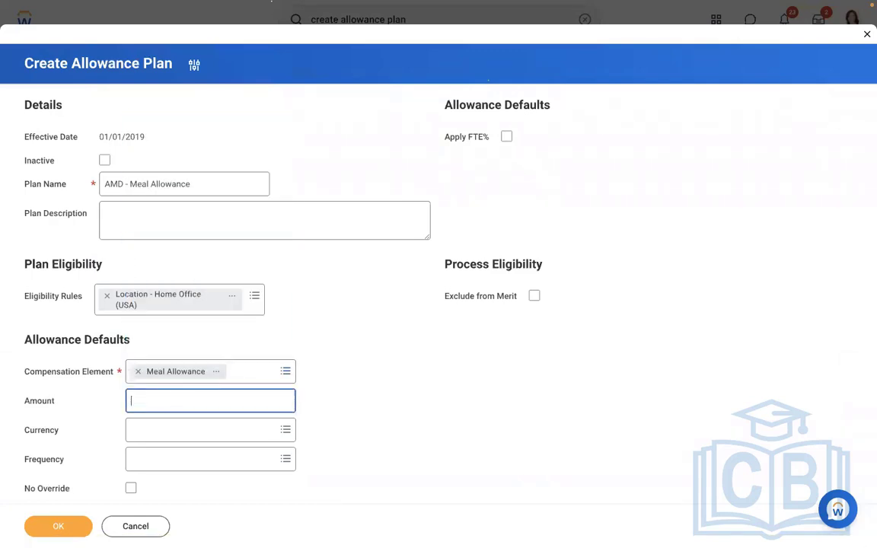
Set the allowance's currency to USD and its frequency to Monthly, and submit the plan
left_click(209, 428)
type("USD")
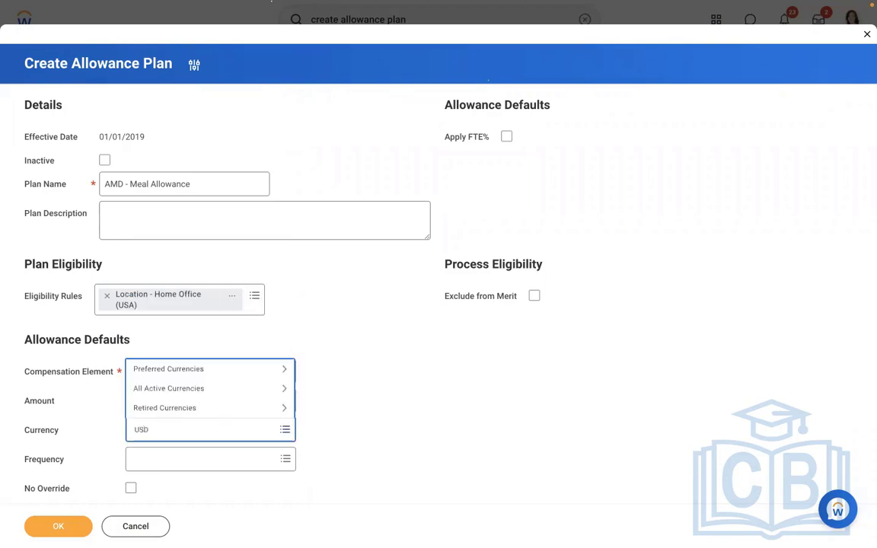
key("Return")
left_click(201, 462)
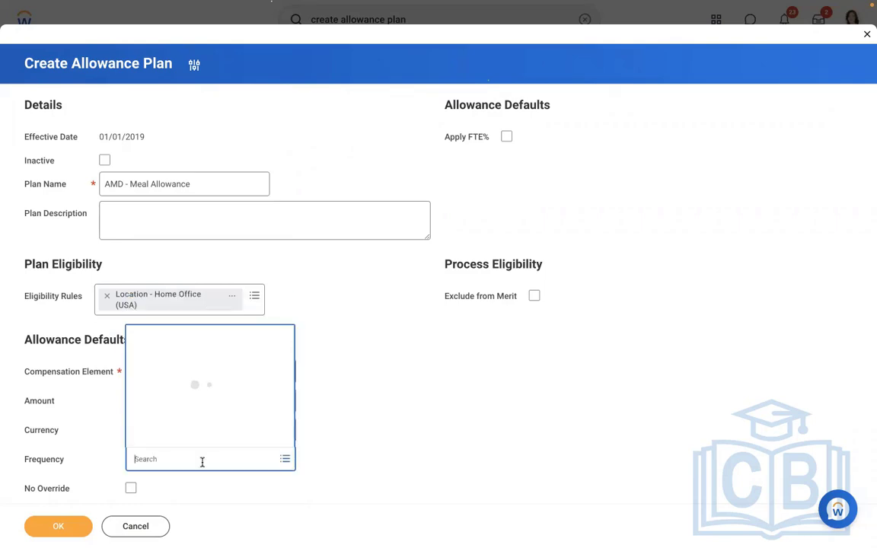
left_click(168, 379)
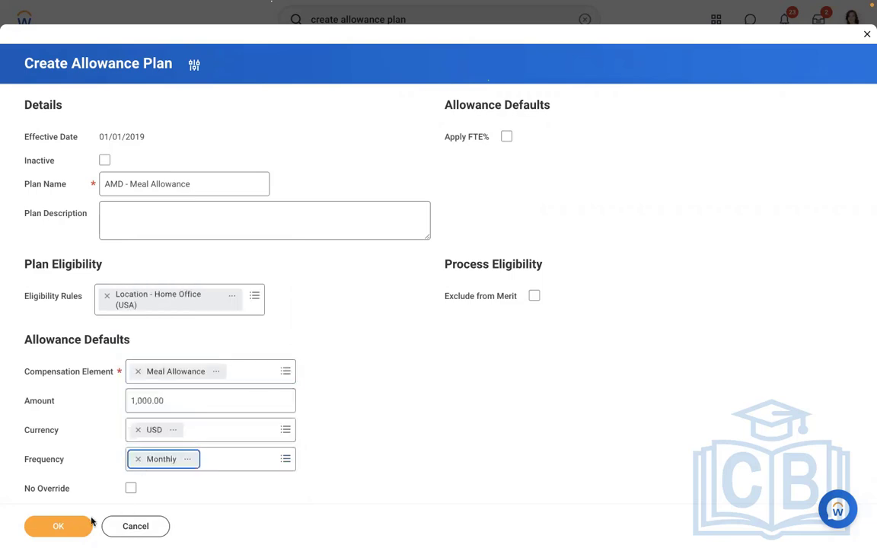
left_click(53, 526)
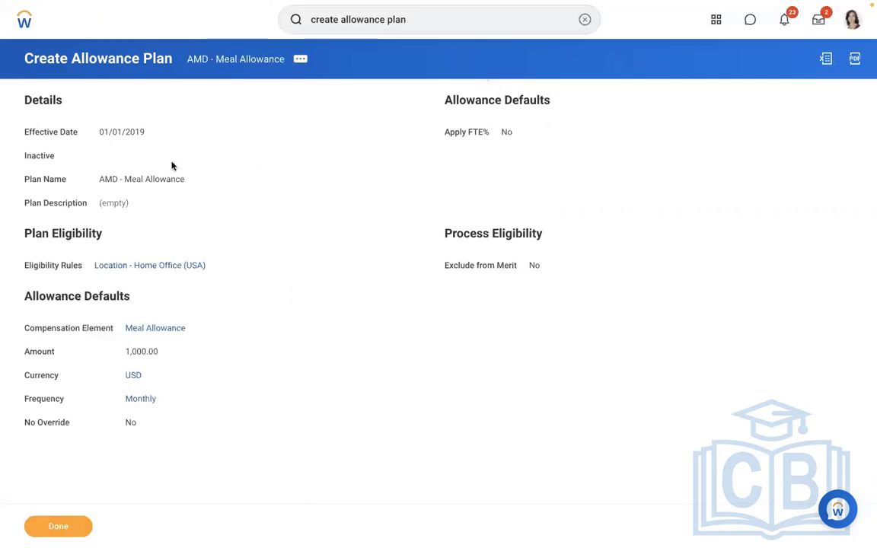
left_click(585, 20)
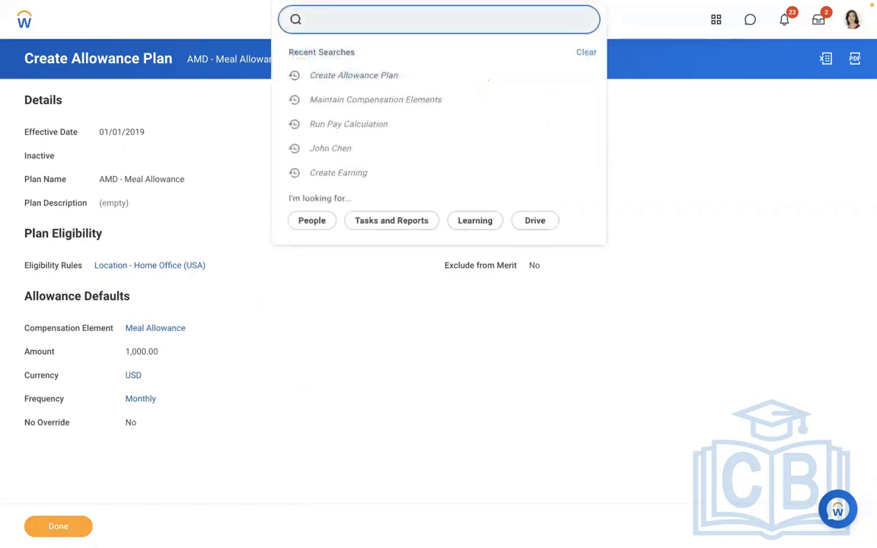
type("ALI HUN")
key("BackSpace")
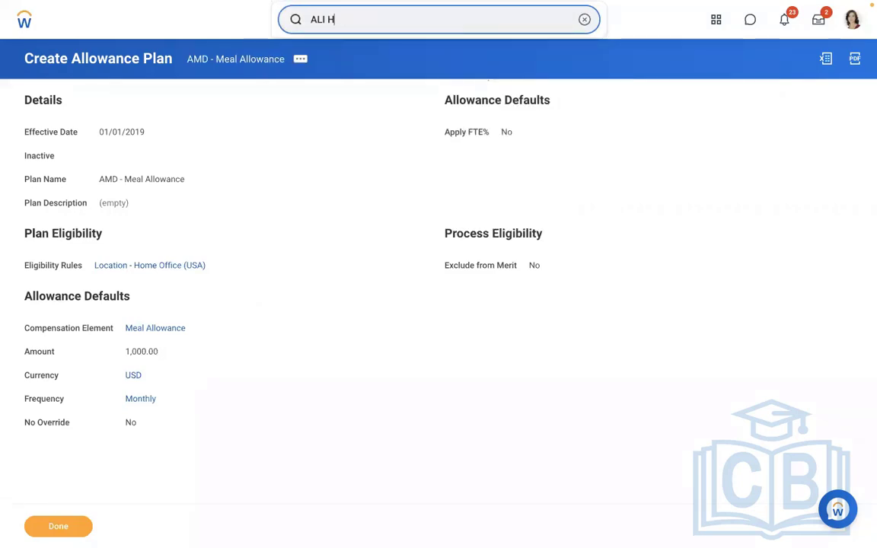
key("BackSpace")
key("BackSpace")
key("BackSpace")
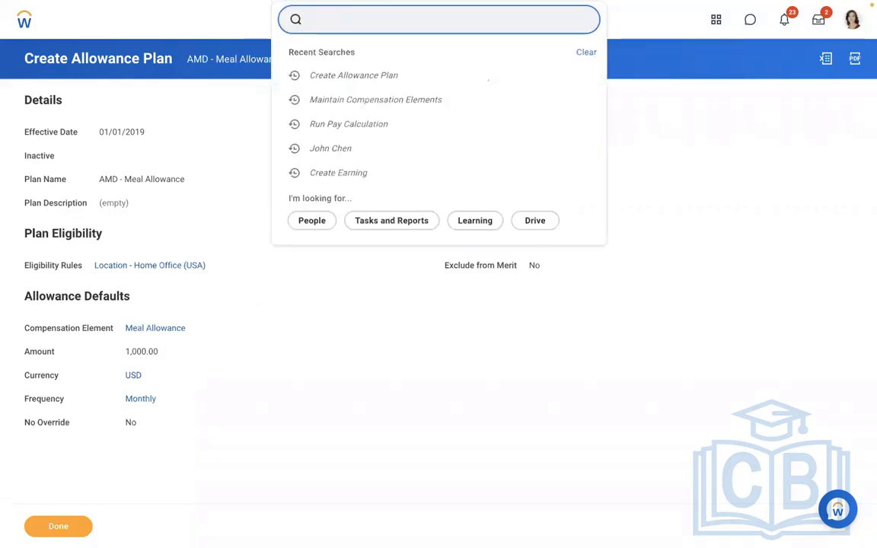
Search for the General Counsel employee by name and open the compensation section of the worker profile
type("JOHNC HEN")
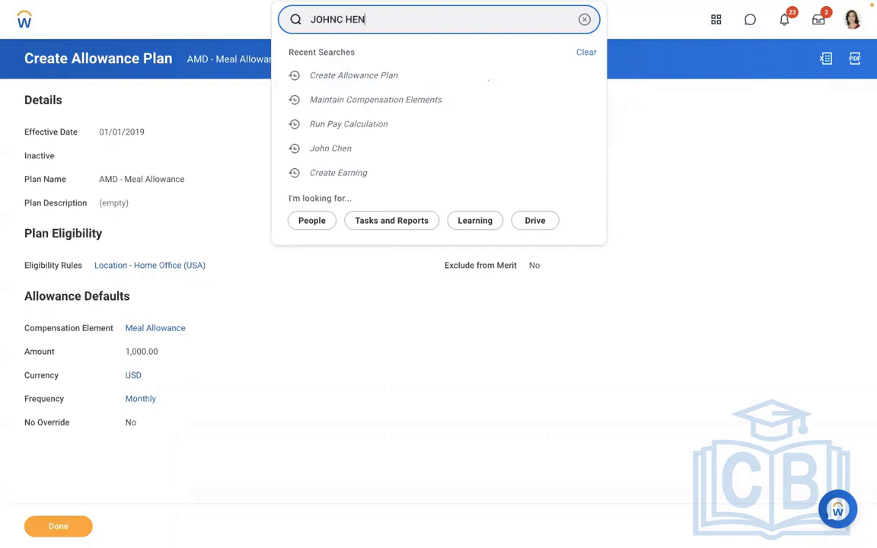
key("BackSpace")
key("BackSpace")
key("BackSpace")
key("BackSpace")
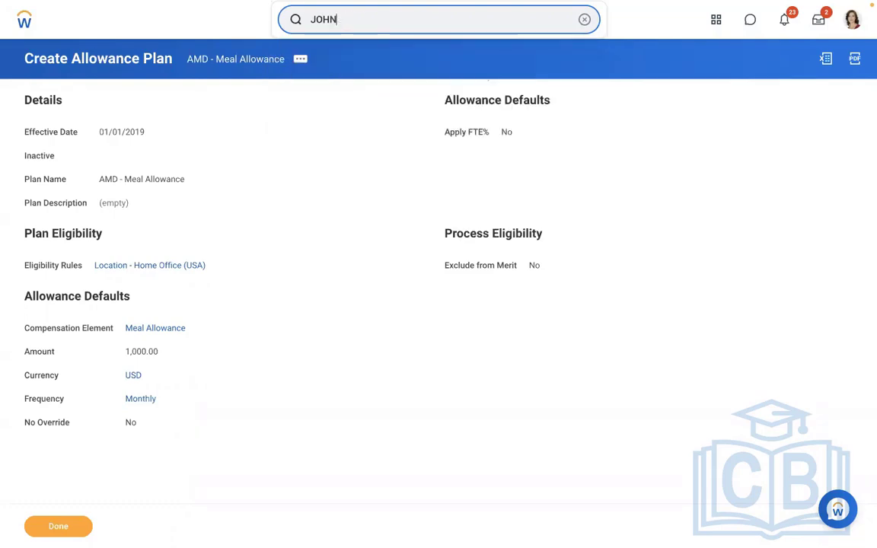
left_click(353, 55)
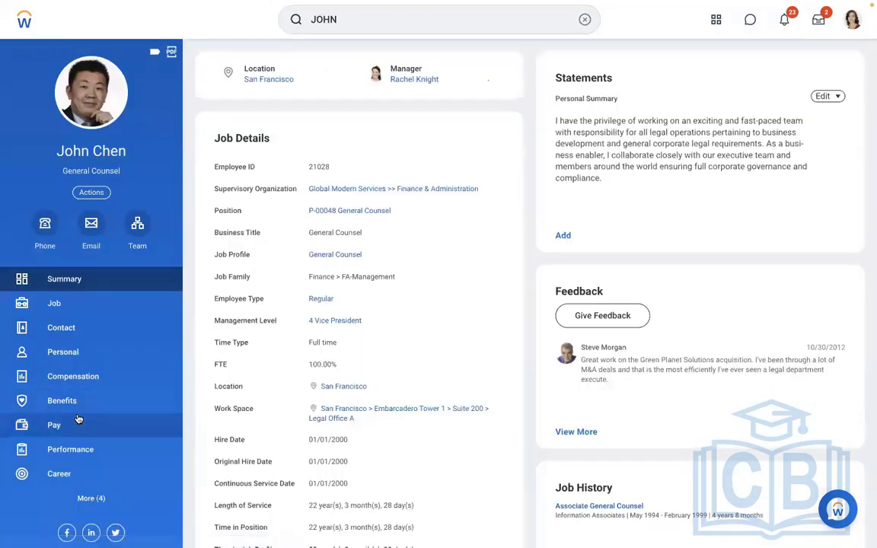
left_click(78, 424)
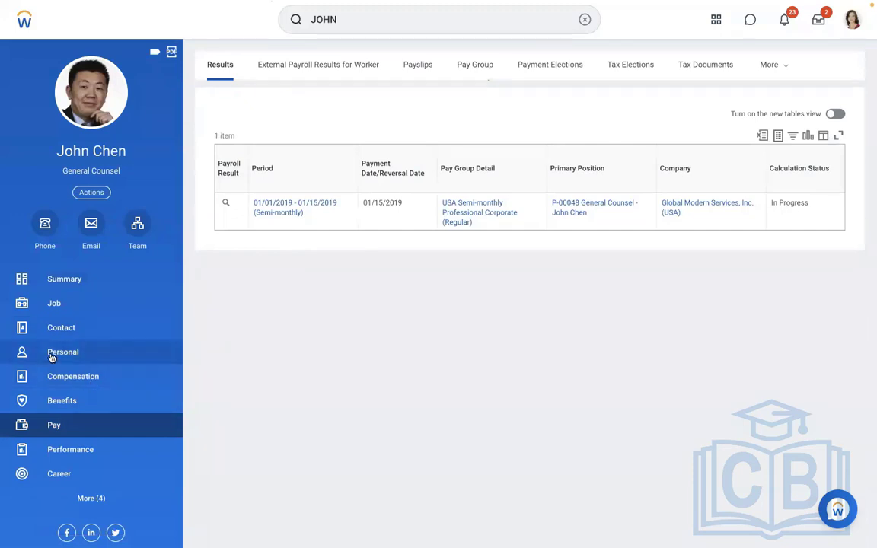
left_click(61, 377)
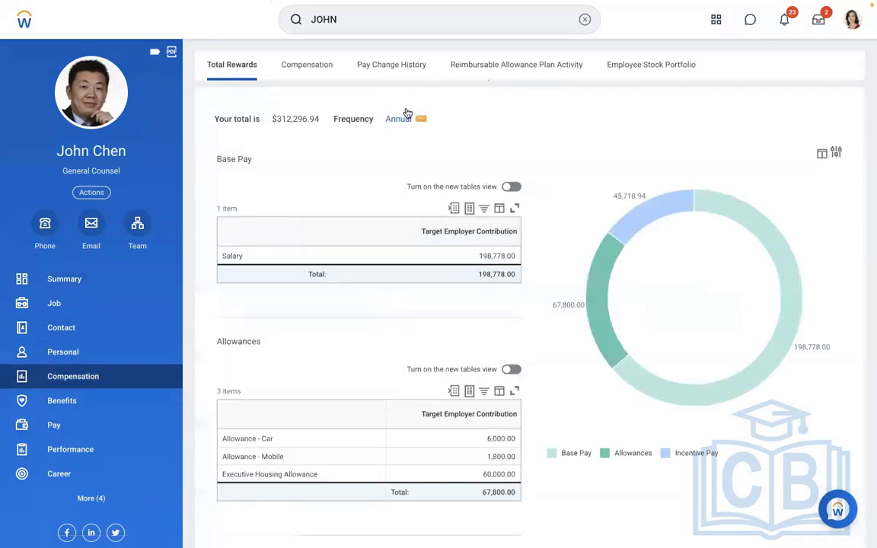
Check the General Counsel's current plan assignments and start a compensation change request for the worker, effective 01/01/2019
left_click(308, 68)
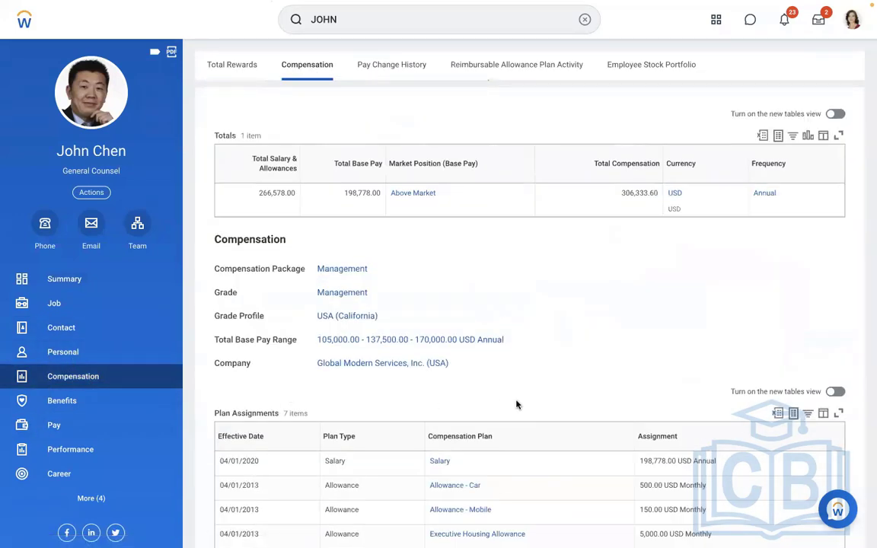
scroll(518, 404, "down", 3)
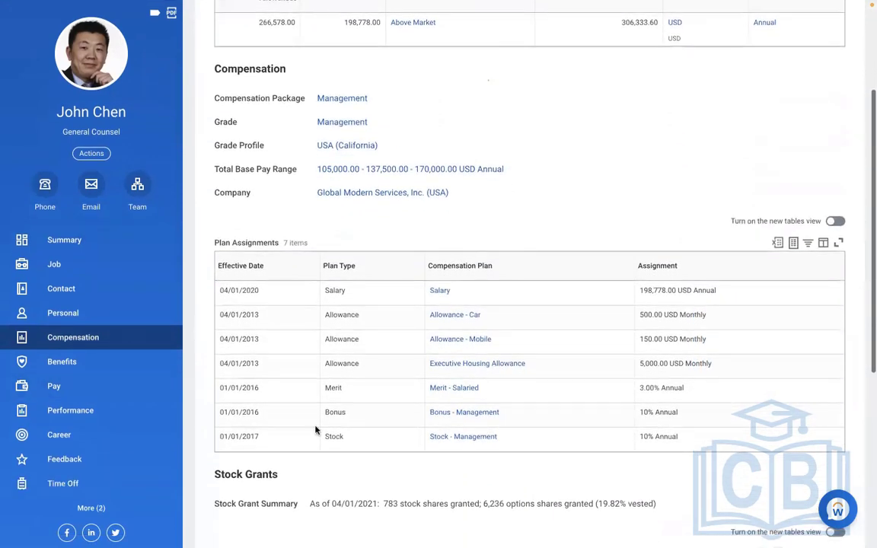
left_click(91, 154)
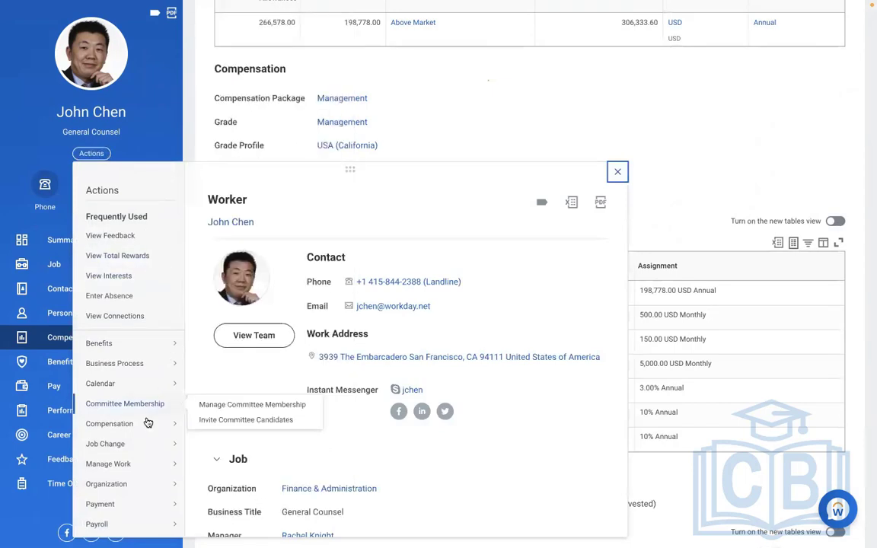
mouse_move(137, 429)
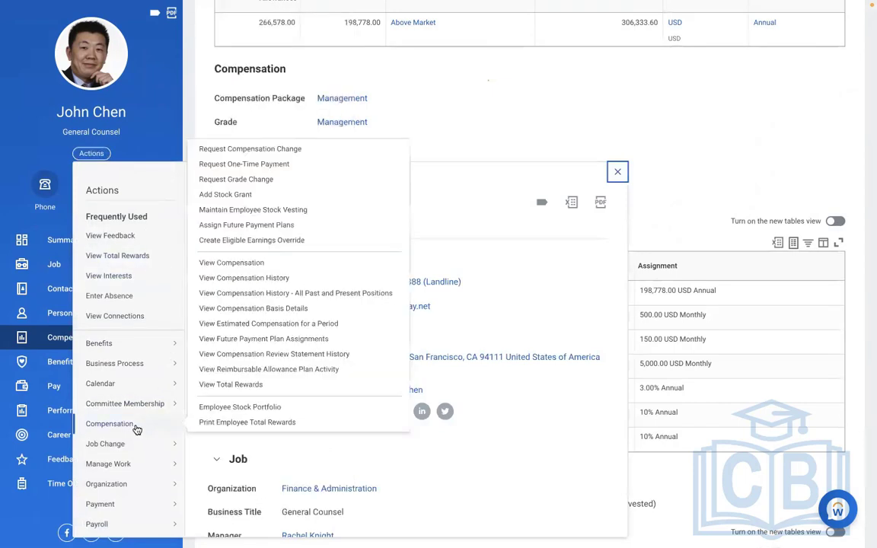
left_click(211, 150)
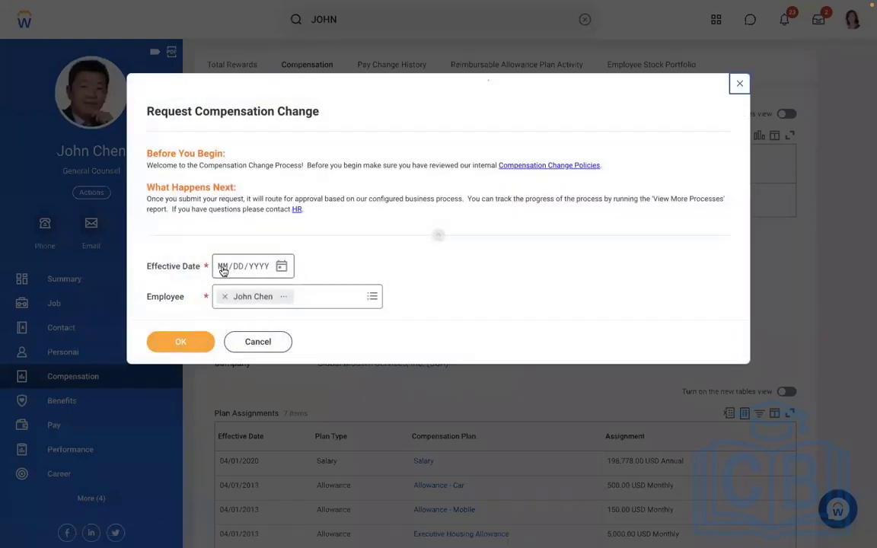
type("01/01/00")
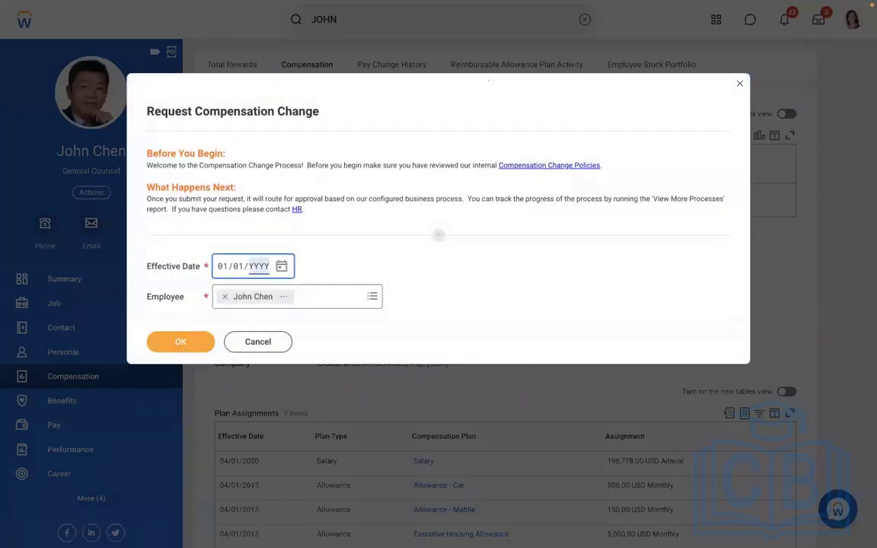
type("2019")
left_click(180, 343)
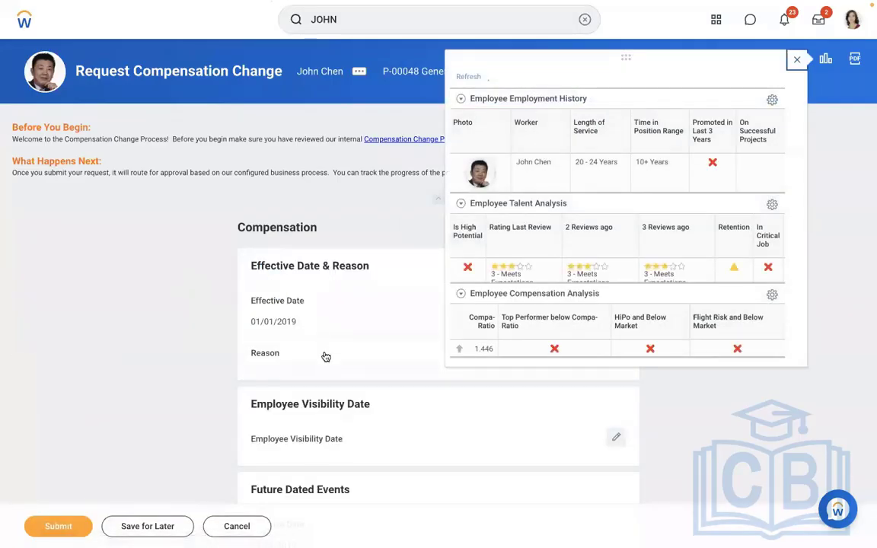
Set the reason for the compensation change to Adjustment > Ad-hoc
left_click(293, 375)
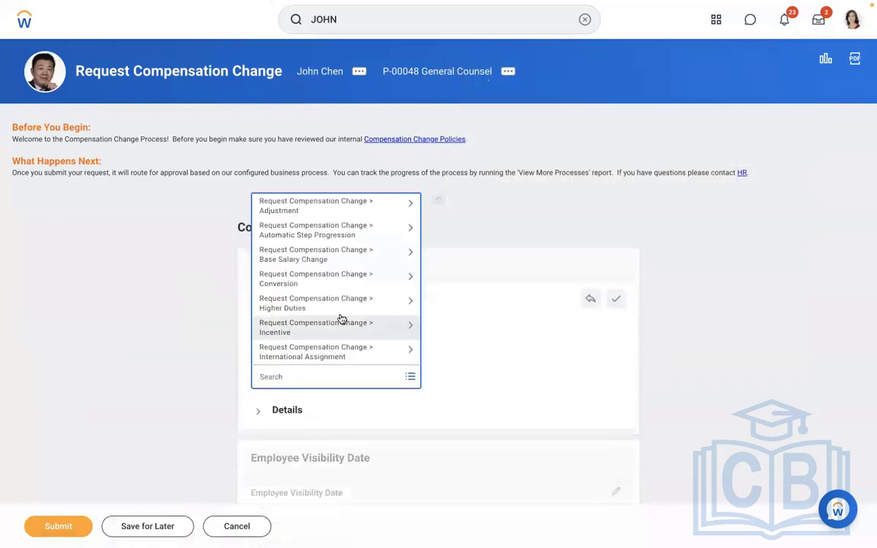
left_click(299, 212)
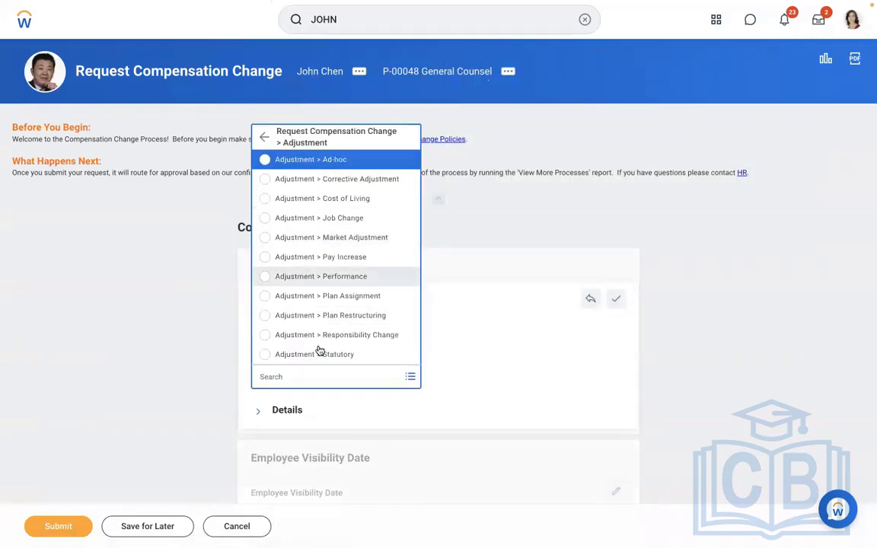
left_click(340, 159)
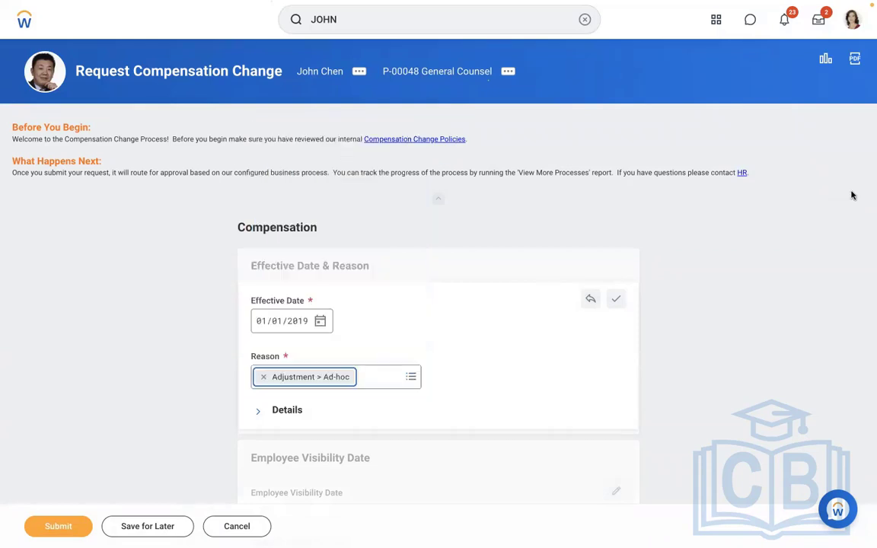
Add the AMD - Meal Allowance plan to the employee's allowances and submit the compensation change despite the alerts
scroll(805, 238, "down", 6)
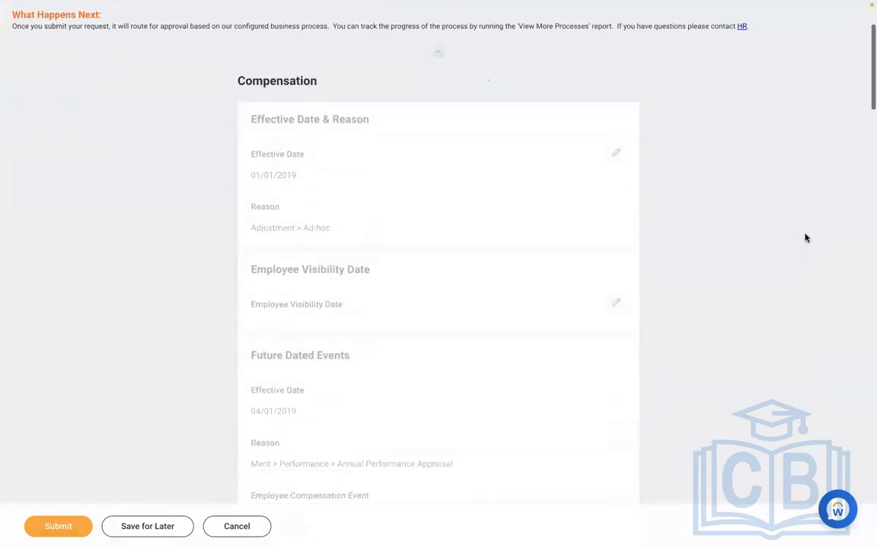
scroll(806, 239, "down", 8)
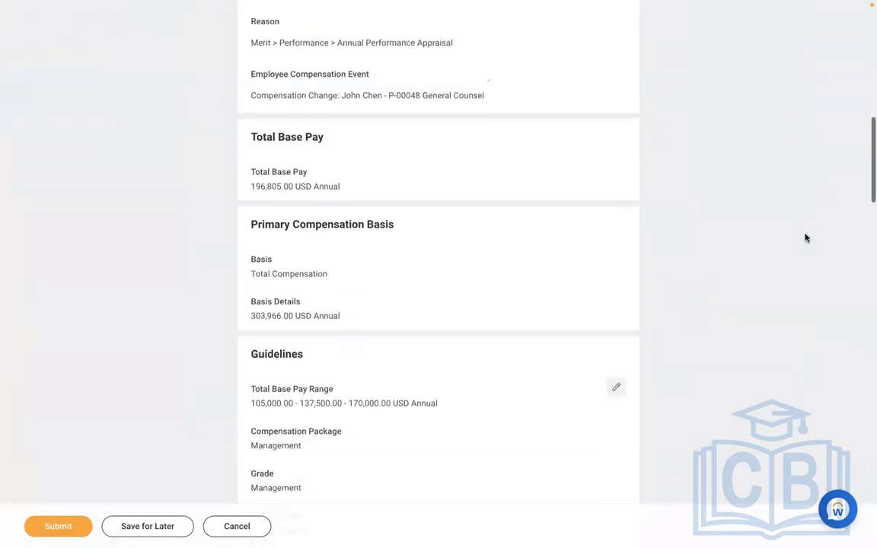
scroll(806, 238, "down", 8)
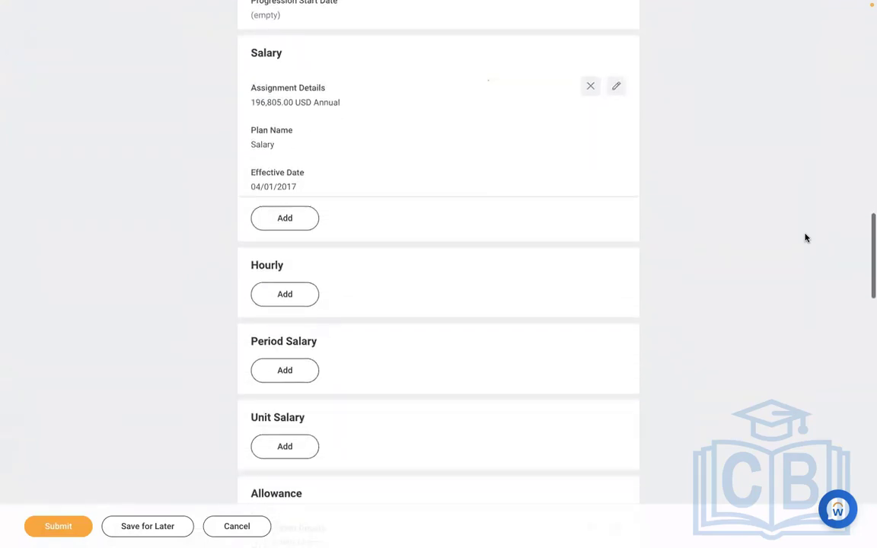
scroll(806, 238, "down", 4)
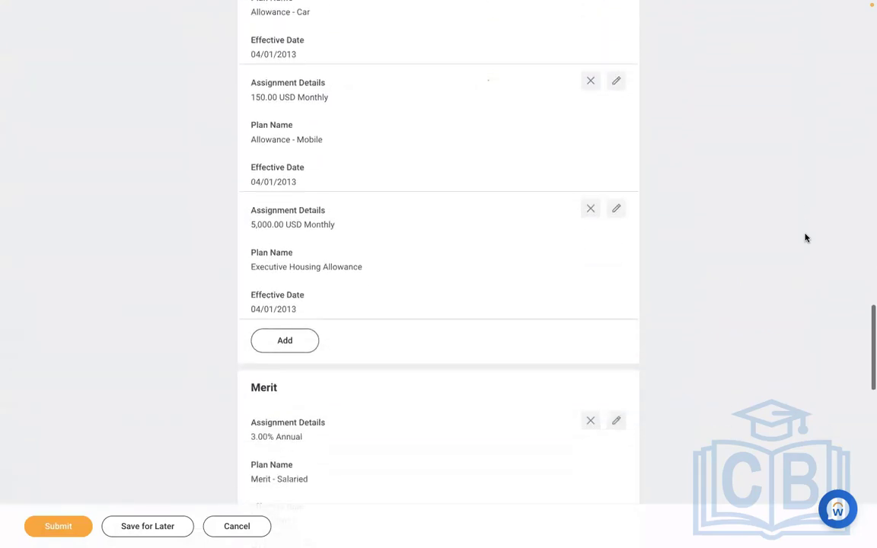
left_click(278, 340)
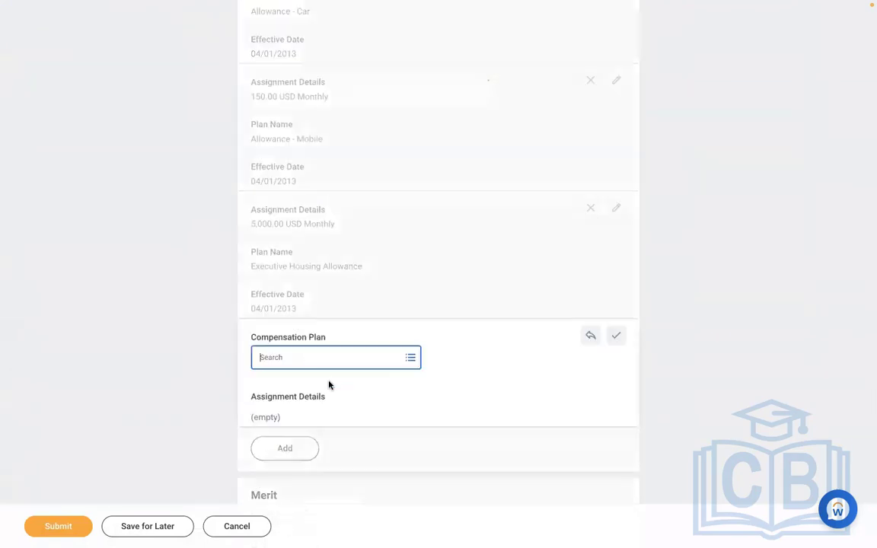
type("MEAL")
key("Return")
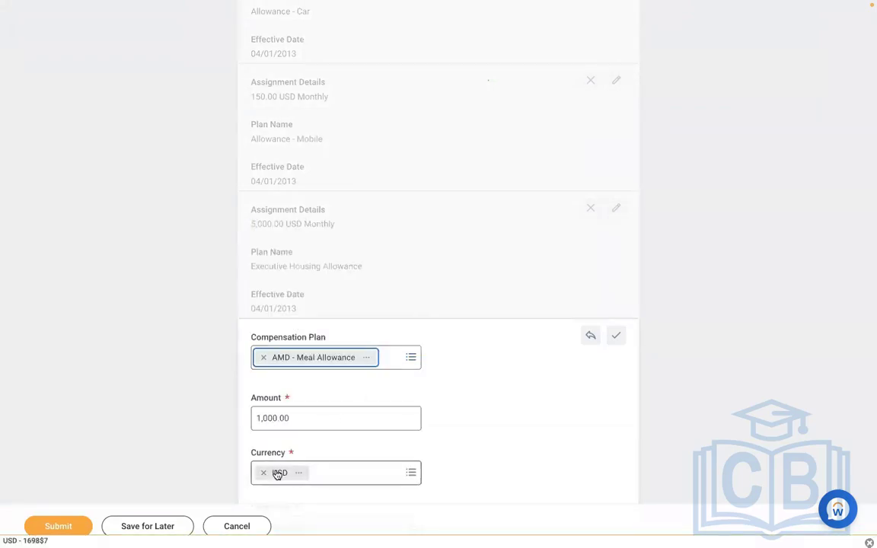
left_click(74, 528)
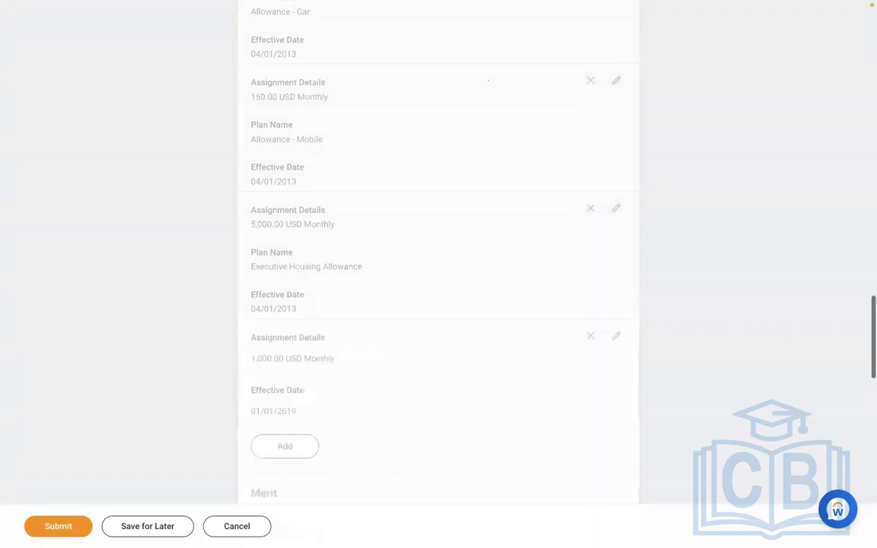
left_click(74, 530)
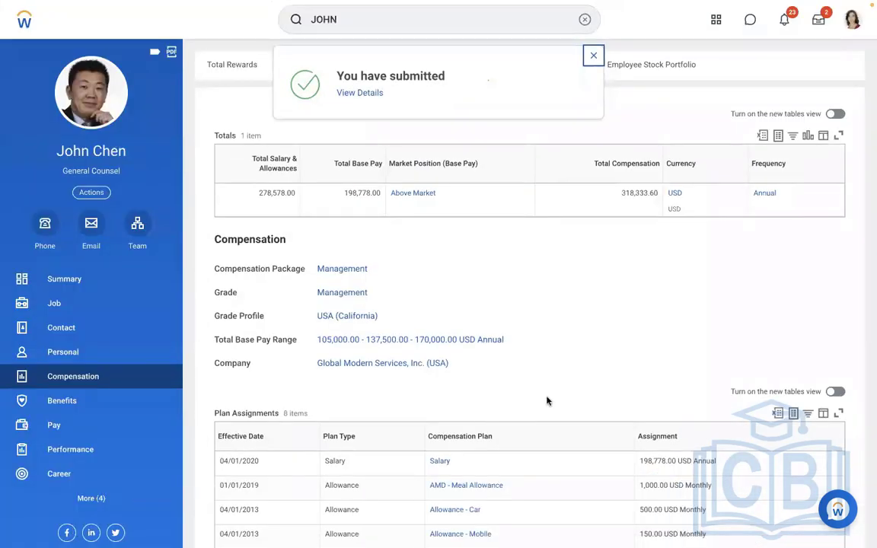
Check the updated plan assignments and open the payslip for the employee's 01/01/2019 - 01/15/2019 semi-monthly payroll result
scroll(583, 380, "down", 2)
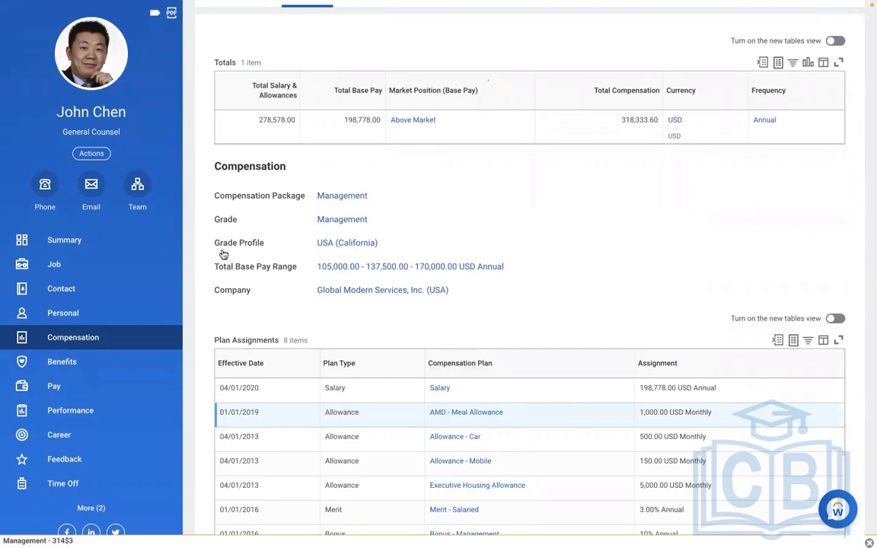
left_click(84, 386)
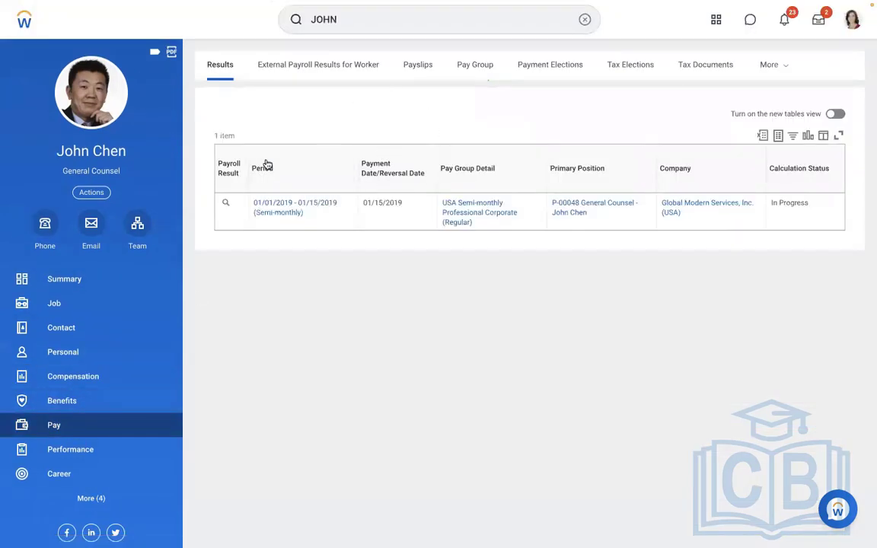
mouse_move(236, 207)
left_click(236, 206)
mouse_move(303, 251)
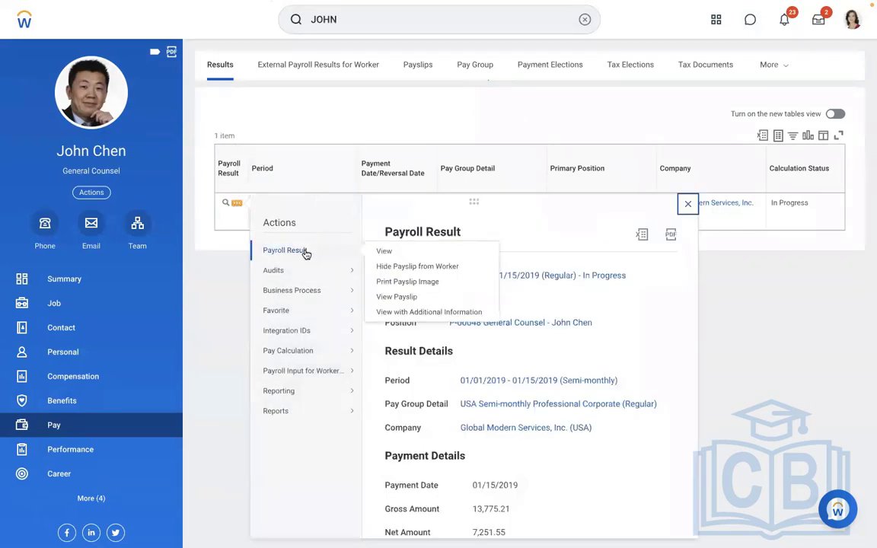
left_click(384, 298)
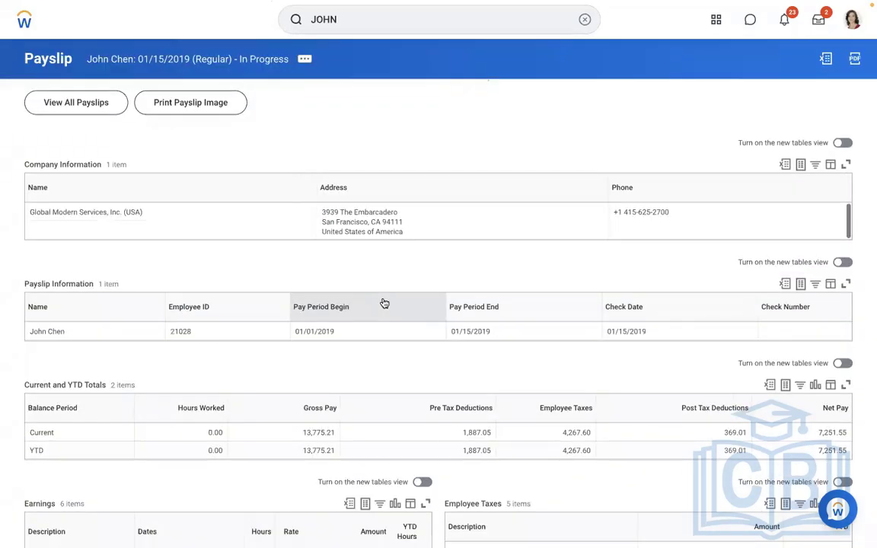
Examine the payslip's earnings lines from Car Allowance to Salary Base Pay for a meal allowance entry
scroll(278, 375, "down", 3)
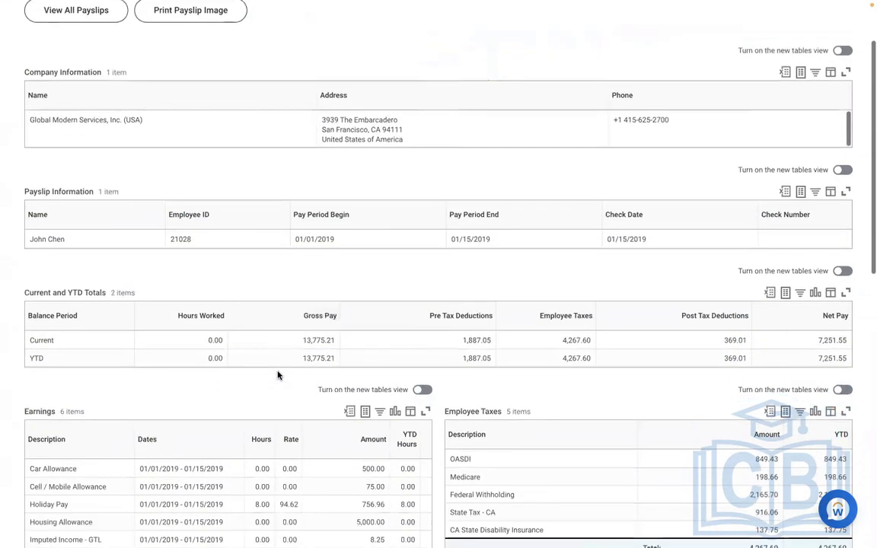
scroll(278, 374, "down", 1)
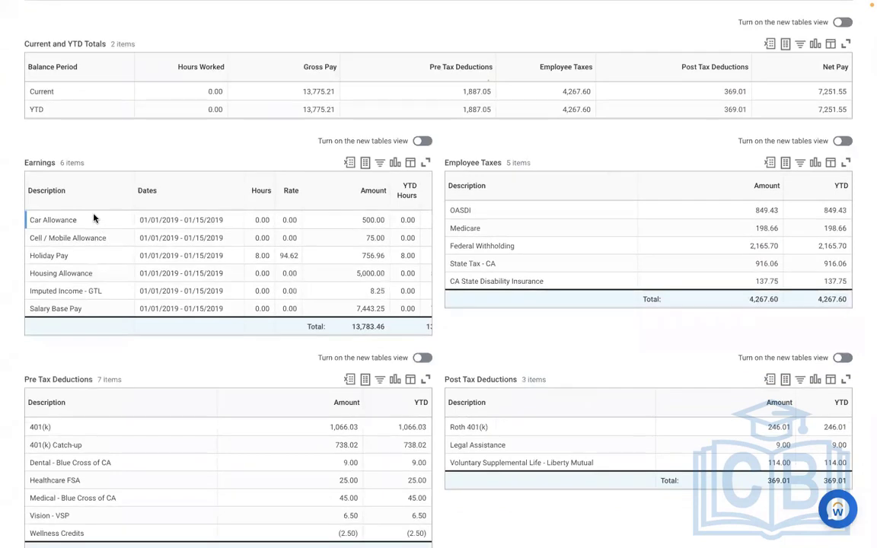
left_click_drag(92, 217, 107, 309)
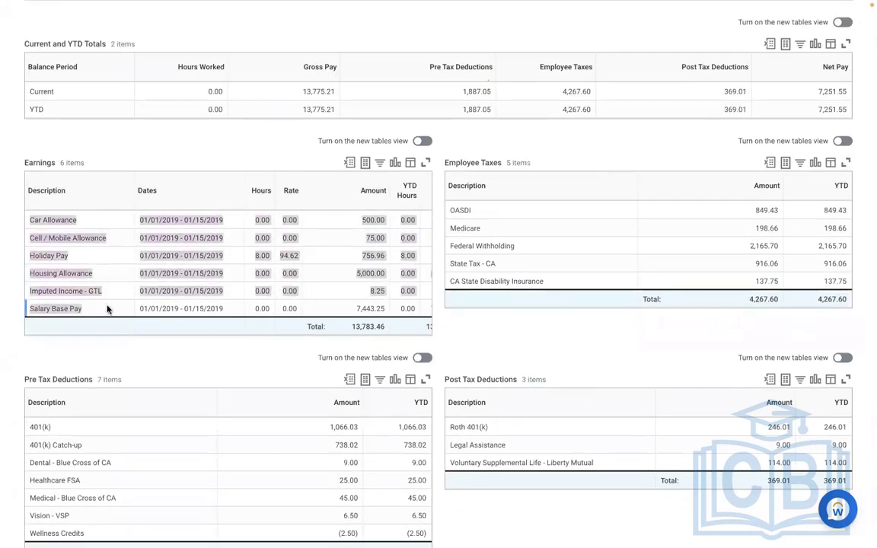
left_click(108, 362)
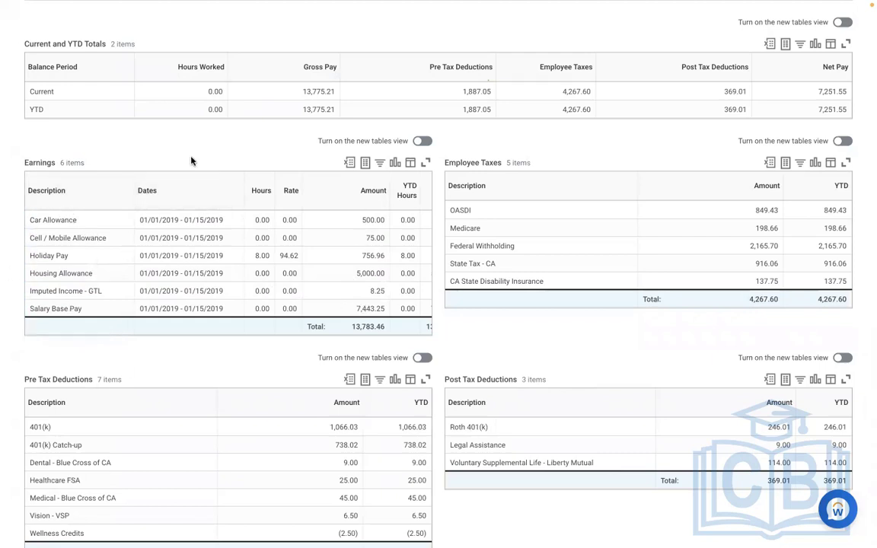
scroll(192, 161, "up", 5)
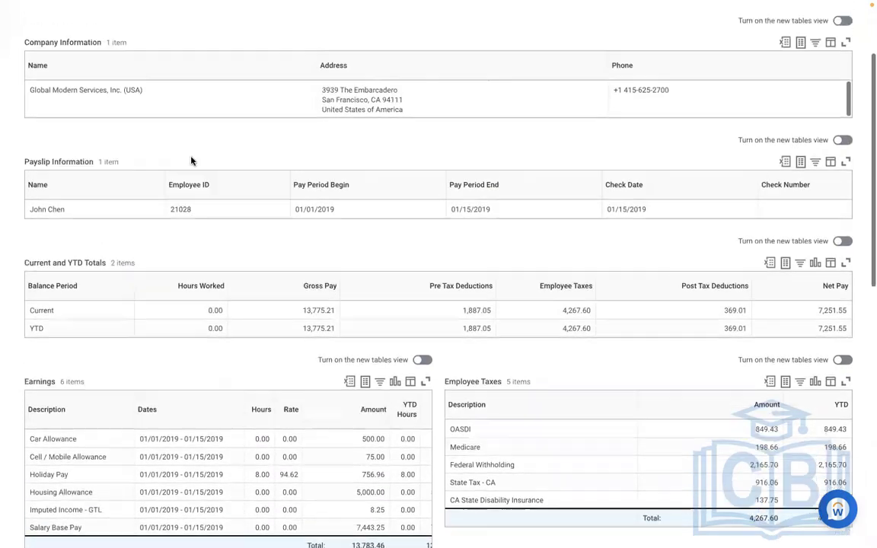
scroll(191, 160, "up", 3)
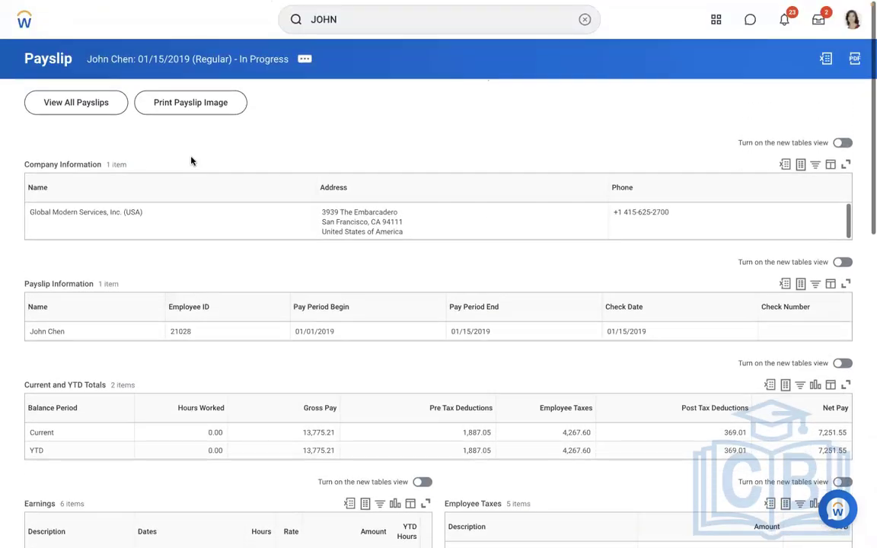
Search for the Create Earning task and open a blank earning definition
left_click(586, 26)
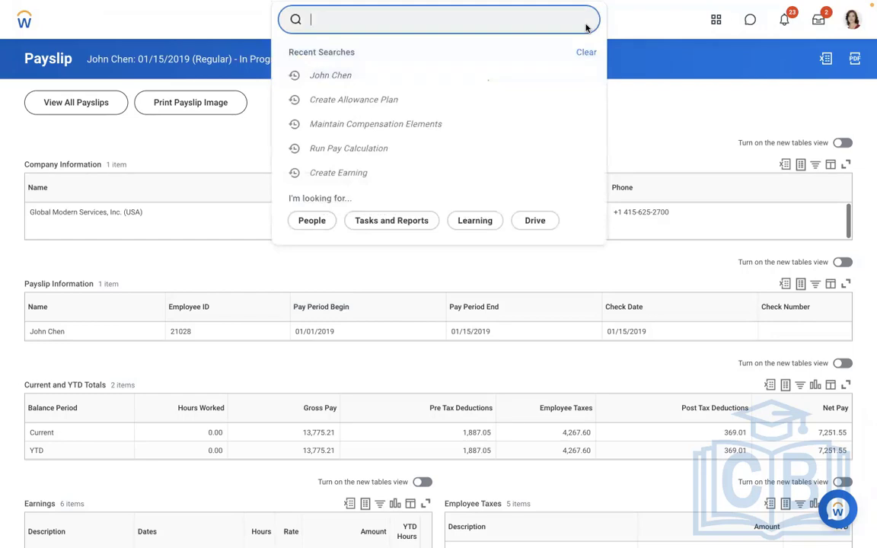
left_click(520, 23)
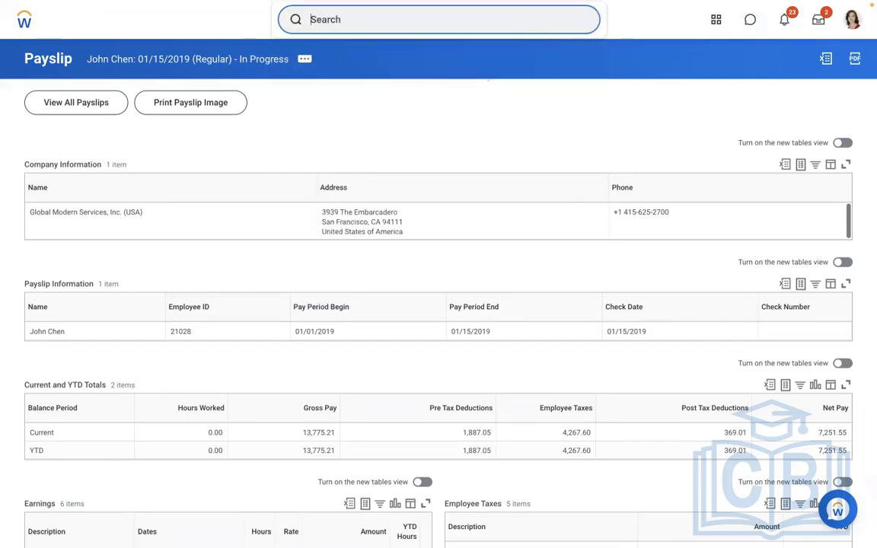
type("A")
key("BackSpace")
type("create ea")
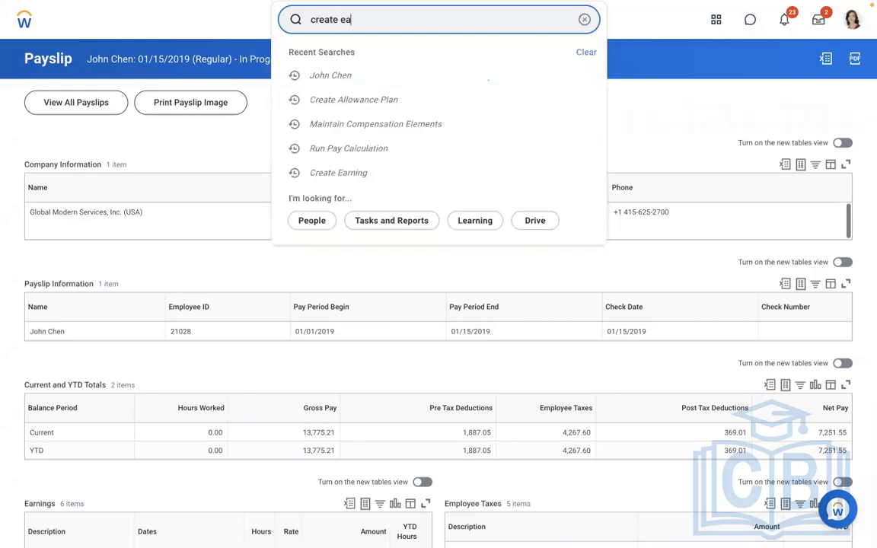
type("rning")
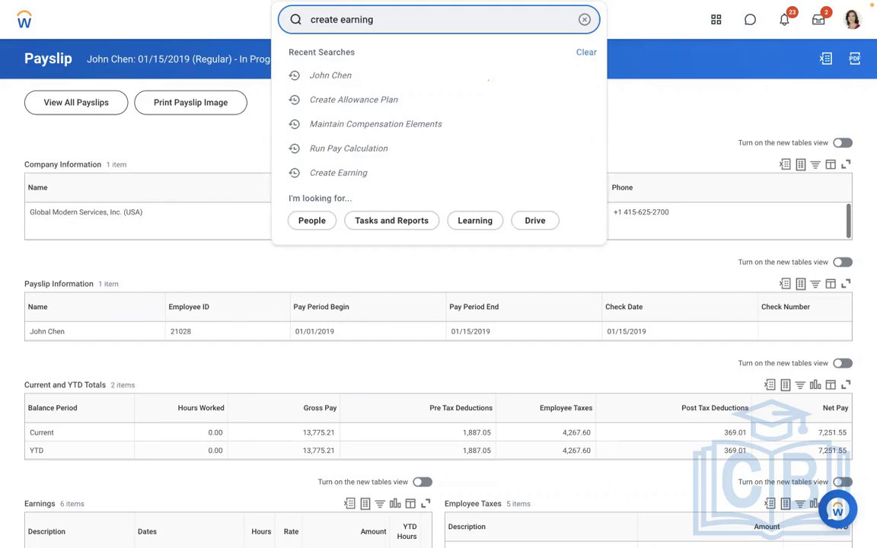
left_click(409, 64)
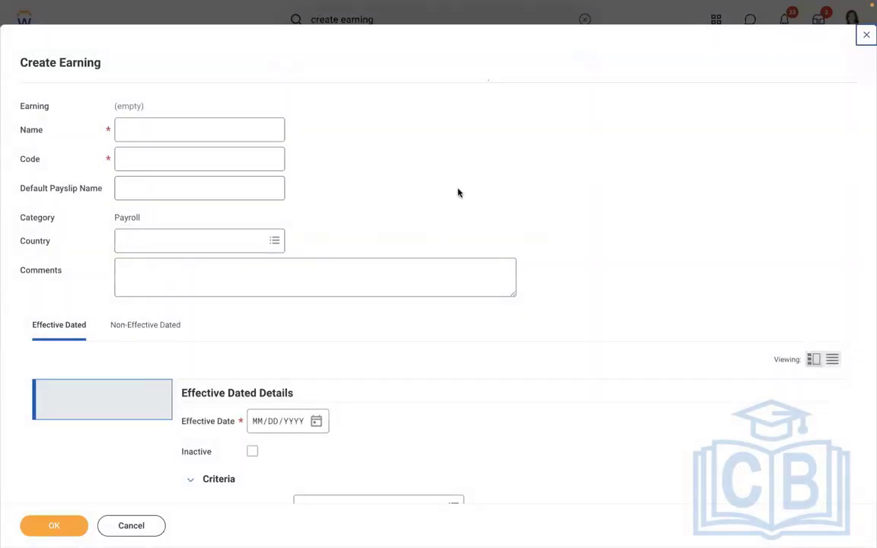
Name the new earning AMD - Meal Allowance and give it the code AMDMA
left_click(208, 133)
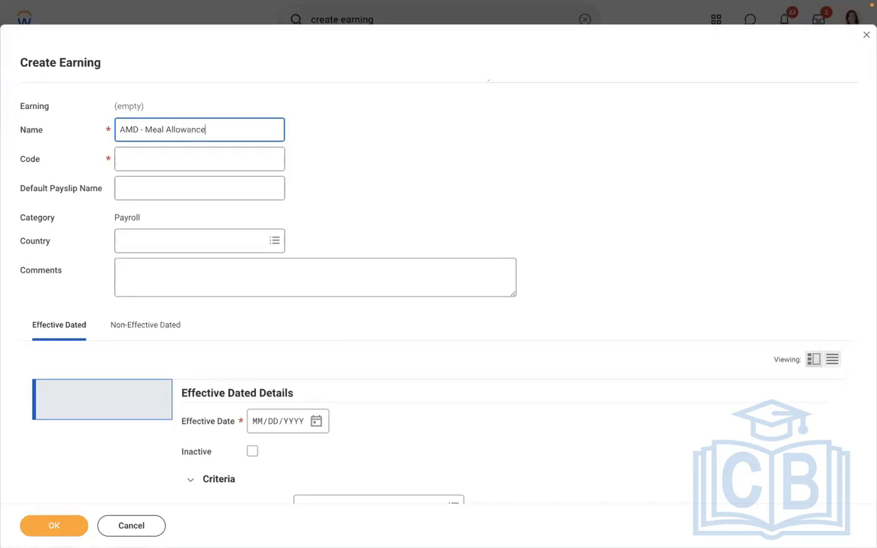
left_click(189, 160)
type("AMDMA")
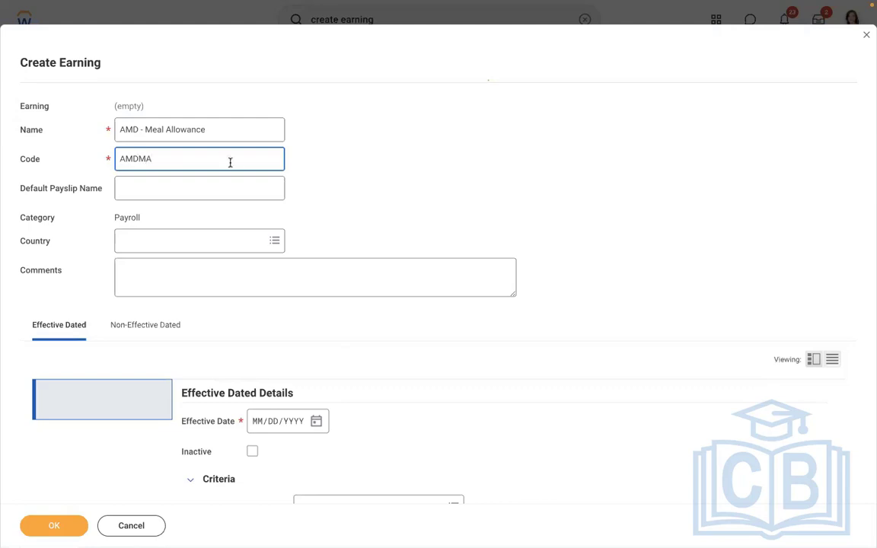
left_click(155, 193)
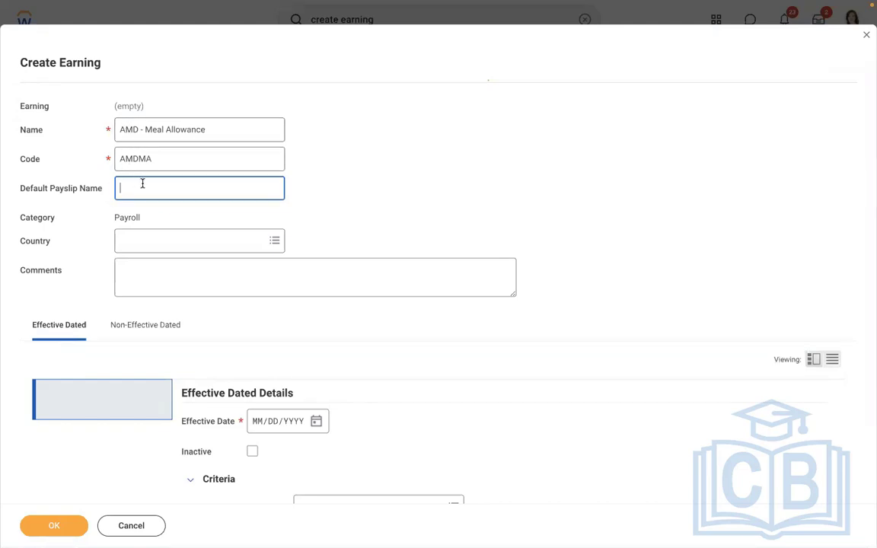
left_click(217, 125)
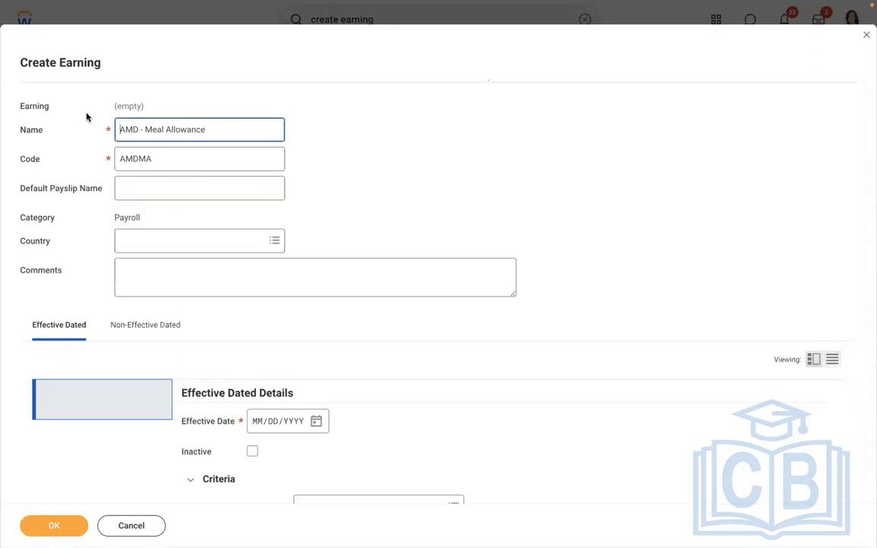
left_click_drag(206, 130, 121, 120)
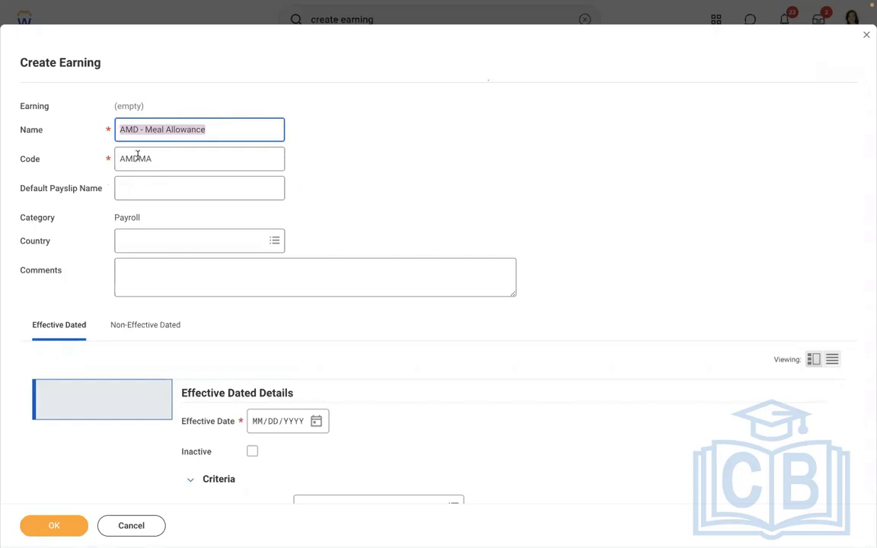
left_click(140, 195)
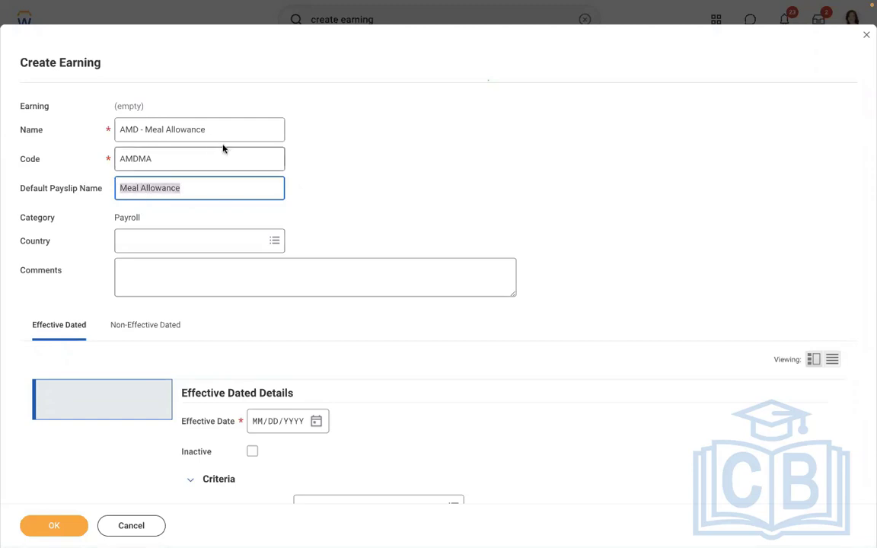
left_click_drag(217, 131, 78, 112)
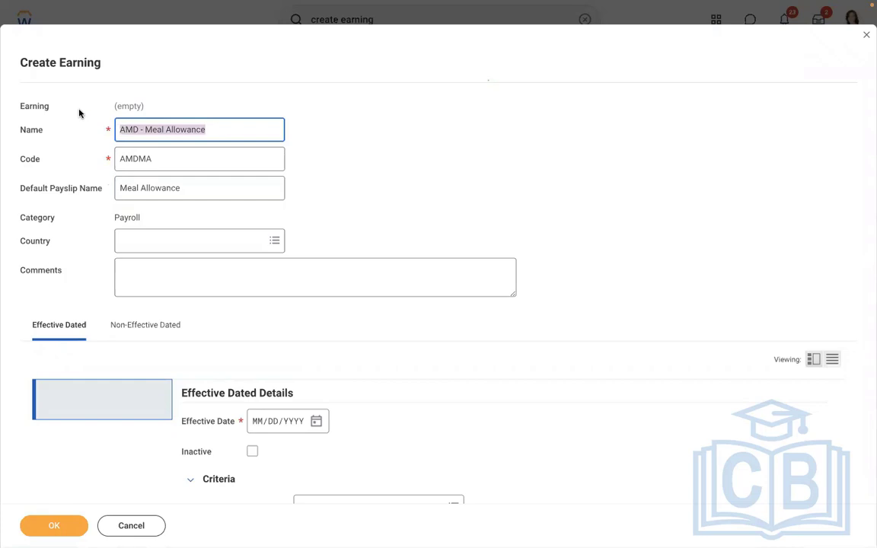
left_click(204, 130)
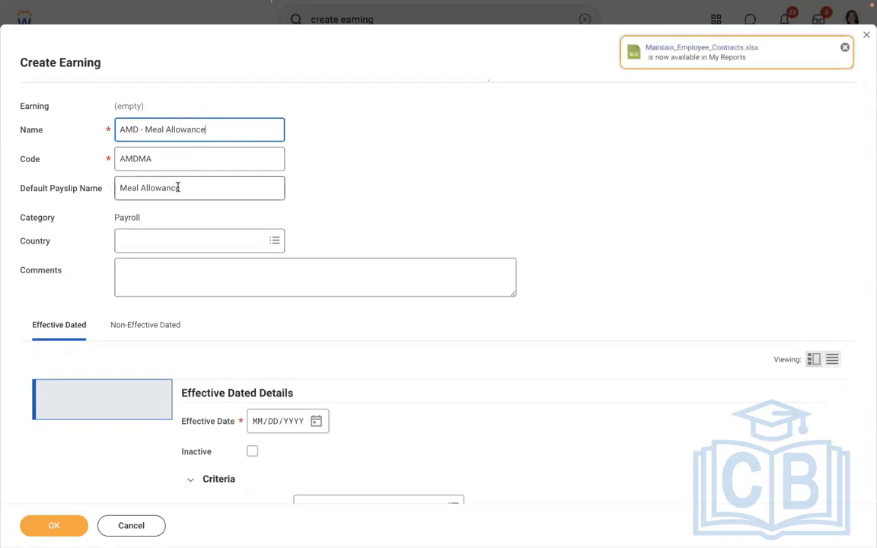
left_click(178, 188)
double_click(183, 188)
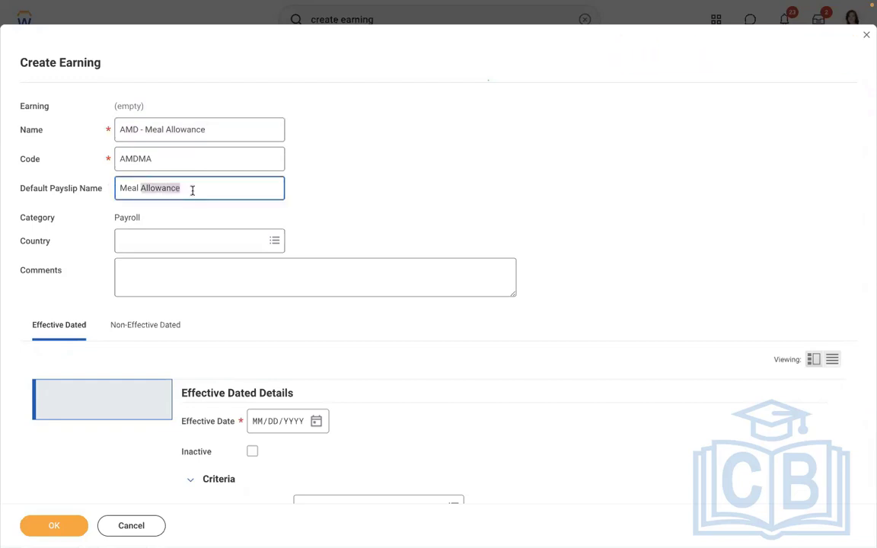
left_click(192, 191)
left_click_drag(182, 188, 123, 175)
key("BackSpace")
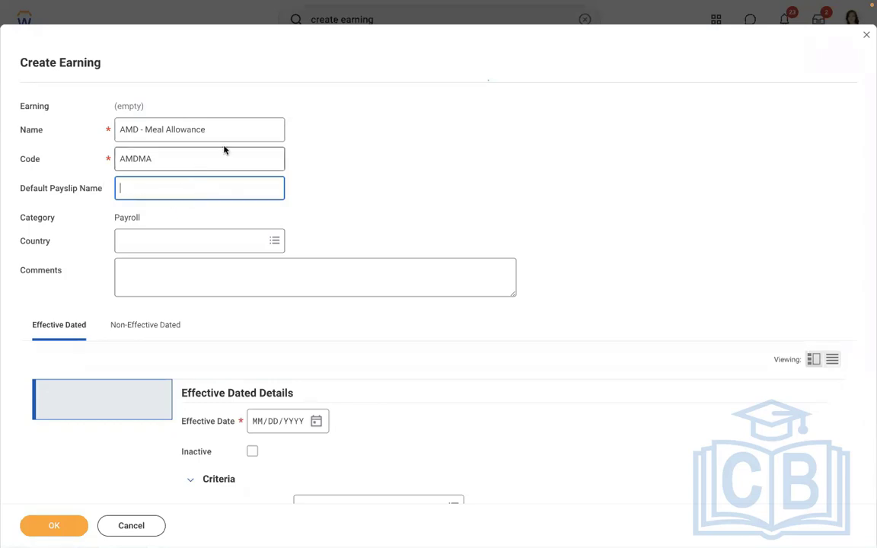
left_click(205, 126)
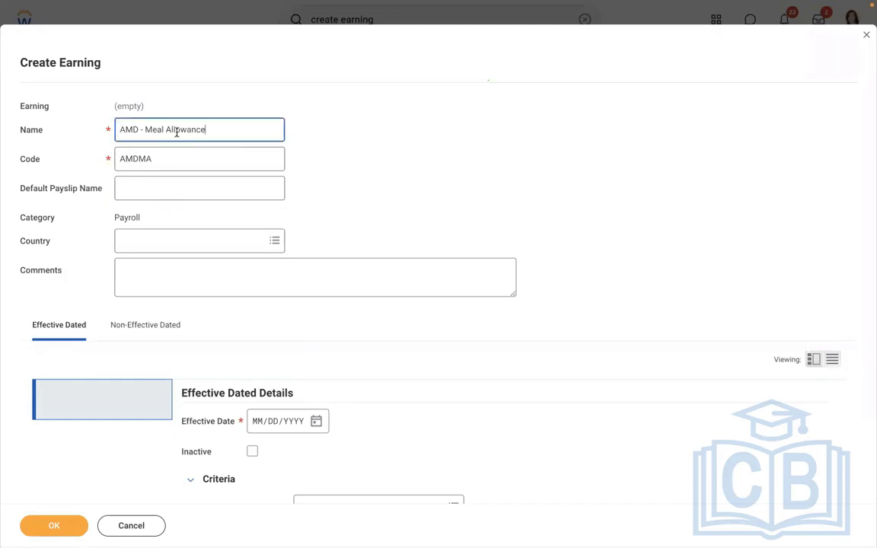
left_click(262, 105)
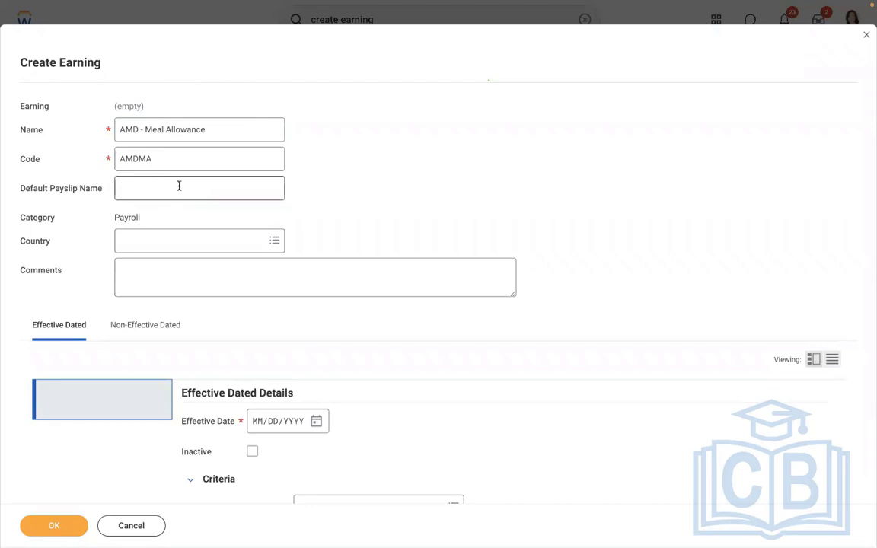
Set the earning's country to United States of America and its effective date to 01/01/2019
left_click(154, 241)
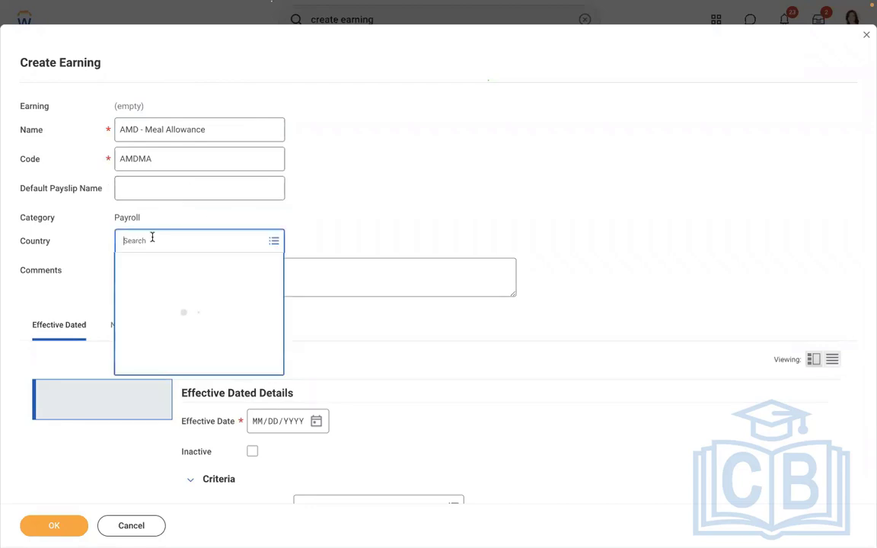
type("usa")
key("Return")
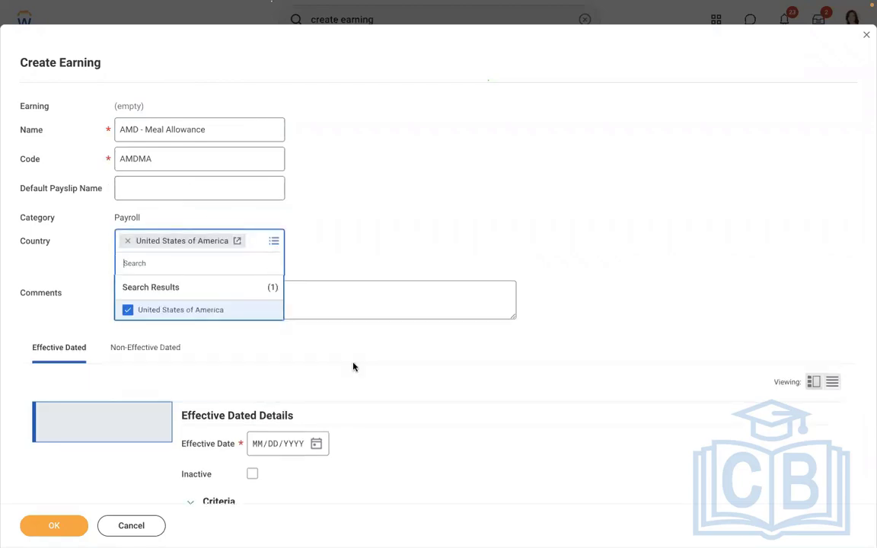
left_click(352, 366)
scroll(352, 367, "down", 3)
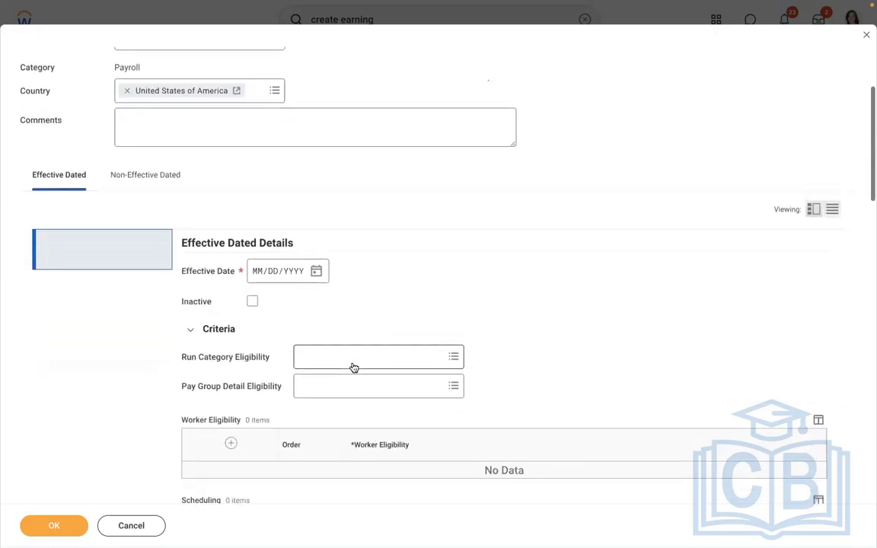
left_click(259, 227)
type("01/01/")
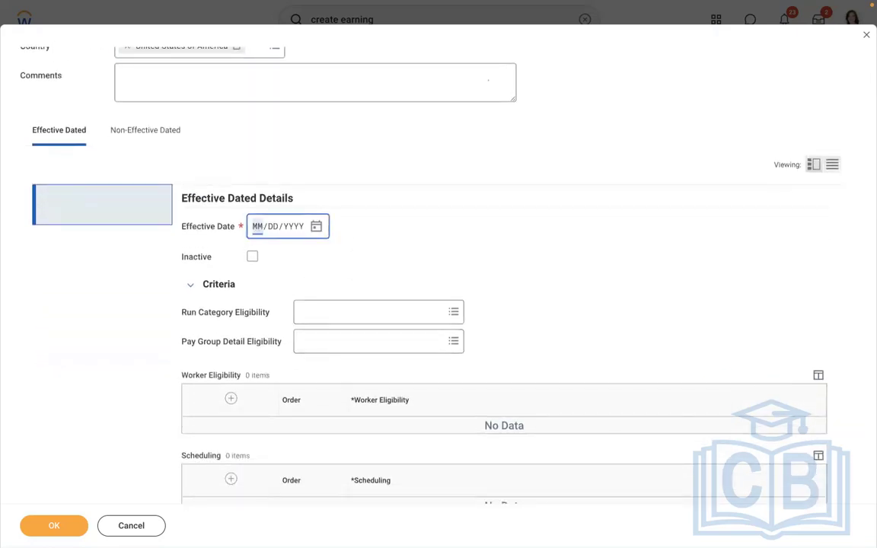
type("2019")
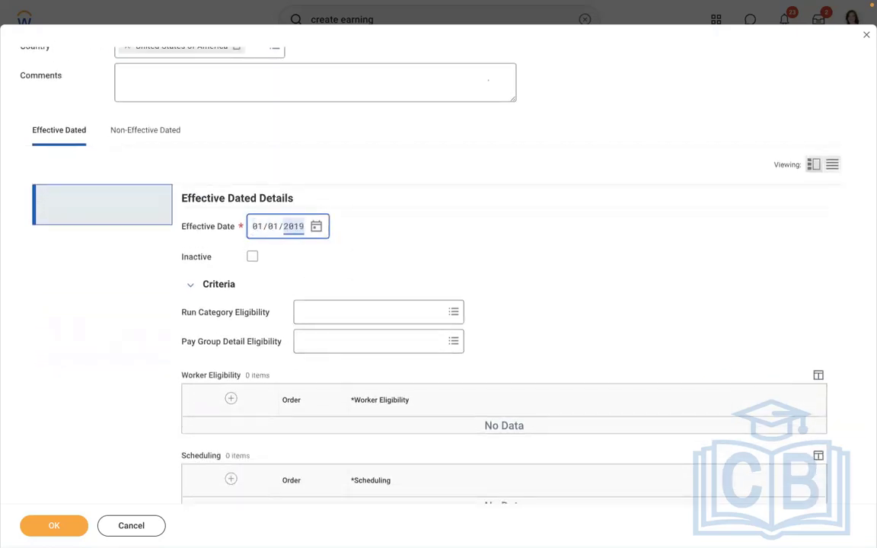
left_click(451, 208)
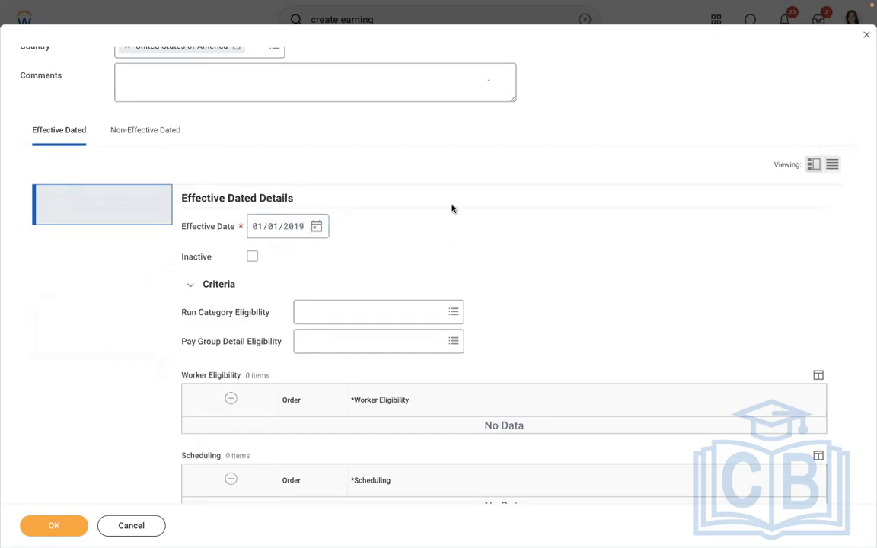
Set the earning's run category eligibility to Regular
scroll(451, 208, "down", 3)
left_click(383, 214)
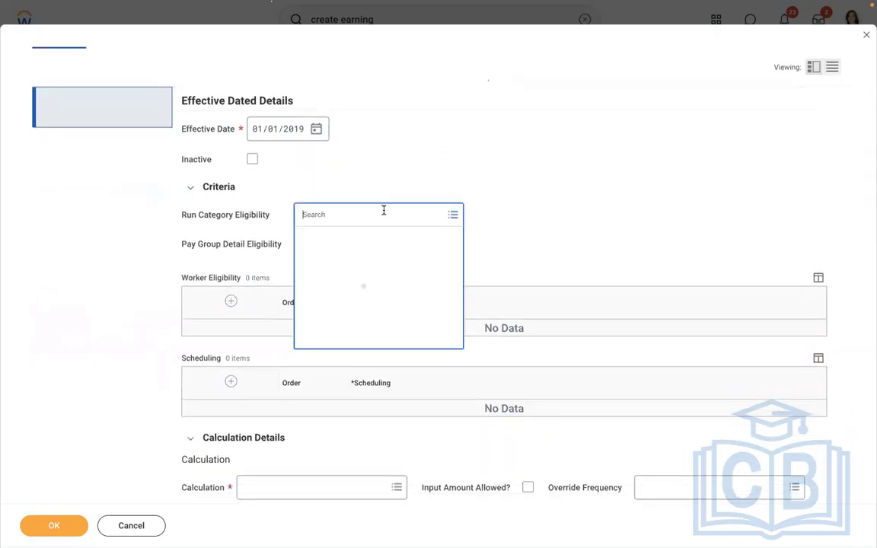
type("regul")
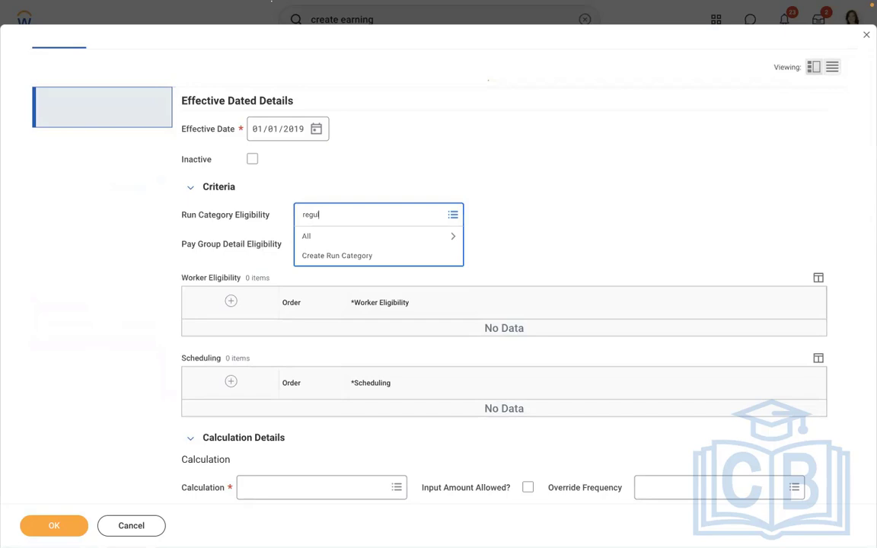
type("ar")
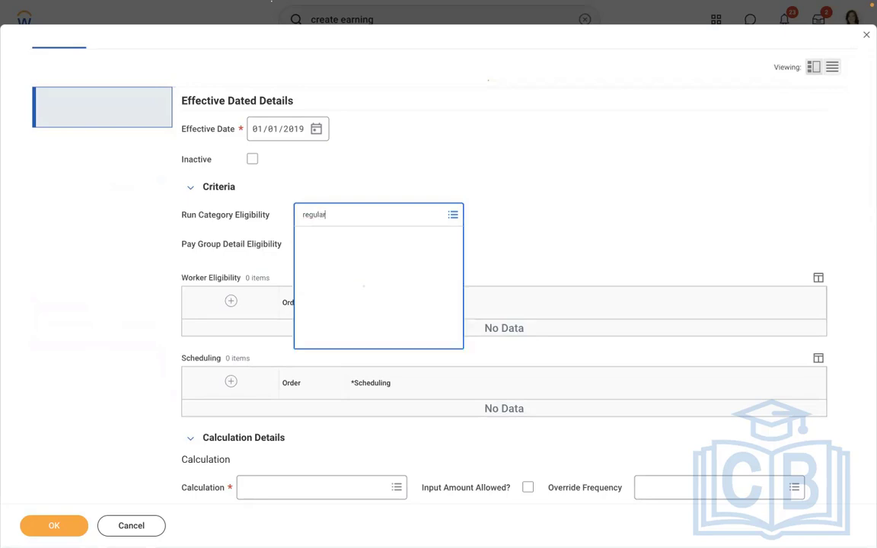
left_click(339, 261)
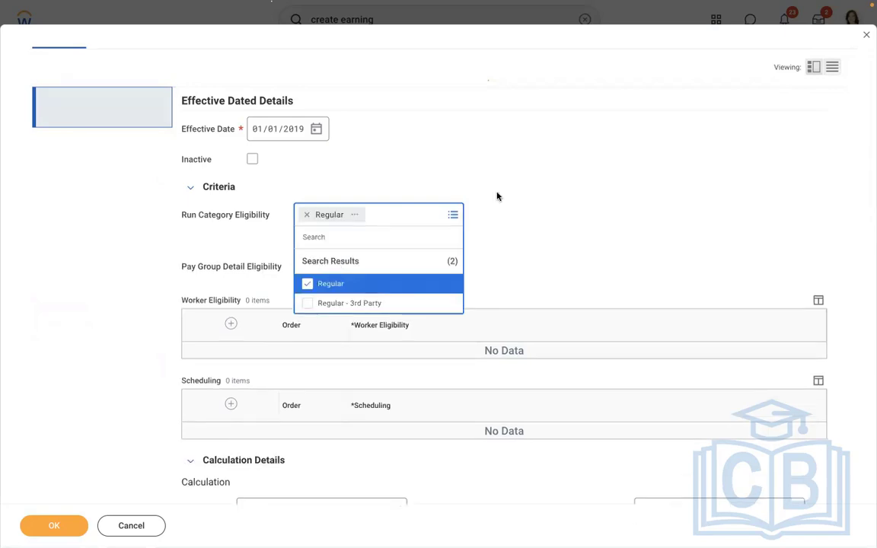
left_click(497, 196)
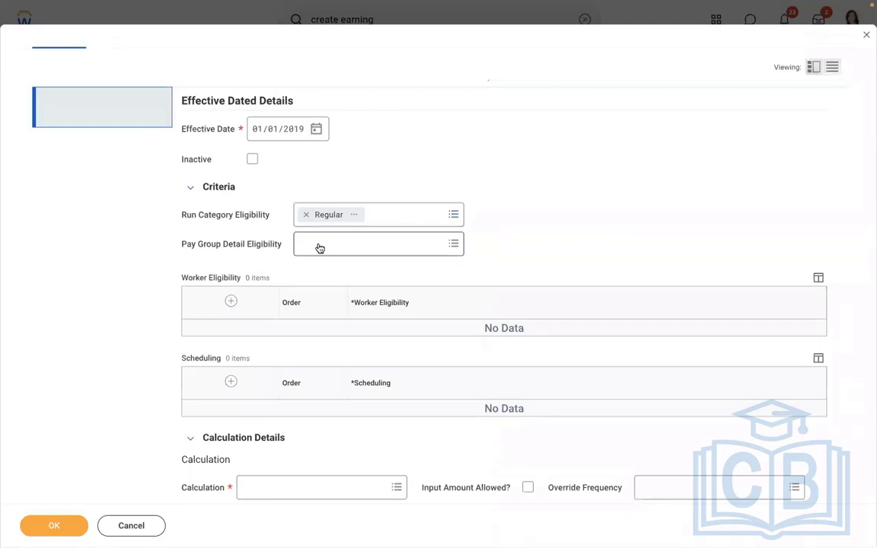
Open the available choices for the earning's pay group detail eligibility
left_click(313, 248)
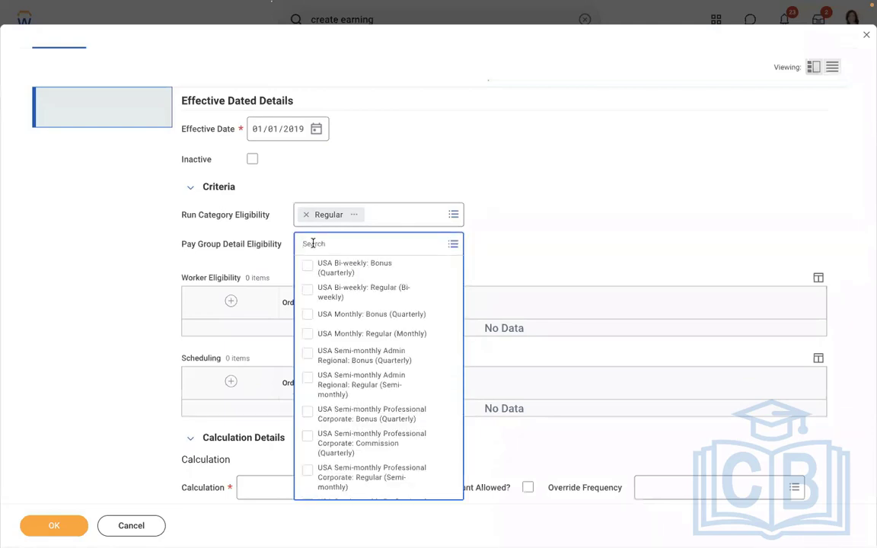
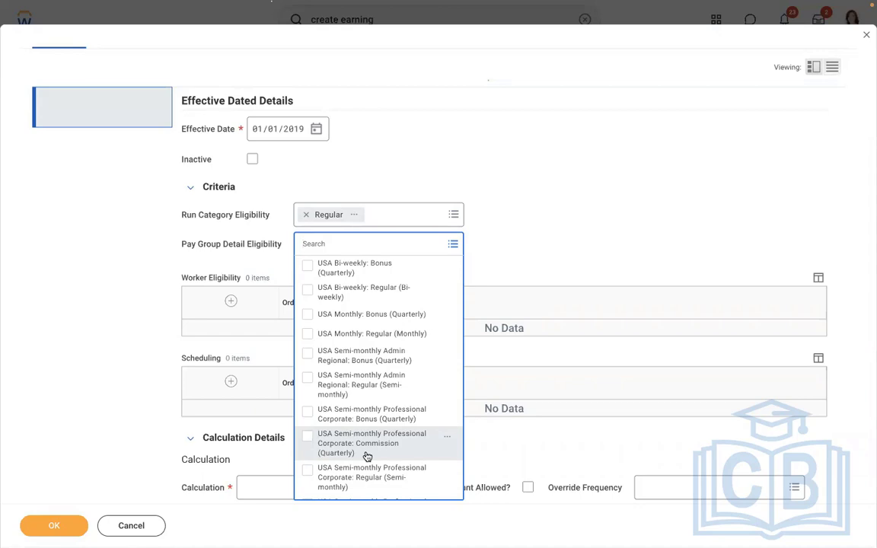
Clear the earning's run category eligibility, look over the available run categories, and select Regular again
left_click(594, 170)
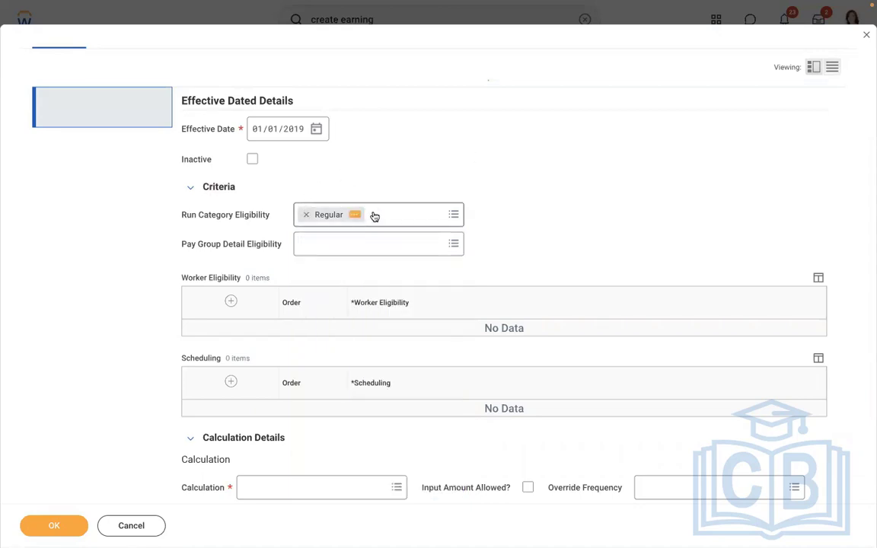
left_click(306, 221)
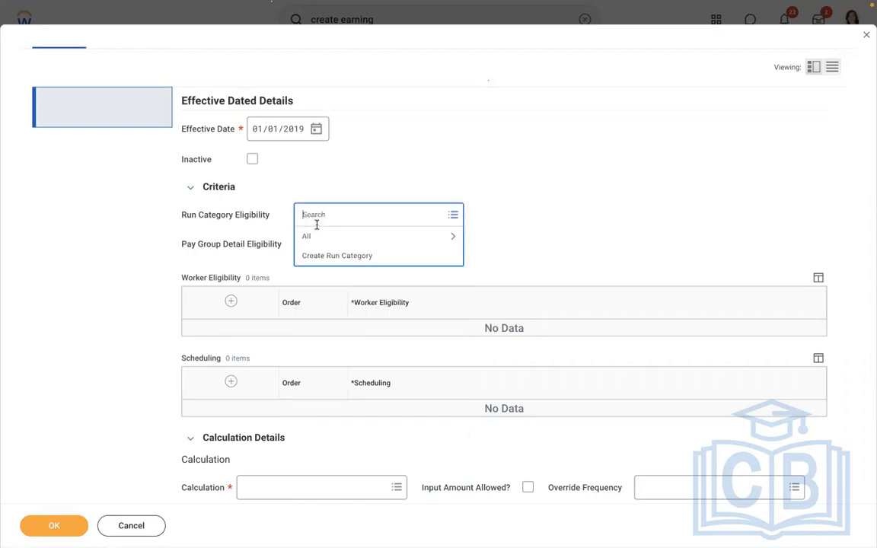
left_click(328, 237)
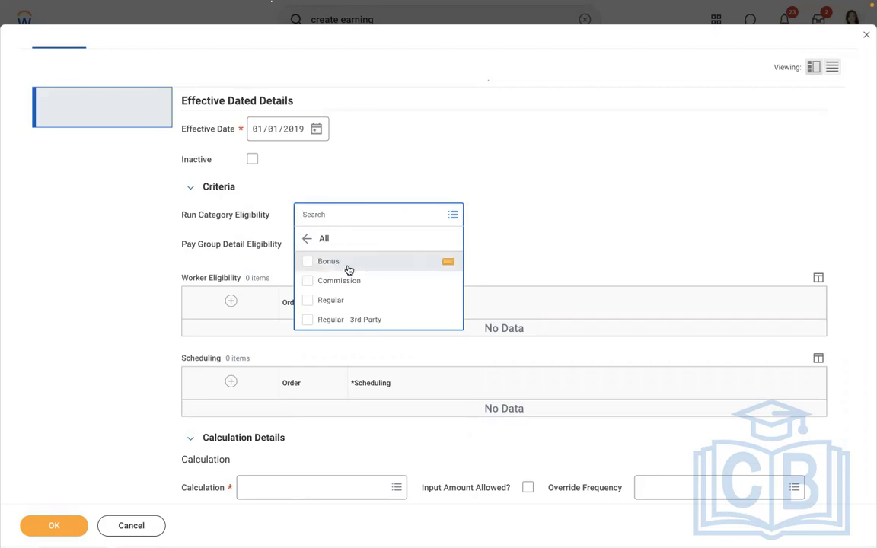
left_click(532, 209)
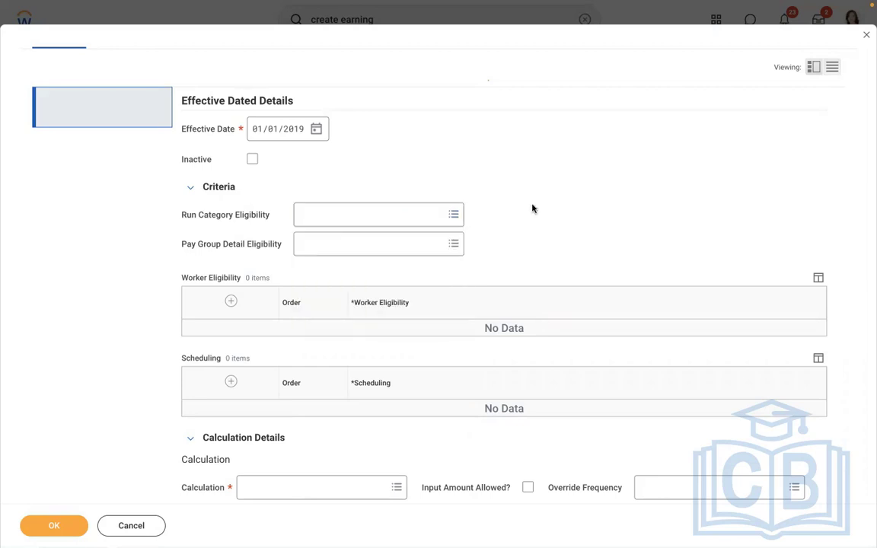
left_click(328, 217)
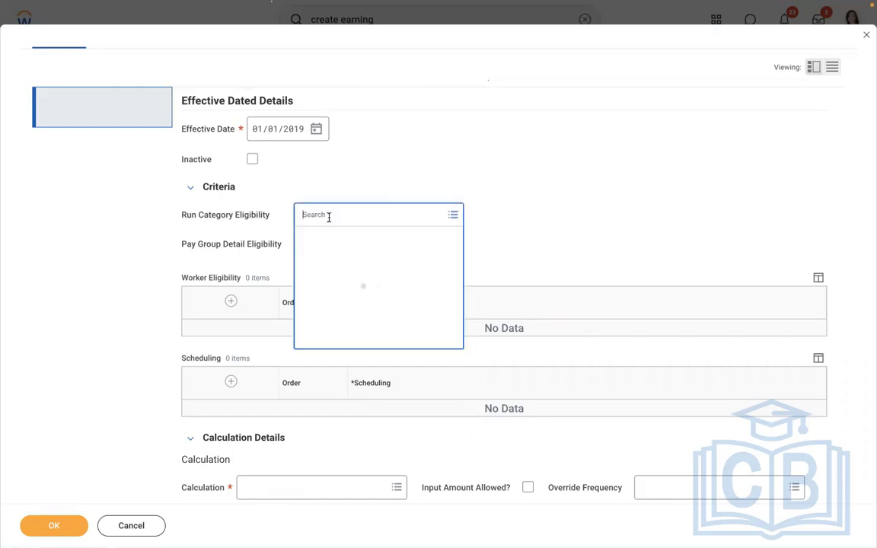
left_click(325, 239)
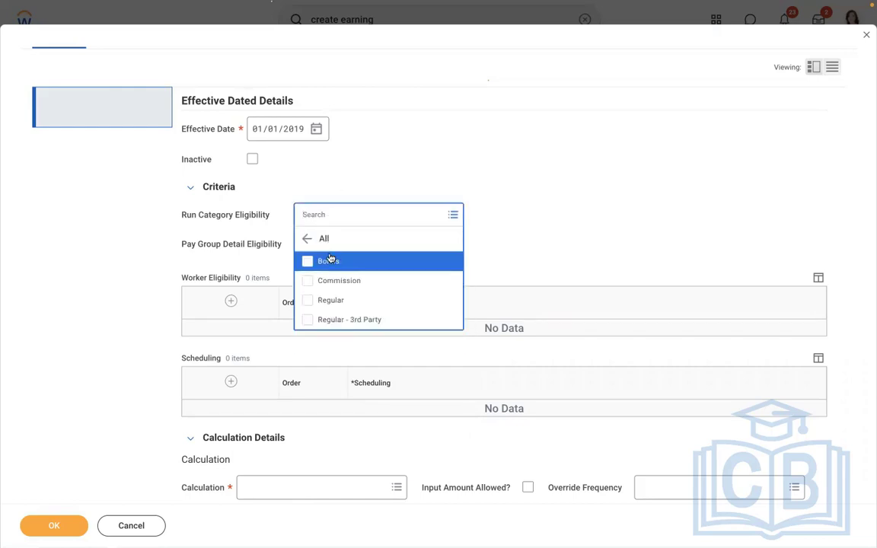
left_click(322, 300)
left_click(503, 151)
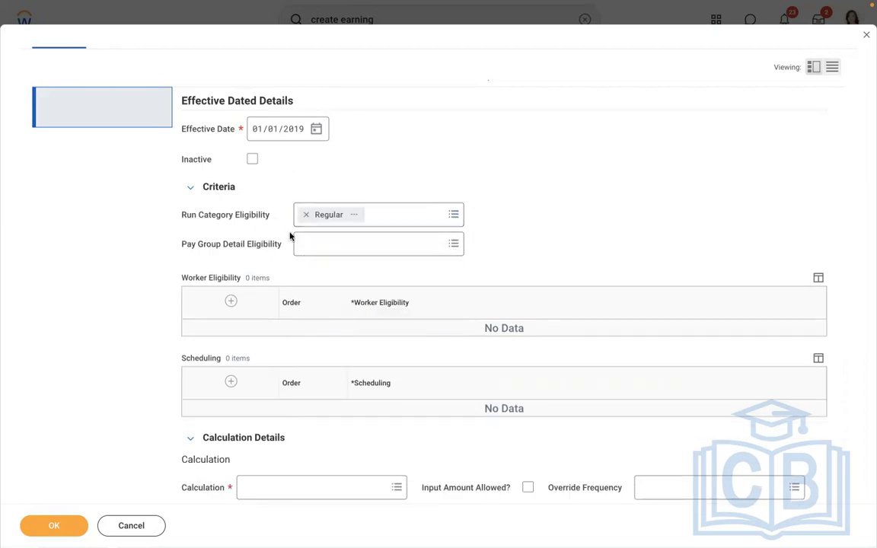
Review the Regular run category's details, including its processed worker statuses and its gross and net pay accumulations
left_click(354, 214)
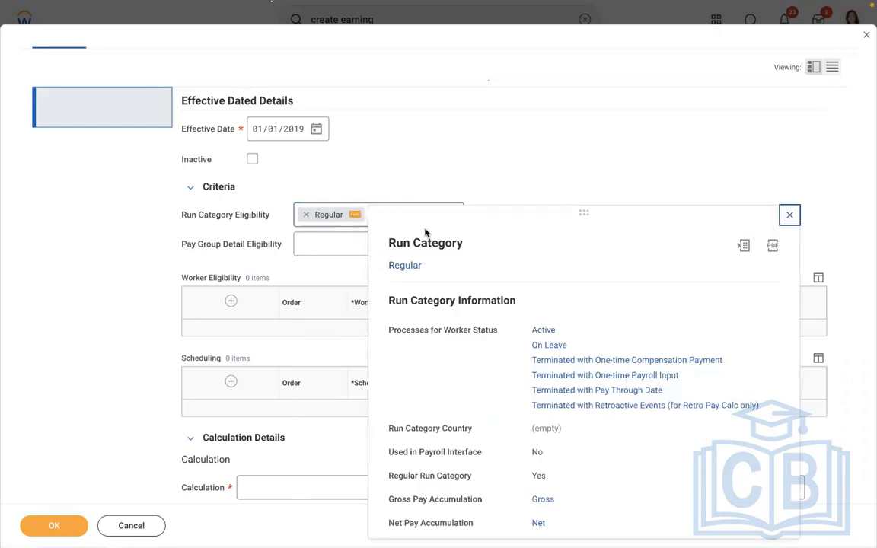
left_click_drag(584, 331, 521, 333)
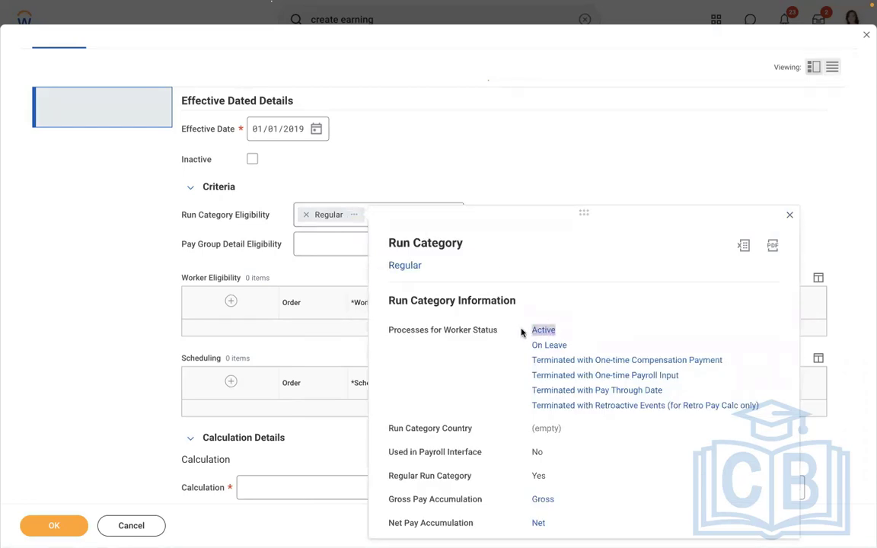
left_click_drag(568, 525, 546, 502)
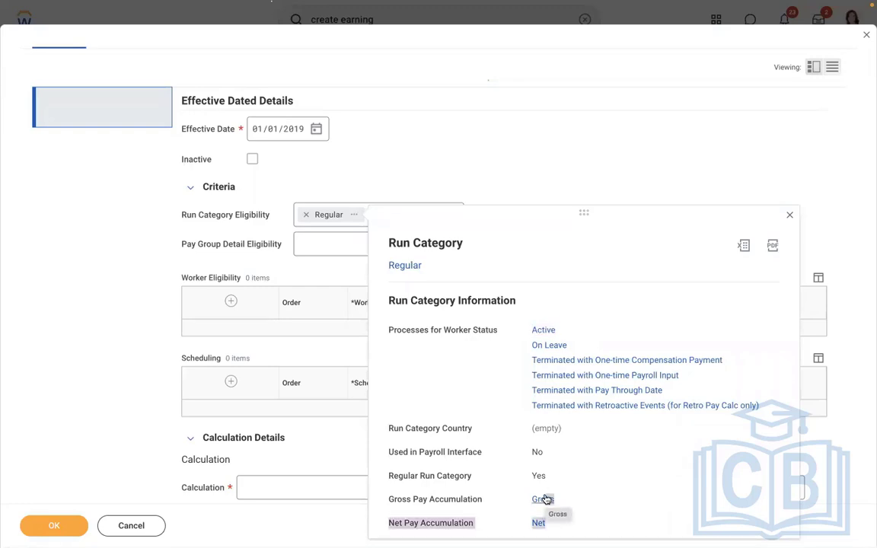
left_click(493, 164)
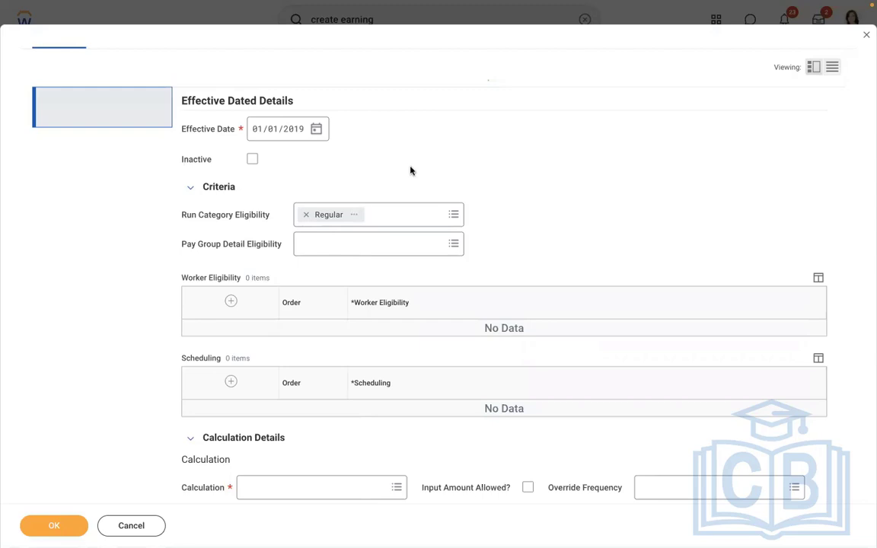
Try USA Semi-monthly Admin Regional: Regular (Semi-monthly) as the earning's pay group detail eligibility and remove it again
left_click(362, 244)
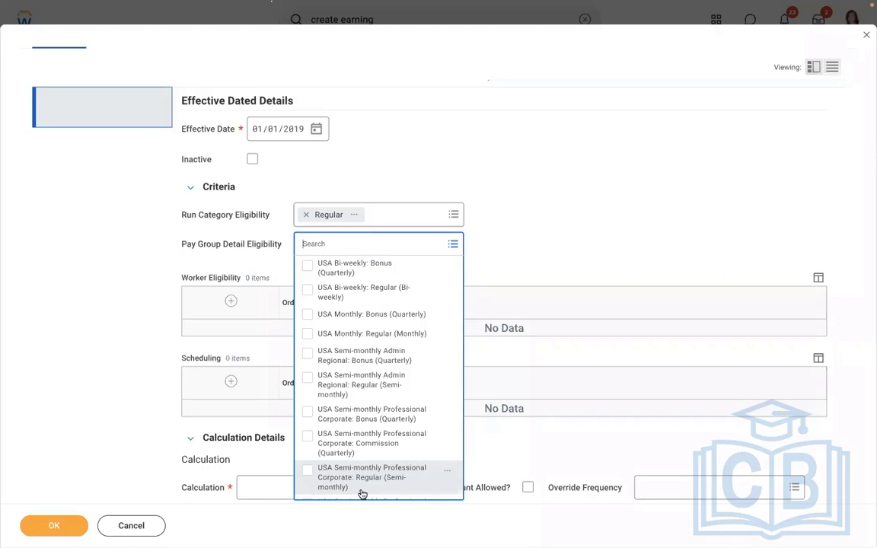
left_click(353, 385)
left_click(555, 188)
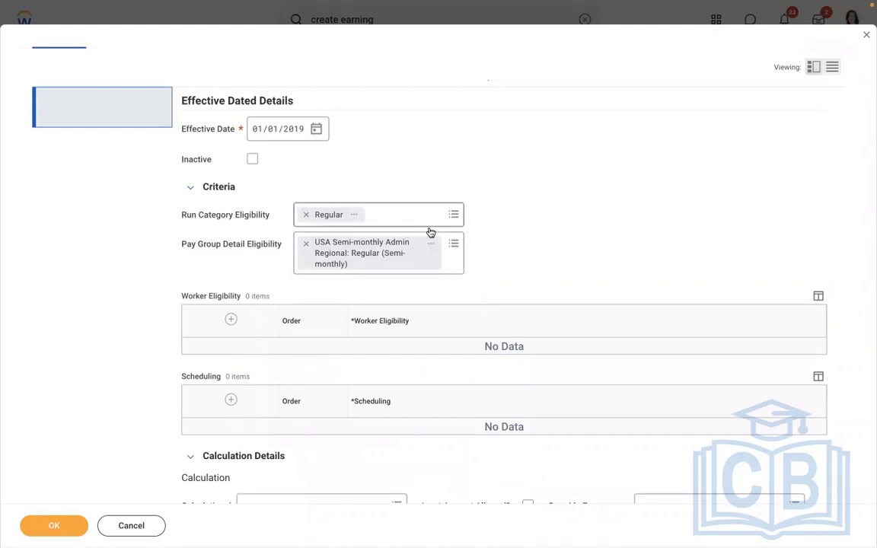
left_click(307, 244)
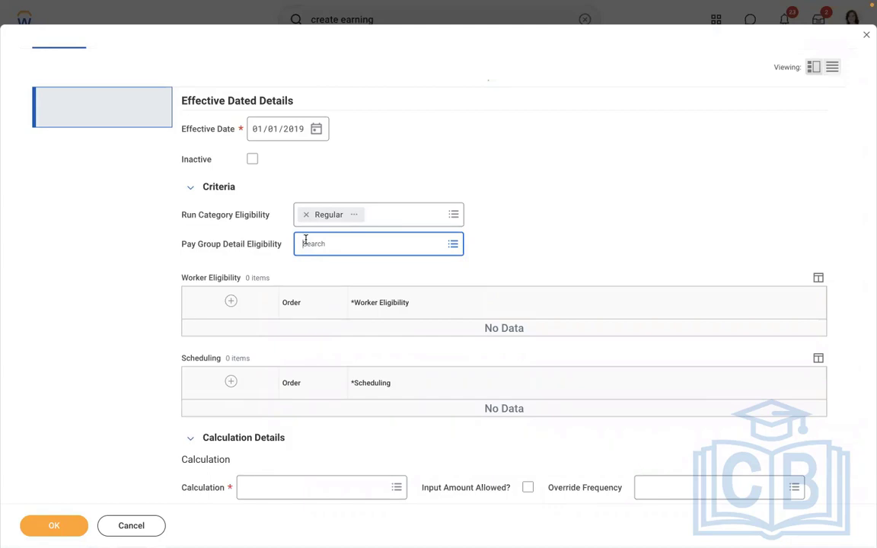
Try USA Semi-monthly Professional Corporate: Regular (Semi-monthly) as the pay group detail eligibility, clear it, and add a blank worker eligibility row
left_click(305, 242)
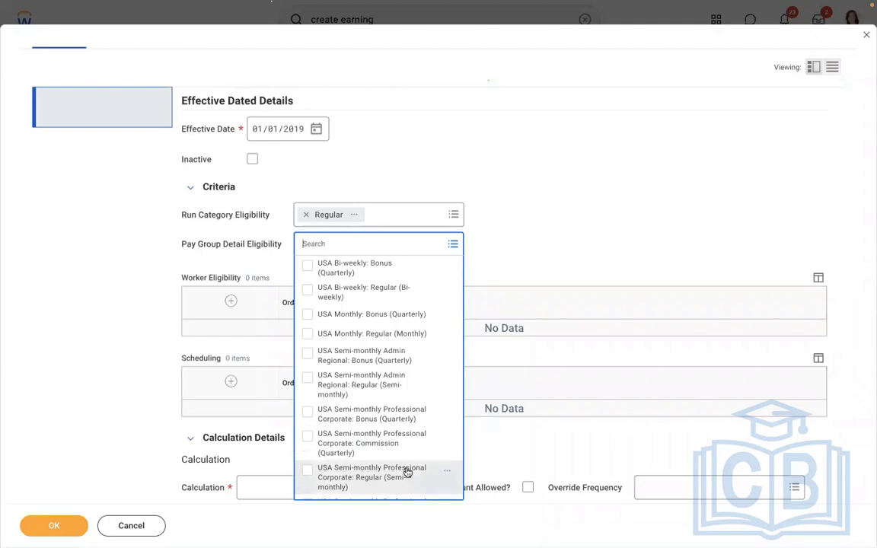
left_click(489, 237)
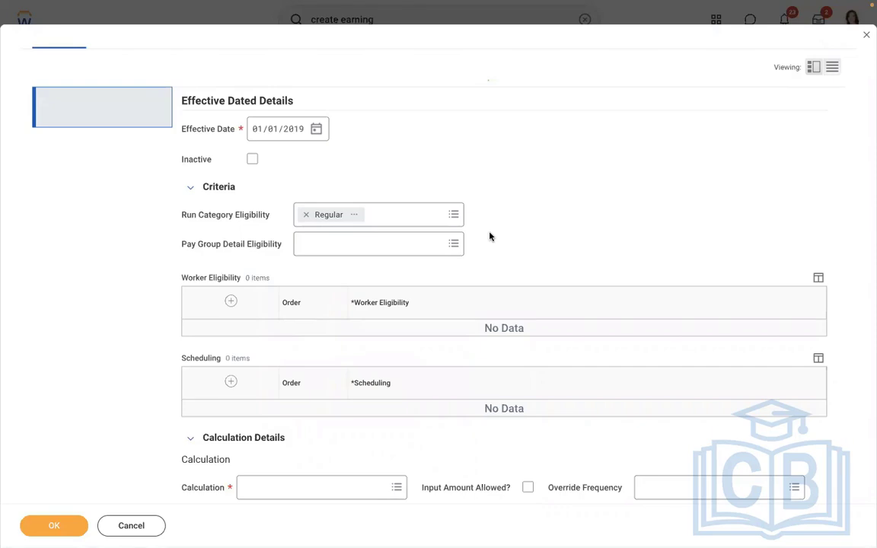
left_click(329, 239)
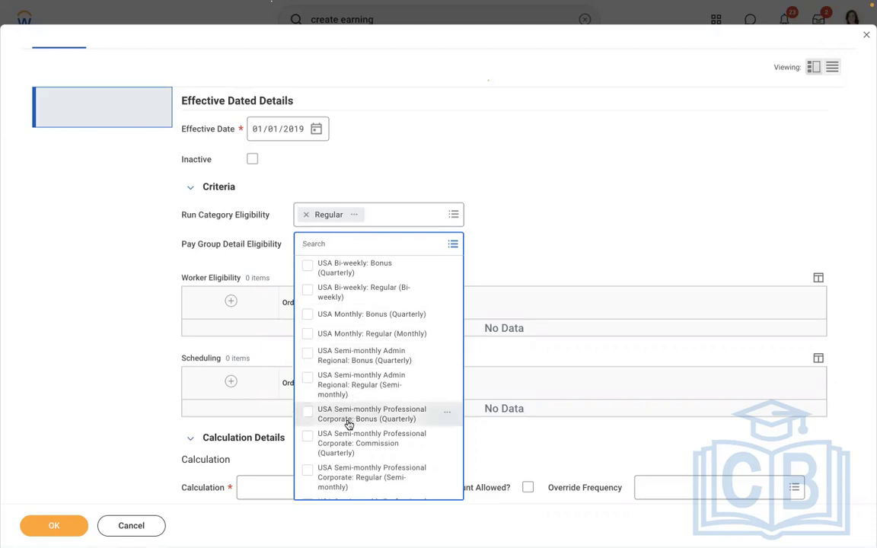
left_click(354, 472)
left_click(518, 211)
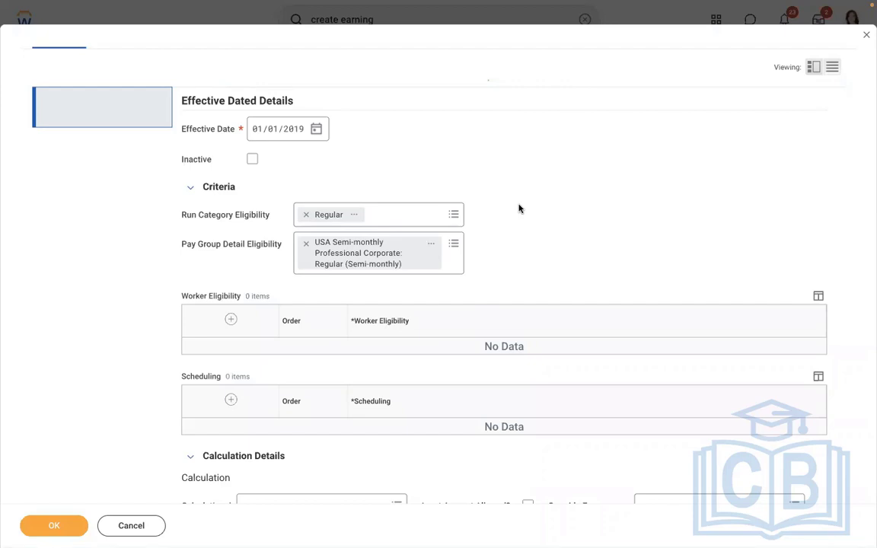
left_click(306, 246)
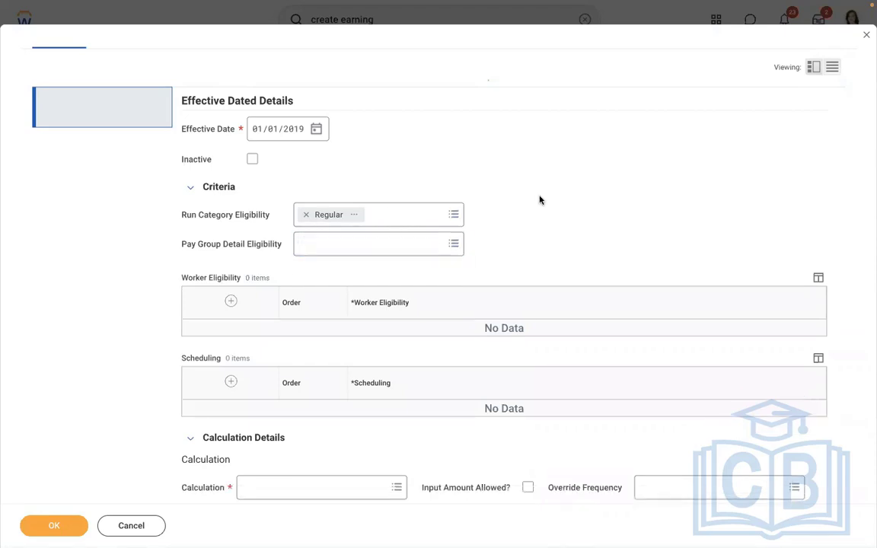
left_click(230, 302)
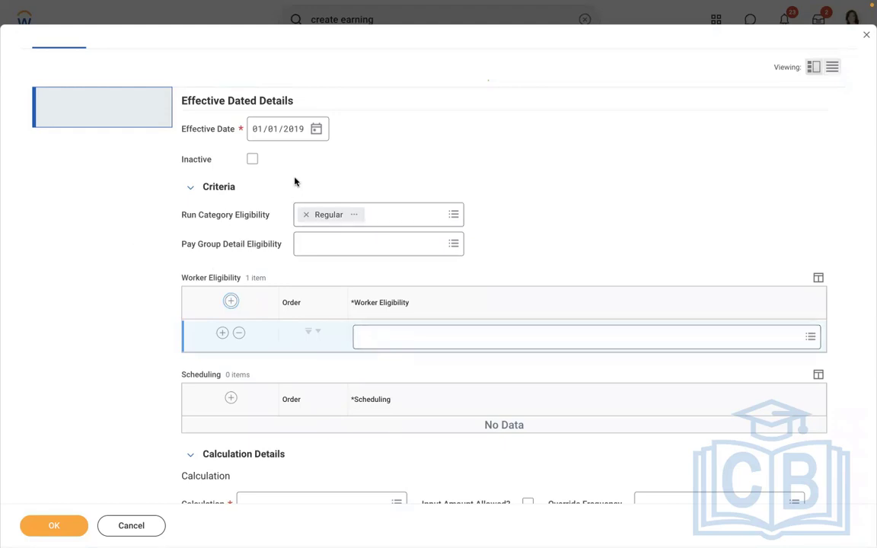
Switch to the Word notes and add the line "Compensation plan = meal allowance eligible for this earning" below the Meal Allowance line
key("ctrl+Left")
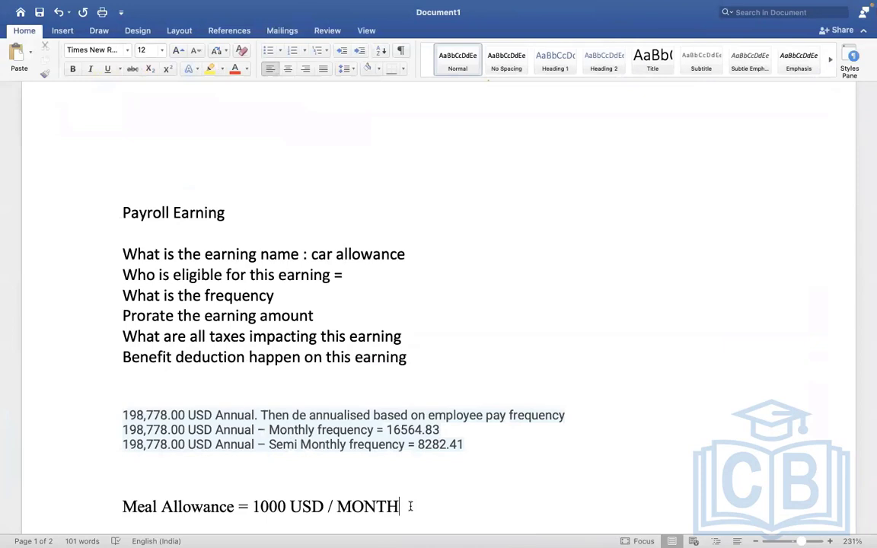
key("Down")
key("Down")
key("Down")
key("Down")
key("Down")
key("Down")
key("Down")
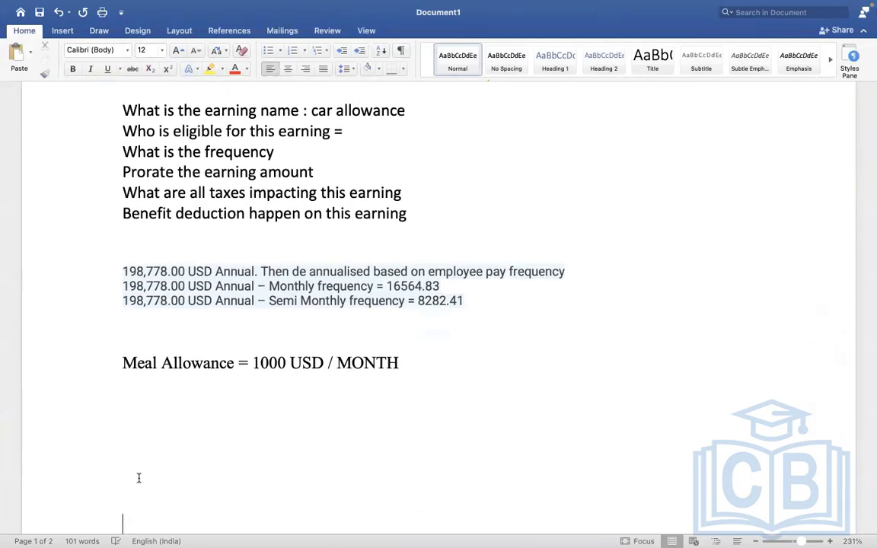
type("compensation")
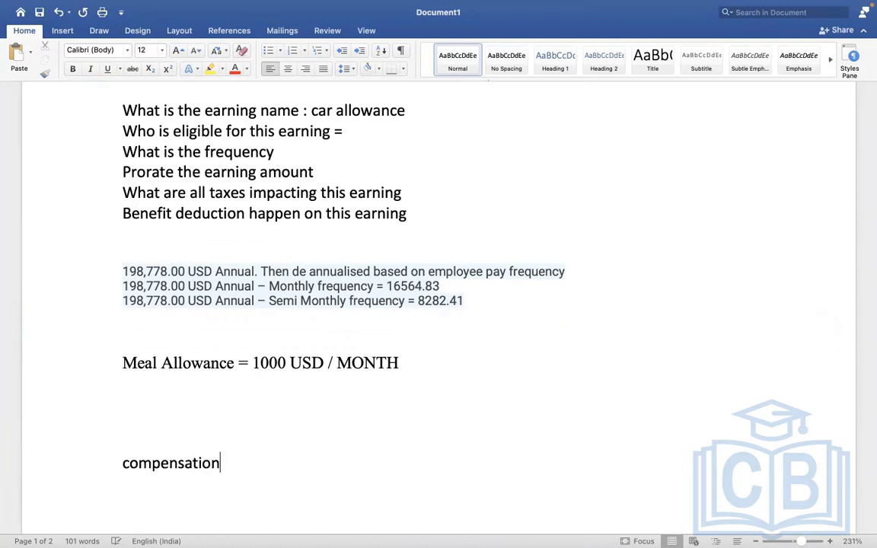
type(" plan = m")
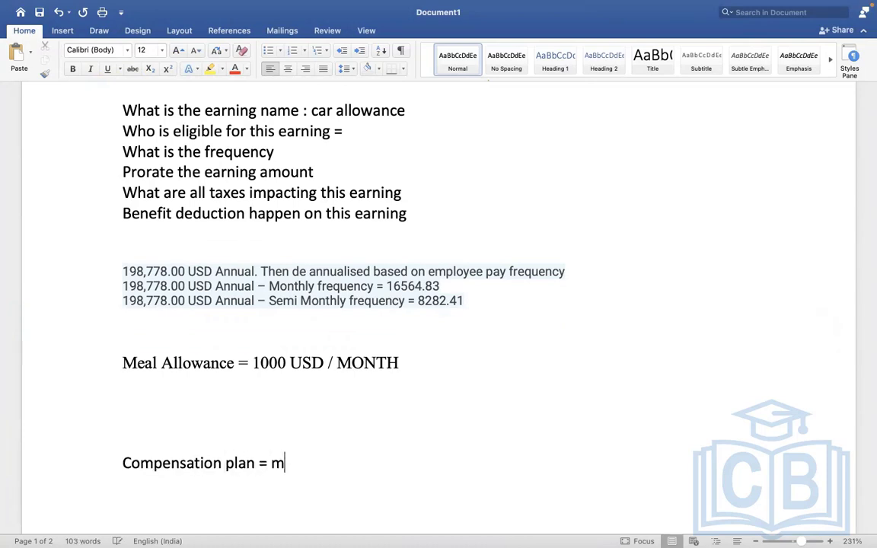
type("eal allowance ")
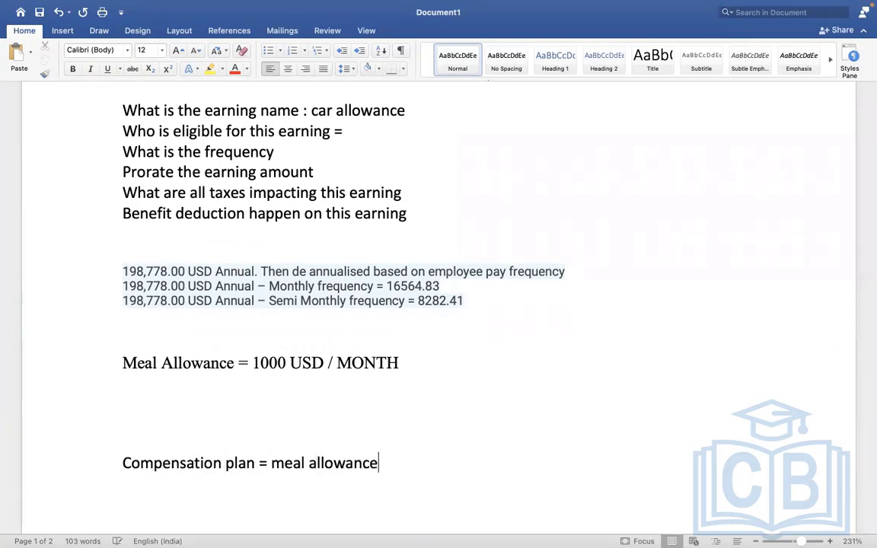
type("eligible fo")
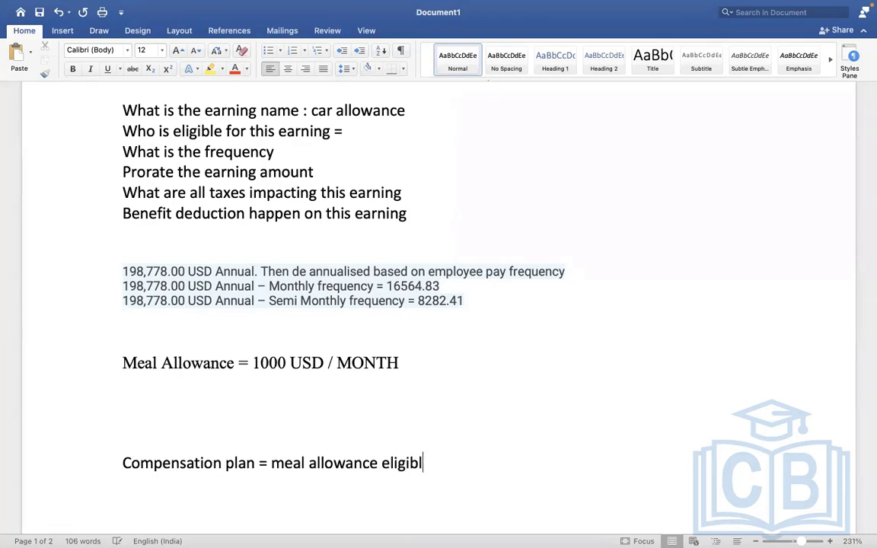
type("r this earning")
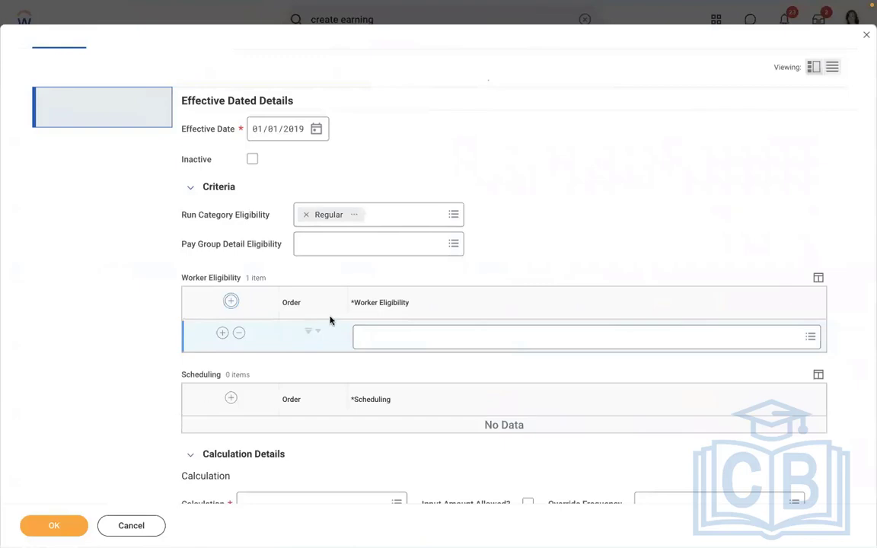
Set the earning's pay group detail eligibility to USA Semi-monthly Professional Corporate: Regular (Semi-monthly)
left_click(323, 245)
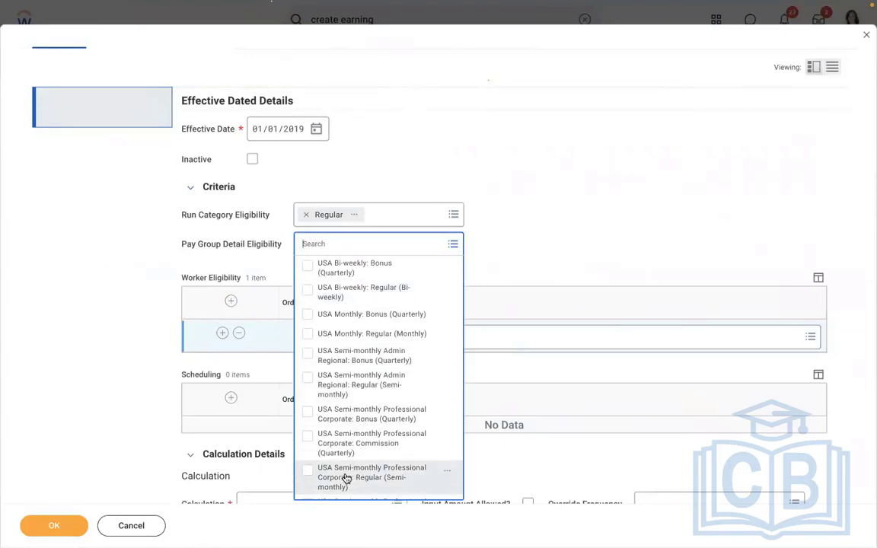
left_click(365, 477)
left_click(483, 188)
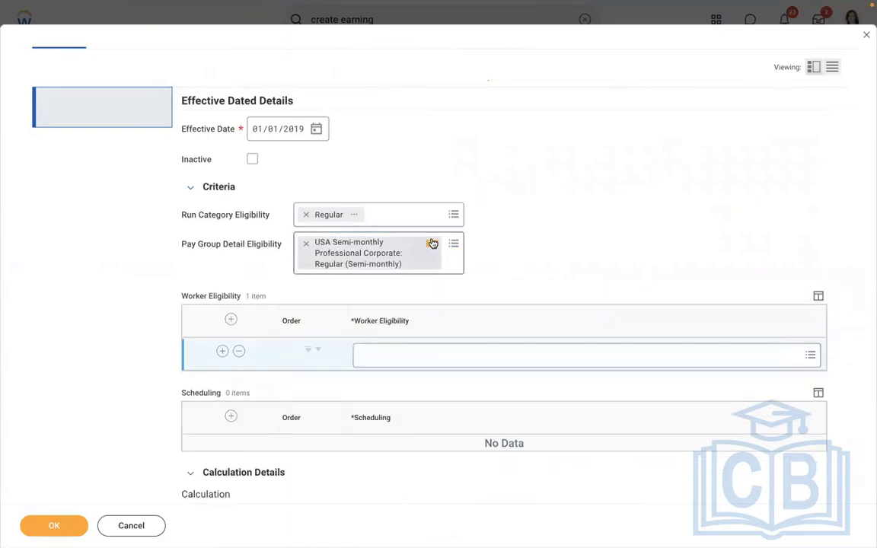
Review the selected pay group detail's run category, period schedule, pay run group and periods
left_click(432, 243)
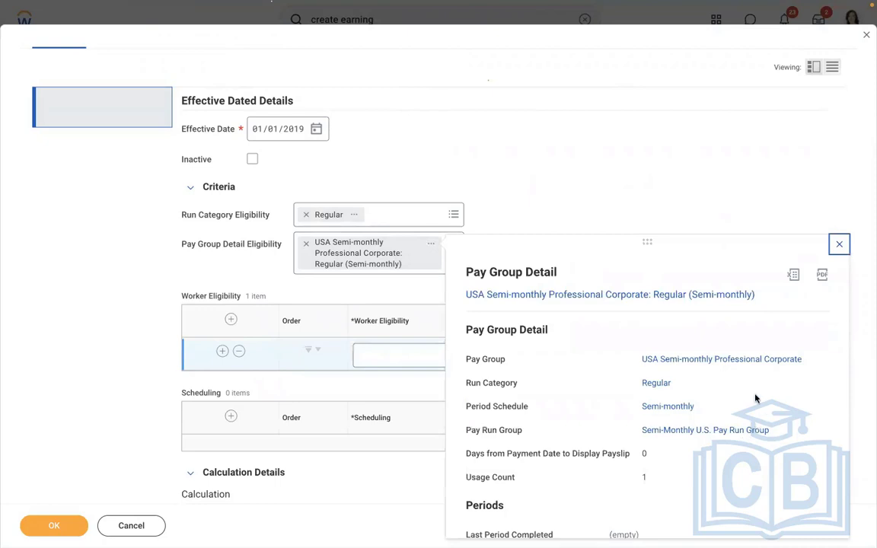
scroll(754, 394, "down", 2)
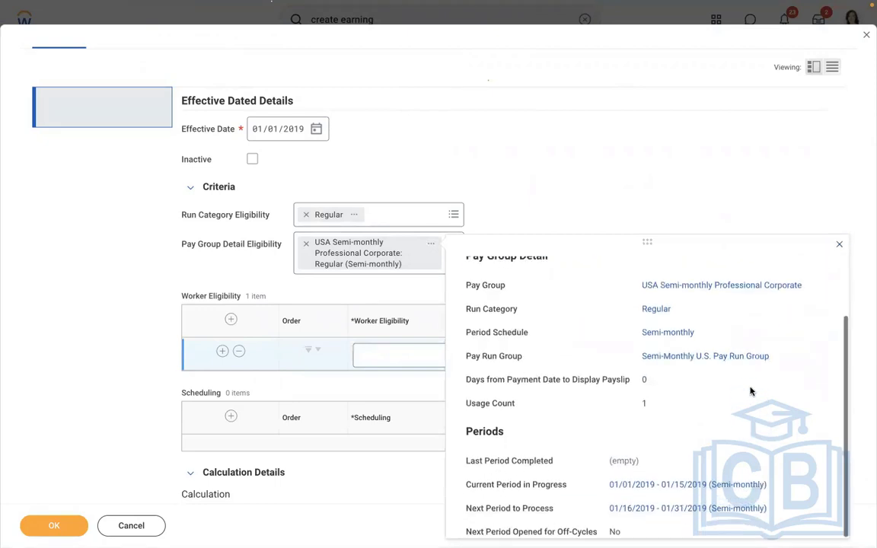
left_click(508, 221)
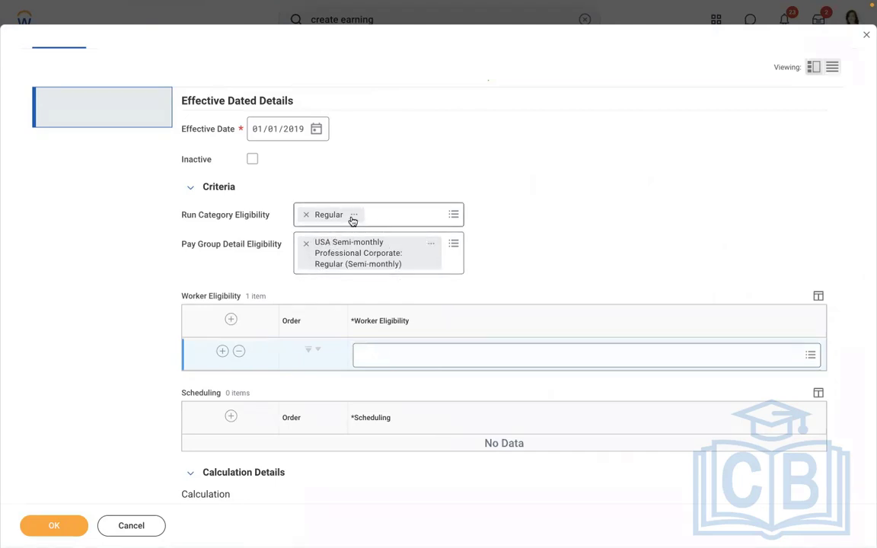
Replace the worker eligibility row with a new blank one and clear the pay group detail eligibility
left_click(239, 352)
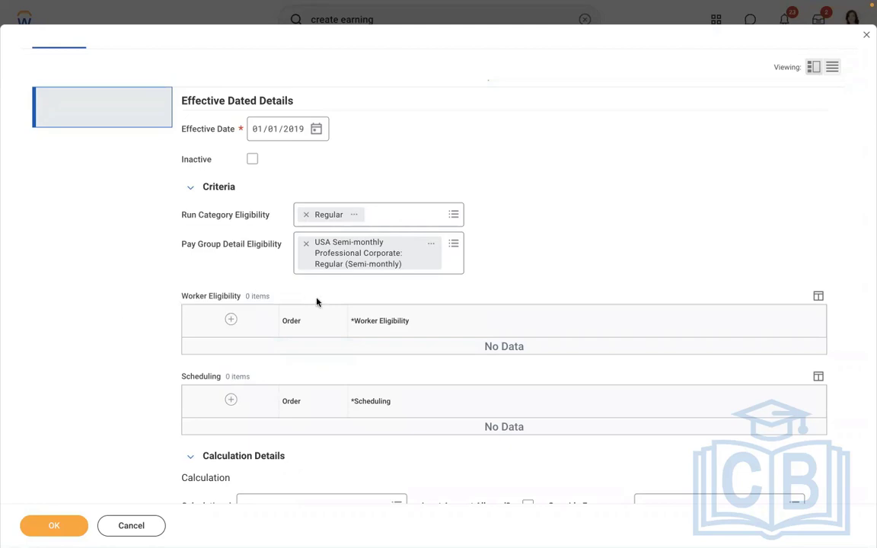
left_click(230, 320)
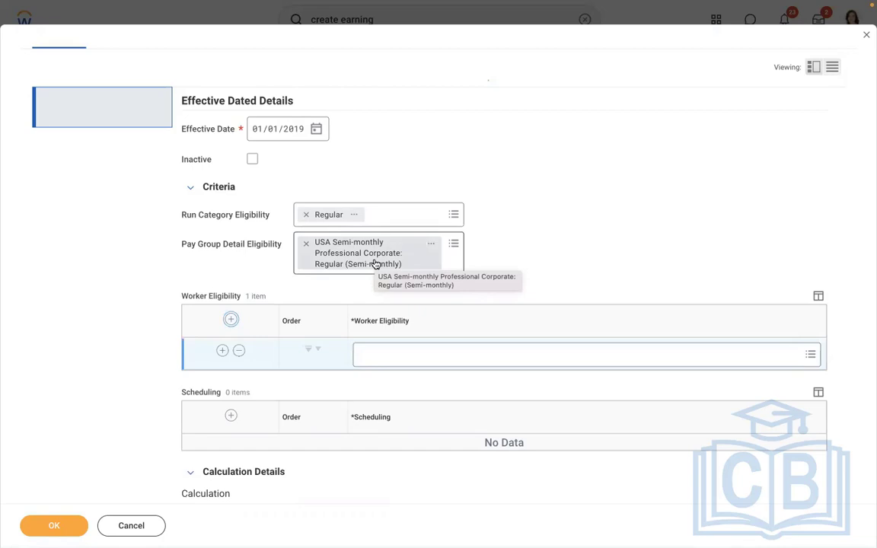
left_click(387, 355)
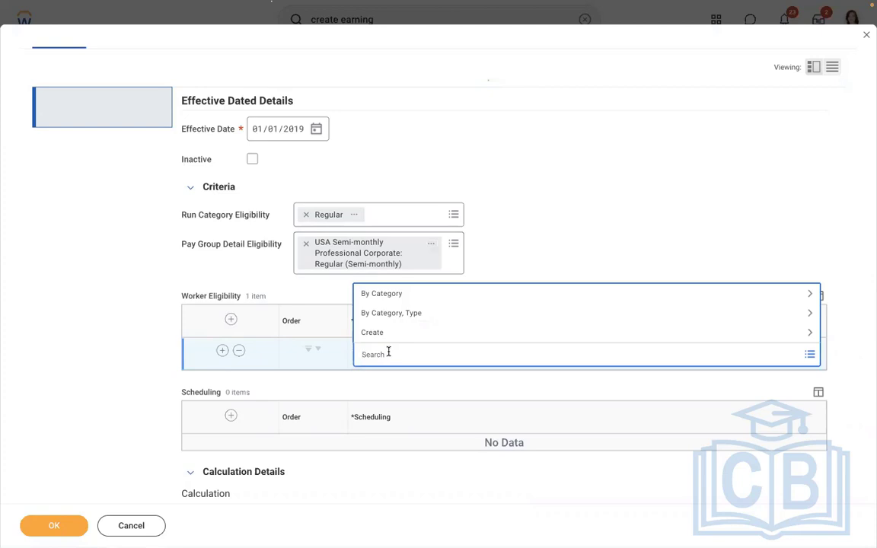
left_click(306, 243)
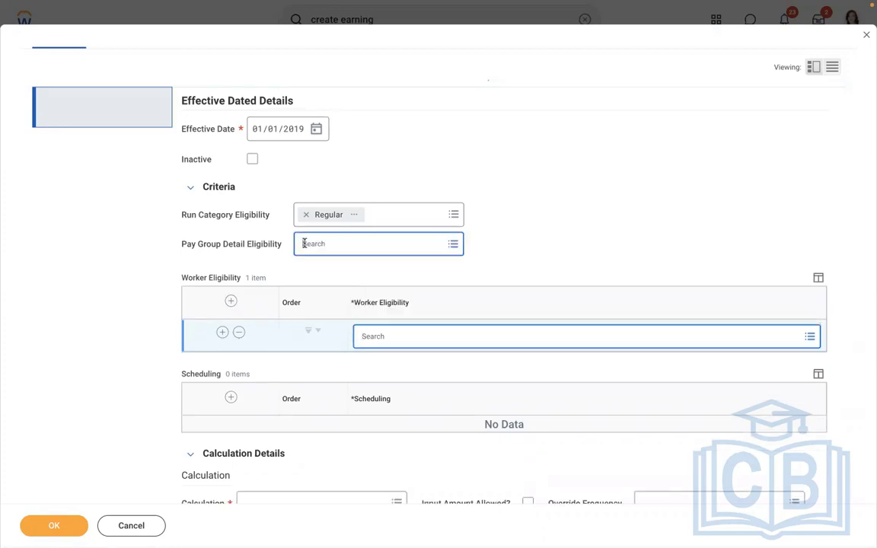
left_click(404, 337)
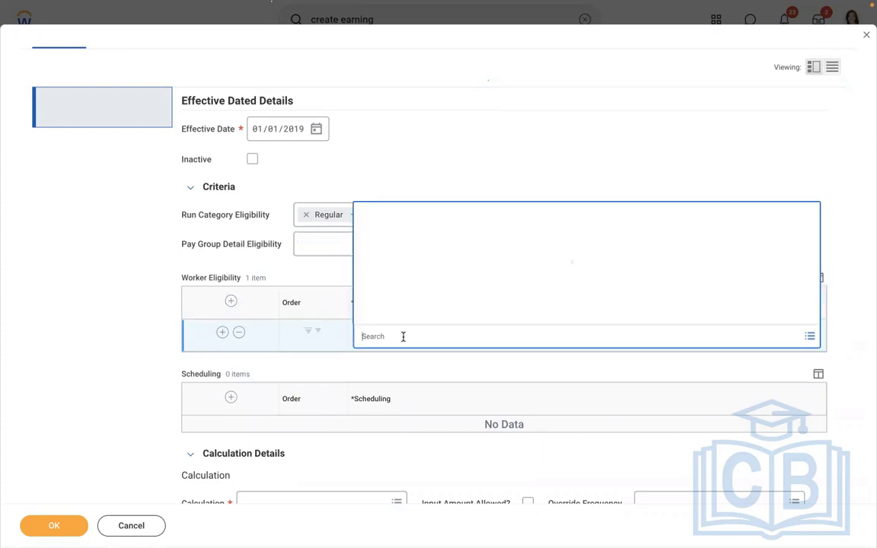
left_click(372, 314)
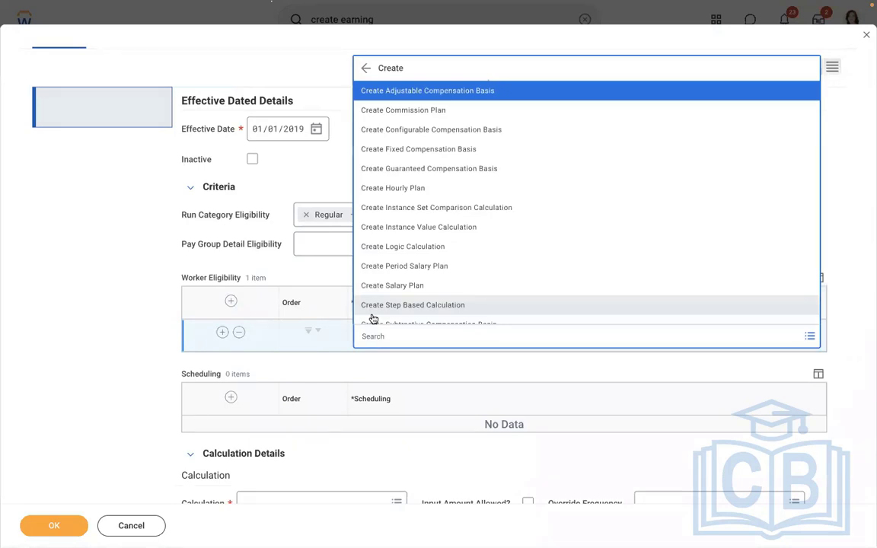
key("Down")
key("Down")
key("Down")
key("Down")
key("Down")
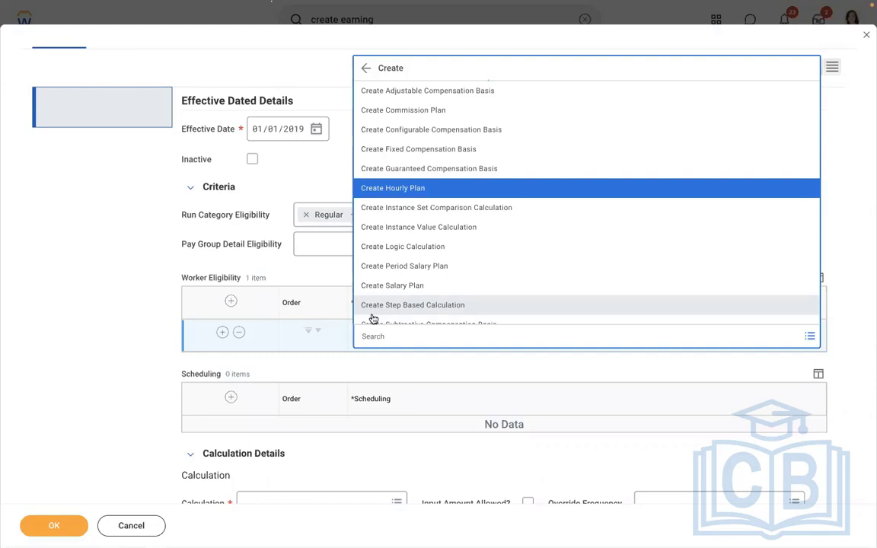
left_click(326, 471)
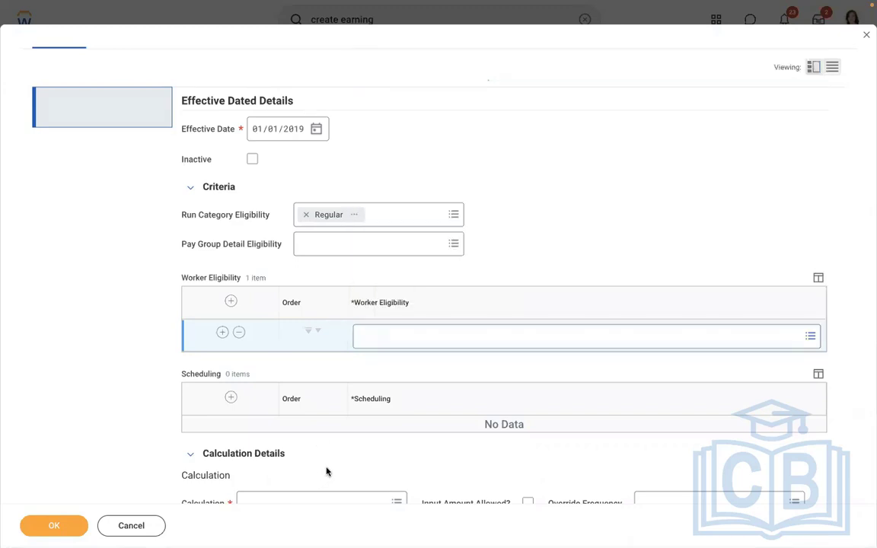
Start creating an instance set comparison calculation from the blank worker eligibility row
scroll(326, 472, "down", 3)
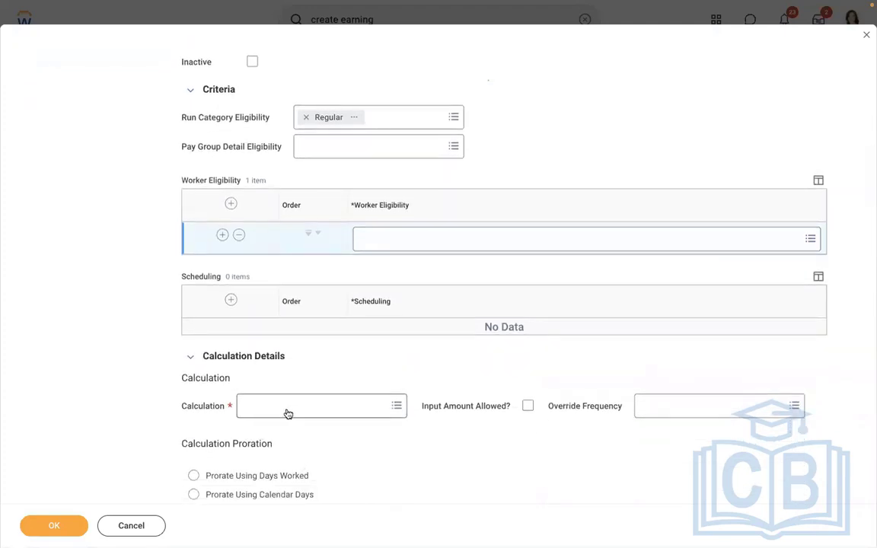
left_click(714, 235)
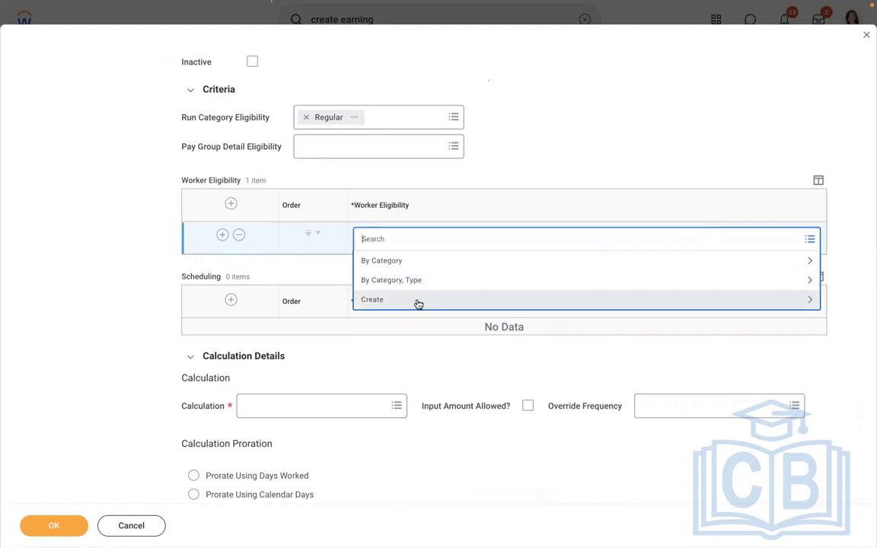
left_click(418, 304)
key("Down")
key("Down")
key("Down")
key("Down")
key("Down")
key("Down")
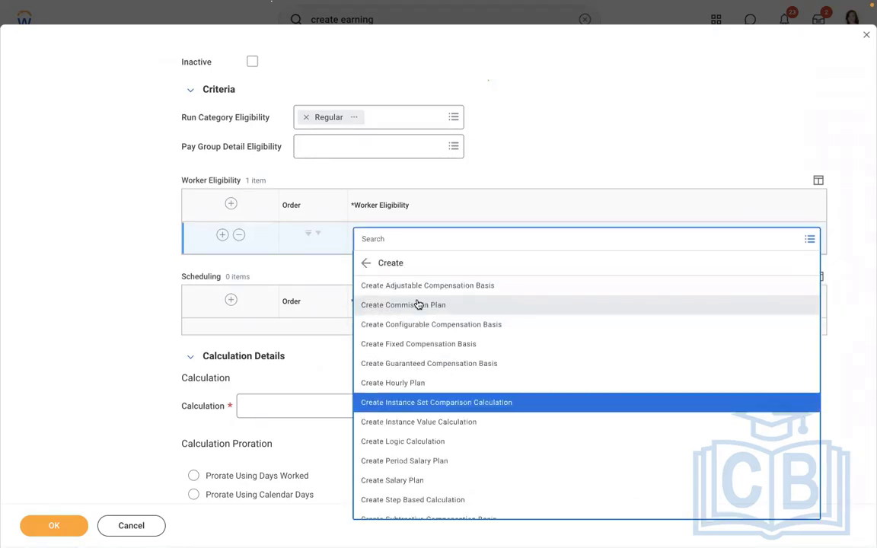
key("Return")
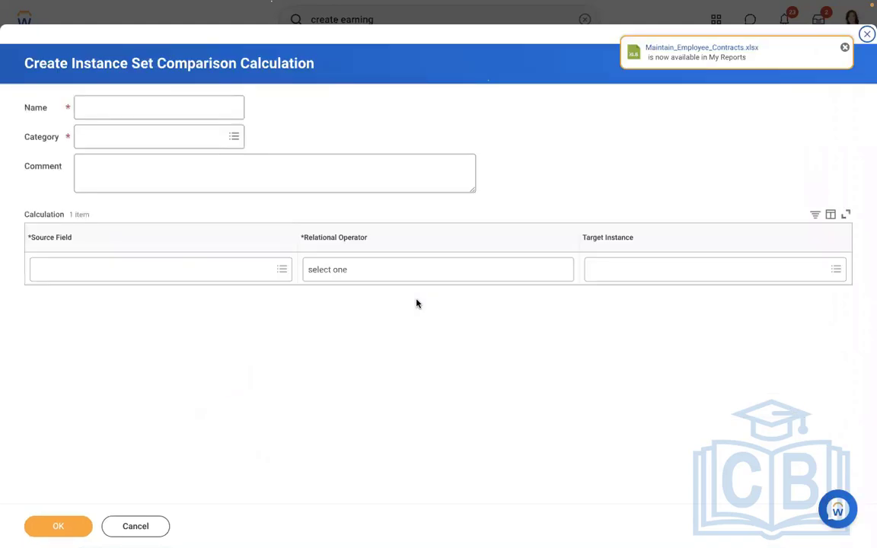
Name the calculation "Allowance Plan = Meal Allowance" and set its category to Payroll
left_click(106, 109)
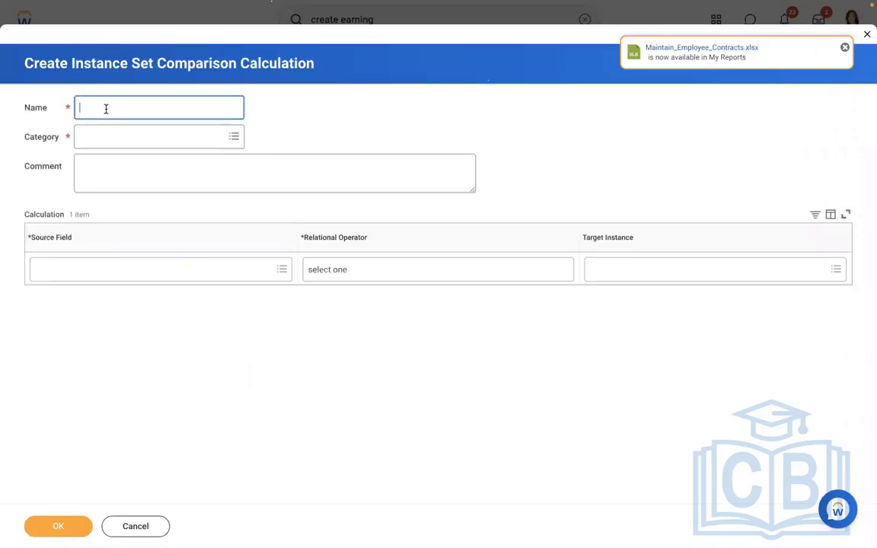
type("Allowance Plan = Meal Allow")
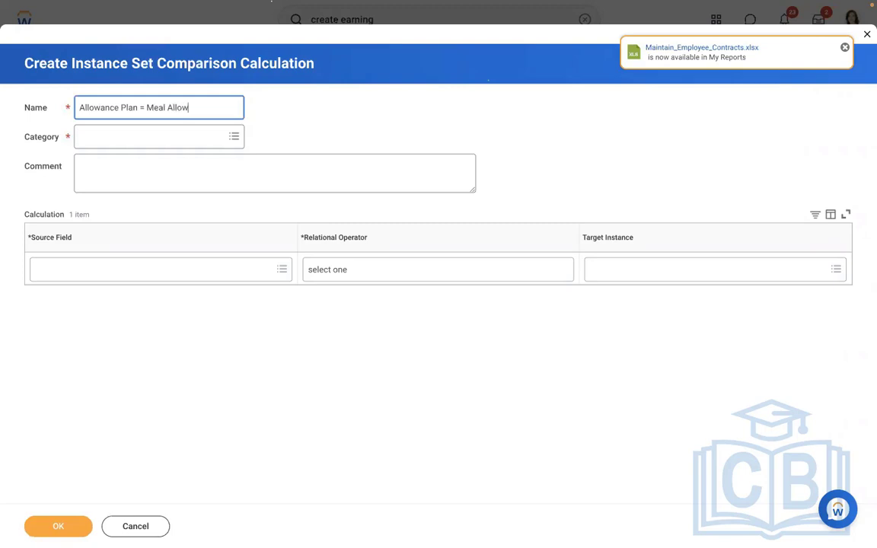
type("ance")
left_click(159, 135)
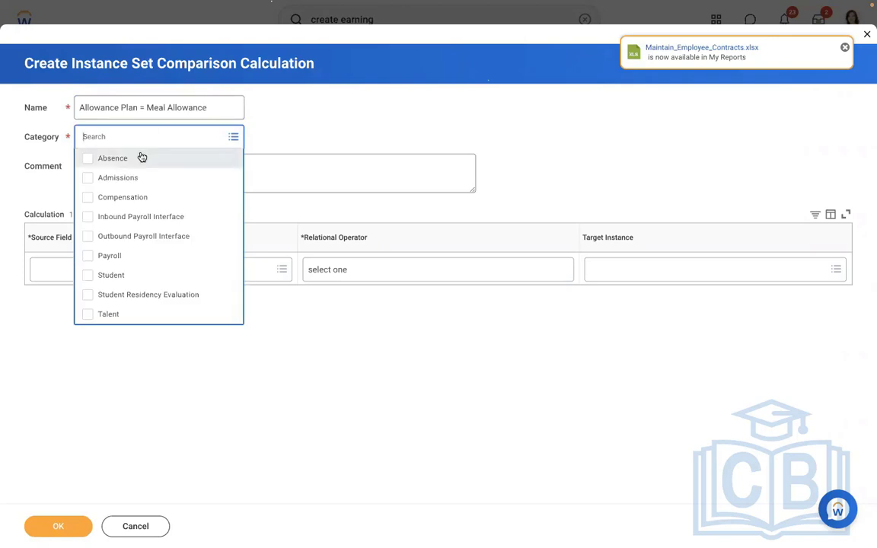
left_click(131, 259)
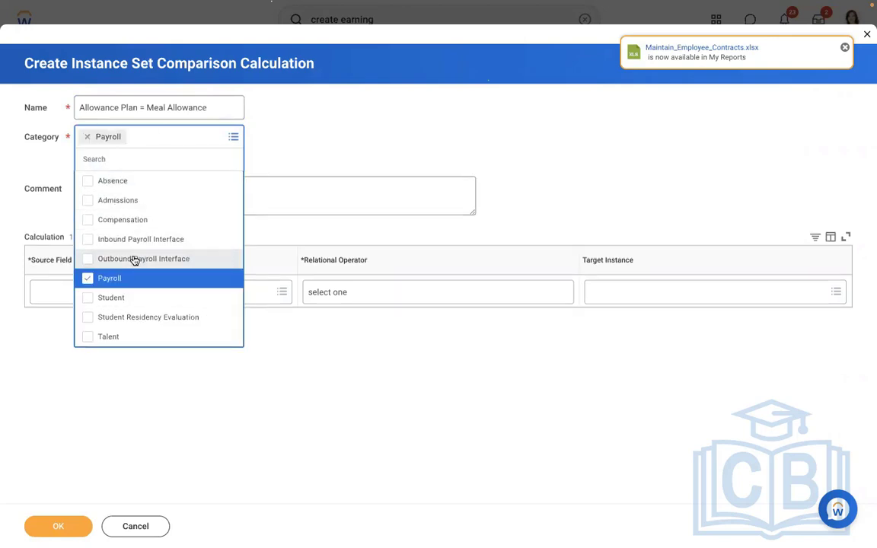
left_click(318, 137)
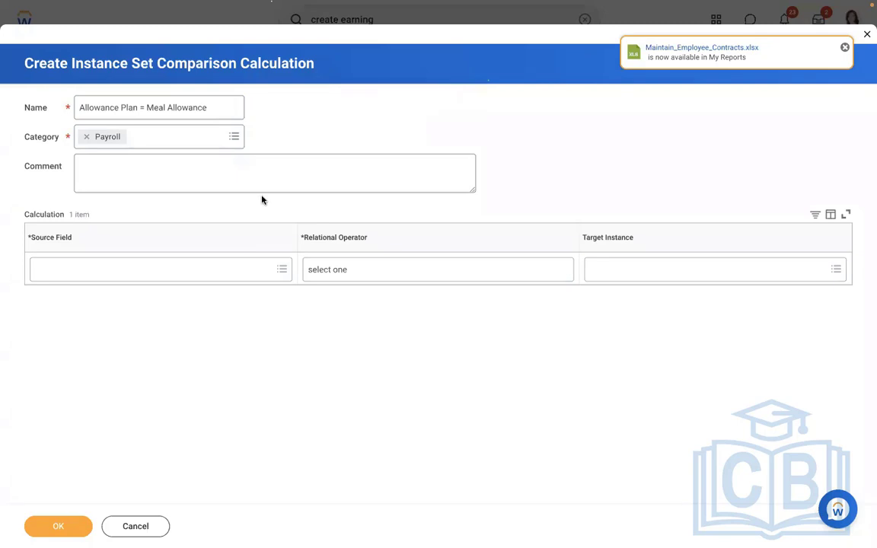
Set the comparison's source field to Compensation Plans as of Period End Date and its relational operator to "in the selection list"
left_click(155, 270)
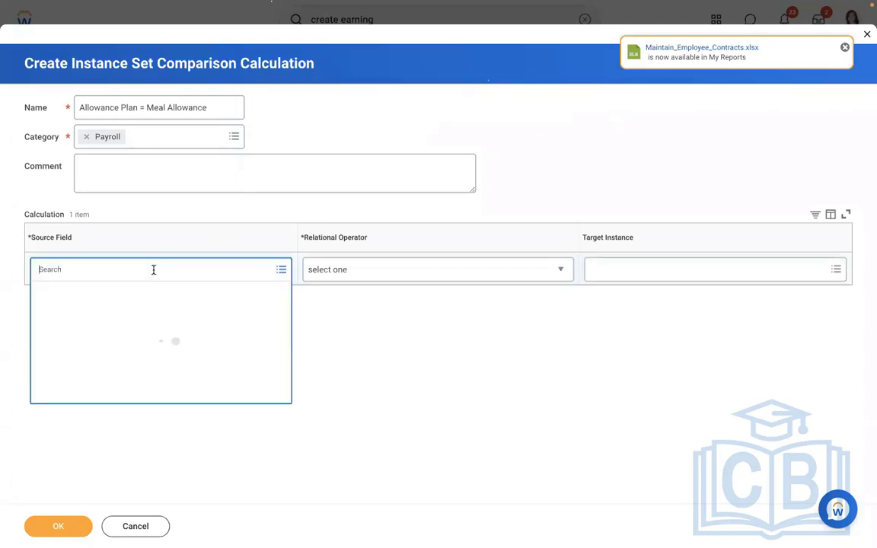
type("compensation plan")
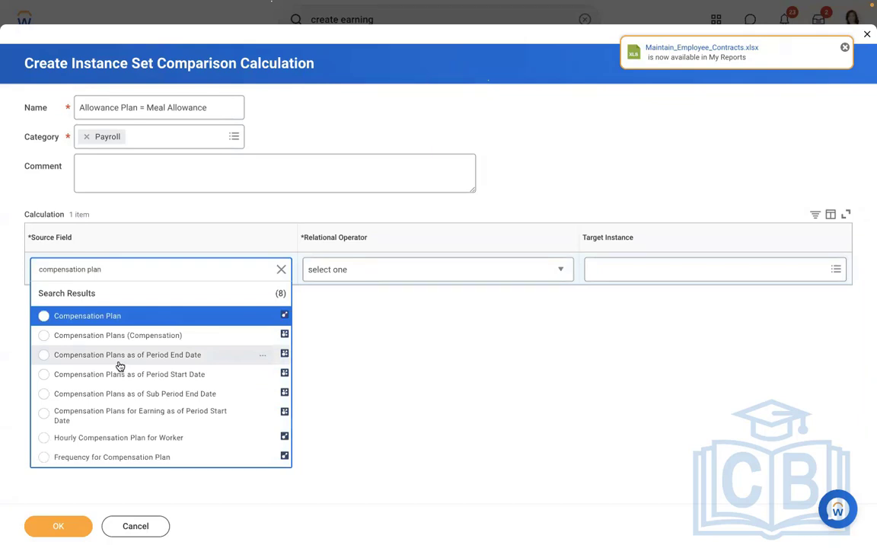
left_click(119, 363)
left_click(373, 268)
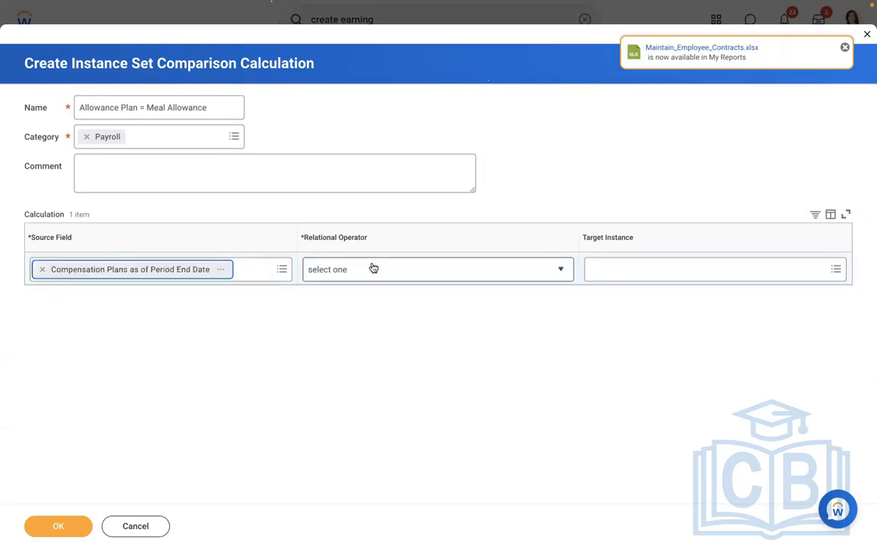
left_click(342, 330)
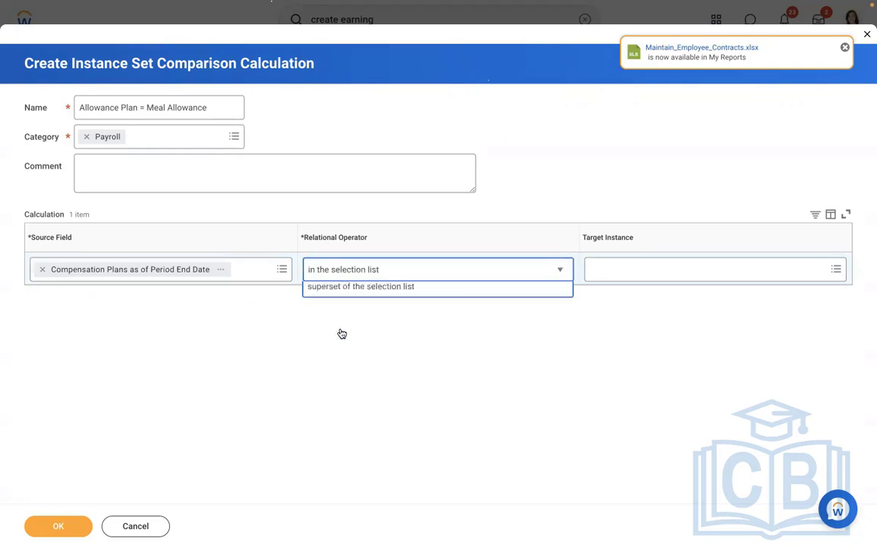
Set the comparison's target instance to AMD - Meal Allowance and save the calculation
left_click(646, 272)
type("meal")
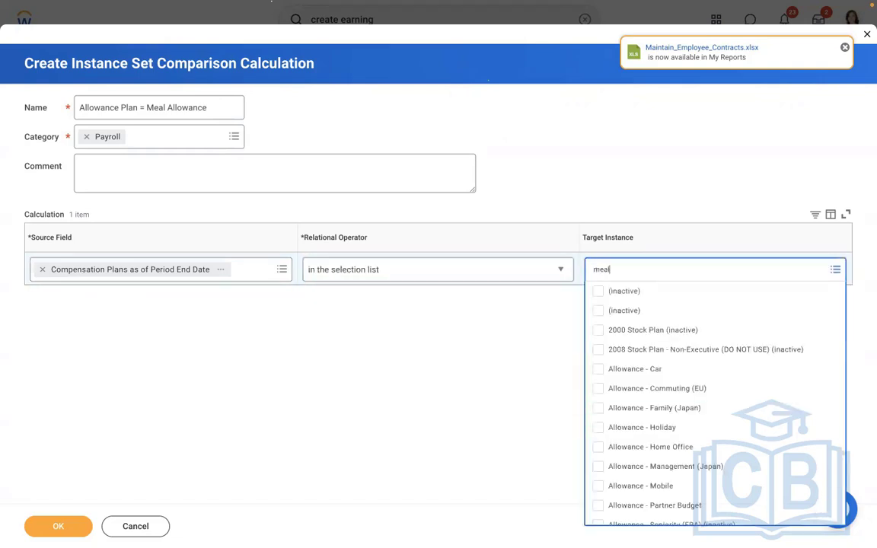
key("Return")
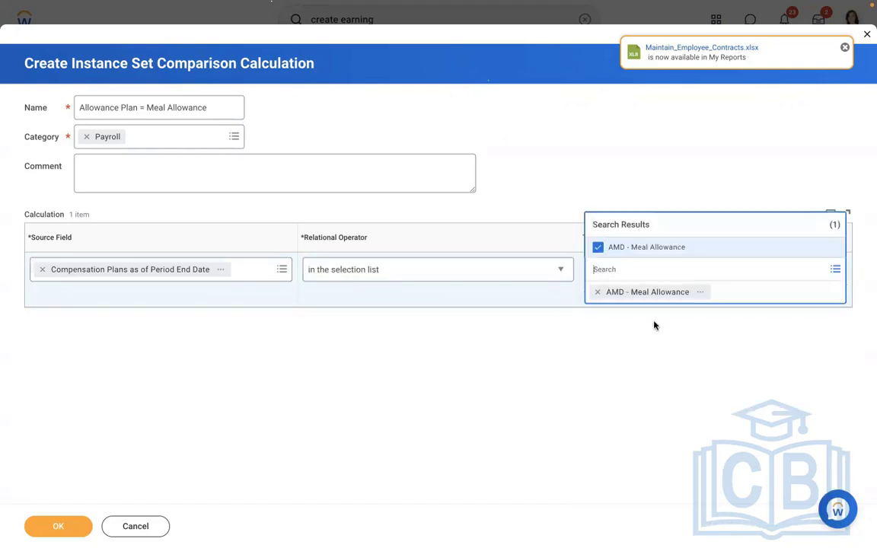
left_click(538, 394)
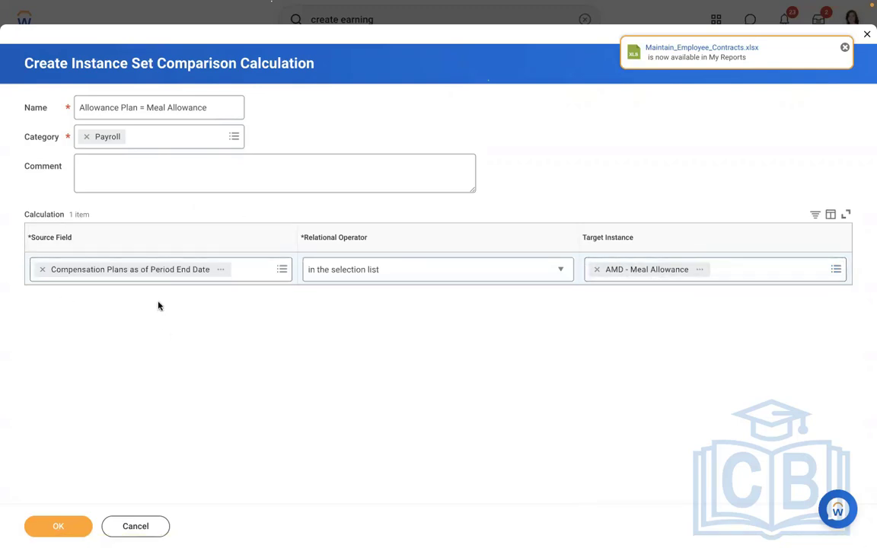
left_click(43, 529)
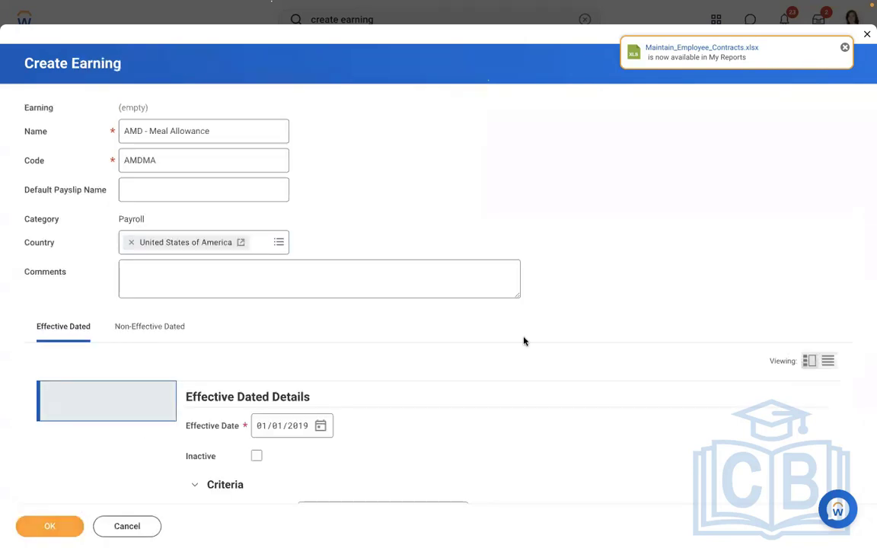
Set the earning's calculation to Compensation: Compensation Element Value (using PC Freq Override)
scroll(37, 254, "down", 8)
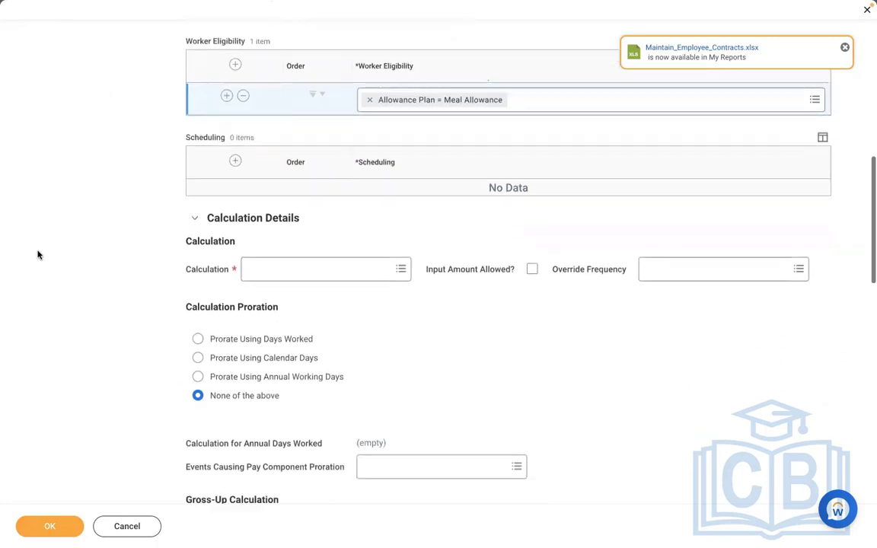
scroll(37, 254, "down", 1)
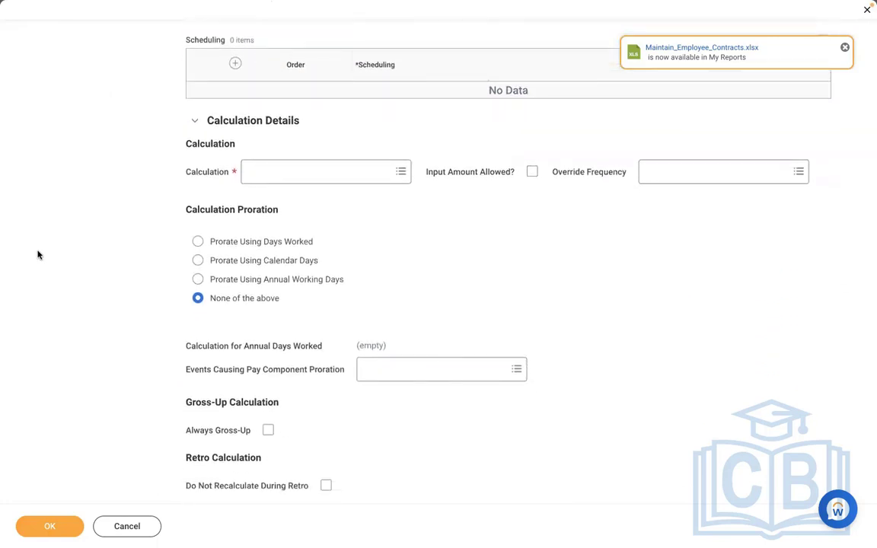
left_click(298, 179)
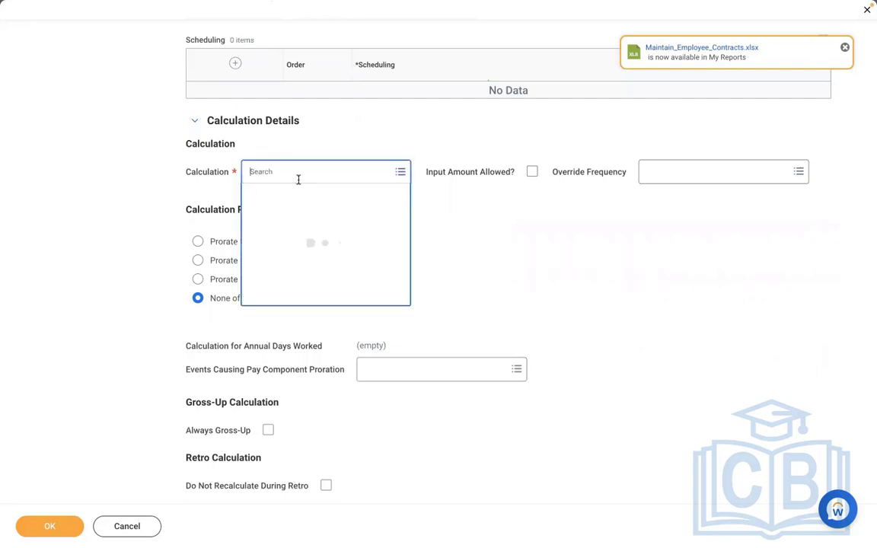
type("compen")
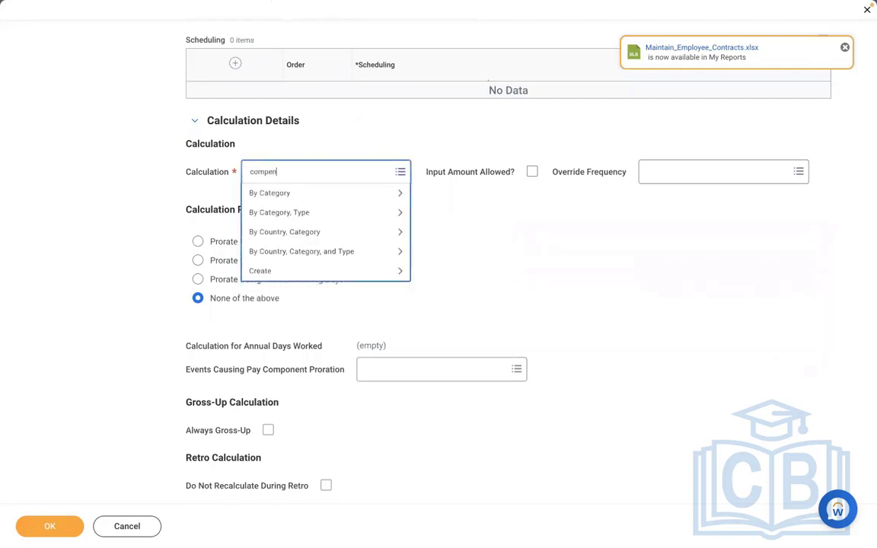
type("sation element value")
key("Return")
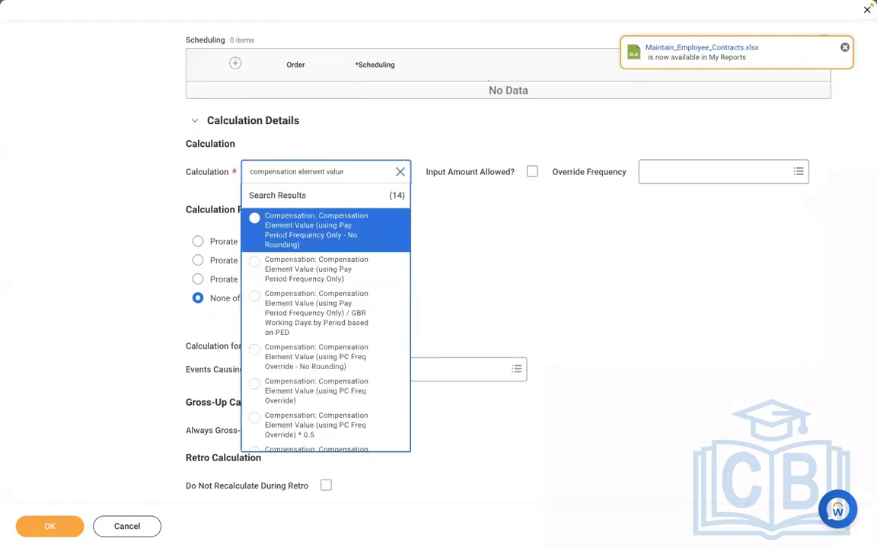
key("Down")
key("Down")
key("Down")
key("Down")
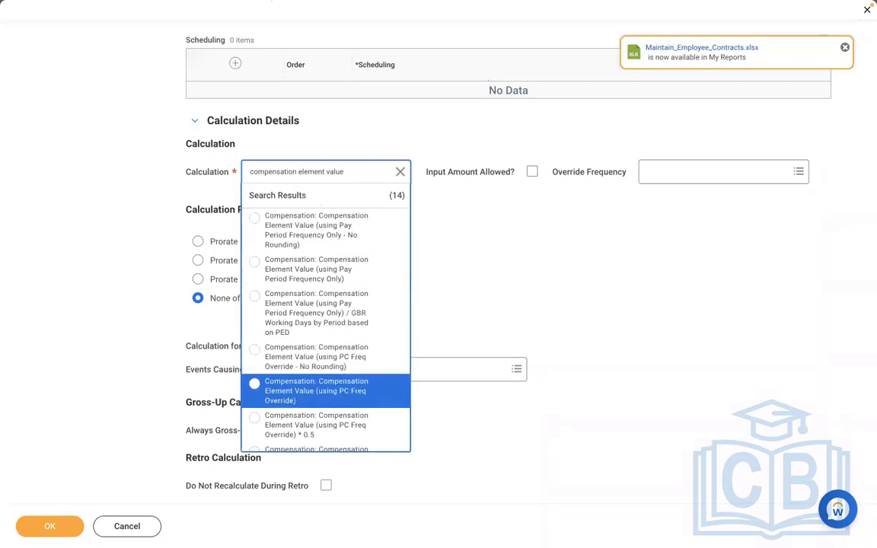
key("Return")
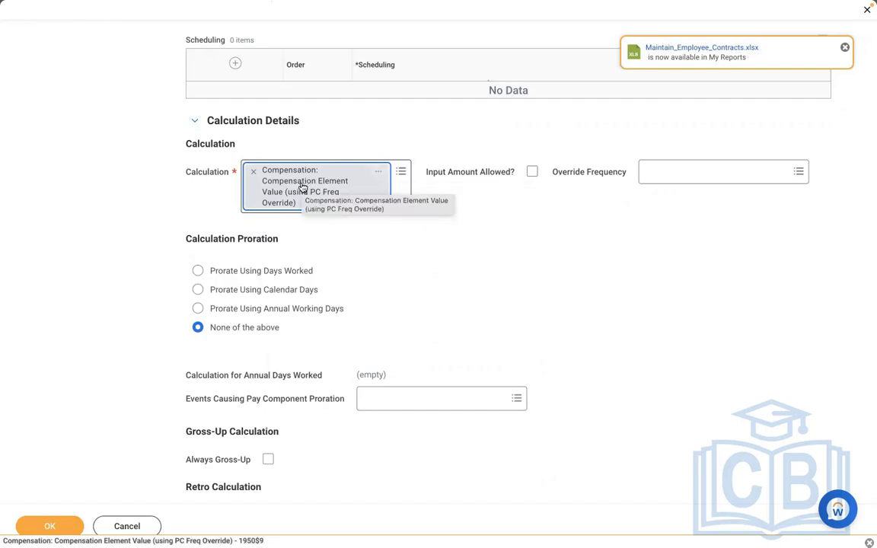
Examine the comment in the selected calculation's details and switch to the Word notes
left_click(379, 174)
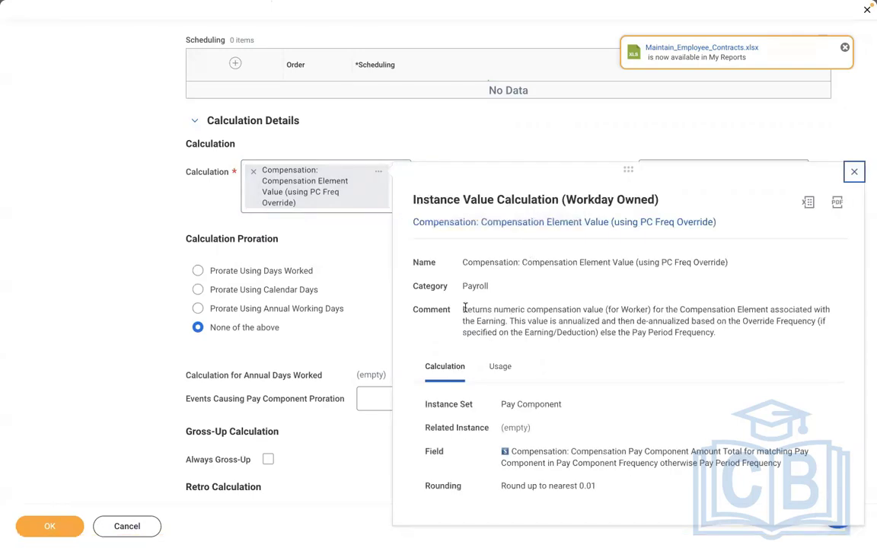
left_click_drag(464, 309, 715, 335)
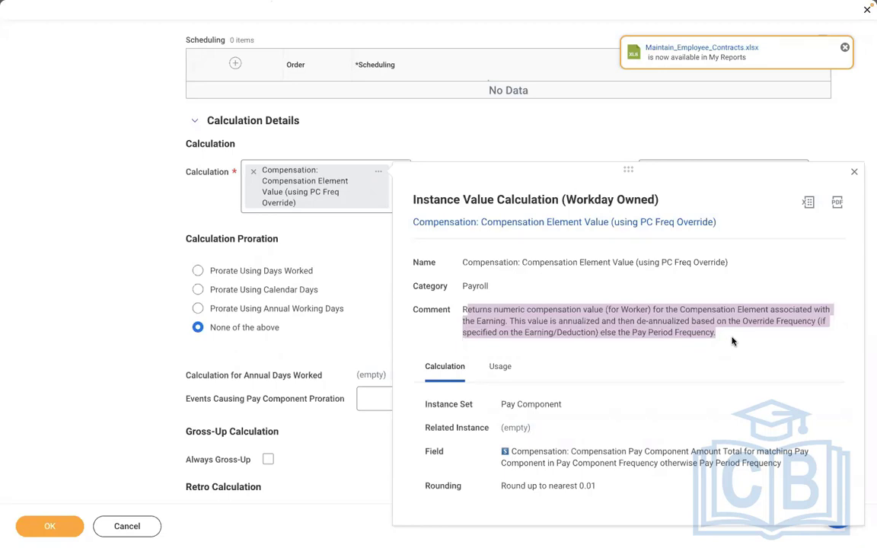
key("ctrl+Left")
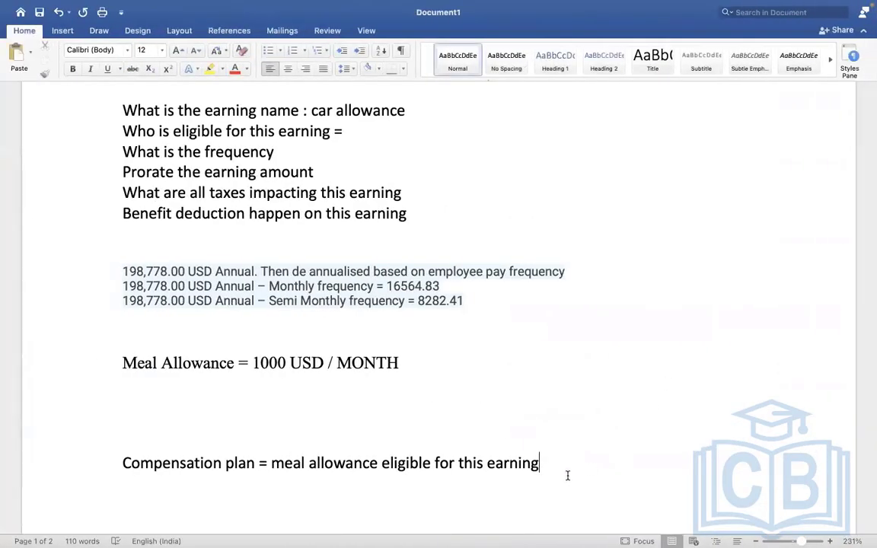
Start a new page in the notes with the heading "3 TYPES" and the line "AMOUNT = 1000 USD" below it
left_click(568, 476)
key("Return")
key("Return")
key("Return")
key("Return")
key("Return")
key("Return")
key("Return")
key("Return")
key("Return")
key("Return")
key("Return")
key("Return")
key("Return")
key("Return")
key("Return")
key("Return")
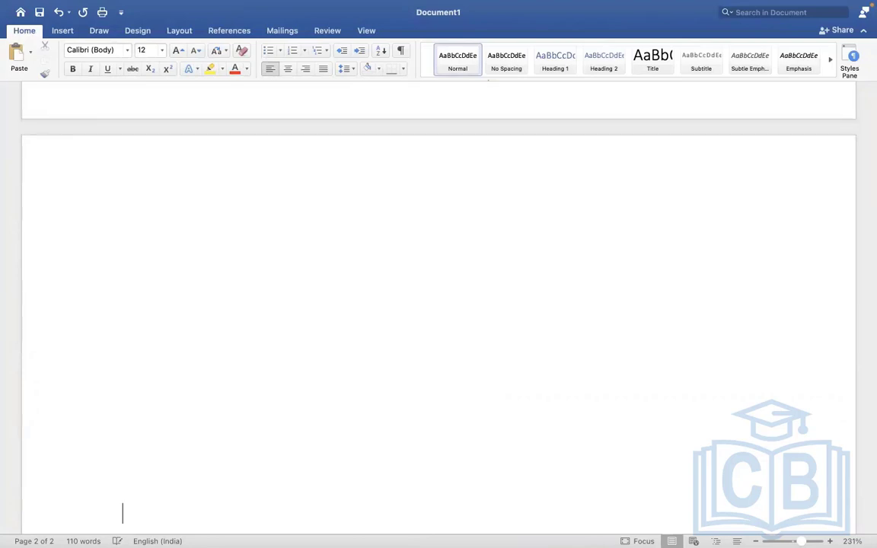
left_click(193, 209)
type("3 TYPE")
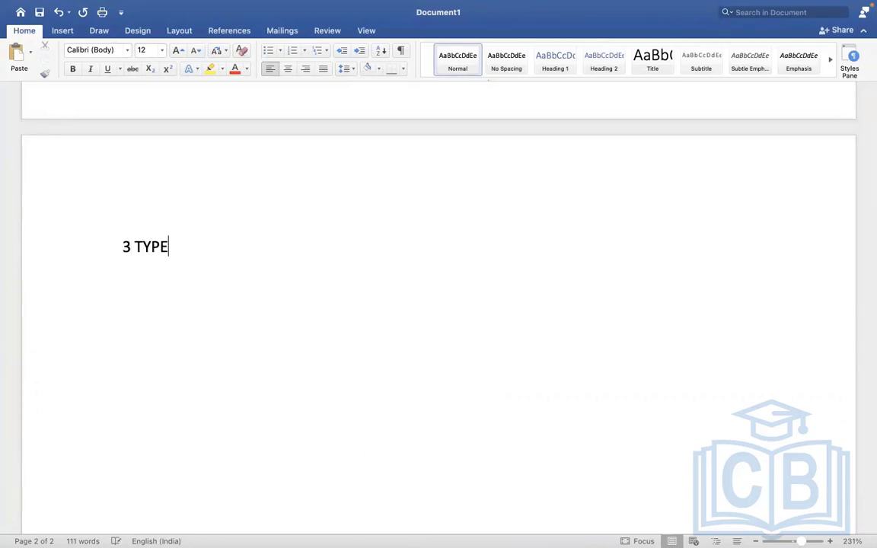
type("S")
key("Return")
type("AM")
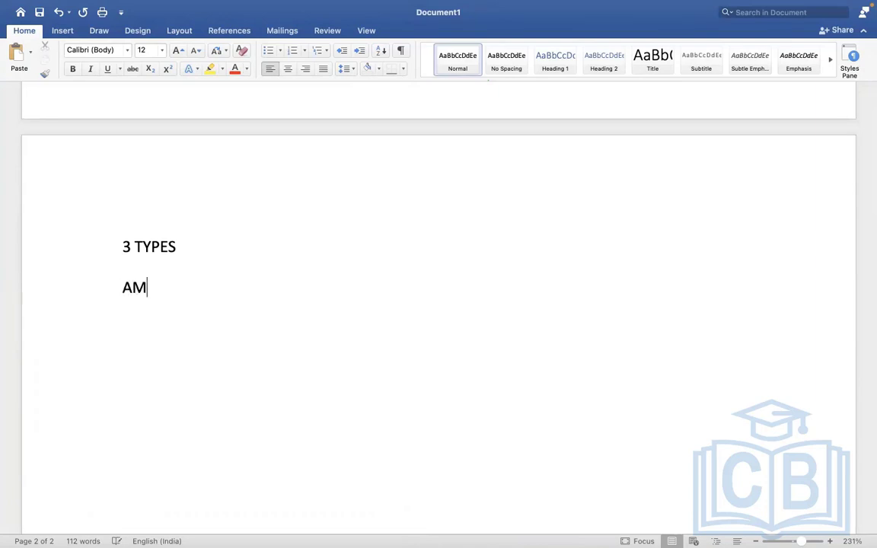
type("OUNT =")
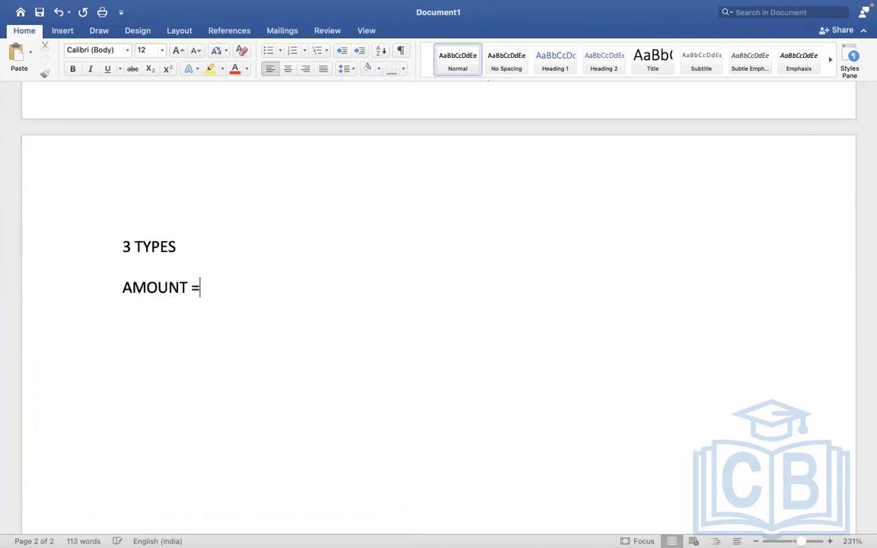
type(" 1000 USD")
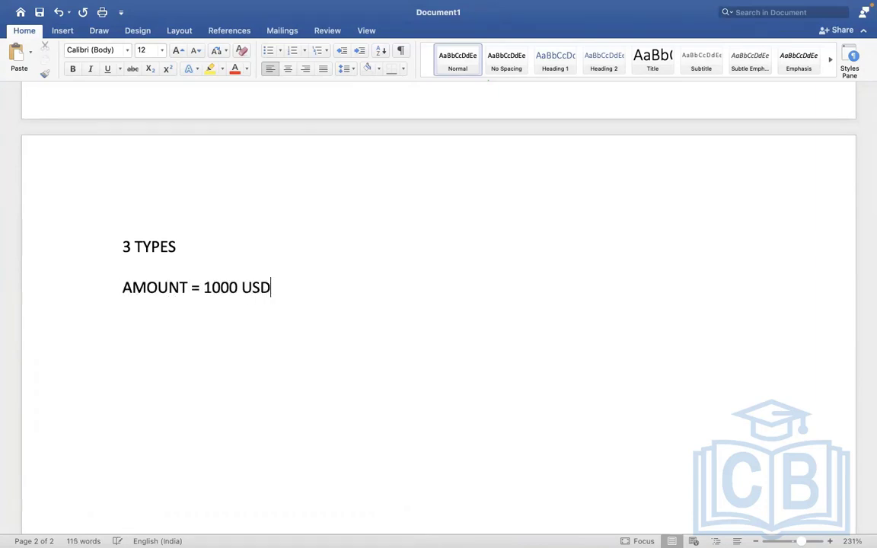
Add the line "PERCENTAGE = 1000=10%" below the amount line in the notes
key("Return")
type("PERCENTAGE =")
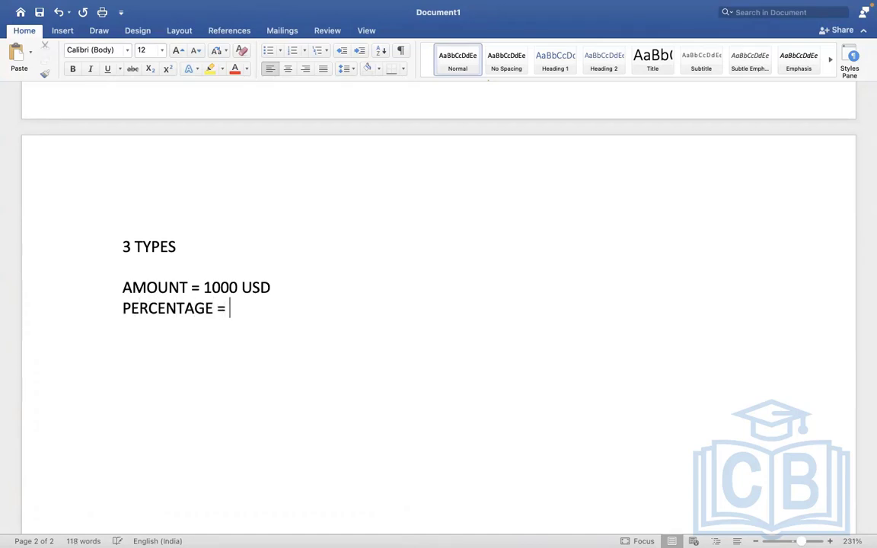
type(" 1000/10%")
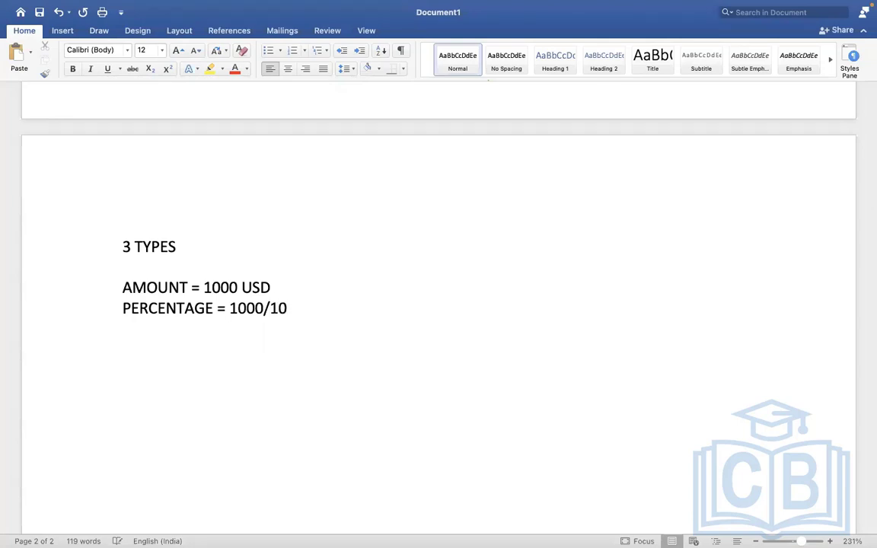
key("BackSpace")
key("BackSpace")
key("BackSpace")
key("BackSpace")
key("BackSpace")
type("0=10%")
Add the line "RATE = 100 USD" below the percentage line in the notes
key("Return")
type("RATE = ")
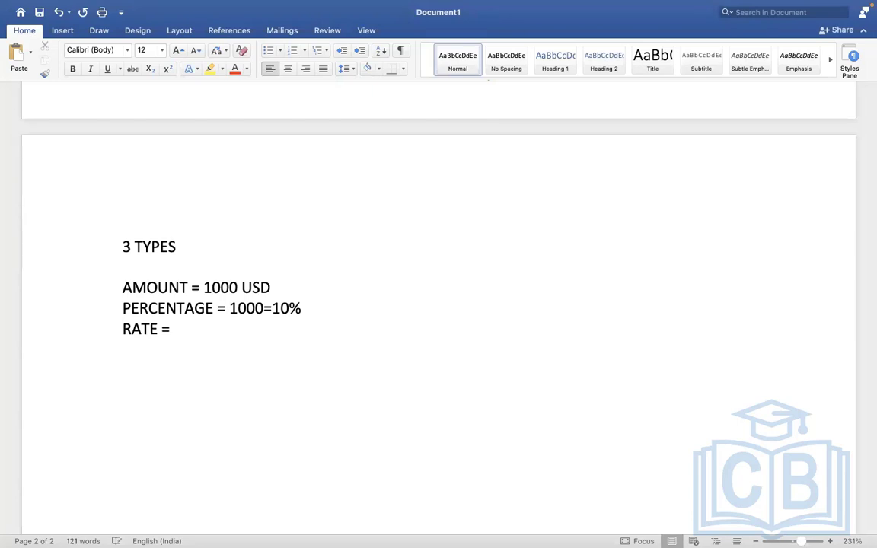
type("100 USD")
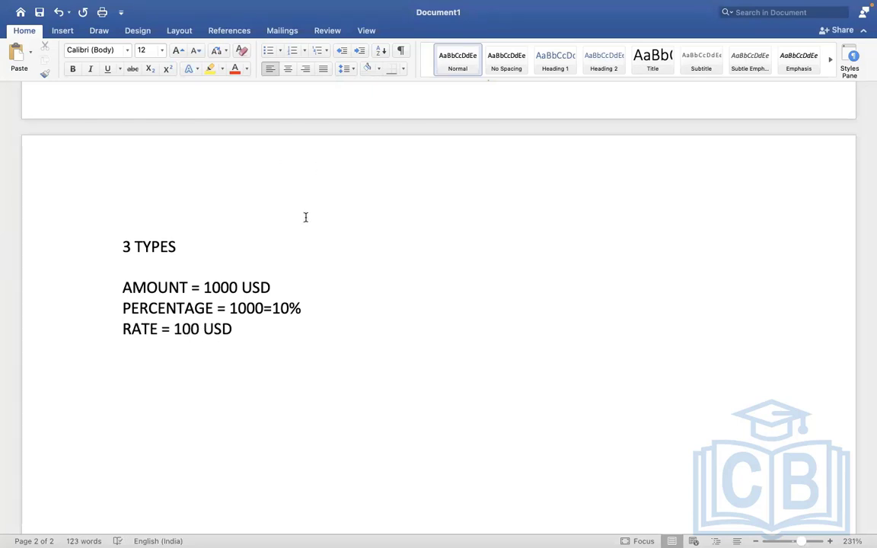
Switch back to the Workday earning form and close the selected calculation's details
left_click(283, 283)
left_click_drag(283, 283, 168, 267)
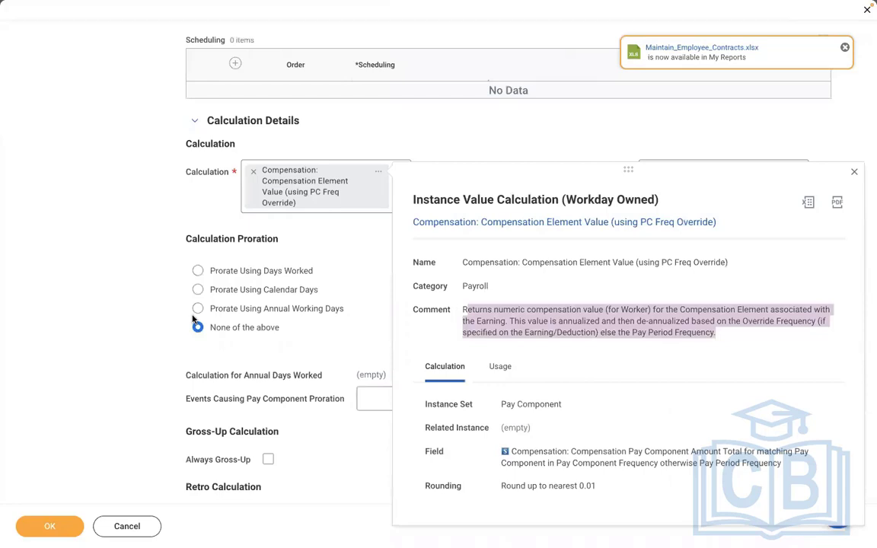
left_click(120, 218)
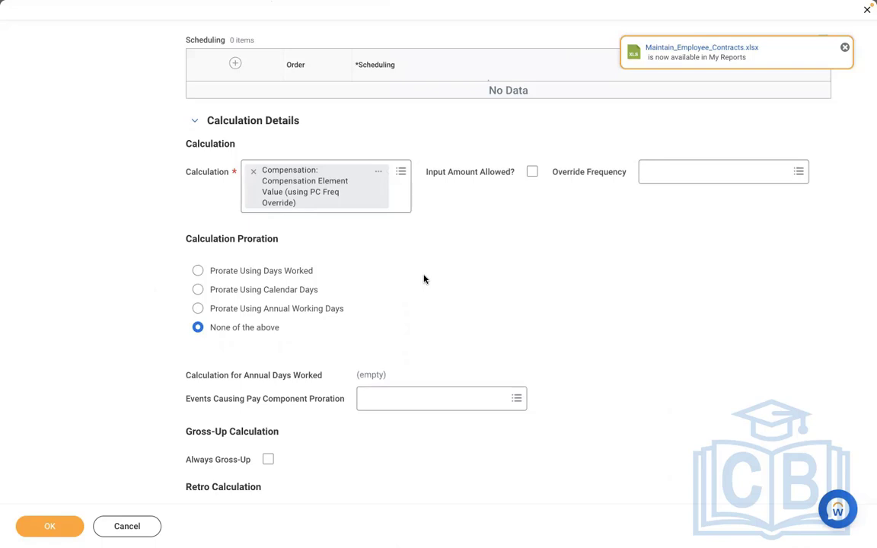
Set the earning's compensation element to Meal Allowance
scroll(424, 280, "down", 1)
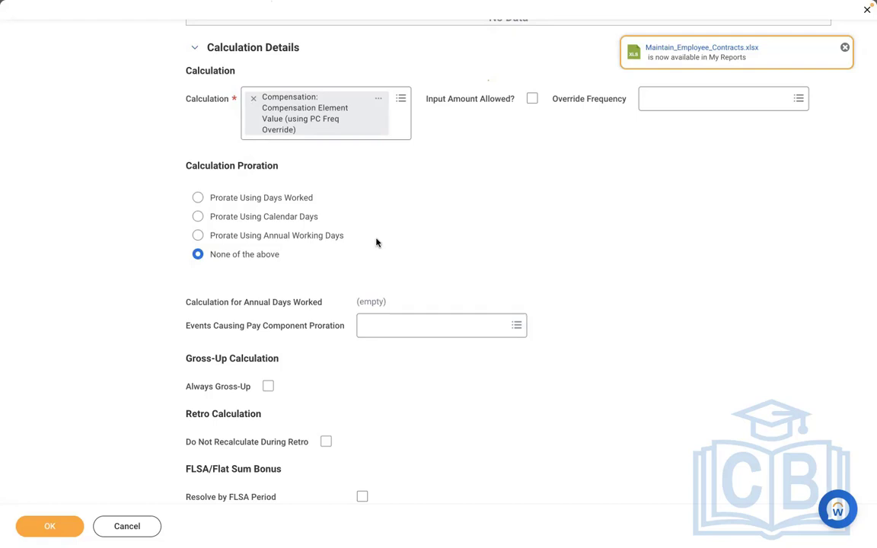
scroll(375, 242, "down", 5)
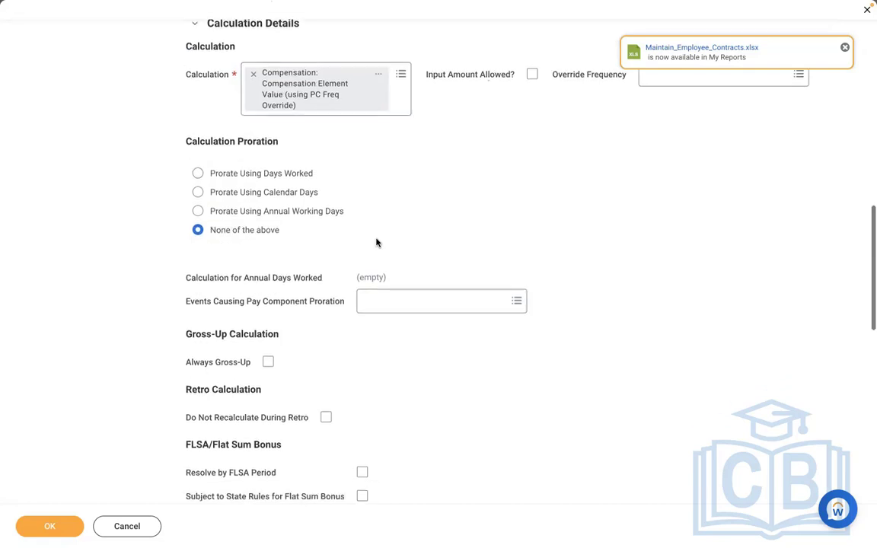
scroll(375, 242, "down", 3)
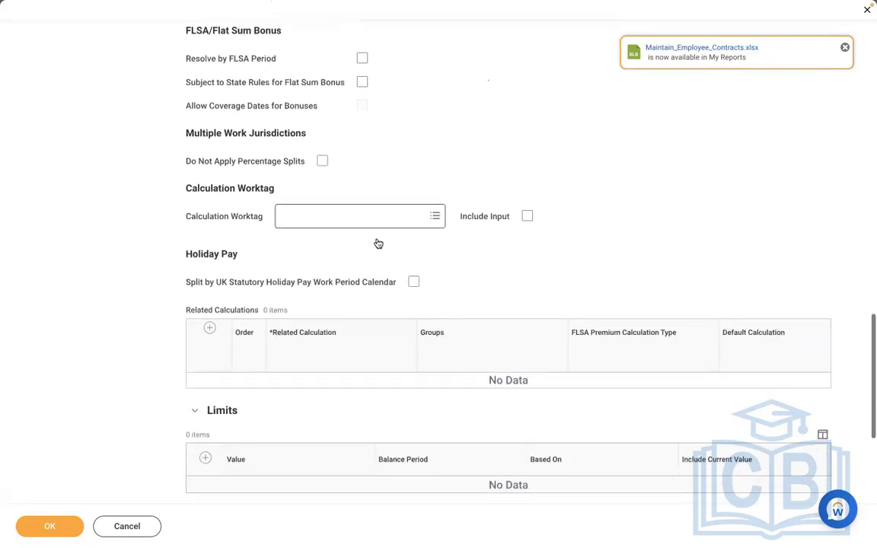
scroll(376, 242, "down", 1)
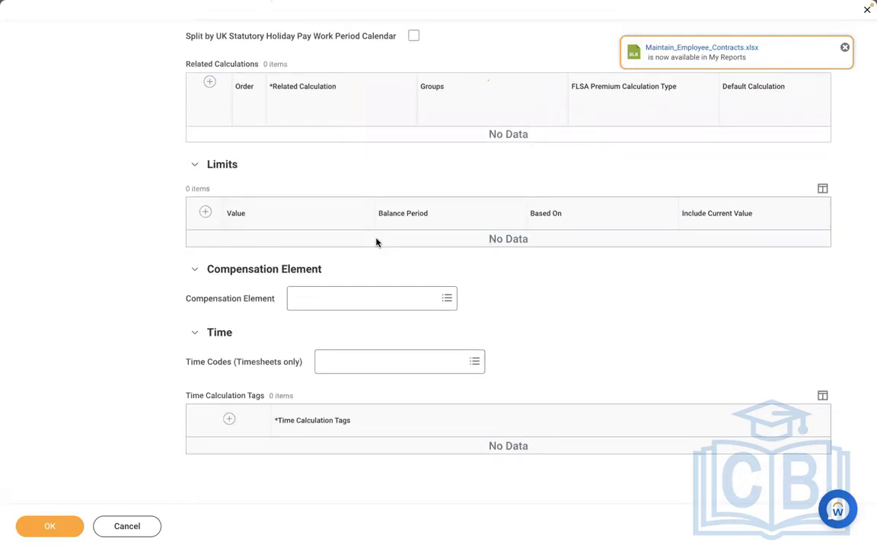
left_click(331, 298)
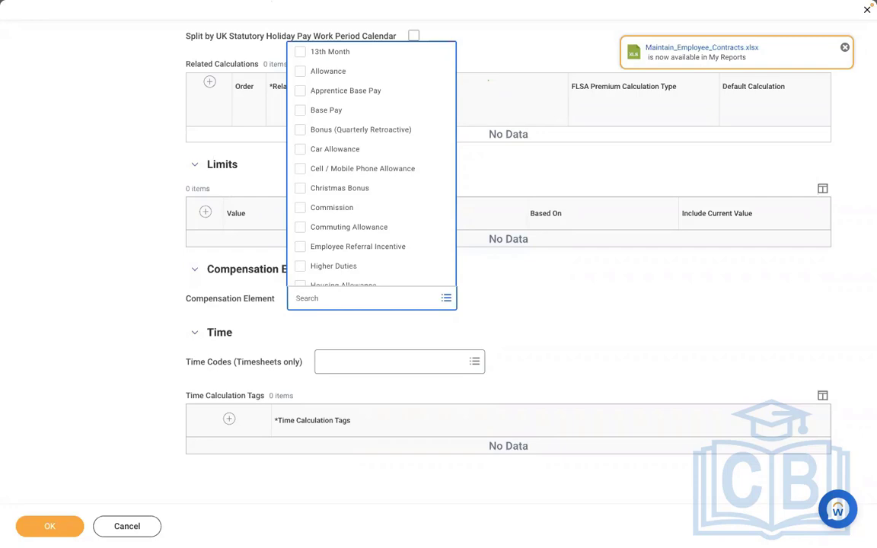
type("MEAL")
key("Return")
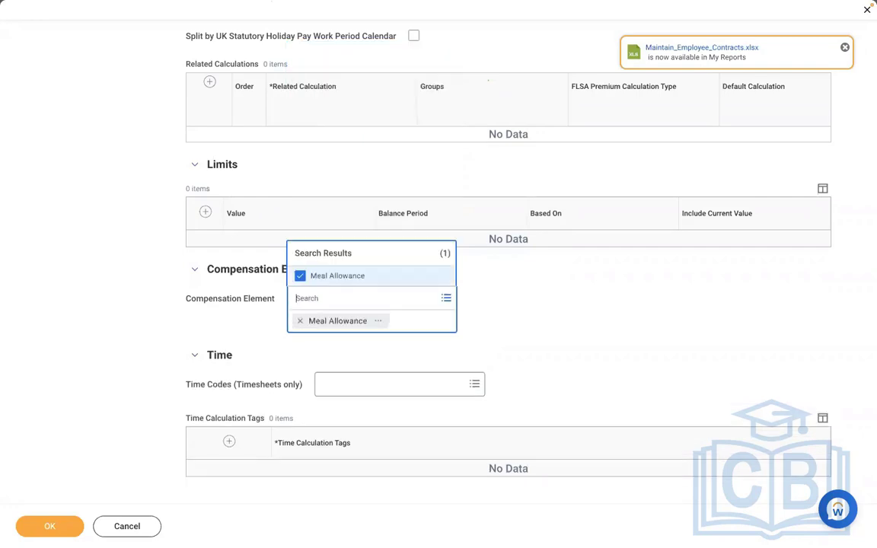
left_click(127, 309)
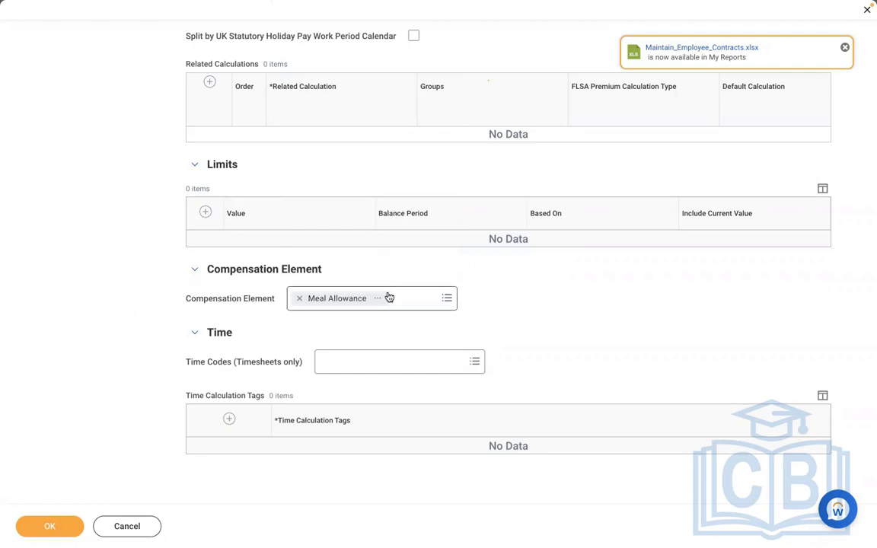
double_click(520, 311)
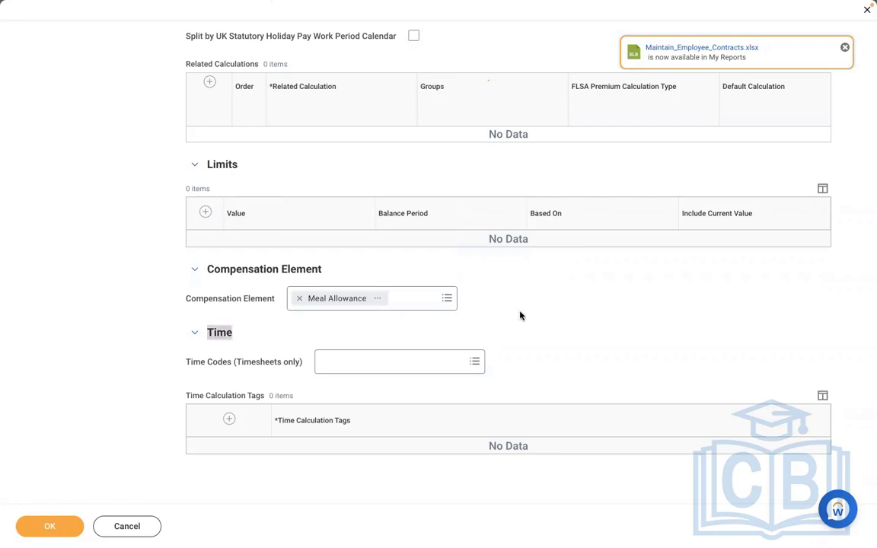
left_click(520, 312)
Add the pay component group Adds to Gross [CAN USA] in the earning's non-effective-dated details
scroll(520, 315, "up", 5)
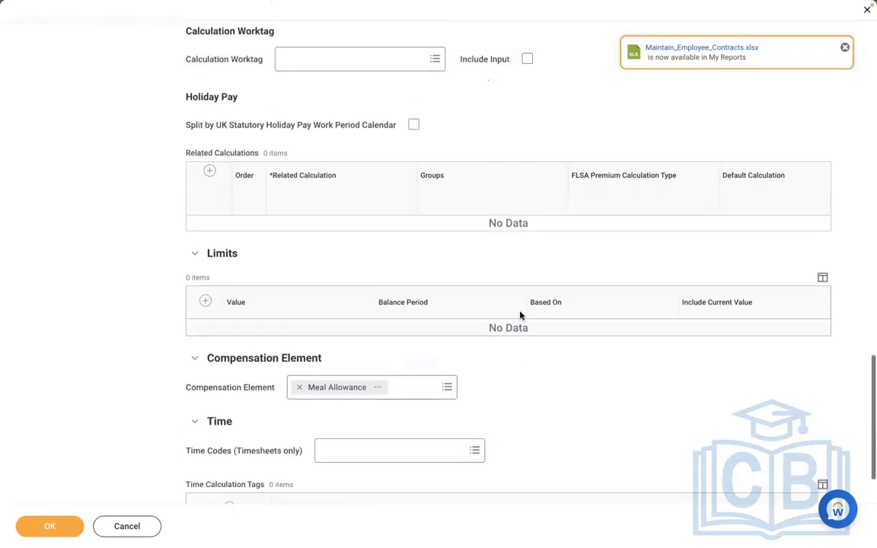
scroll(520, 315, "up", 8)
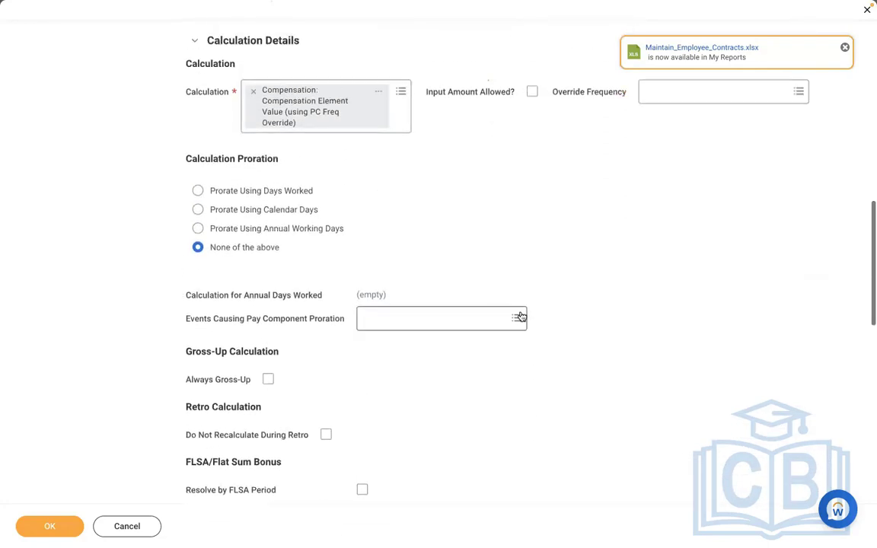
scroll(520, 315, "up", 4)
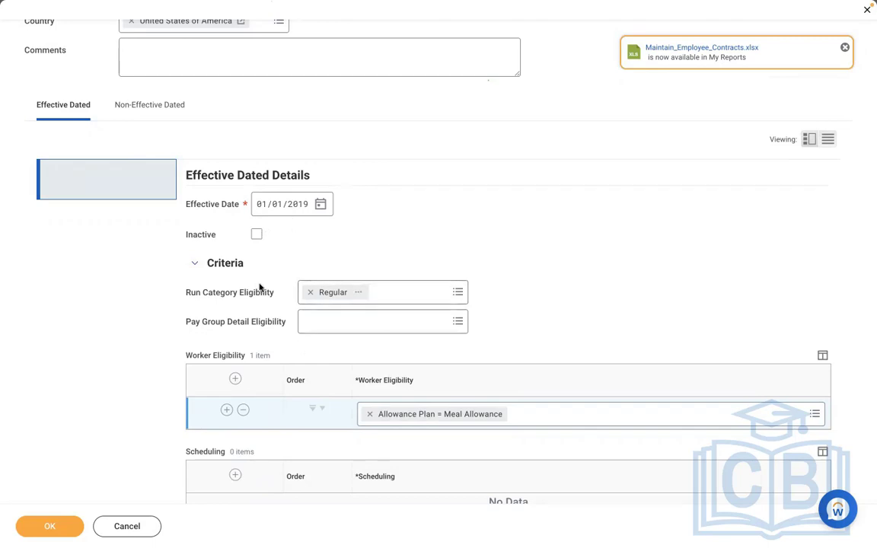
left_click(159, 119)
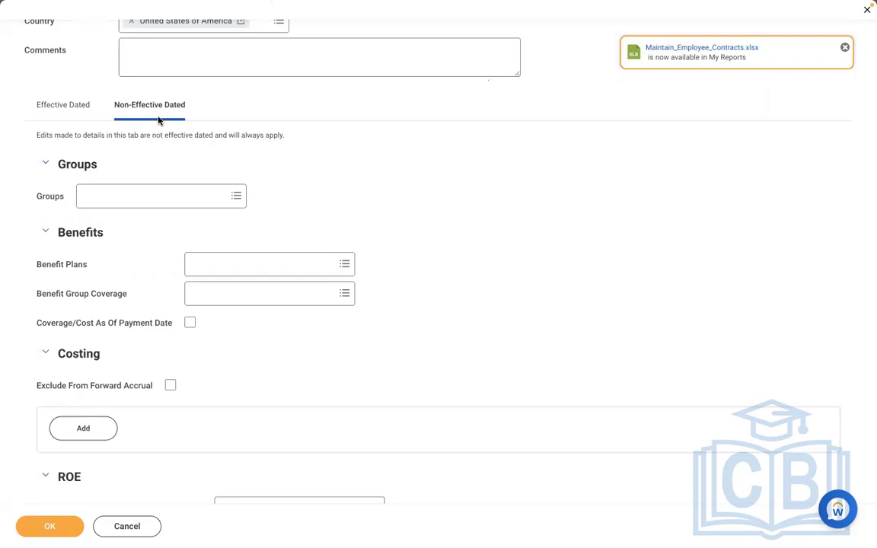
left_click(134, 195)
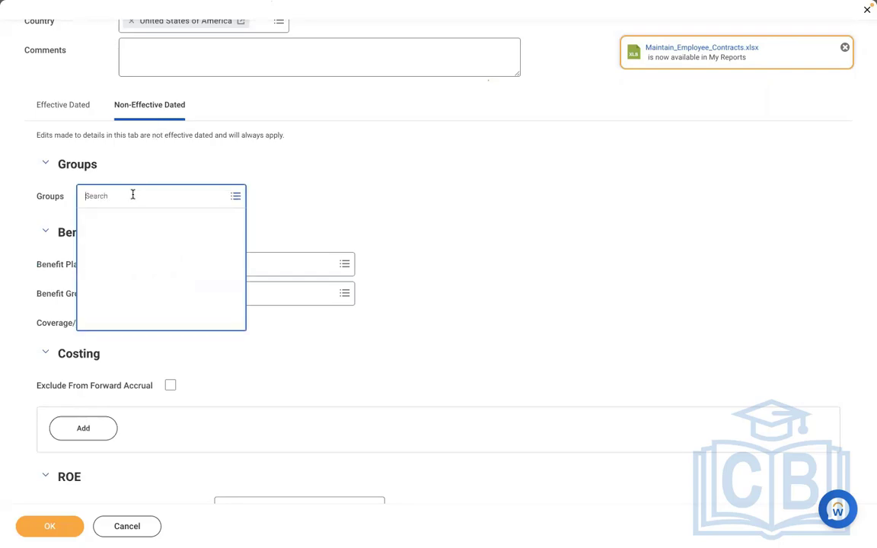
type("ADD TO GROSS")
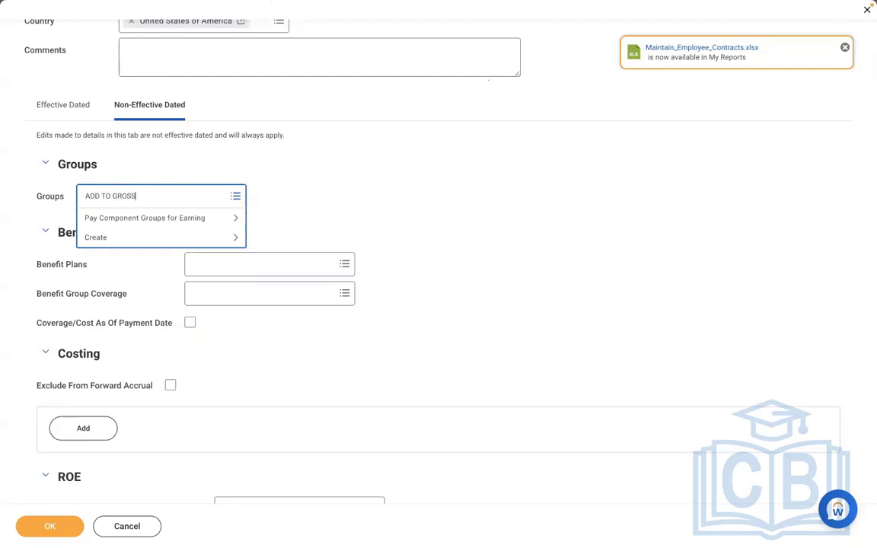
key("Return")
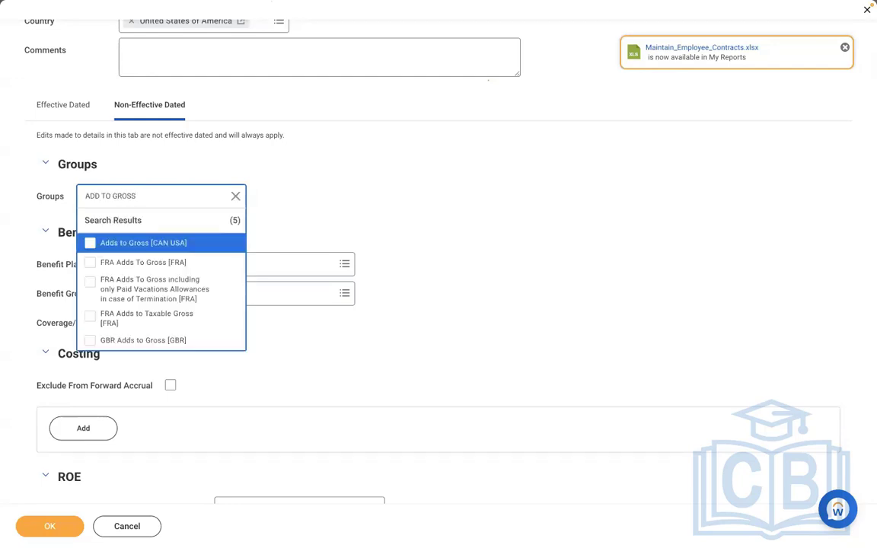
left_click(108, 246)
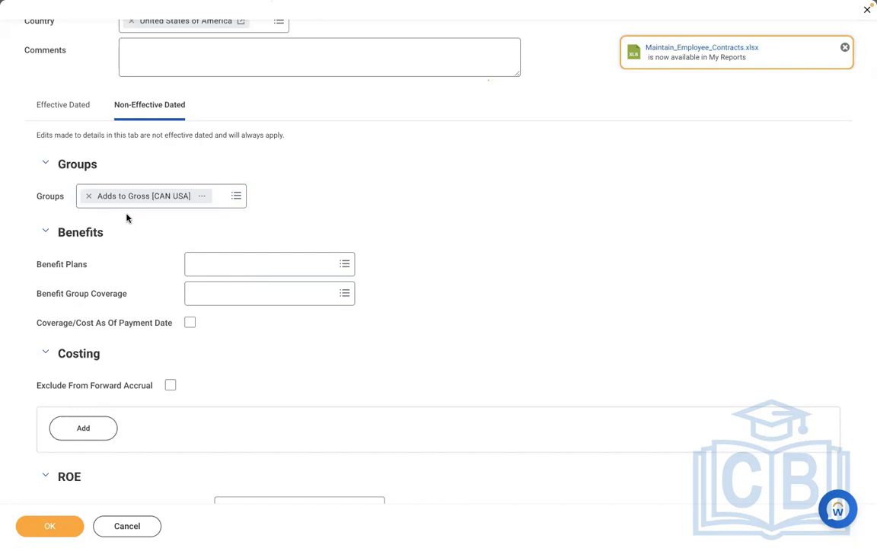
Add the groups Federal Taxable (Withhold Taxes) [USA] and State Withholding Taxable (Withhold Taxes) [USA] to the earning
left_click(224, 199)
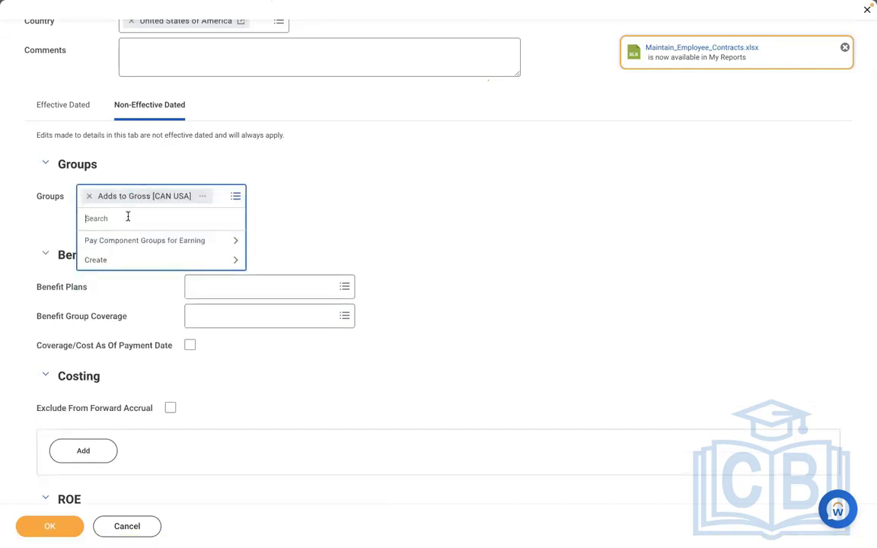
type("FEDERAL")
key("Return")
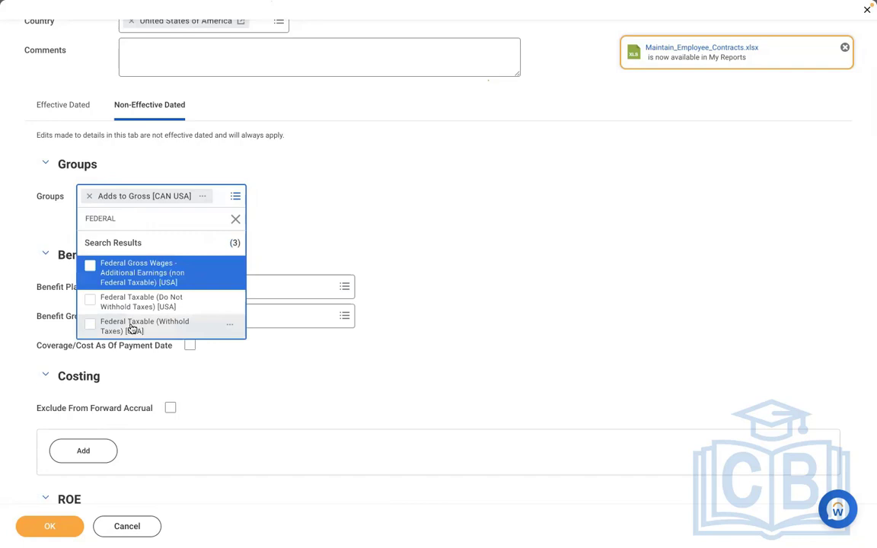
left_click(131, 328)
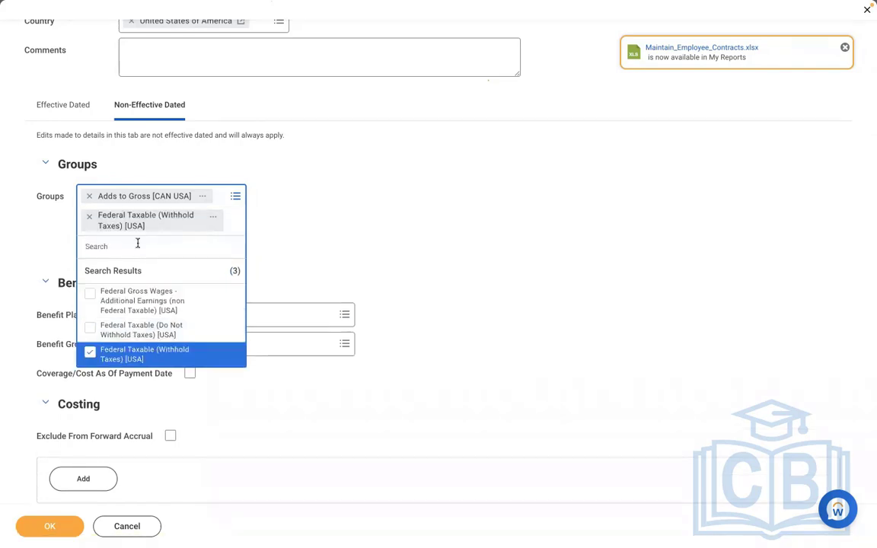
type("STATE")
key("Return")
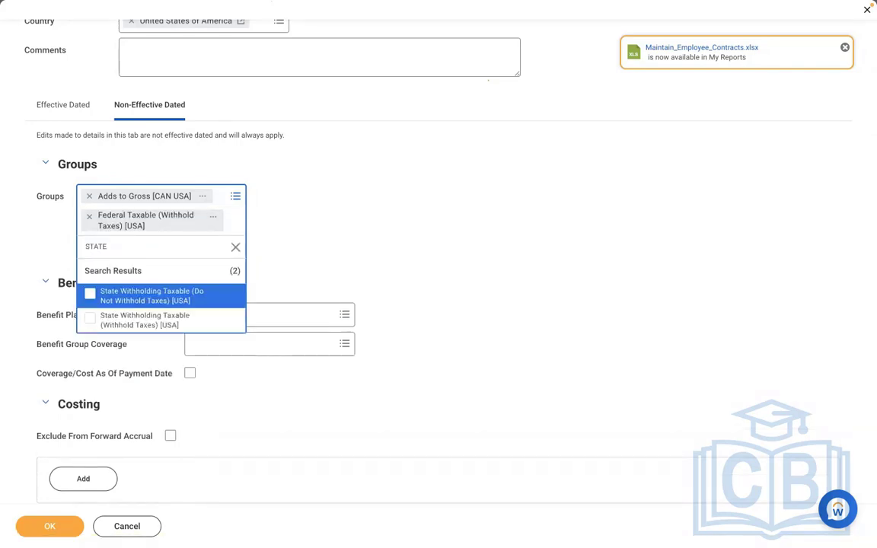
left_click(145, 320)
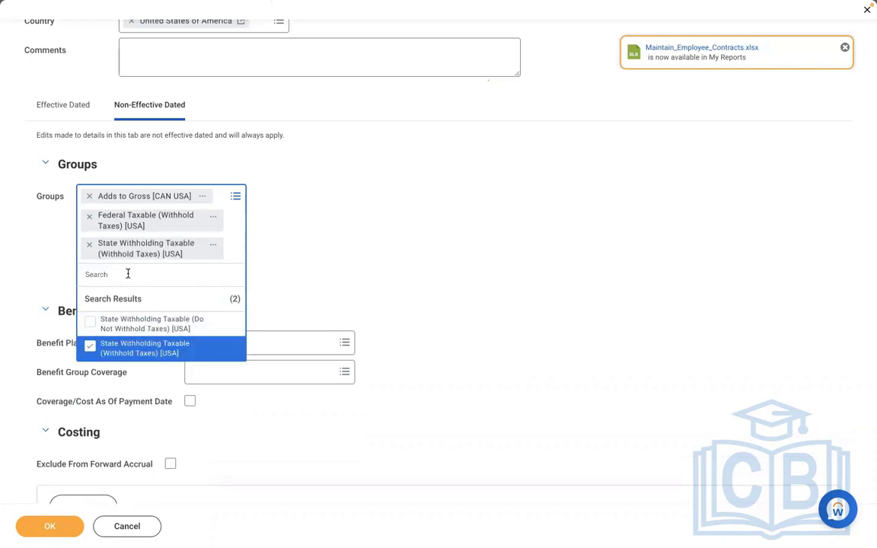
Add the groups Local Withholding Taxable (Withhold Taxes) [USA] and SUI Taxable [USA] to the earning
type("CITY")
key("Return")
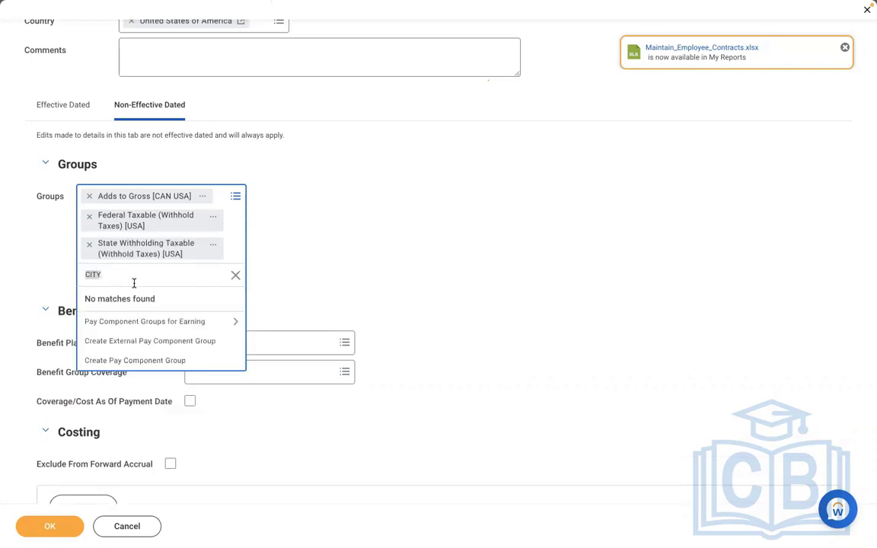
type("LOCAL")
key("Return")
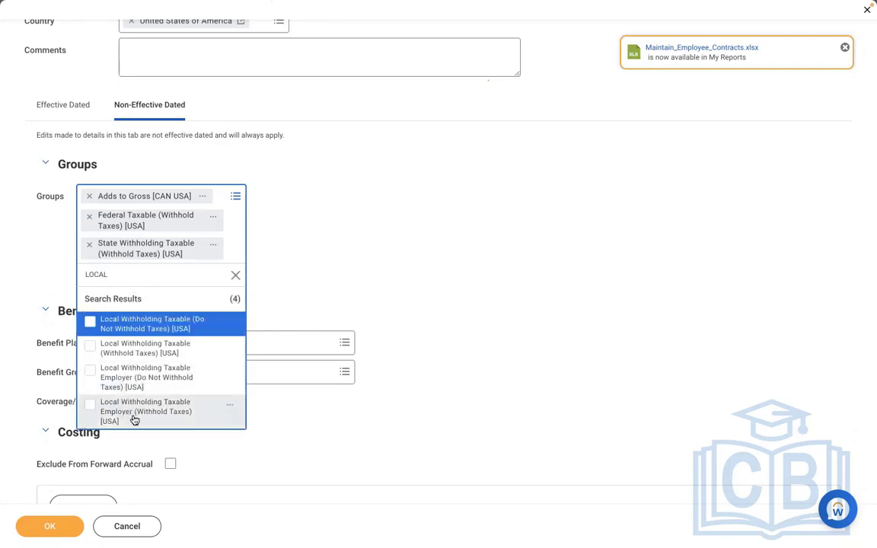
left_click(112, 345)
type("SUI")
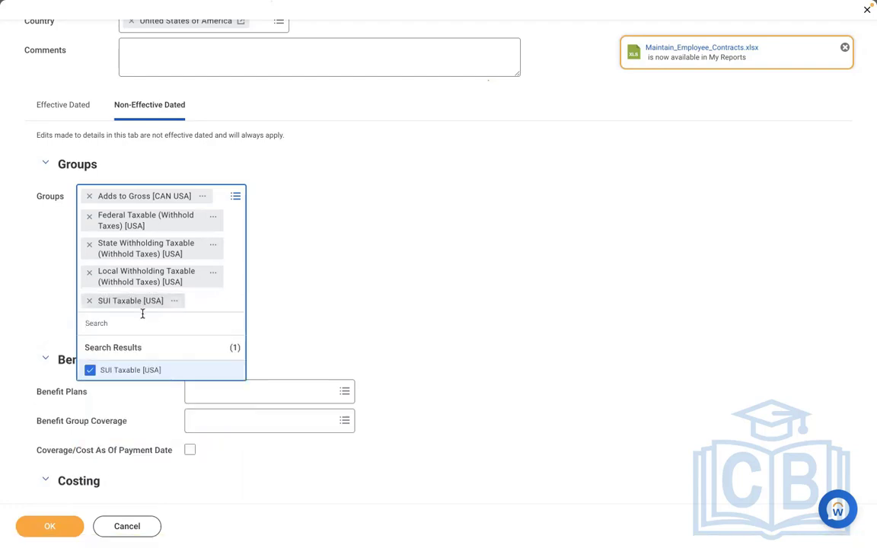
type("FUI")
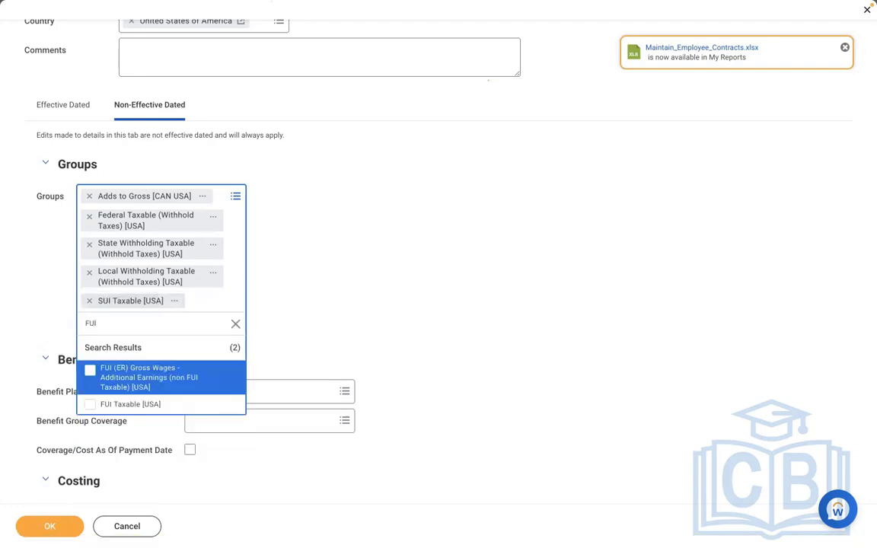
Add the pay component group FUI Taxable [USA] to the earning
left_click(134, 406)
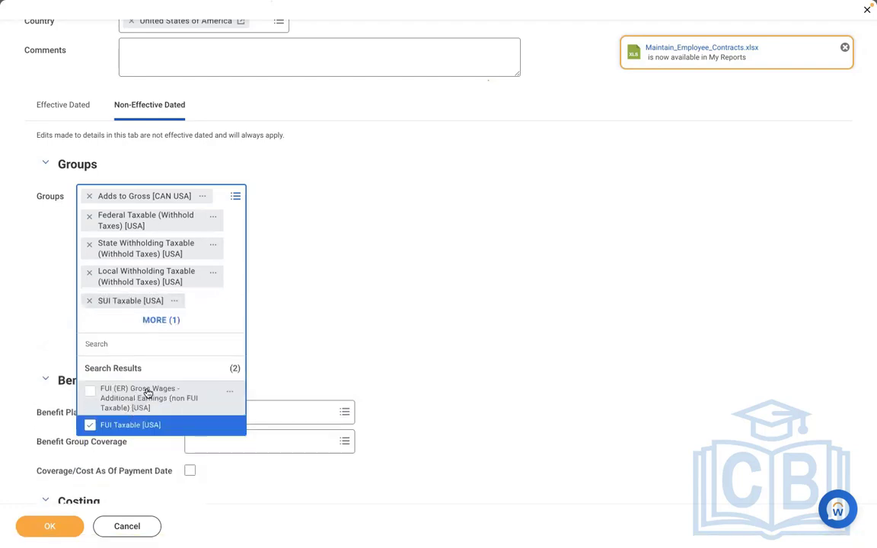
left_click(337, 326)
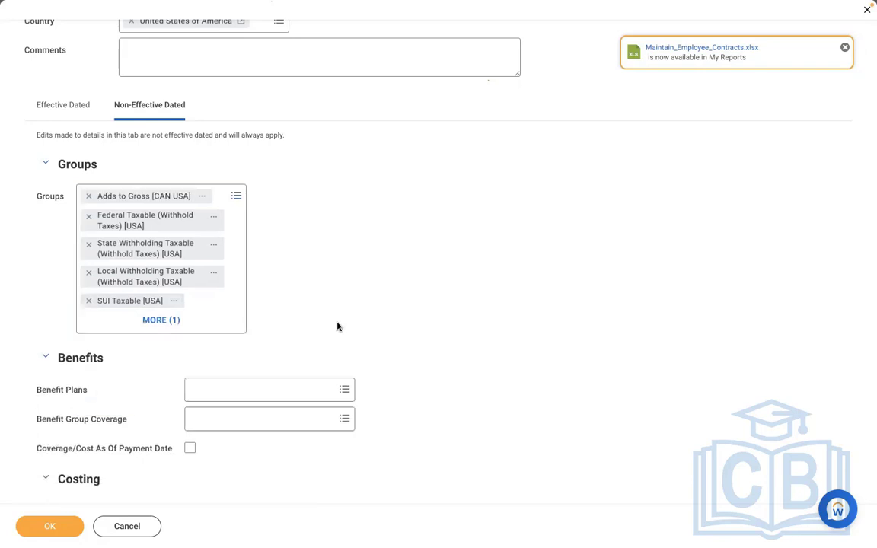
Review the earning's effective-dated criteria and calculation details, and submit the AMD - Meal Allowance earning
left_click(70, 104)
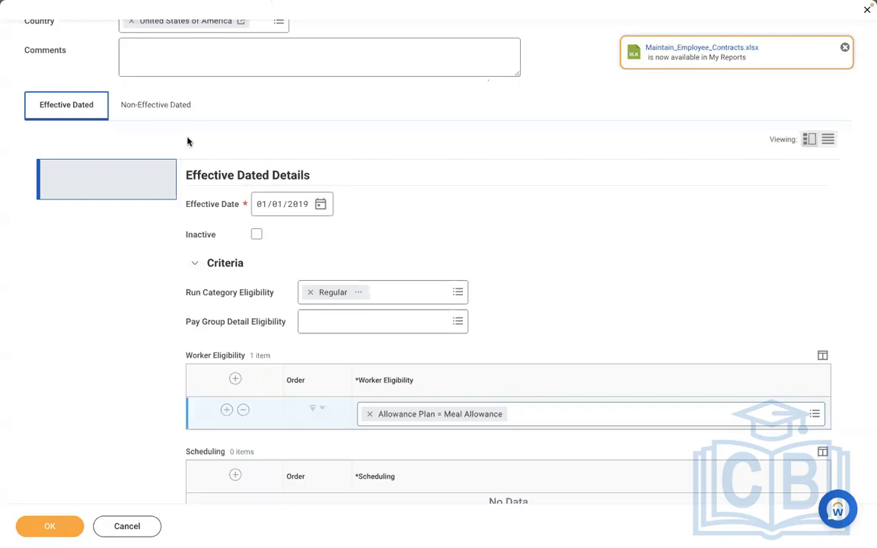
left_click(420, 184)
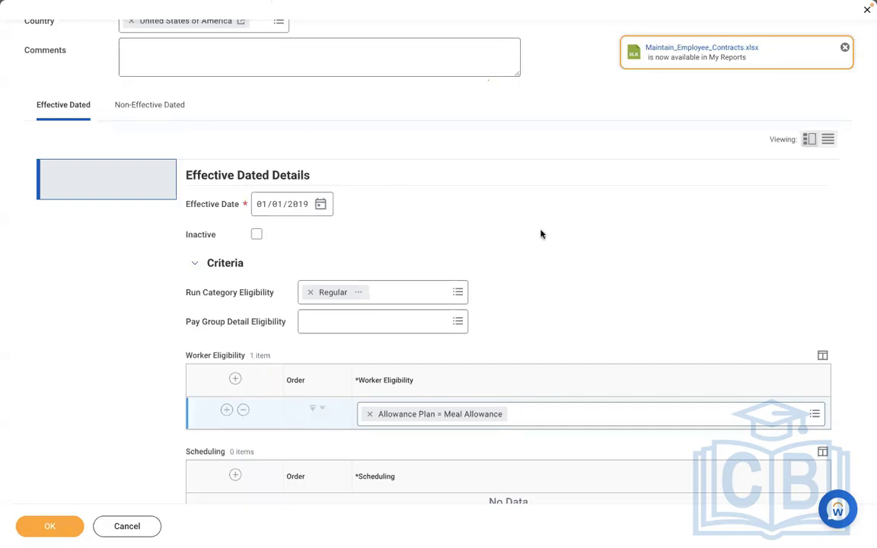
scroll(540, 234, "down", 3)
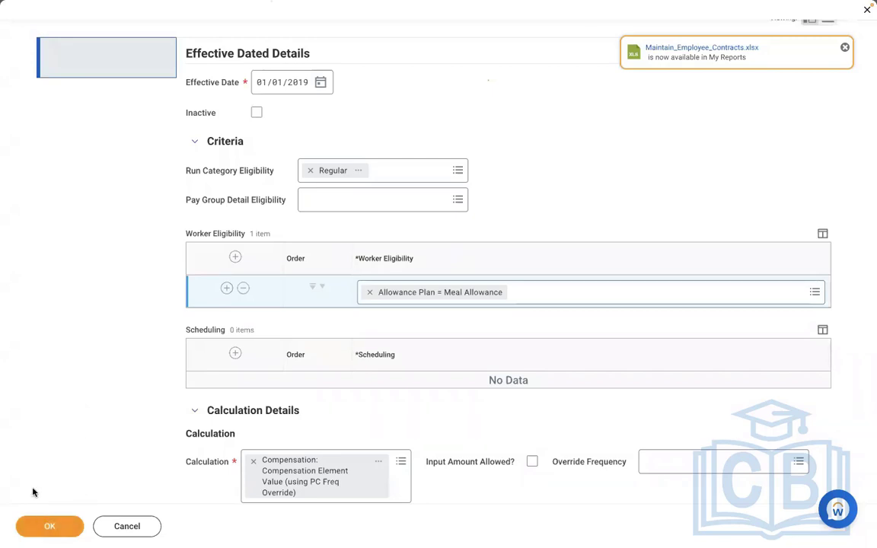
left_click(43, 528)
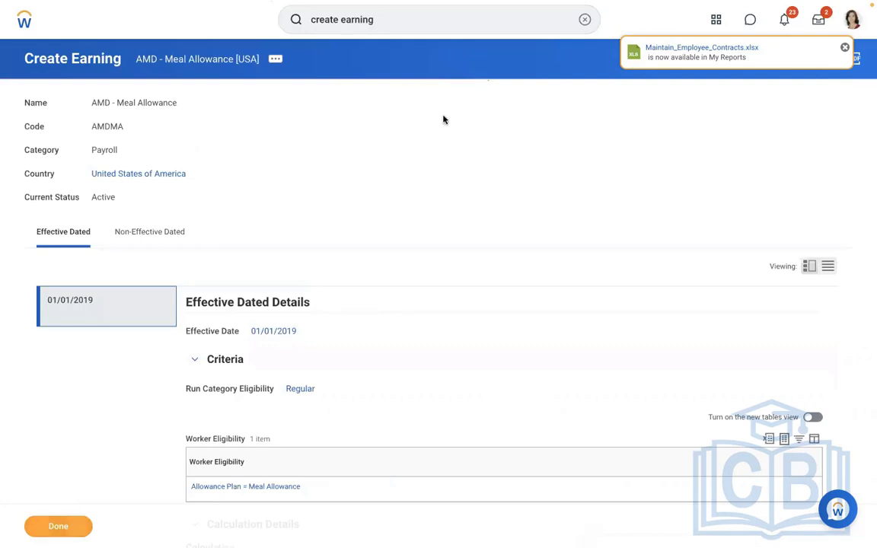
Find the General Counsel employee by name and open the payroll results on the worker's profile
left_click(582, 29)
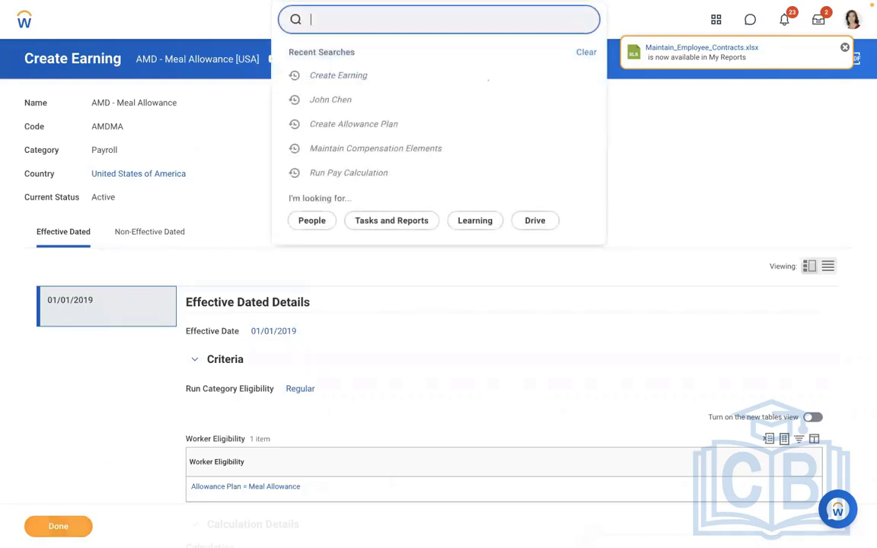
type("JOHN CHEN")
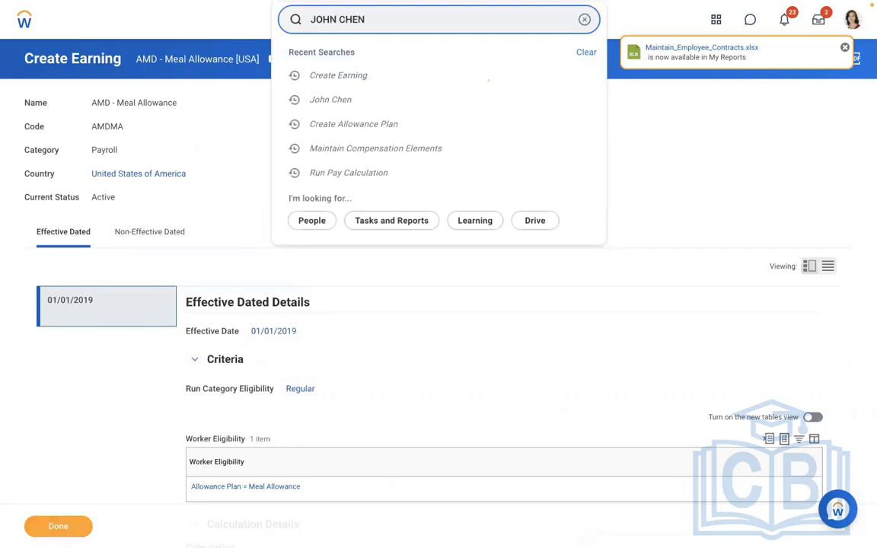
left_click(332, 64)
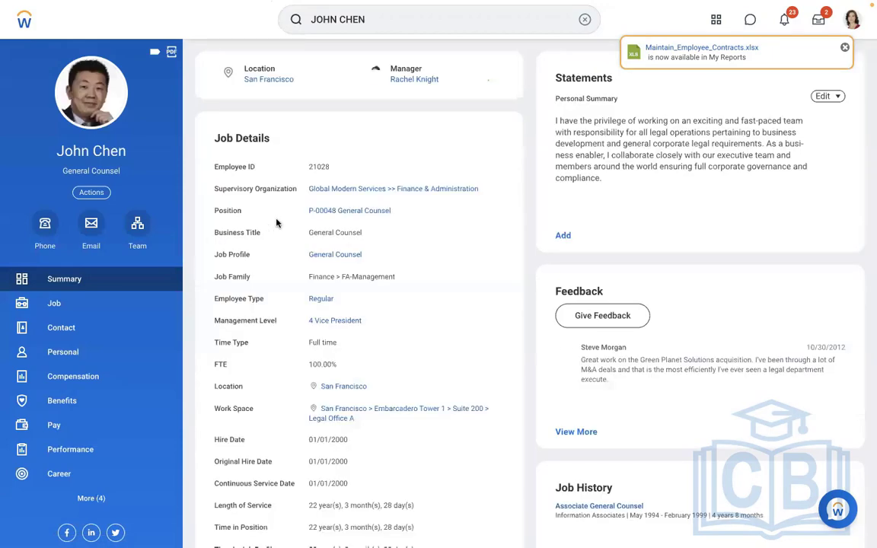
left_click(50, 444)
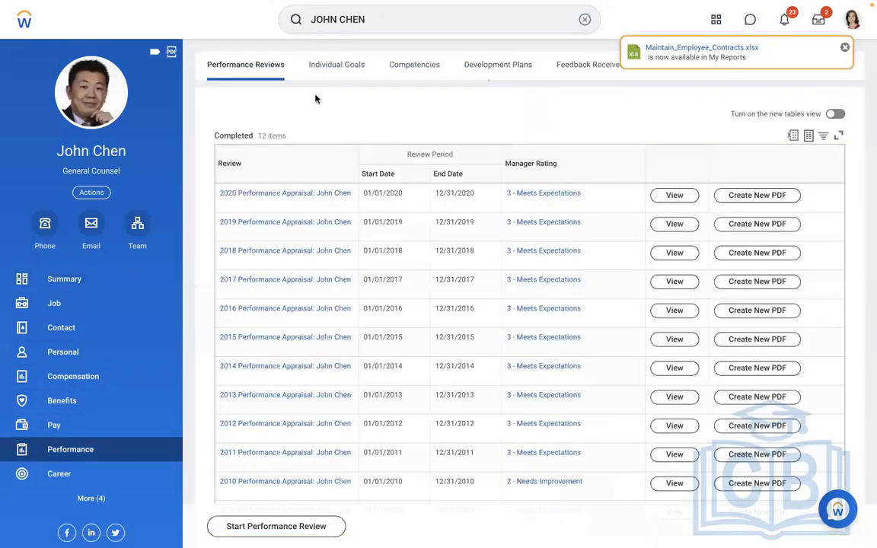
left_click(45, 431)
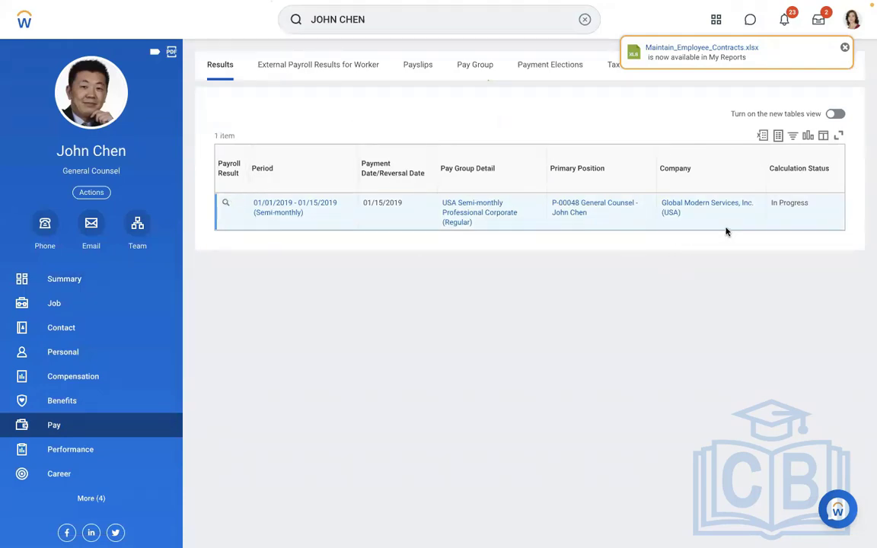
Check the calculation status and available pay calculation actions of the 01/01/2019 - 01/15/2019 payroll result
left_click_drag(820, 202, 773, 202)
left_click(330, 323)
left_click(239, 205)
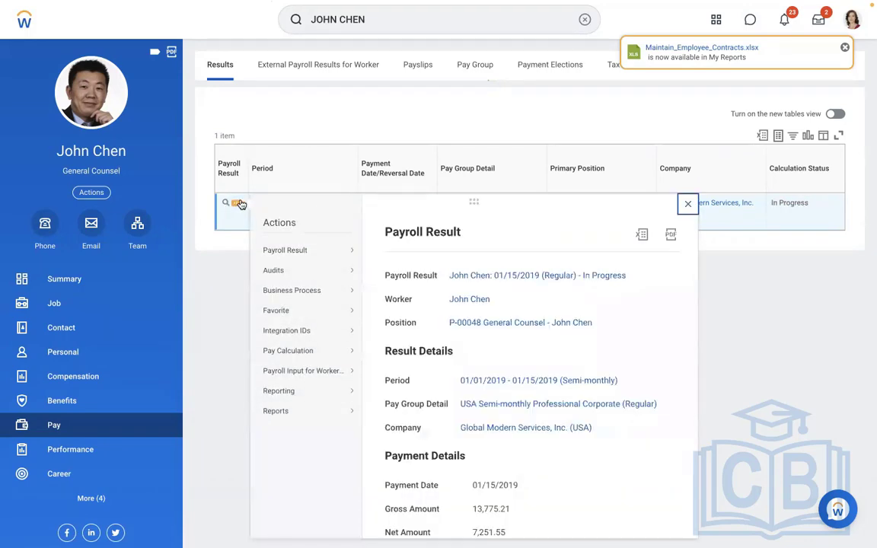
mouse_move(306, 356)
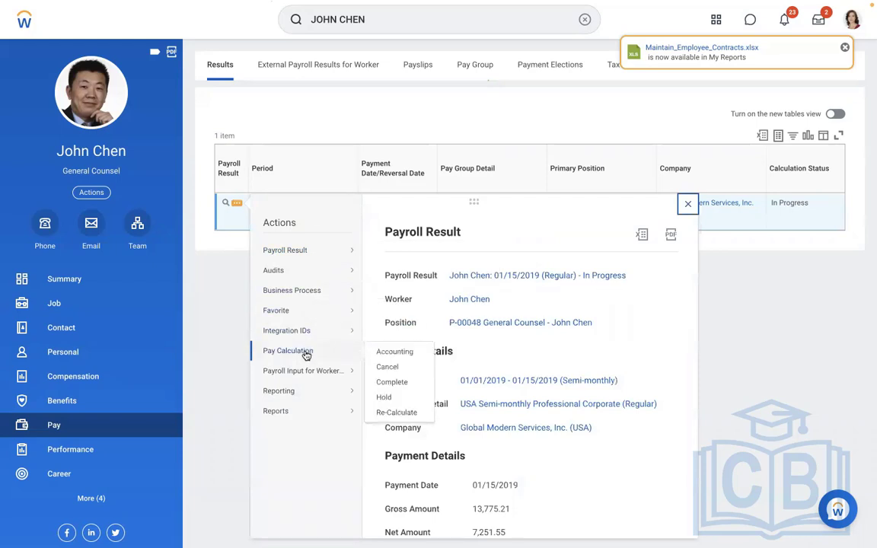
left_click(207, 257)
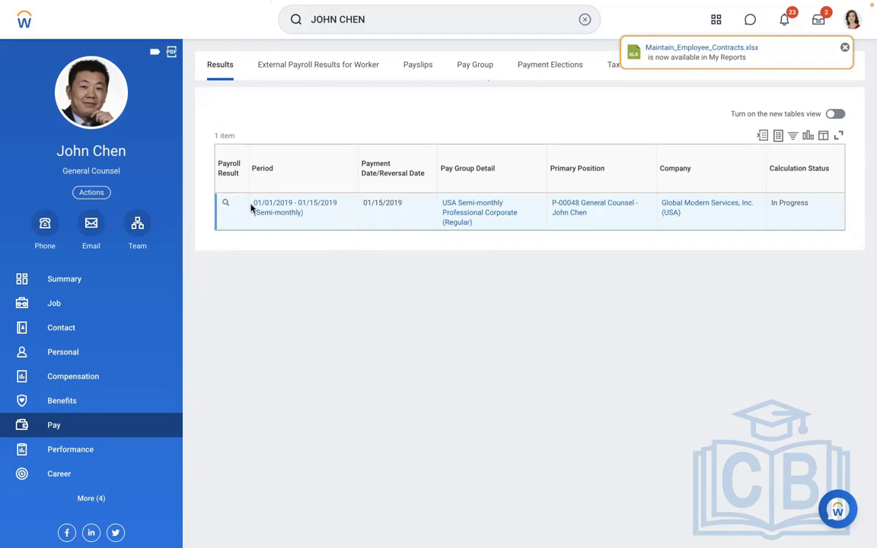
Check the current gross and re-calculate the worker's pay calculation for the 01/01/2019 - 01/15/2019 semi-monthly period
mouse_move(236, 206)
left_click(237, 208)
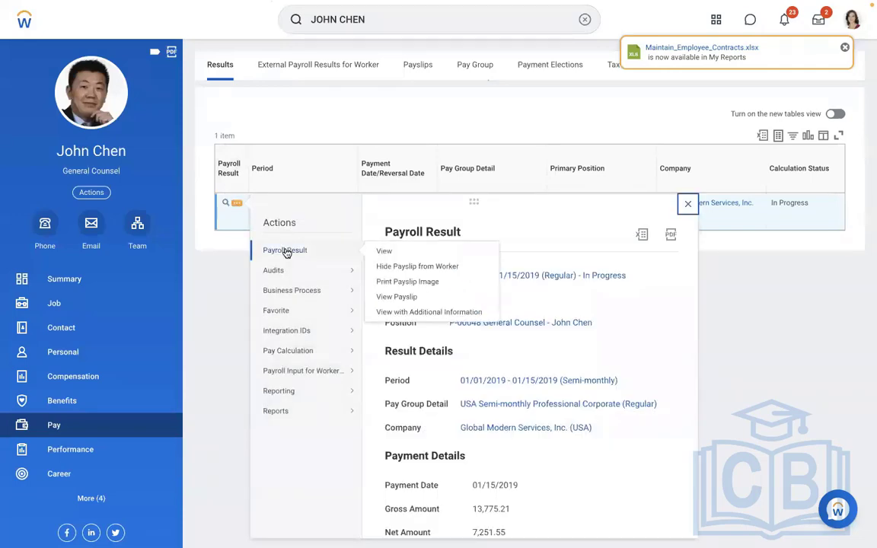
mouse_move(295, 350)
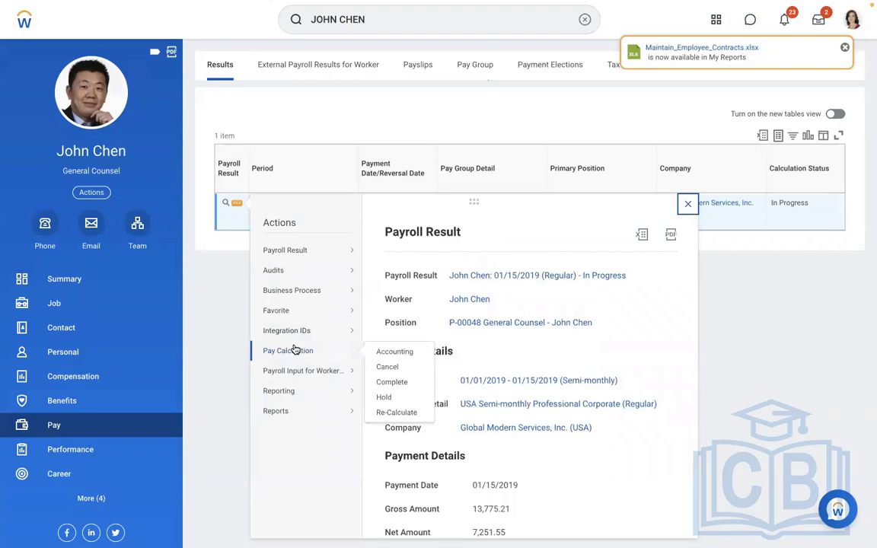
left_click(381, 412)
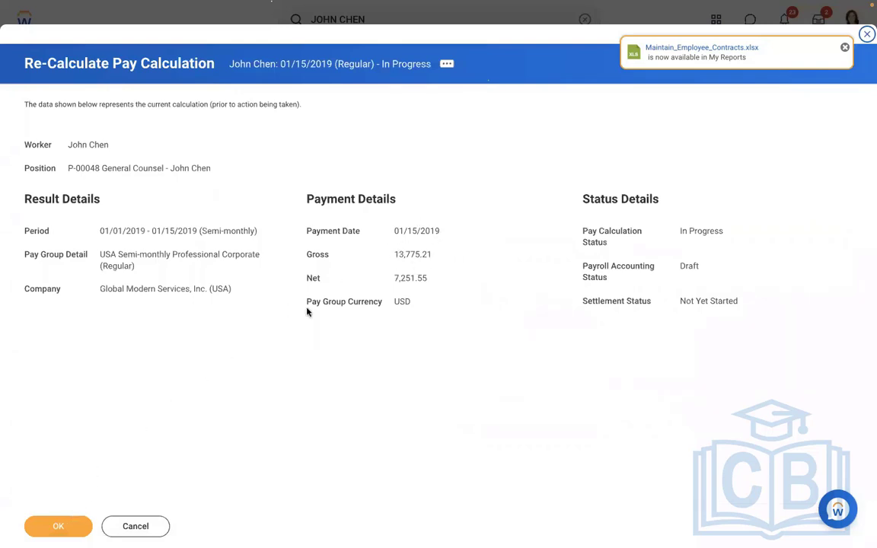
left_click_drag(443, 255, 386, 254)
left_click(406, 259)
left_click_drag(431, 254, 395, 254)
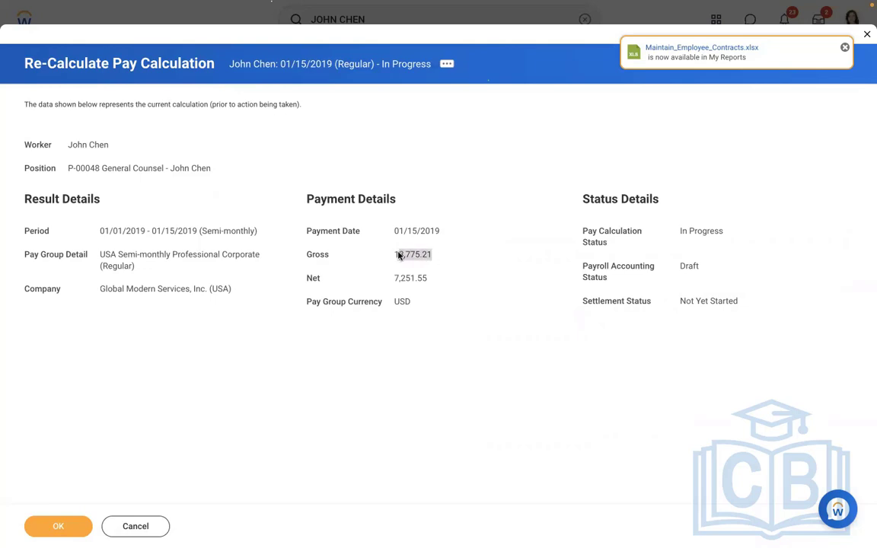
left_click(57, 527)
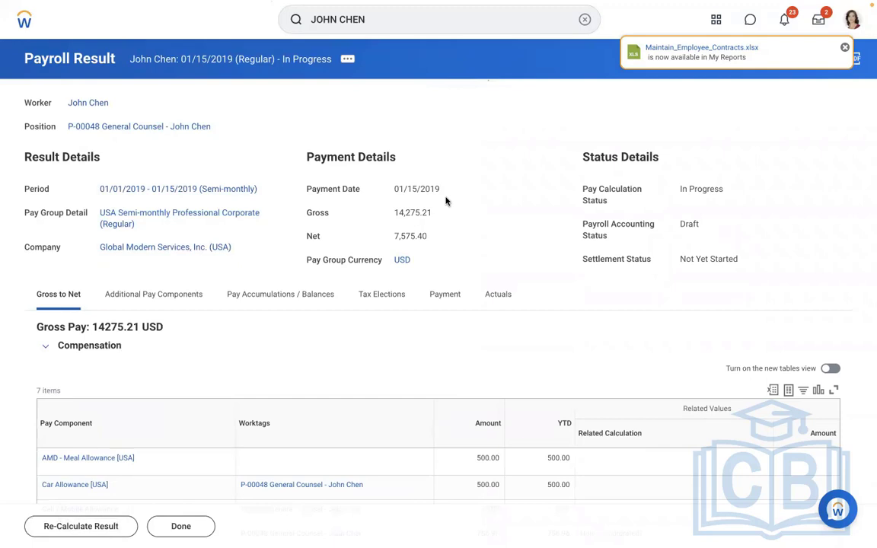
Examine the re-calculated gross and the AMD - Meal Allowance [USA] amounts in the payroll result
left_click_drag(437, 209, 372, 224)
left_click(372, 224)
scroll(488, 223, "down", 3)
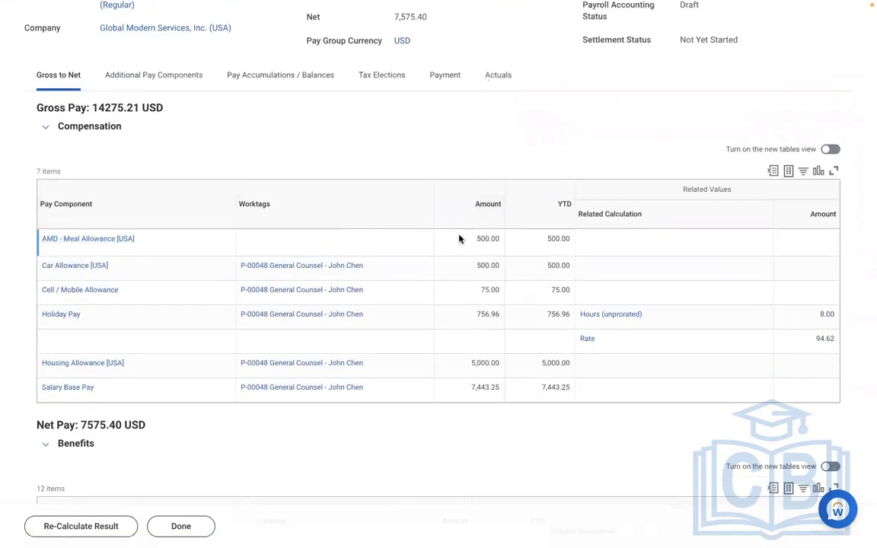
left_click_drag(459, 239, 572, 241)
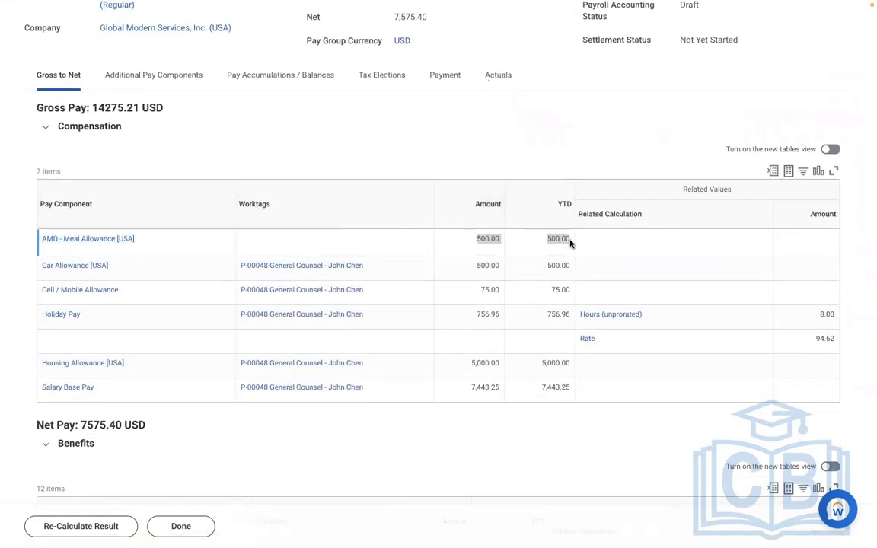
left_click(336, 146)
Open the payslip for the re-calculated payroll result
scroll(336, 147, "up", 3)
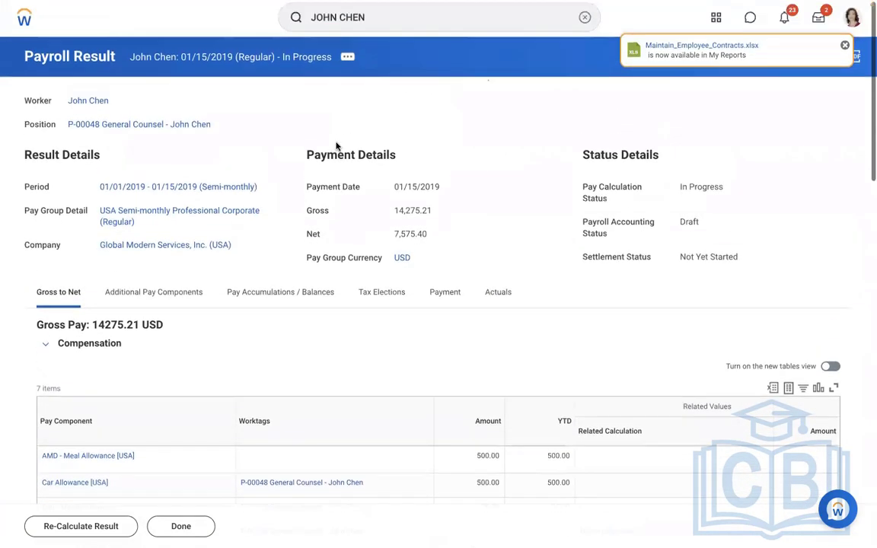
left_click(348, 60)
mouse_move(406, 205)
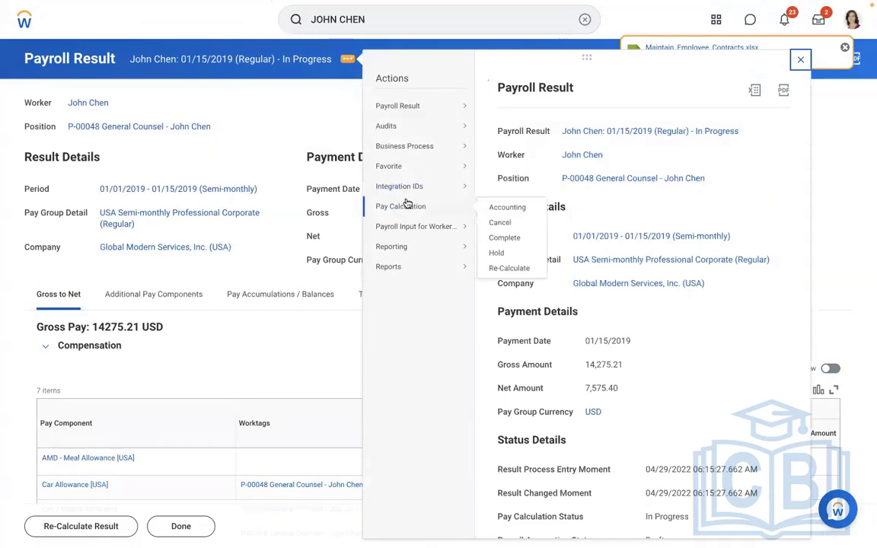
mouse_move(409, 103)
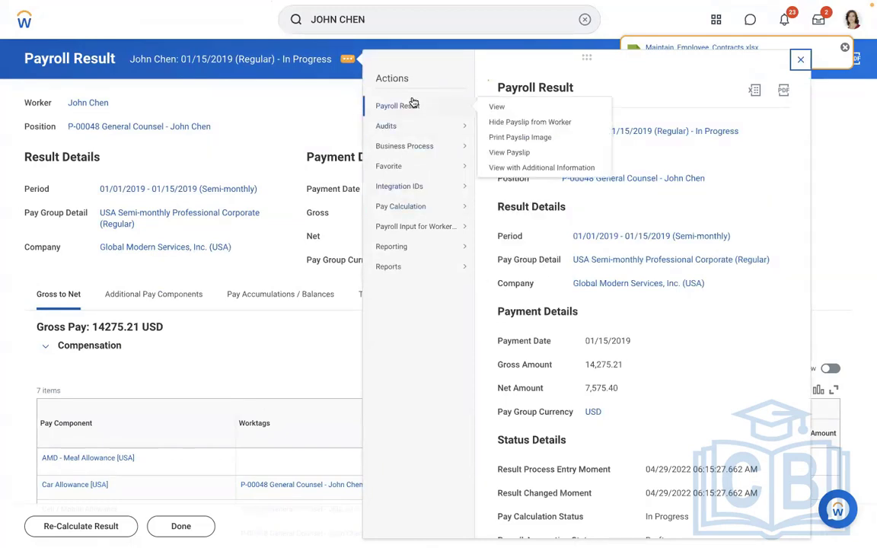
left_click(503, 139)
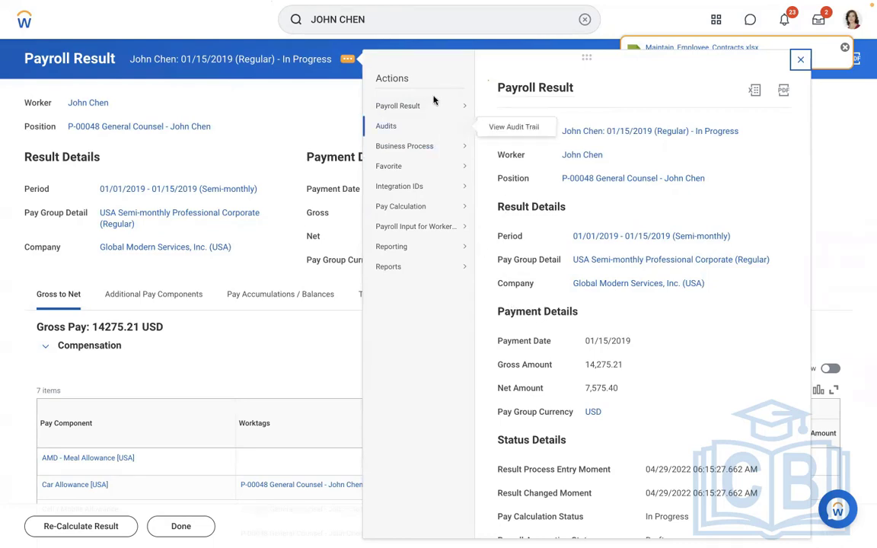
mouse_move(435, 105)
left_click(508, 152)
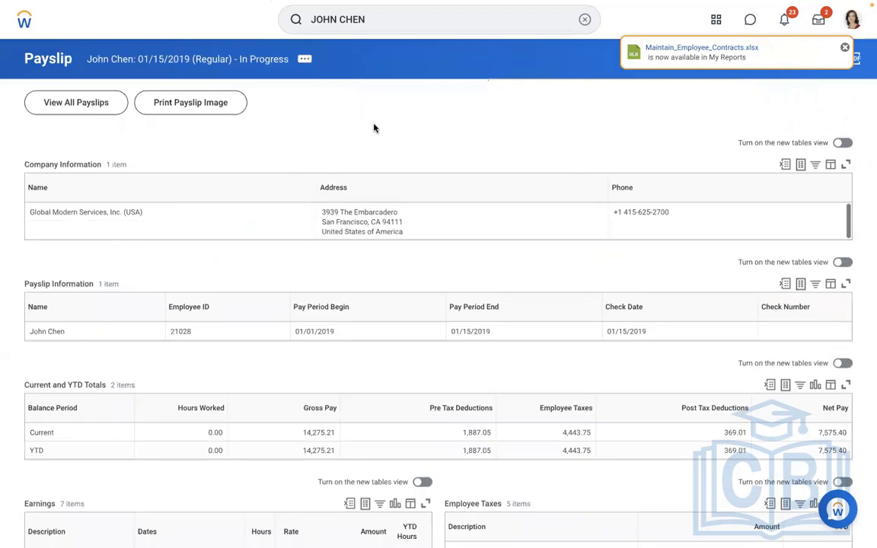
Examine the AMD - Meal Allowance line among the payslip's earnings
scroll(374, 128, "down", 3)
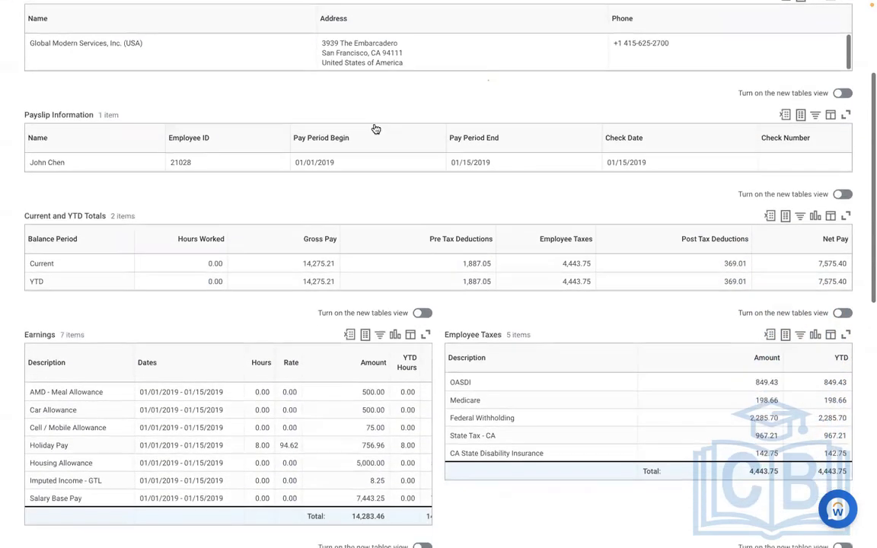
scroll(374, 128, "down", 3)
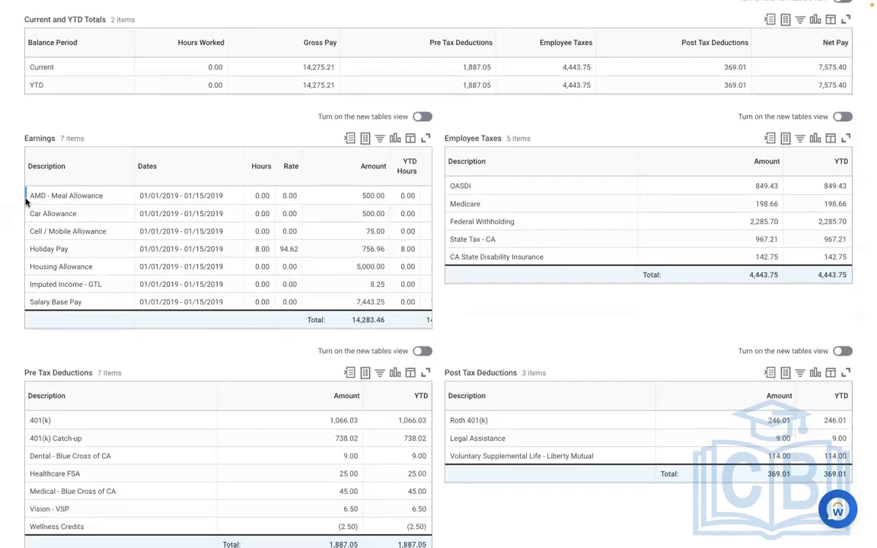
left_click_drag(27, 196, 400, 201)
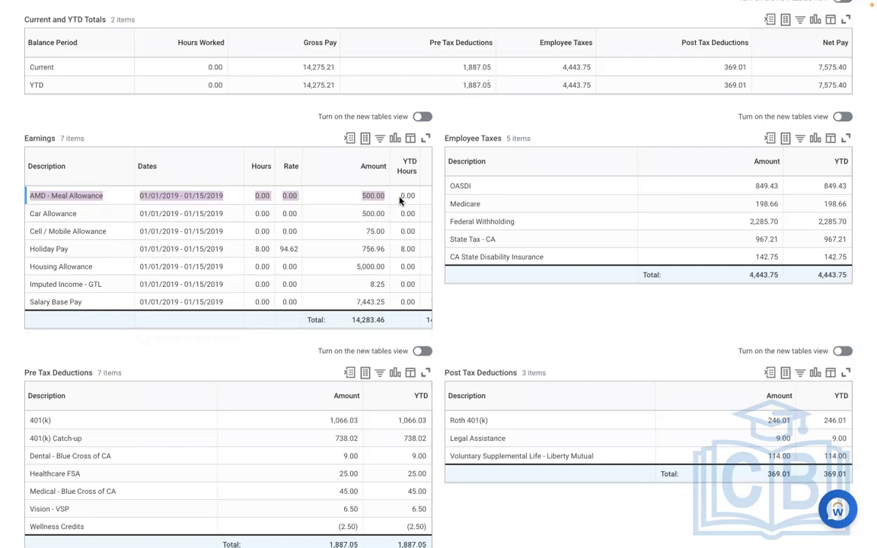
Switch to the Word notes and write ALLOWANCE PLAN on a new line a few lines below RATE = 100 USD
key("ctrl+Left")
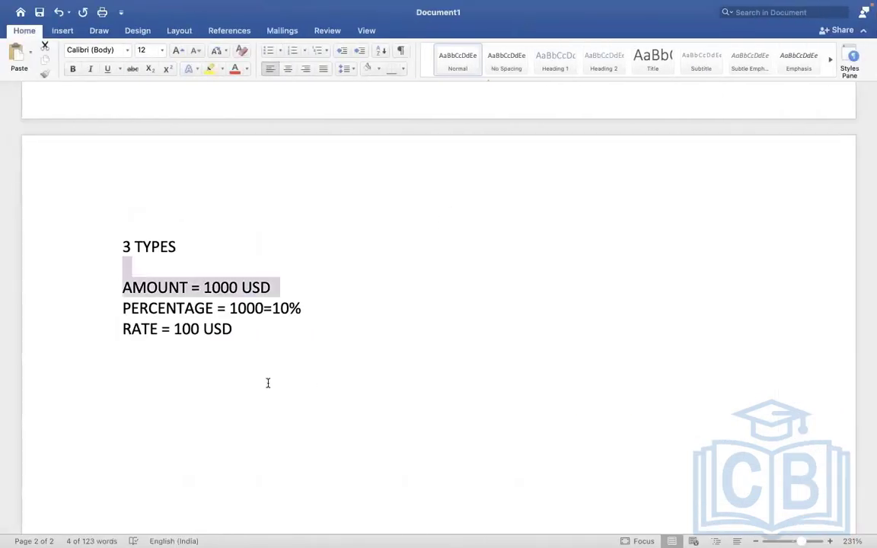
left_click(268, 383)
key("Return")
key("Return")
key("Return")
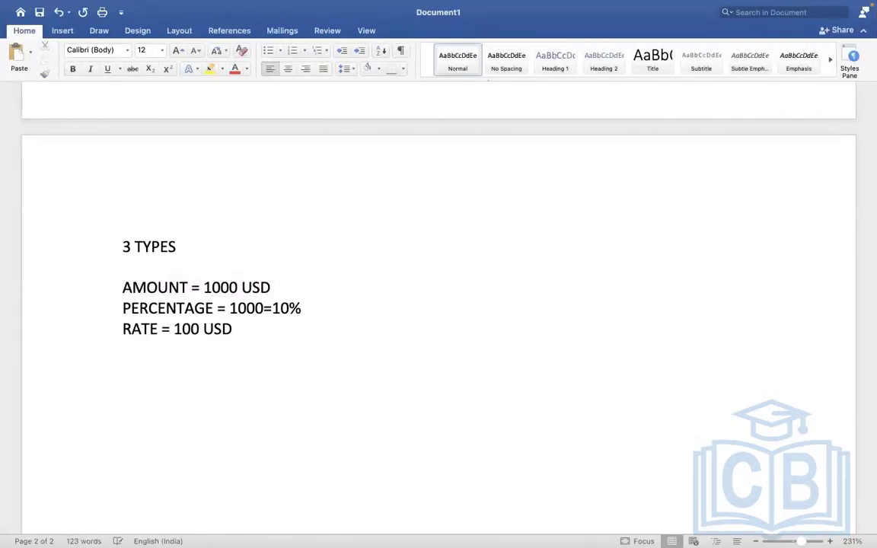
type("ALLOWANCE ")
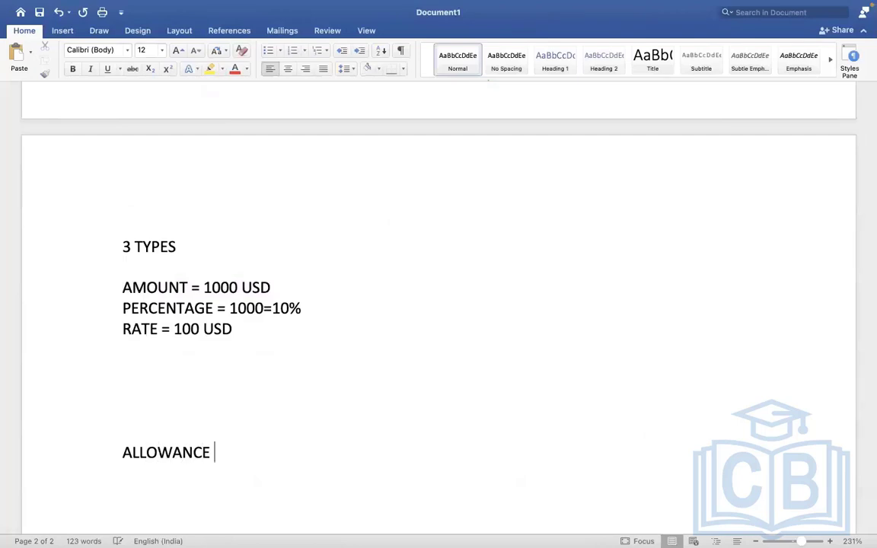
type("PLAN          COMP ")
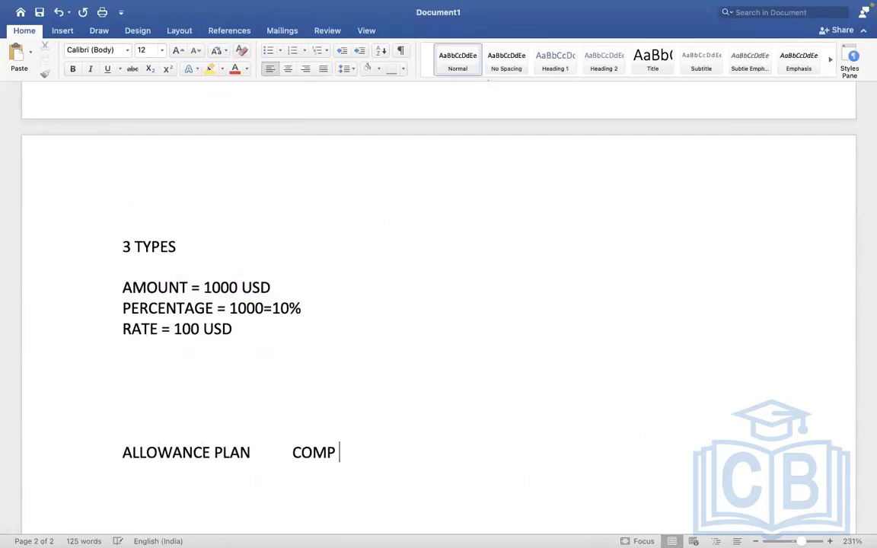
type("ELEEMNT")
Add COMP ELEMENT and EARNING after ALLOWANCE PLAN on the same line, spaced apart
key("BackSpace")
key("BackSpace")
key("BackSpace")
key("BackSpace")
type("MENT")
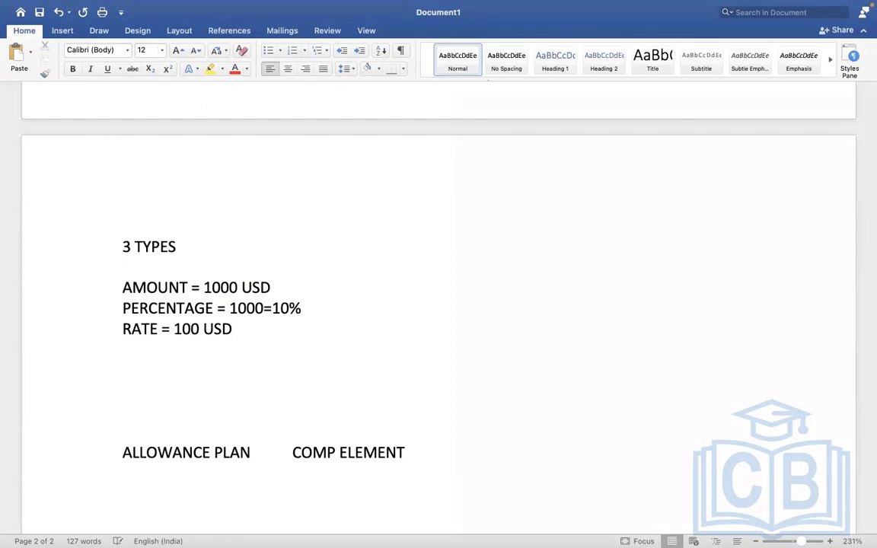
type("EARNING")
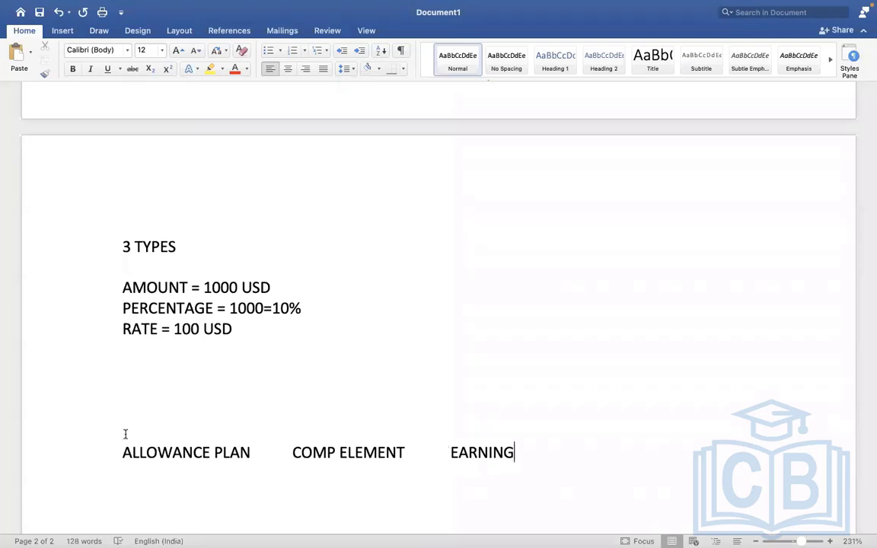
Highlight COMP ELEMENT in yellow
left_click_drag(281, 454, 308, 455)
left_click(414, 459)
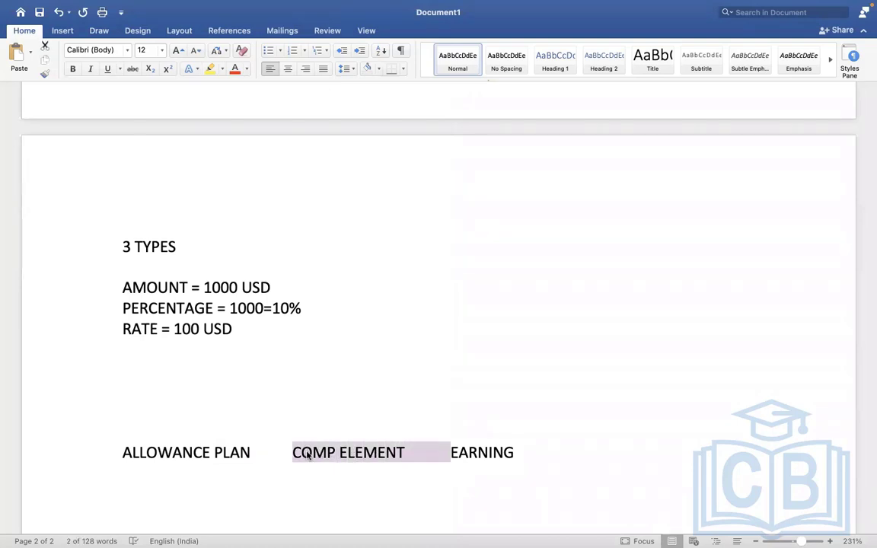
left_click(210, 69)
left_click(336, 257)
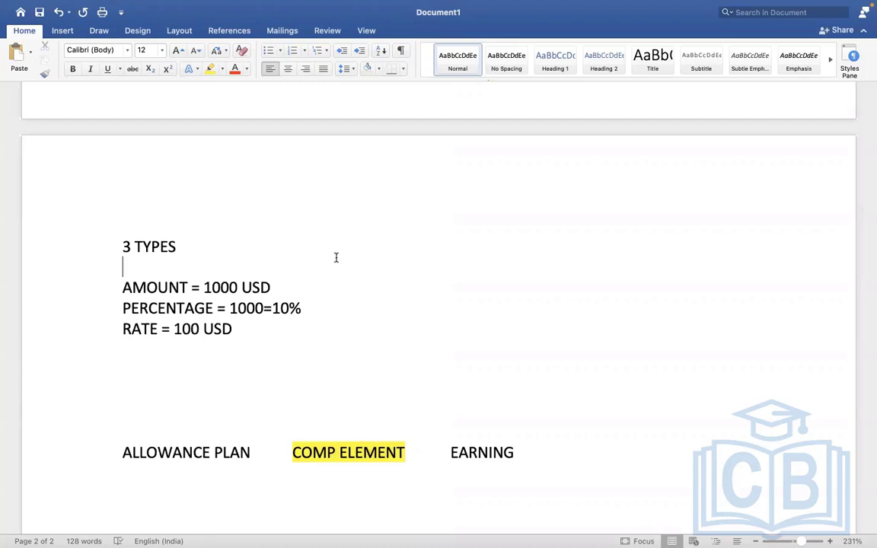
Add blank lines below the allowance plan line and write the headings EARNING and DEDUCTION, separated by an empty line
left_click(544, 462)
key("Return")
key("Return")
key("Return")
key("Return")
key("Return")
key("Return")
key("Return")
key("Return")
key("Return")
key("Return")
key("Return")
key("Return")
key("Return")
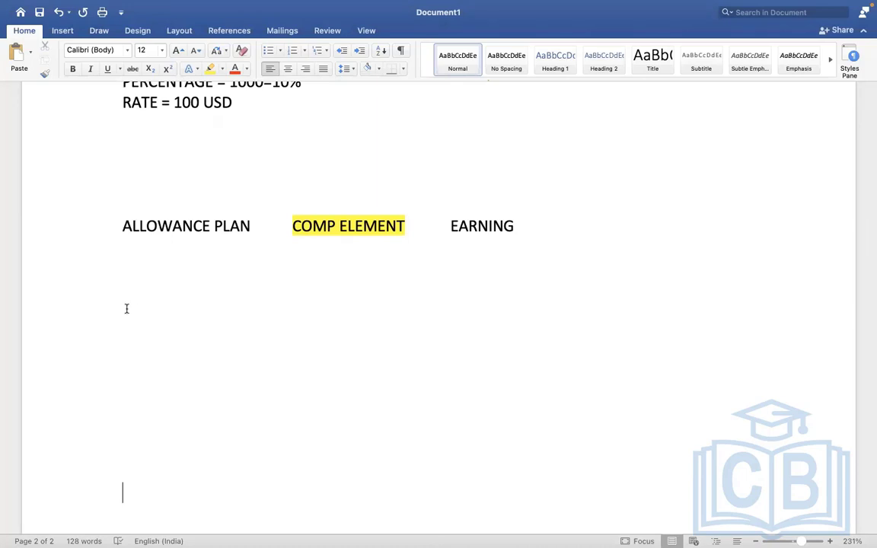
left_click(125, 308)
type("EARNING")
key("Return")
key("Return")
type("DEDUCTION")
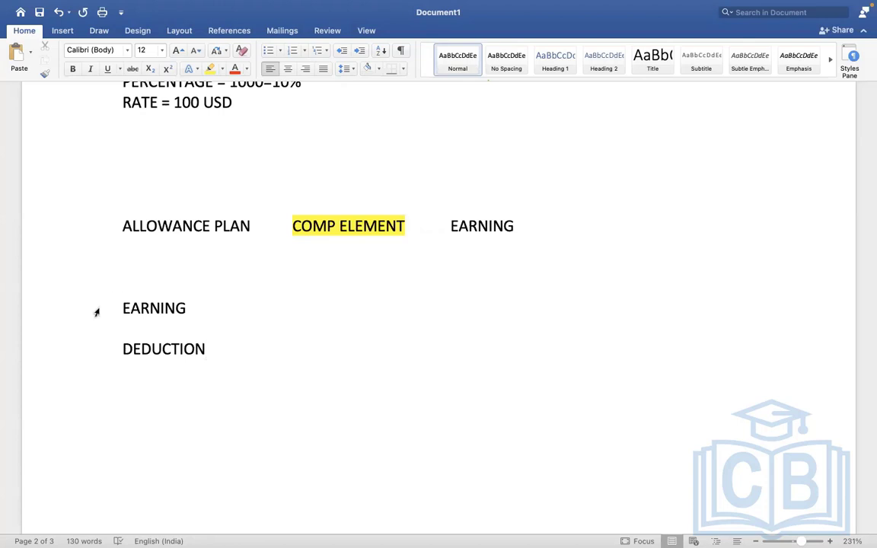
Make room under the EARNING heading and list SALARY and CAR ALLOWANCE there on separate lines
left_click(200, 305)
key("Return")
key("Return")
key("Return")
key("Return")
key("Return")
key("Return")
key("Return")
key("Return")
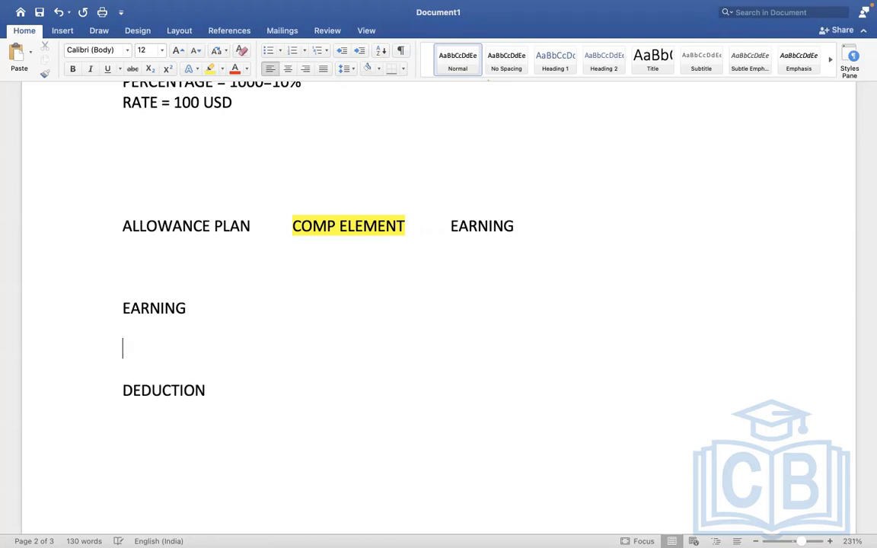
left_click(129, 357)
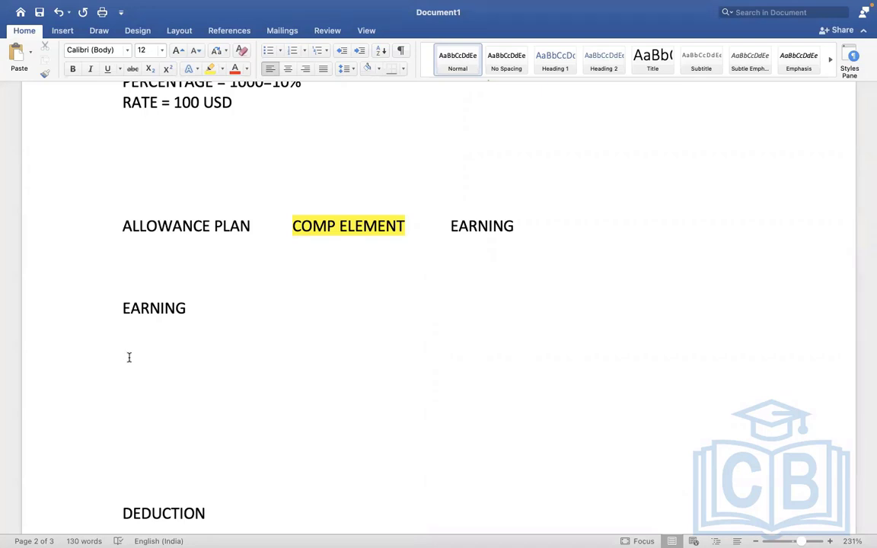
type("SALARY")
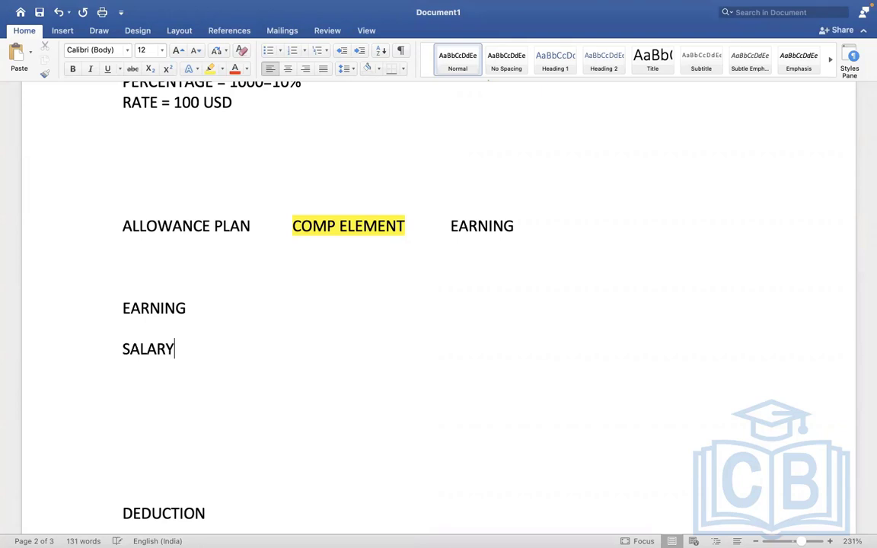
key("Return")
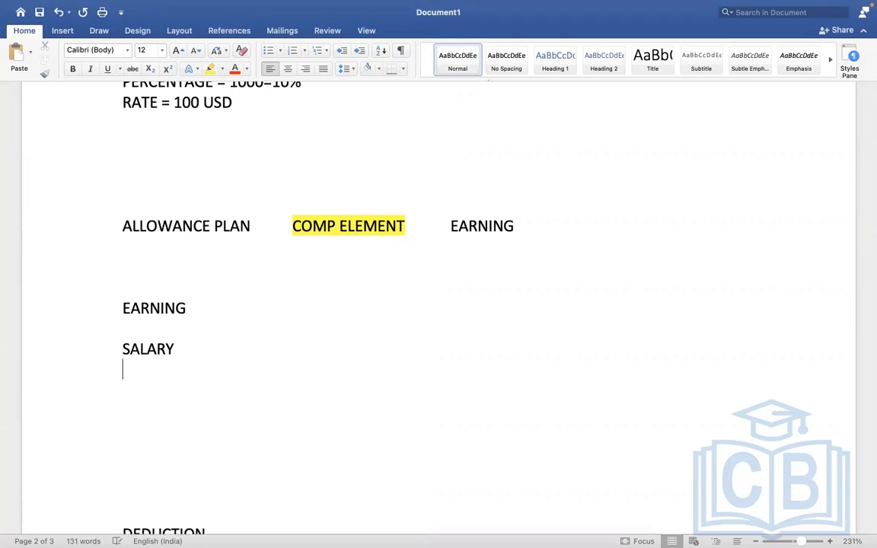
type("CAR ALLOWANCE")
key("Return")
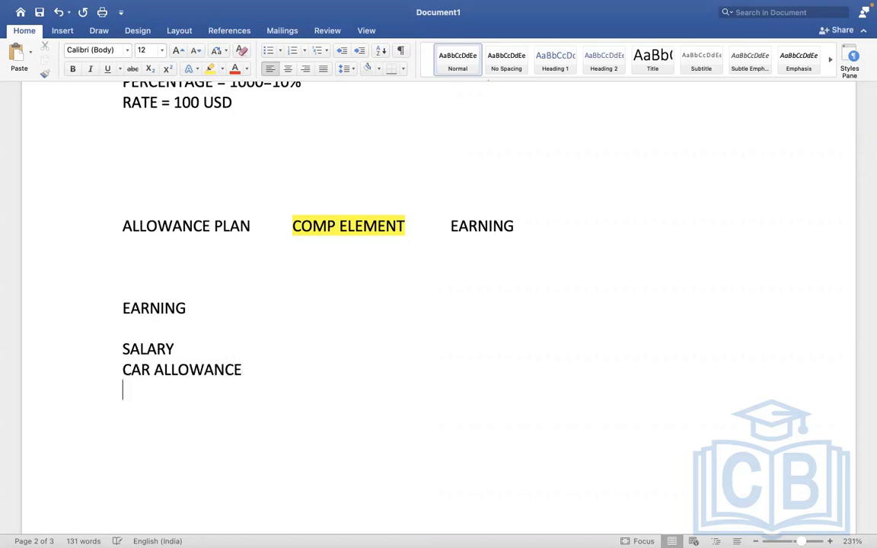
Extend the EARNING list with HOUSING ALLOWANCE and MEAL ALLOWANCE
type("HOUSING ALLOWANCE")
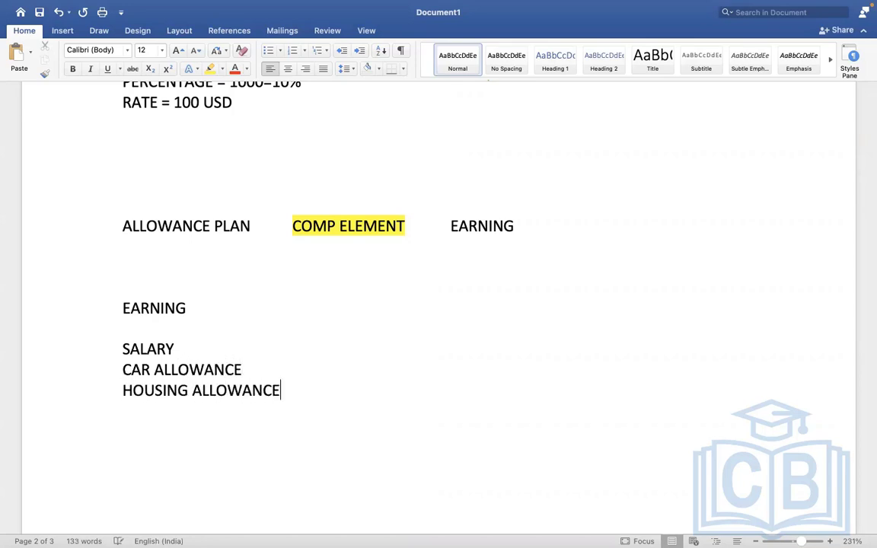
key("Return")
type("MEAL ALLOWANCE")
key("Return")
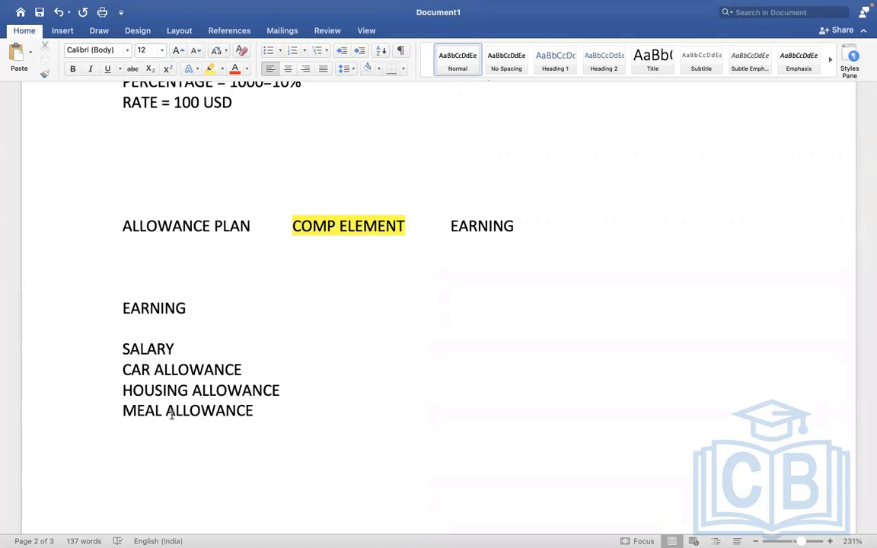
Write SALARY ADVANCE and LOAN on separate lines below the allowances, after an empty line
key("Return")
type("SALARY ADVANCE")
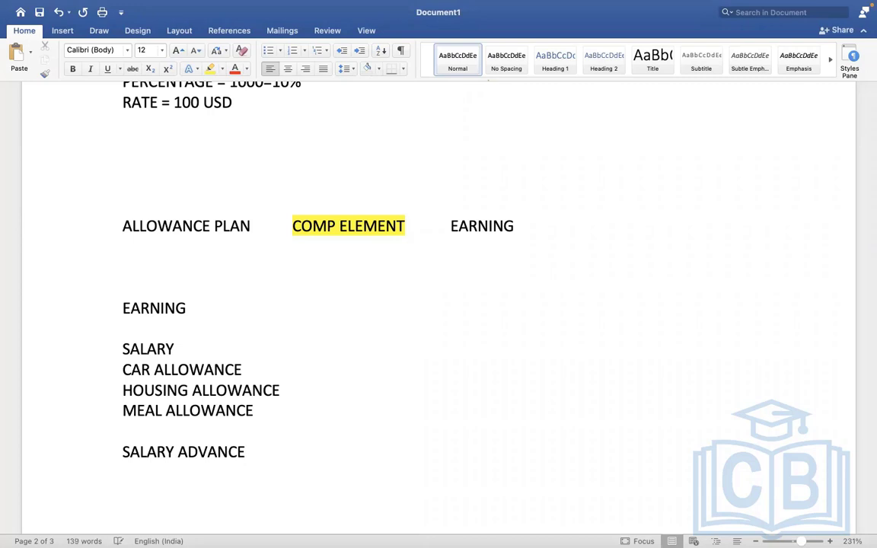
key("Return")
type("LOAN")
left_click_drag(130, 451, 154, 473)
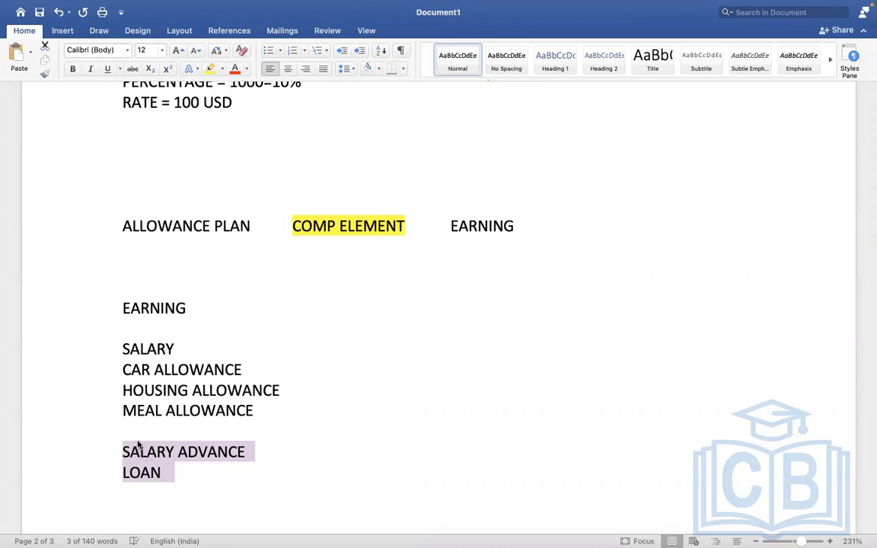
Insert the heading PAYROLL INPUT above SALARY ADVANCE and LOAN, followed by an empty line
left_click(137, 447)
left_click(123, 451)
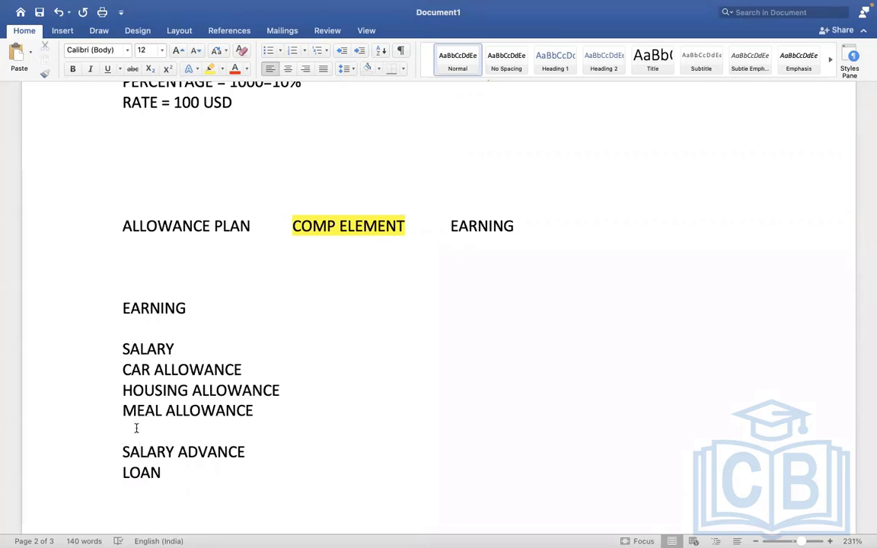
key("Return")
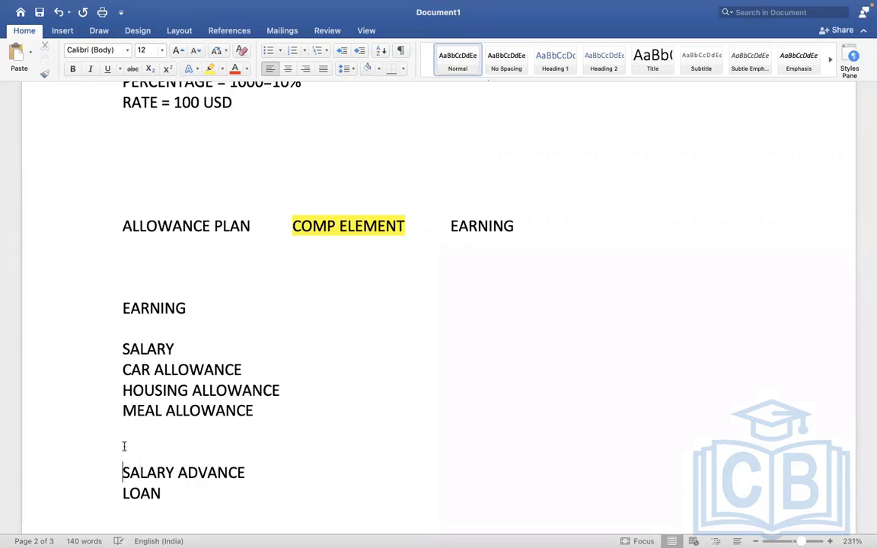
left_click(197, 442)
key("Return")
type("PAY")
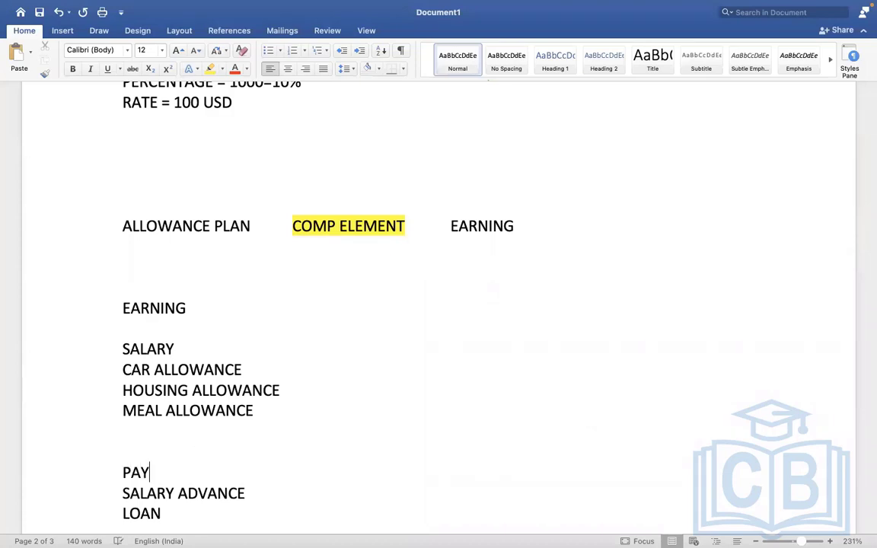
type("ROLL INPU")
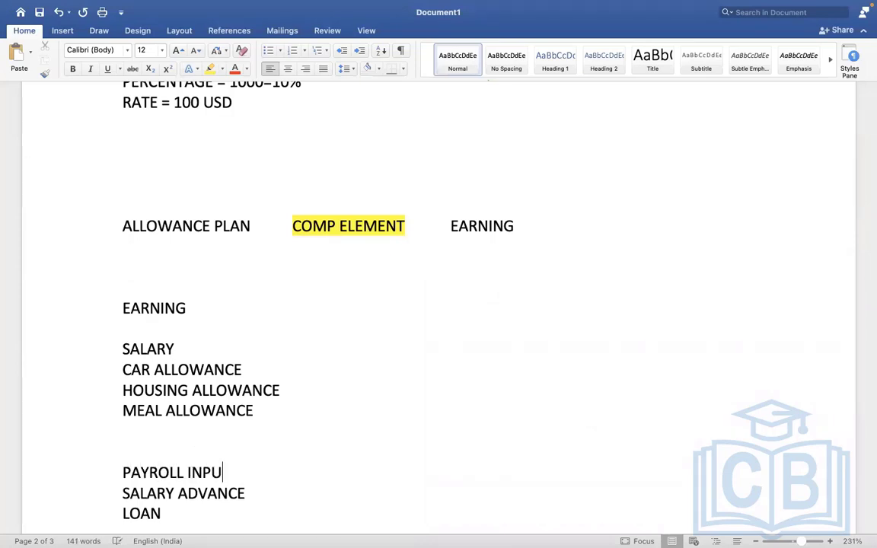
type("T")
left_click(123, 493)
key("Return")
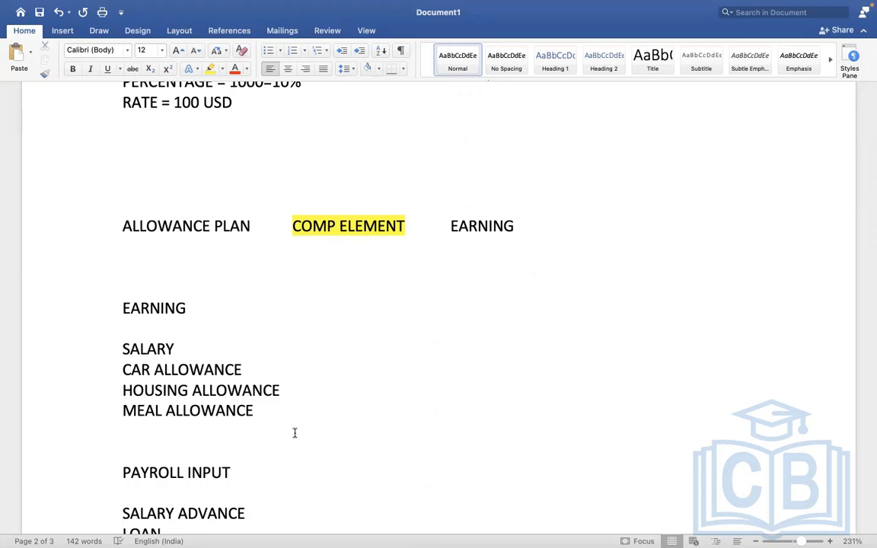
Delete the SALARY ADVANCE line under PAYROLL INPUT and complete the loan entry as LOAN = 10000 USD
key("Down")
key("Down")
key("Down")
key("Down")
key("Down")
key("Down")
key("Down")
key("Down")
key("Down")
key("Down")
key("Down")
key("Down")
key("Down")
key("Down")
key("Down")
key("Down")
key("Down")
key("Down")
key("Down")
key("Down")
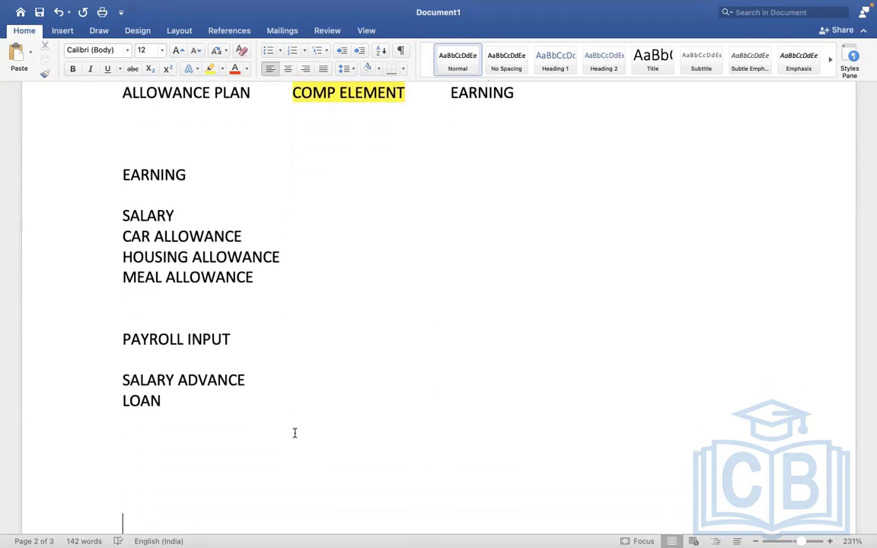
key("Down")
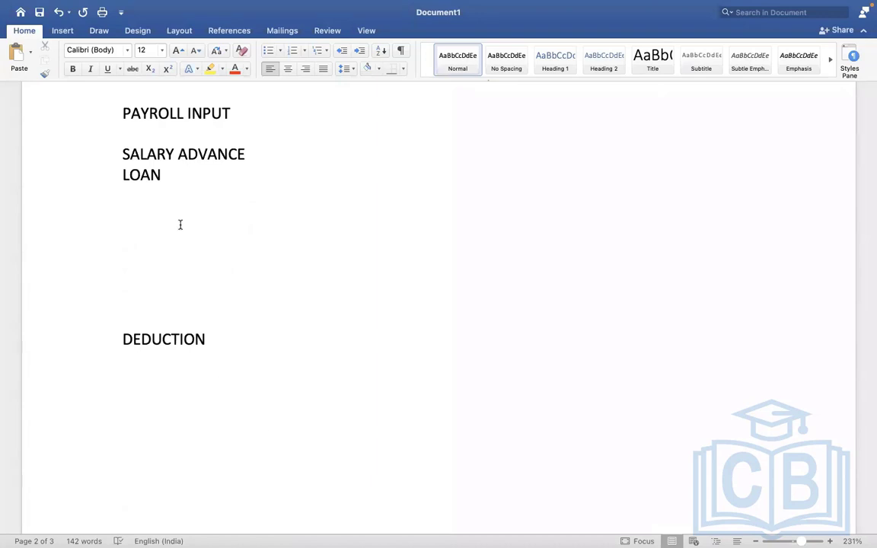
left_click_drag(246, 157, 161, 150)
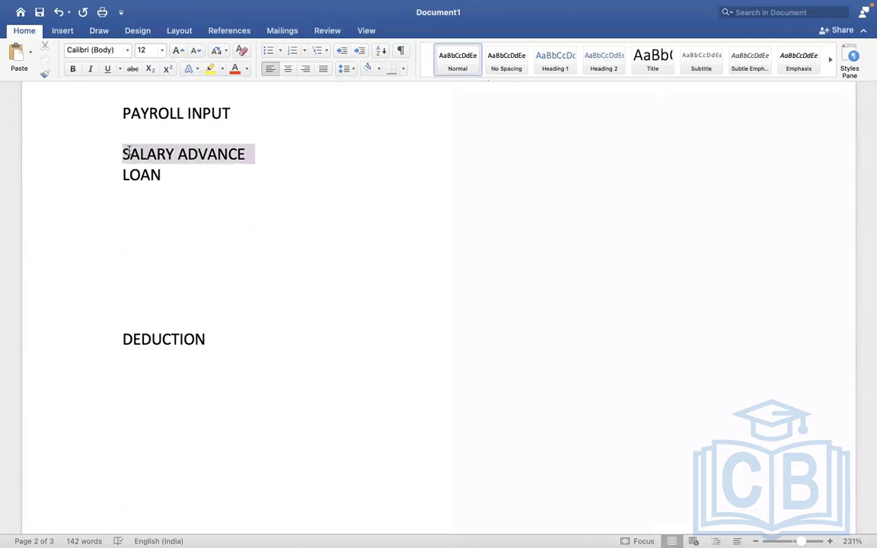
key("BackSpace")
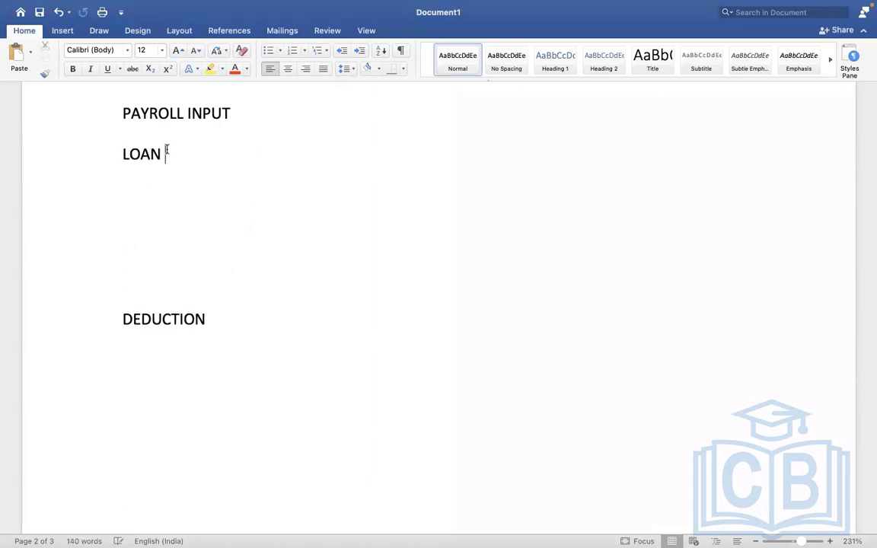
type("= 1000")
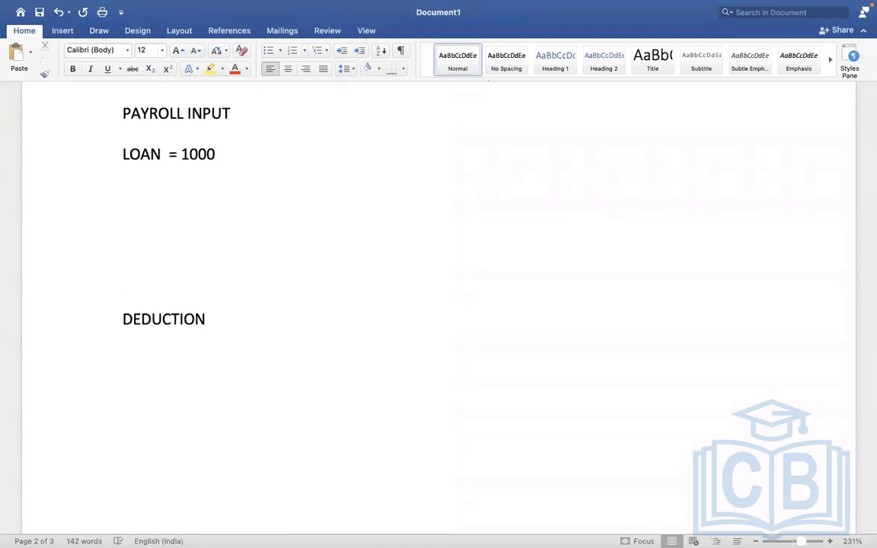
type("0 USD")
Add the line LOAN REPAYMENT = 1000 below the loan entry, after an empty line
key("Return")
key("Return")
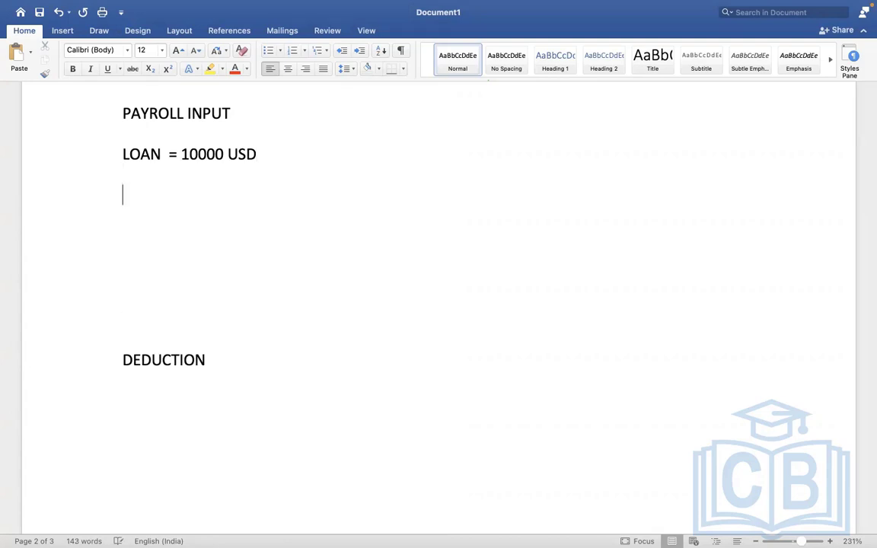
type("LOAN REPAY")
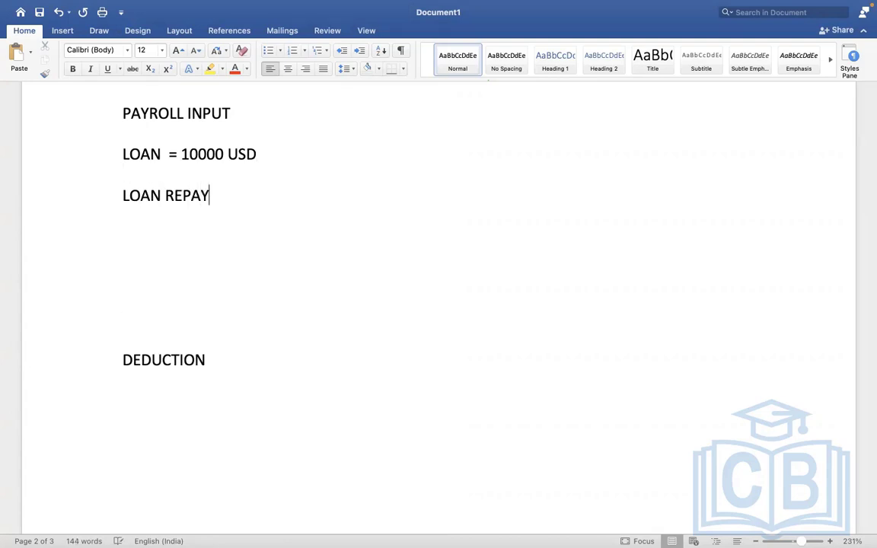
type("MENT = 1000")
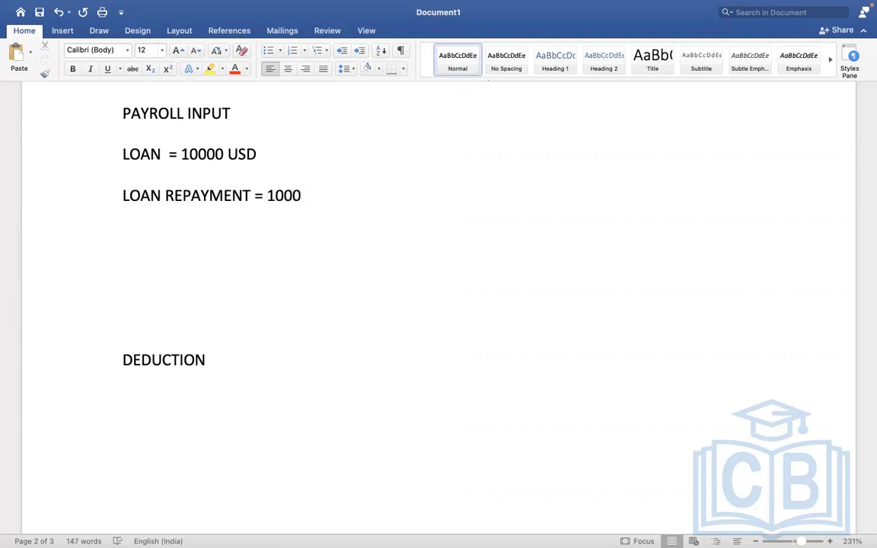
Prefix the loan line with "EARNING - " and the loan repayment line with "DEDUCTION - " under PAYROLL INPUT
left_click(122, 154)
type("EARNING -")
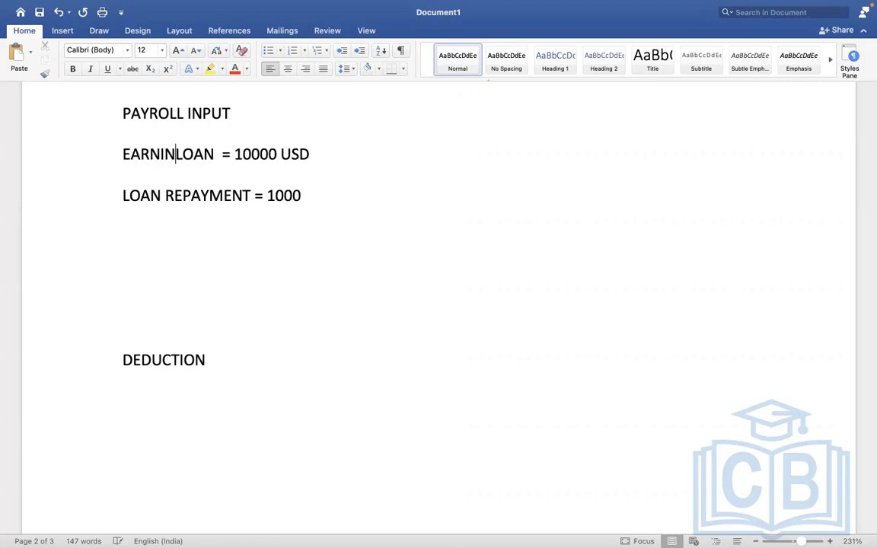
type(" LOAN = 10000 US")
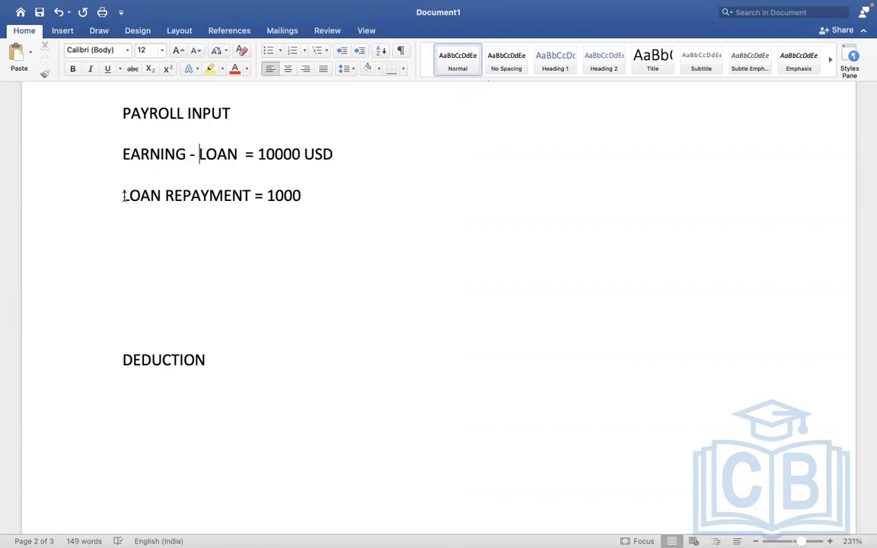
type("D  DEDUCTION ")
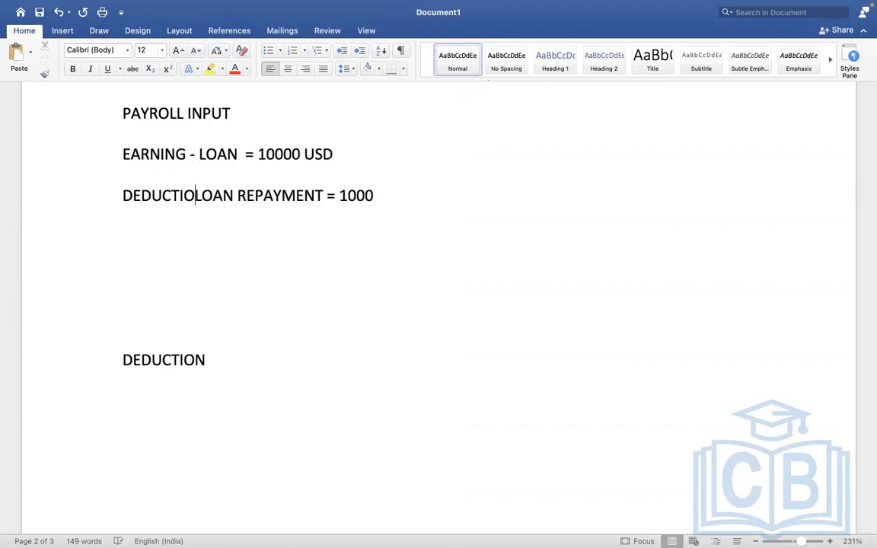
type("-")
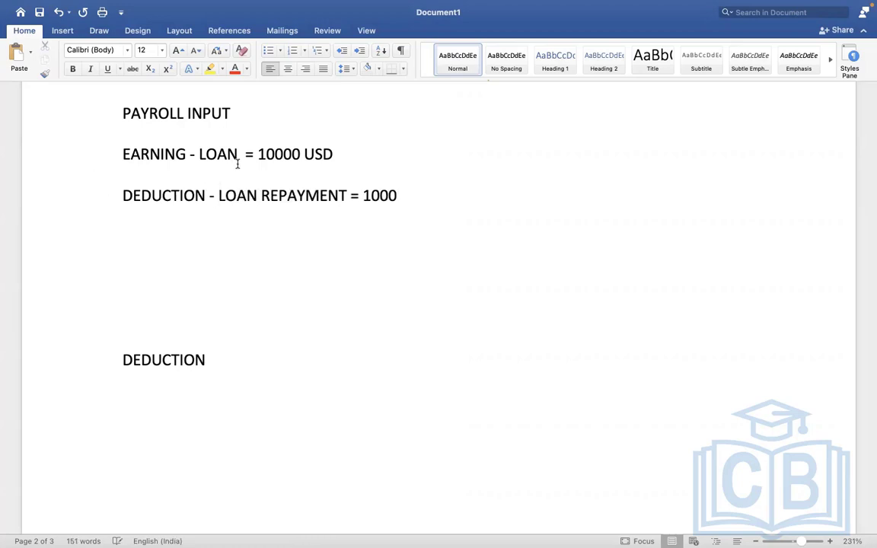
left_click(238, 164)
left_click_drag(214, 153, 303, 174)
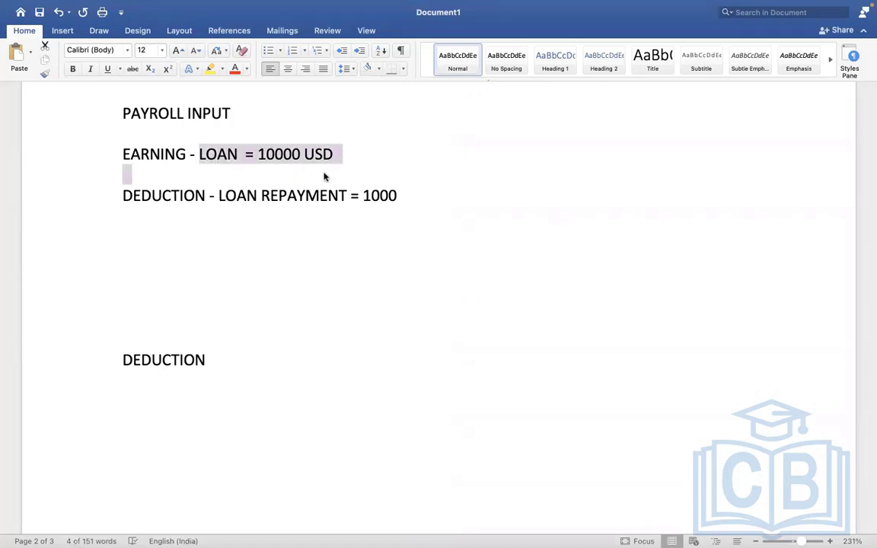
left_click(335, 172)
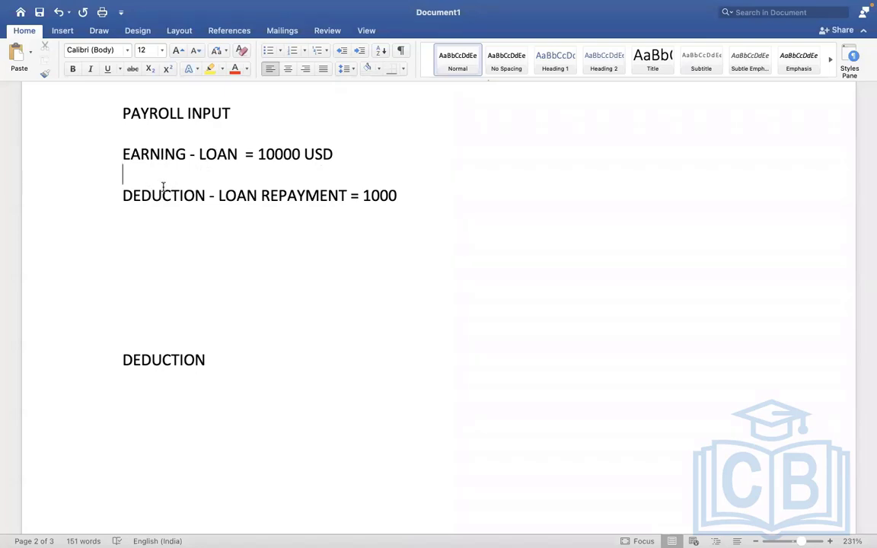
Switch to Workday and open the Create Earning task from the search
key("ctrl+Right")
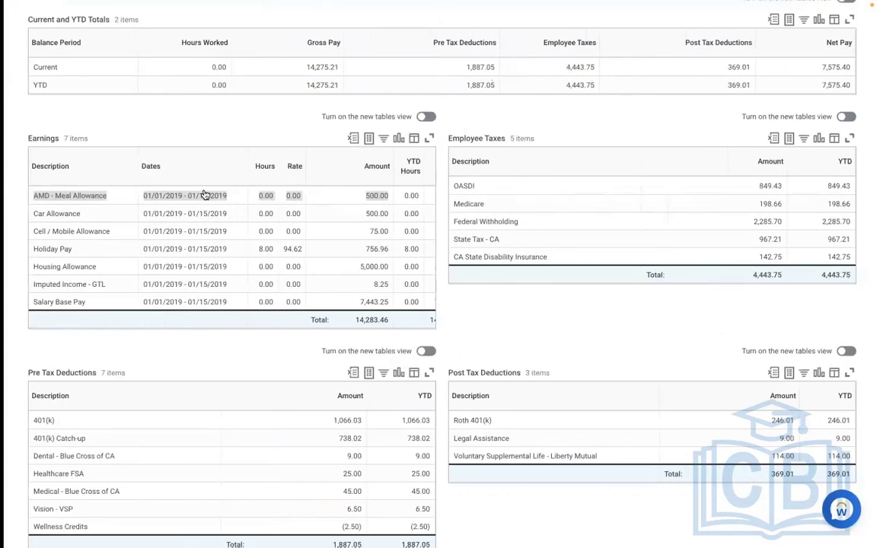
scroll(554, 137, "up", 5)
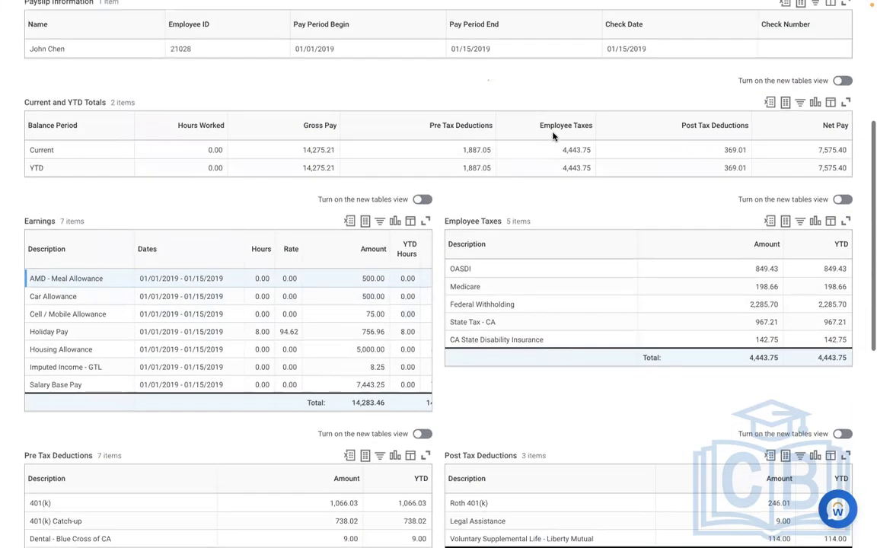
scroll(554, 137, "up", 1)
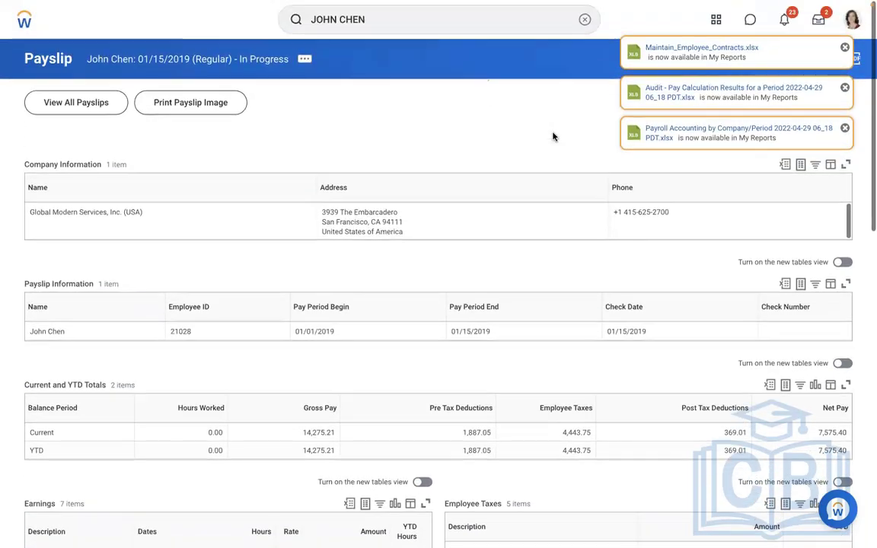
left_click(580, 25)
type("CREA")
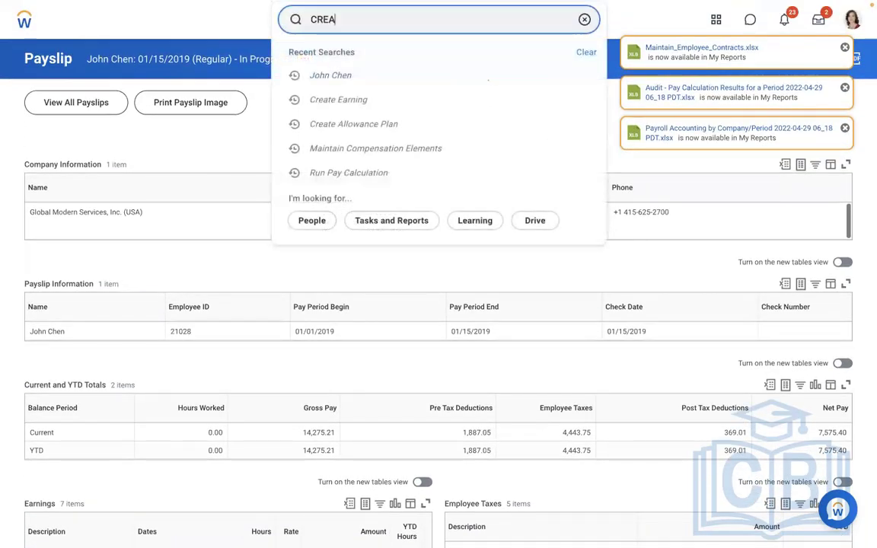
type("TE EARNING")
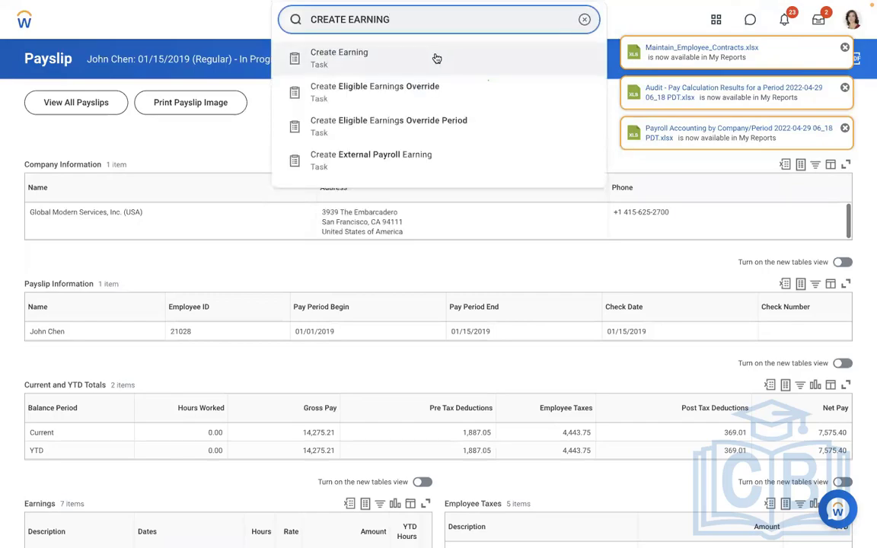
left_click(381, 63)
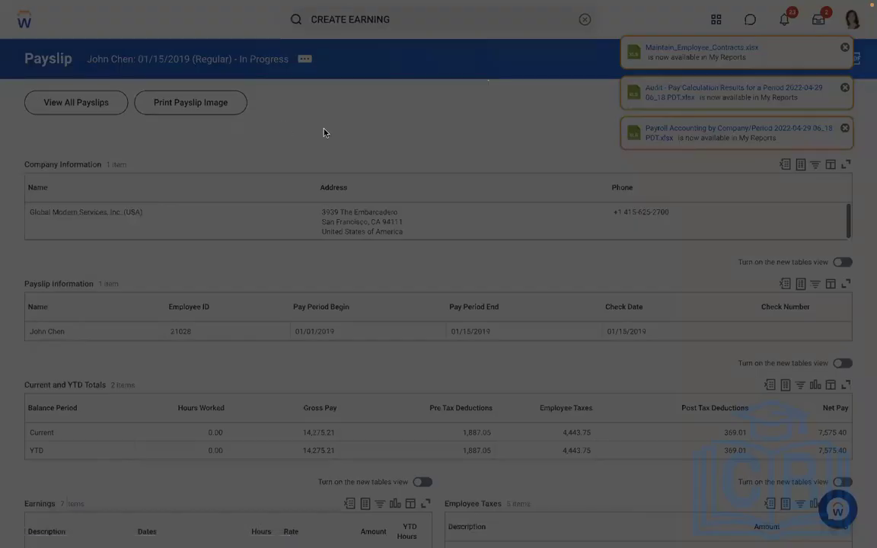
Name the new earning AMD - Loan Payment, with code AMDLOAN and country United States of America
type("AMD - Loan")
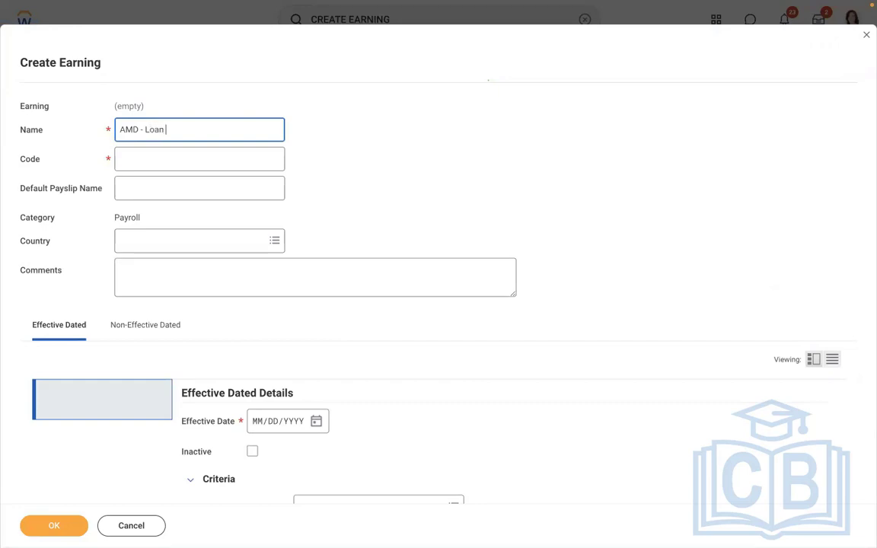
type(" Payment")
left_click(172, 156)
type("AMDLOAN")
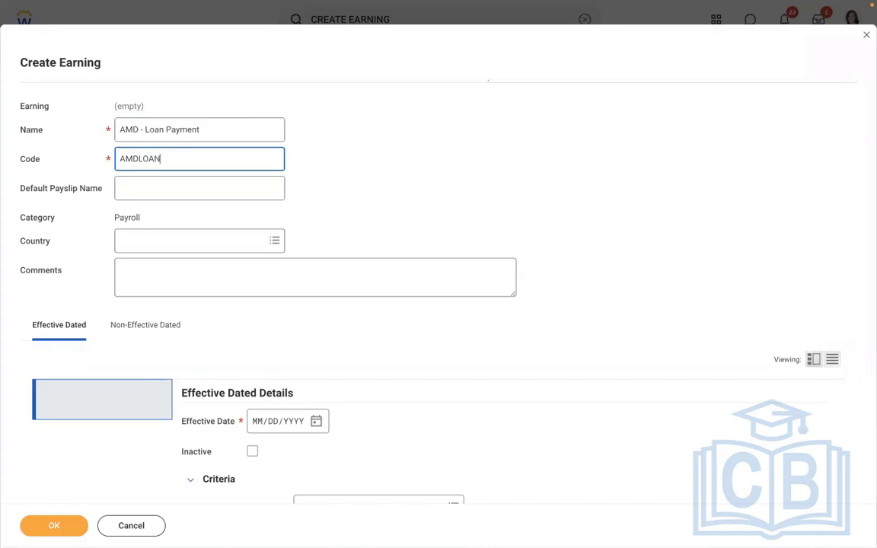
left_click(152, 240)
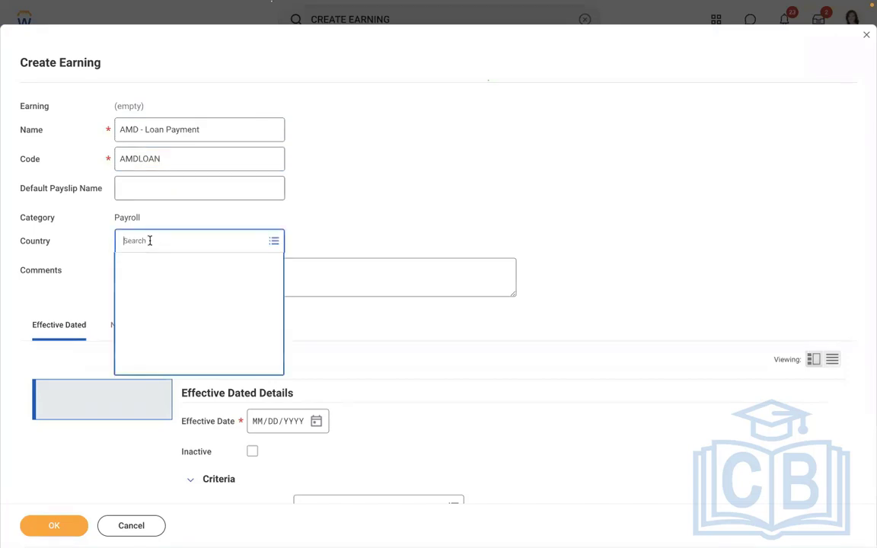
type("USA")
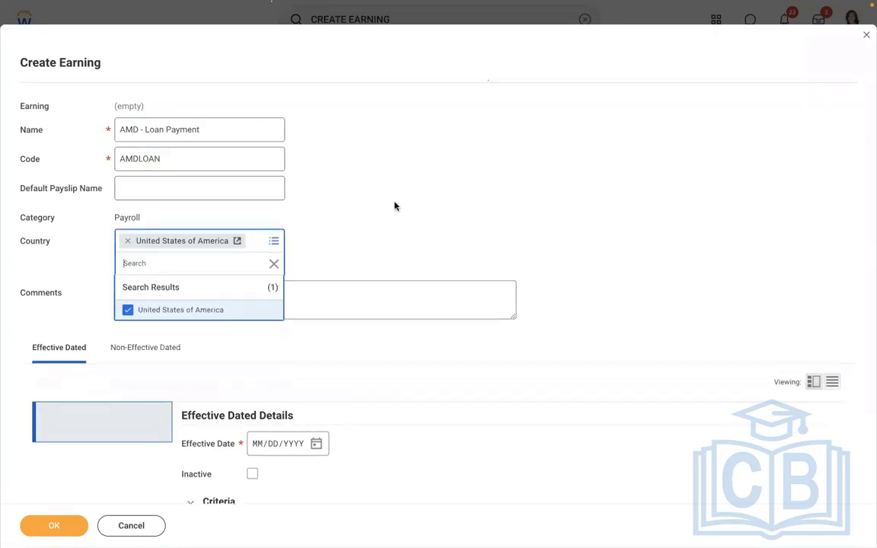
Set the earning's effective date to 01/01/2019 and its run category eligibility to Regular
scroll(405, 203, "down", 3)
scroll(406, 202, "down", 5)
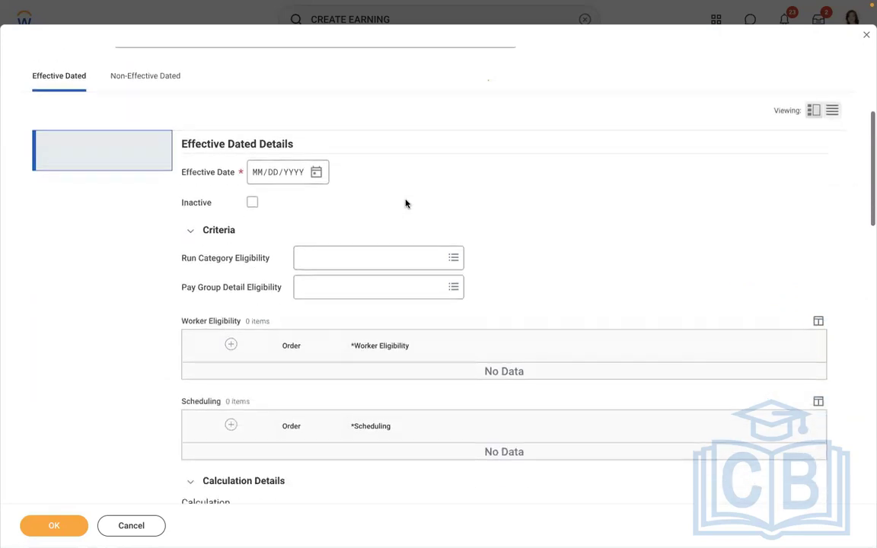
left_click(258, 130)
type("01/01/201")
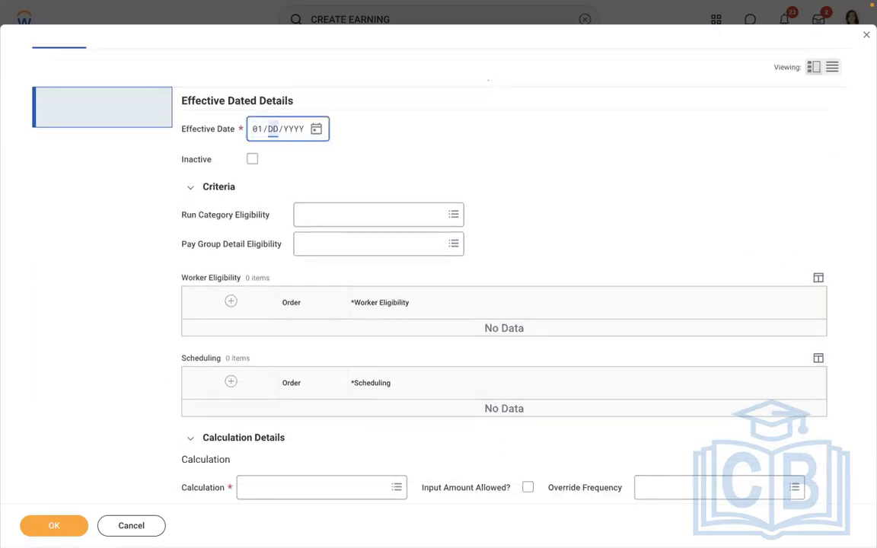
type("9")
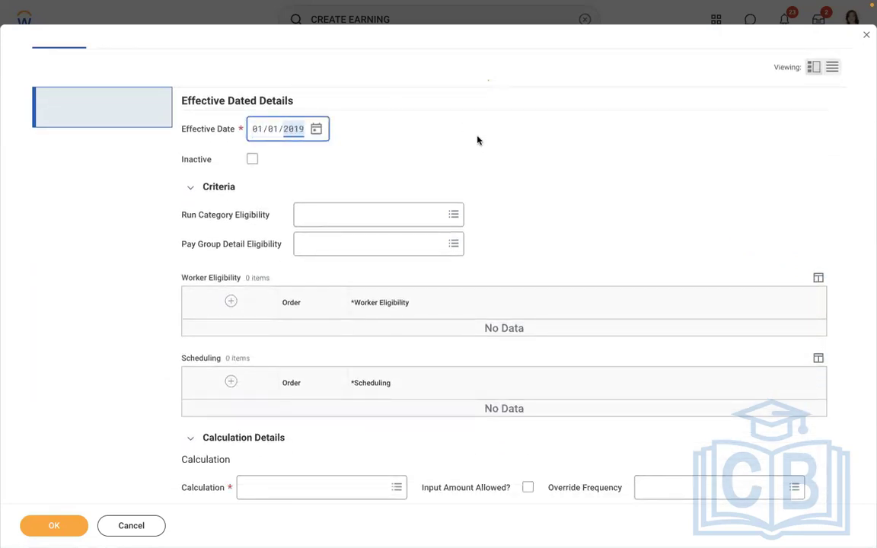
left_click(326, 214)
type("REG")
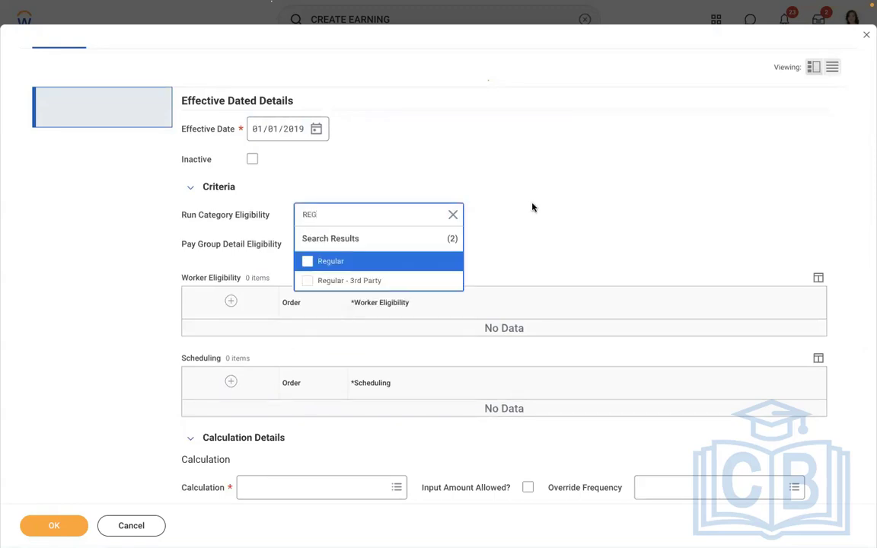
left_click(374, 261)
left_click(562, 190)
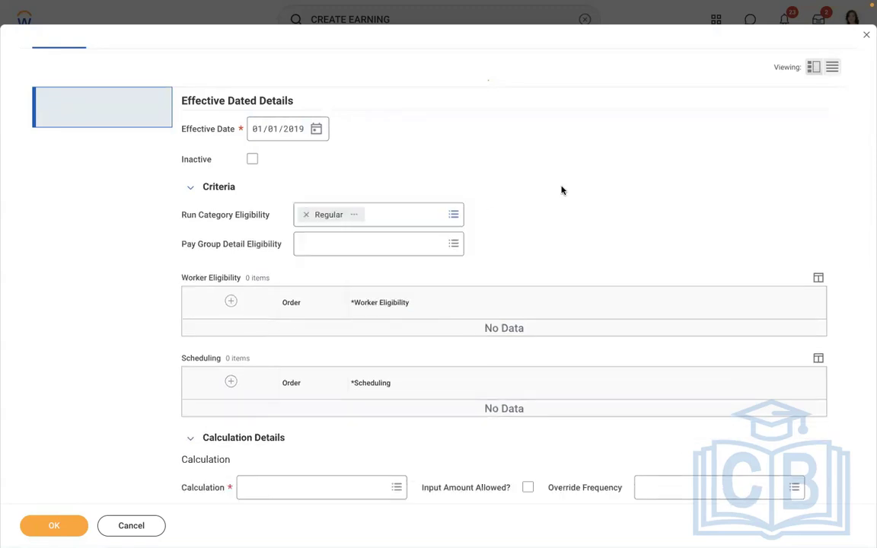
Add a worker eligibility row with the rule Payroll Input (Onetime) Exists for Pay Component and view the rule's details
left_click(229, 300)
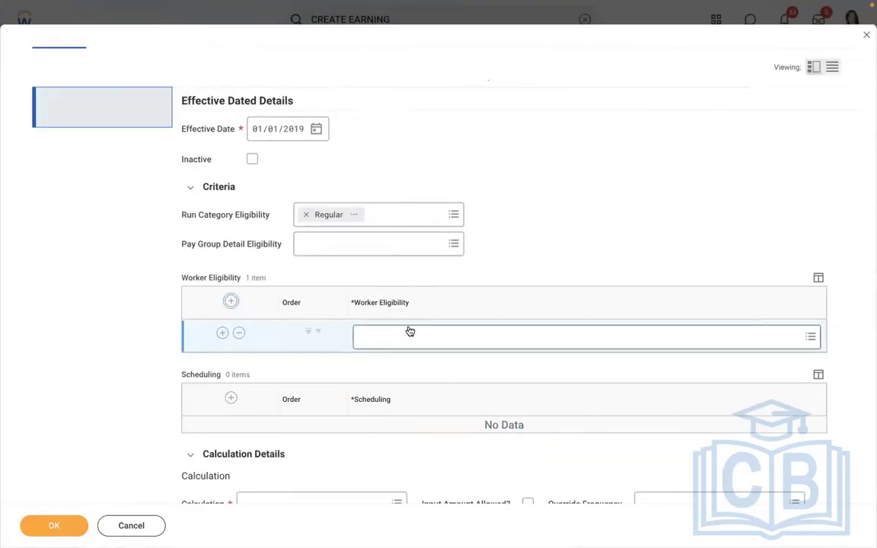
left_click(403, 332)
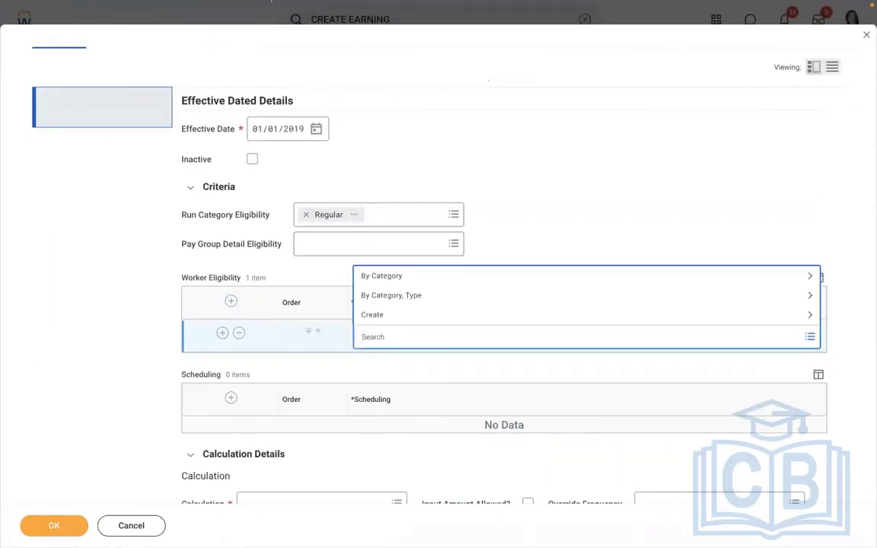
type("PAYROLL INPUT")
key("Return")
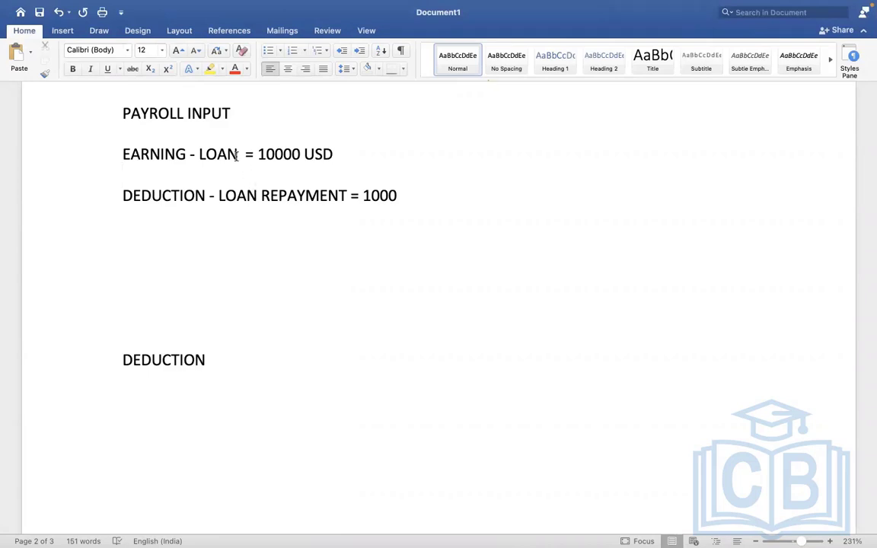
key("ctrl+Right")
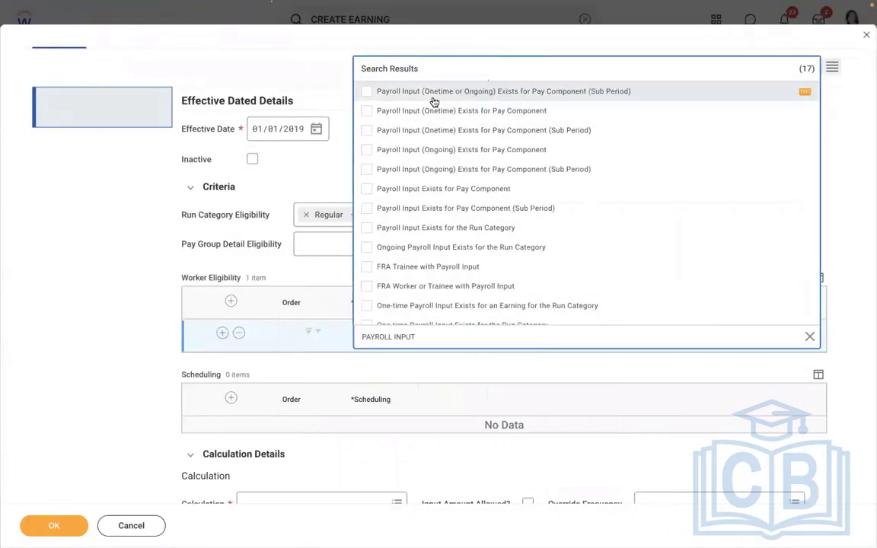
left_click(420, 98)
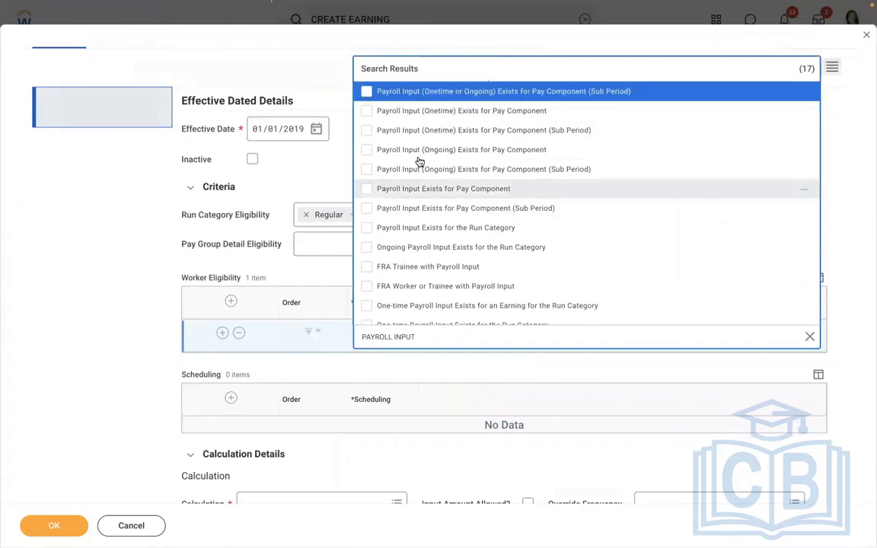
left_click(438, 112)
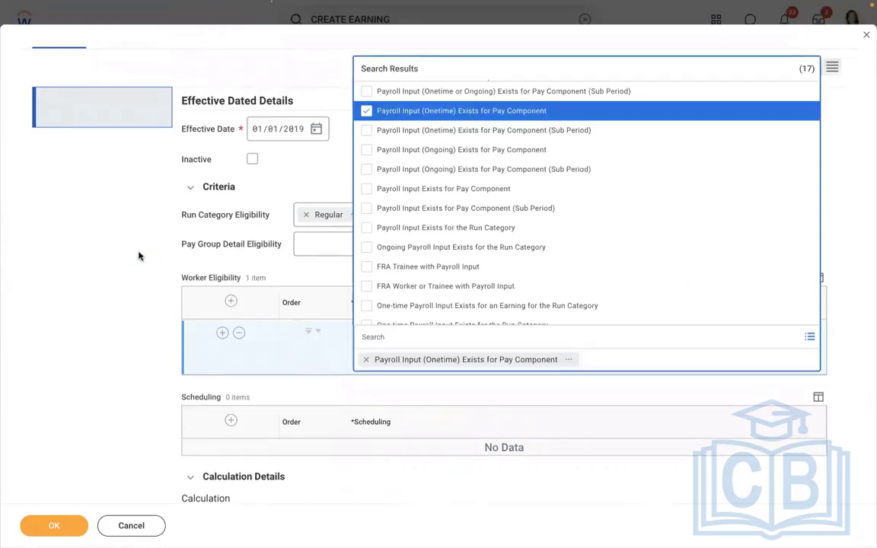
left_click(139, 255)
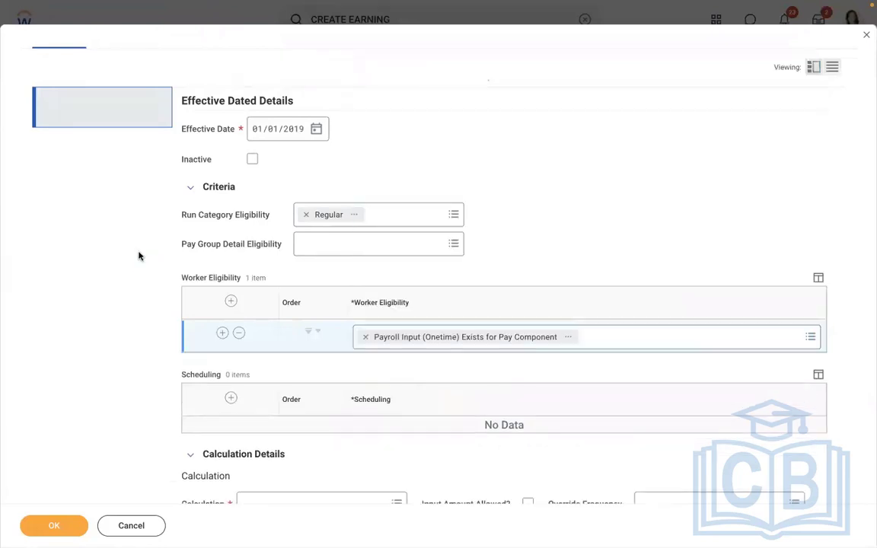
left_click(571, 338)
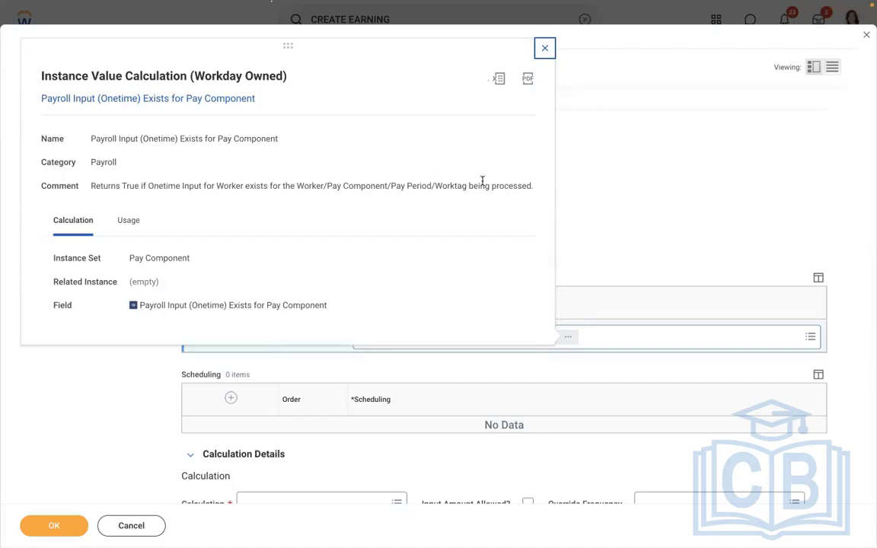
left_click(650, 192)
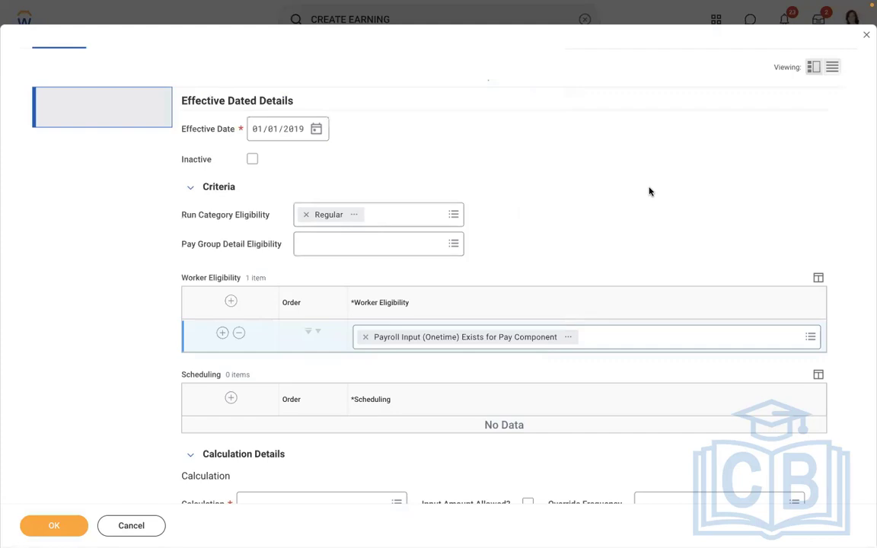
Set the earning's calculation to Payroll Input and allow an input amount
scroll(650, 192, "down", 5)
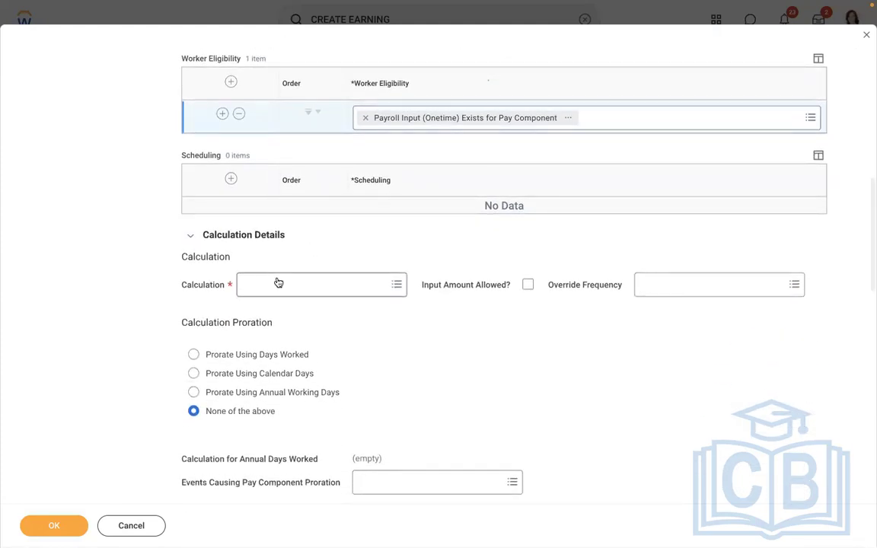
left_click(278, 284)
type("PAY")
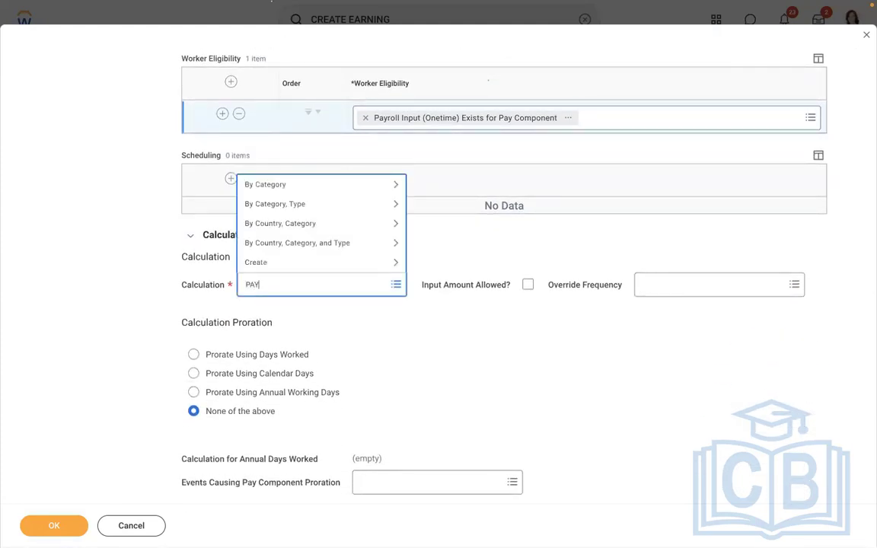
type("ROLL INPUT")
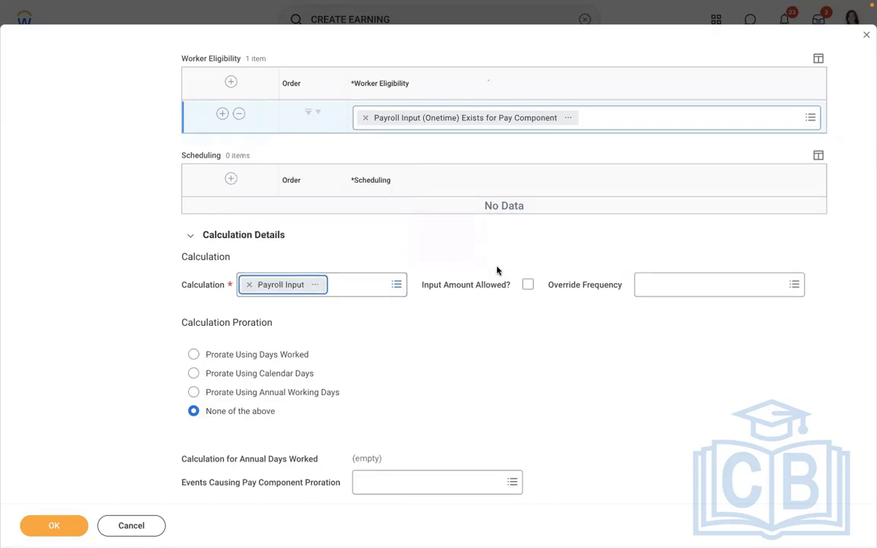
left_click(528, 286)
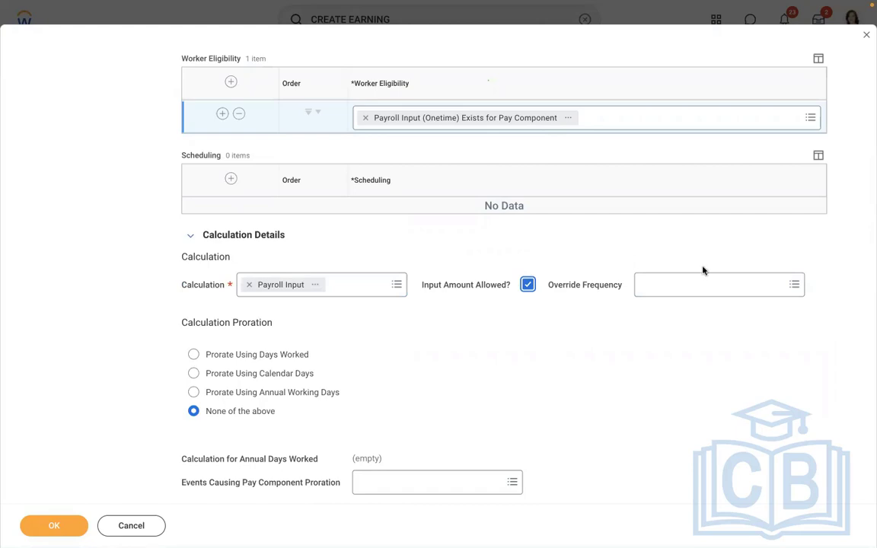
Try Weekly as the earning's override frequency and clear the selection again
left_click(712, 284)
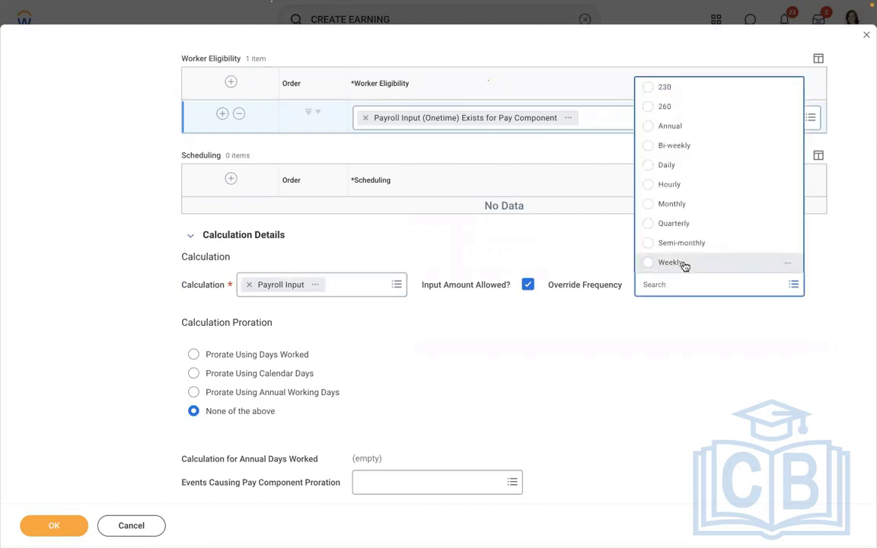
left_click(685, 265)
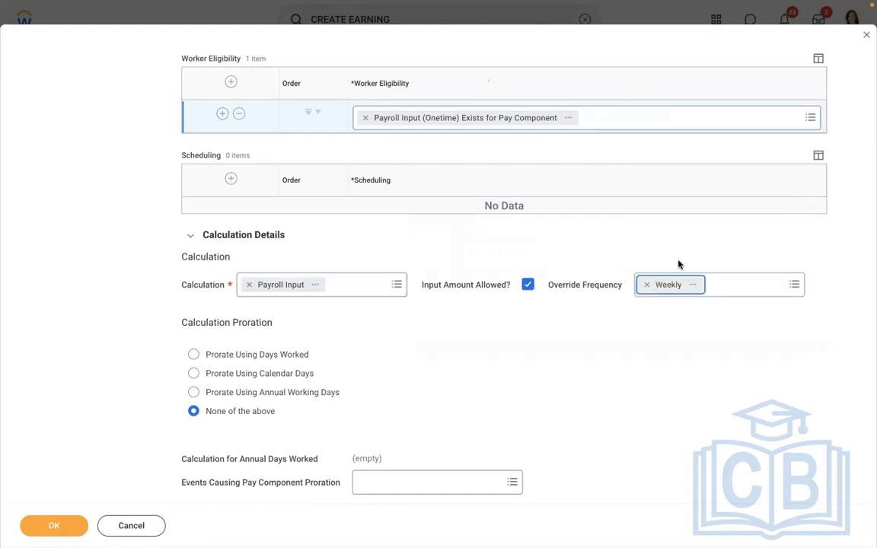
left_click(648, 284)
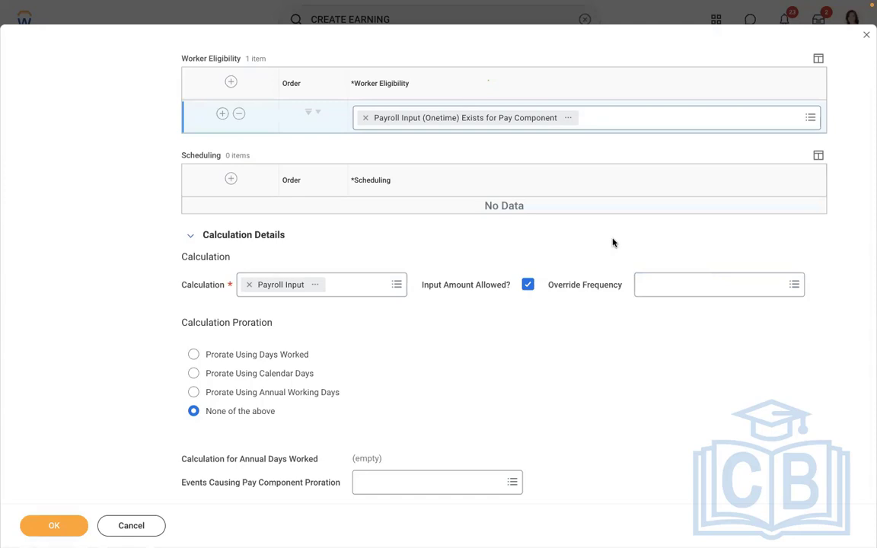
scroll(613, 243, "up", 6)
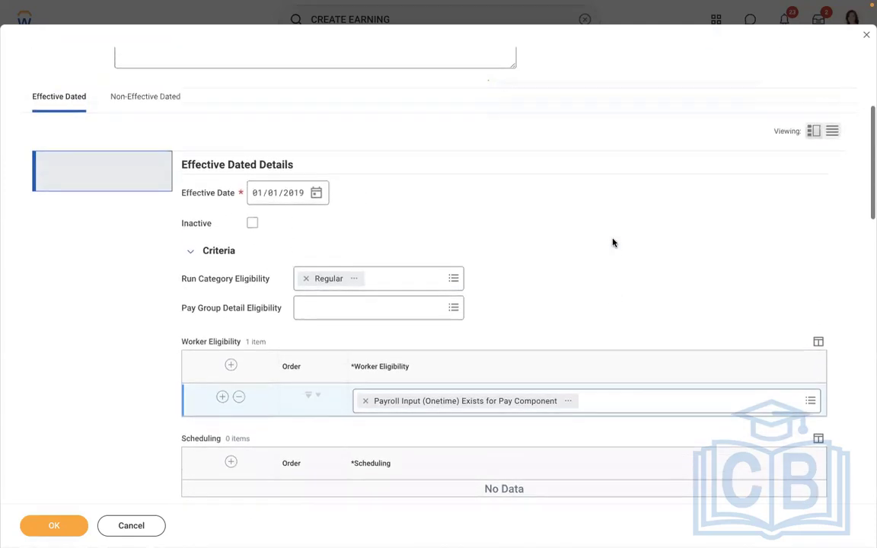
scroll(613, 243, "up", 1)
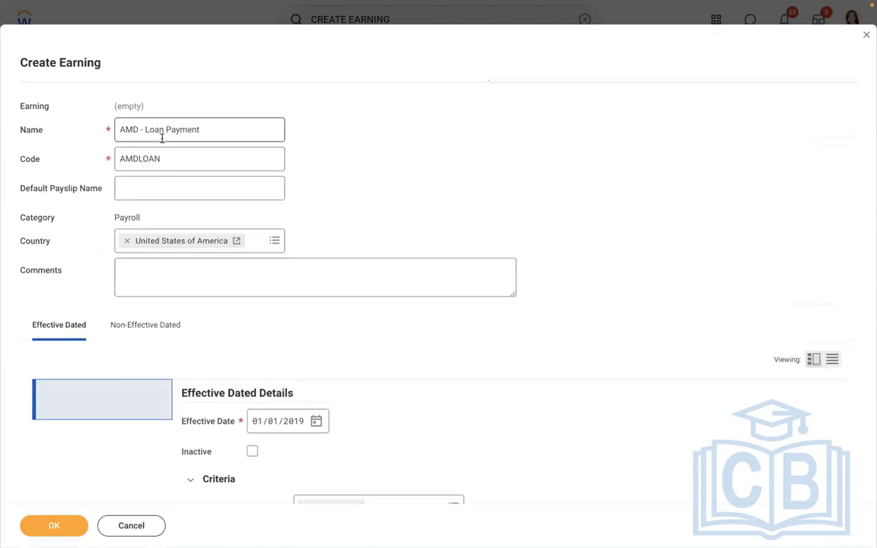
scroll(414, 153, "down", 6)
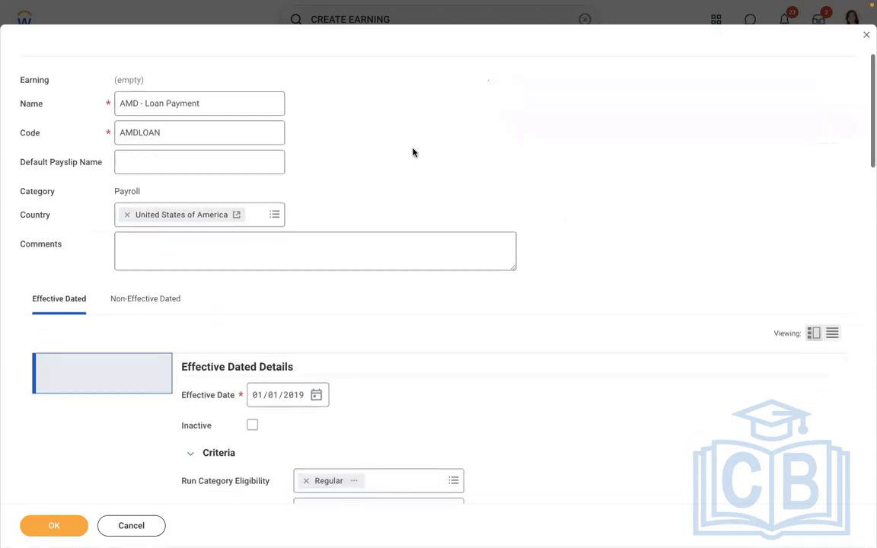
scroll(413, 152, "down", 1)
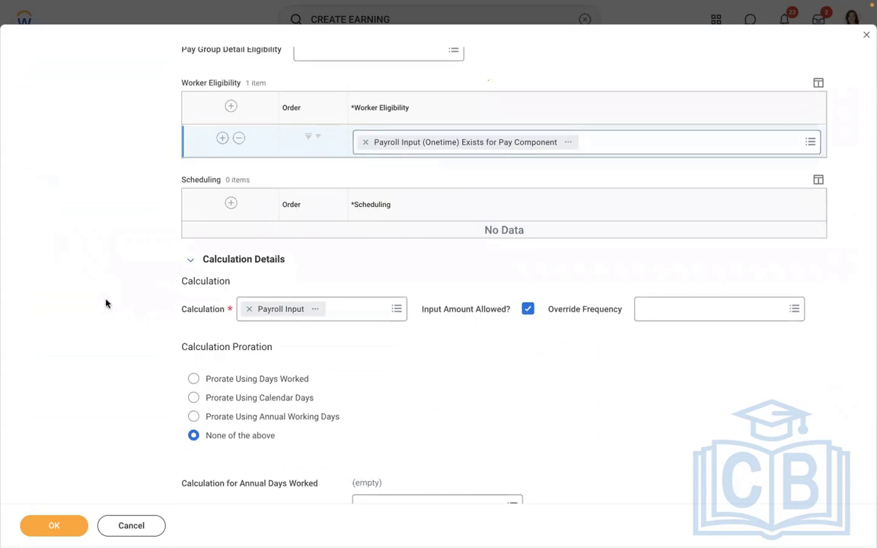
scroll(106, 303, "down", 3)
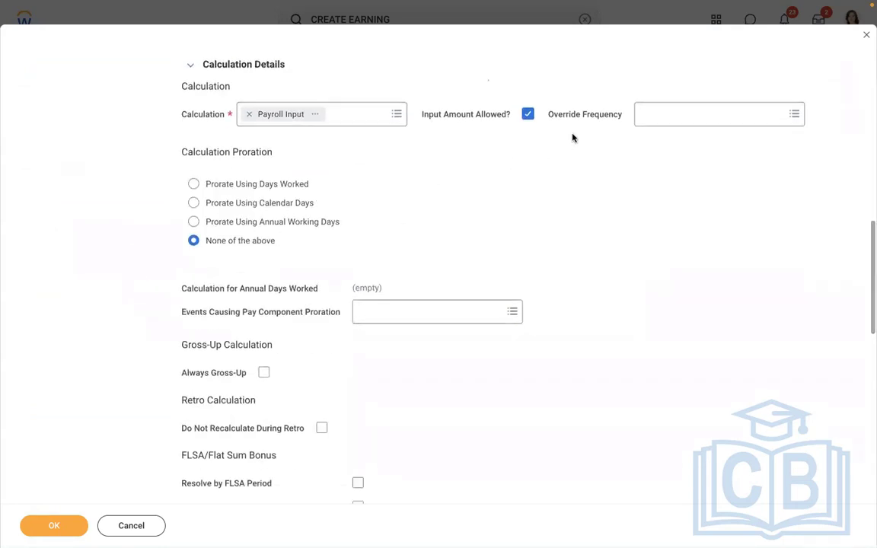
left_click(335, 225)
left_click(274, 241)
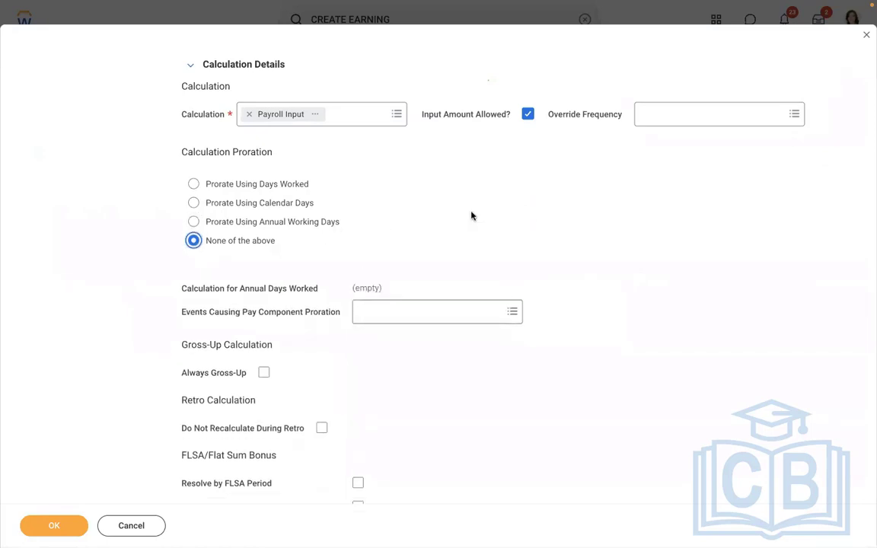
left_click(195, 184)
left_click(195, 241)
Check the remaining effective-dated details and submit the AMD - Loan Payment earning
scroll(515, 223, "down", 2)
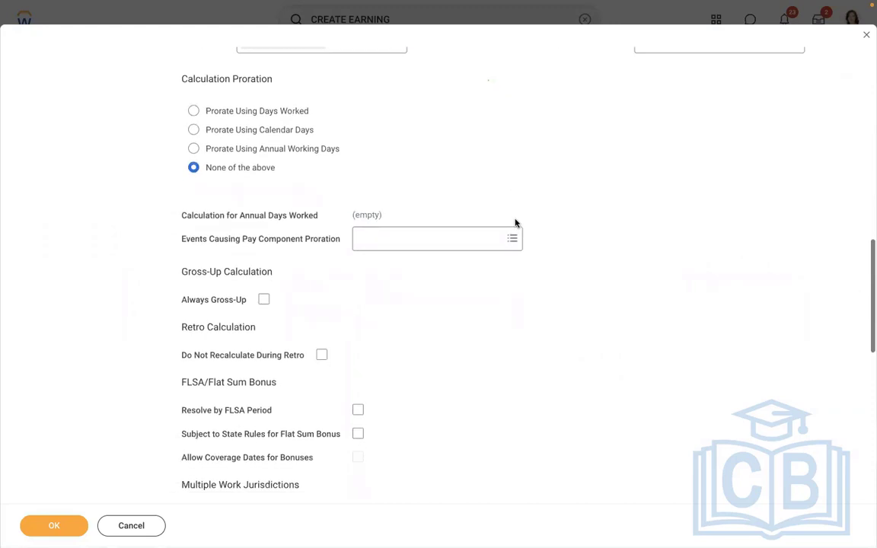
scroll(515, 224, "down", 10)
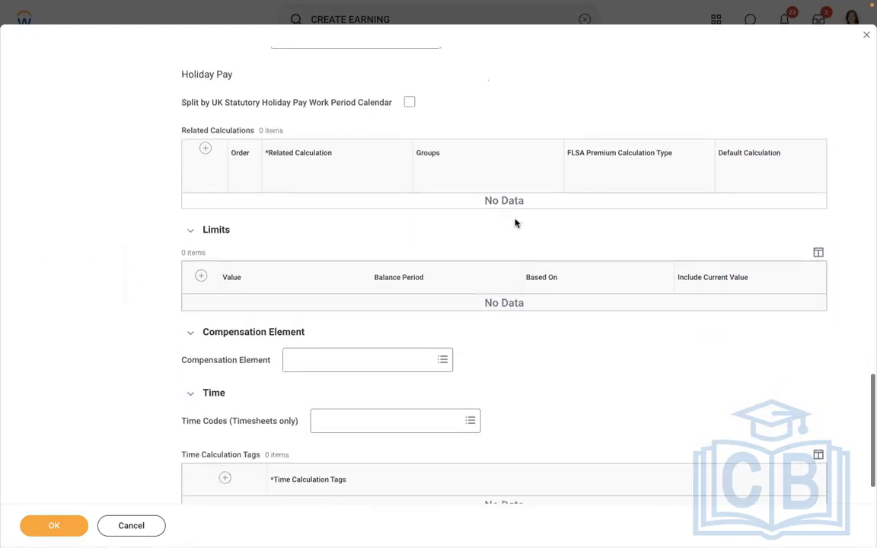
scroll(514, 223, "down", 2)
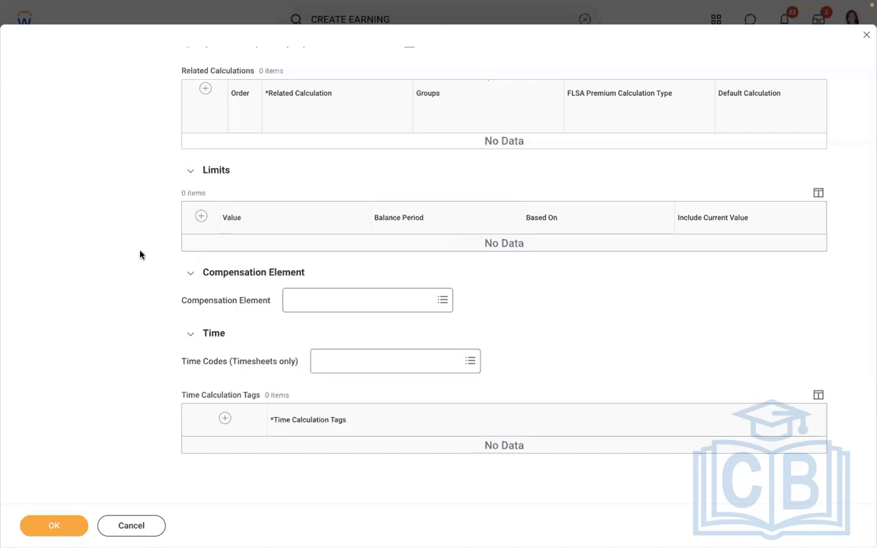
scroll(140, 255, "up", 5)
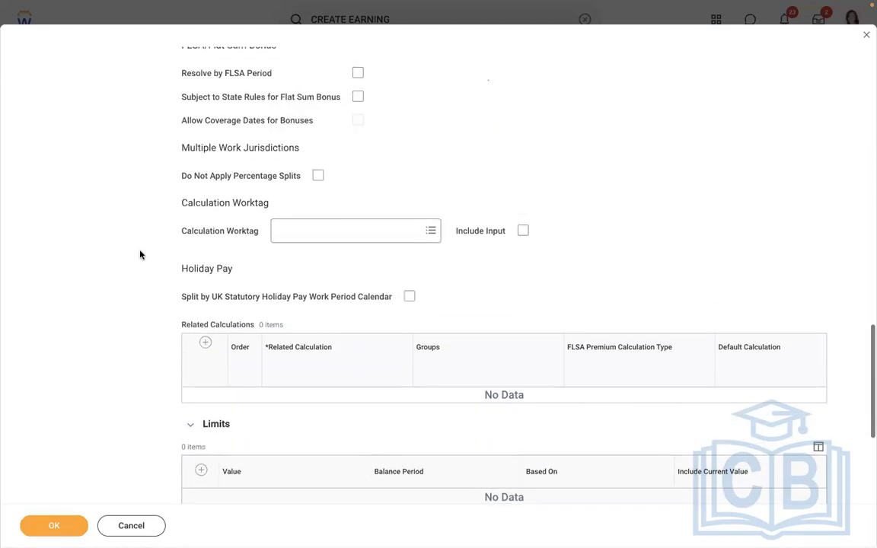
scroll(140, 255, "up", 6)
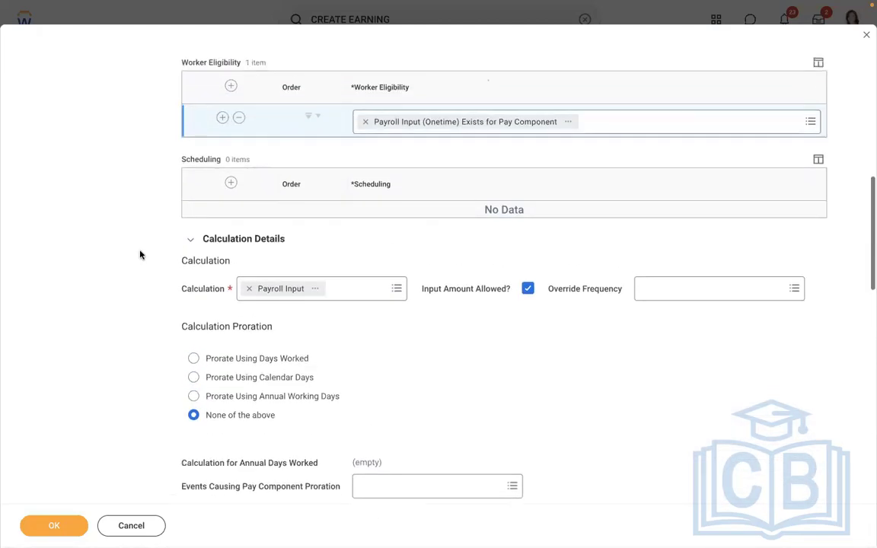
scroll(140, 255, "up", 4)
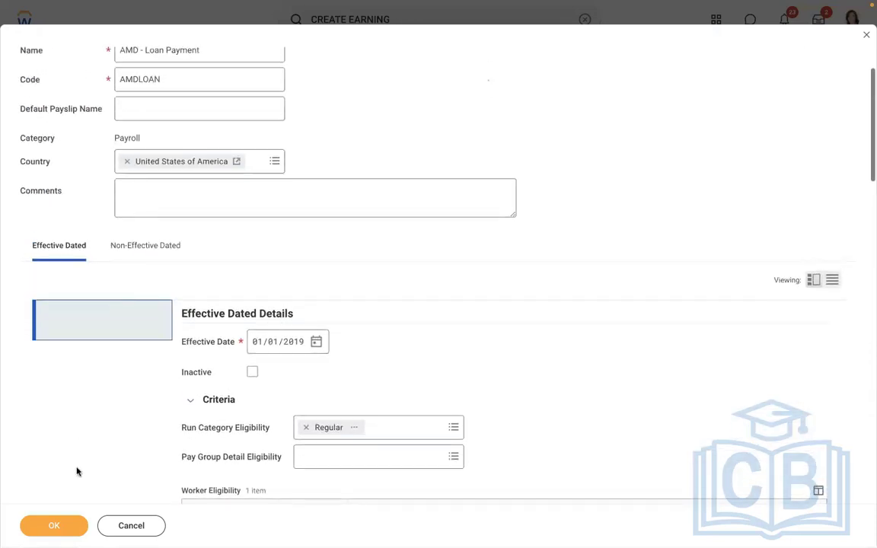
left_click(61, 527)
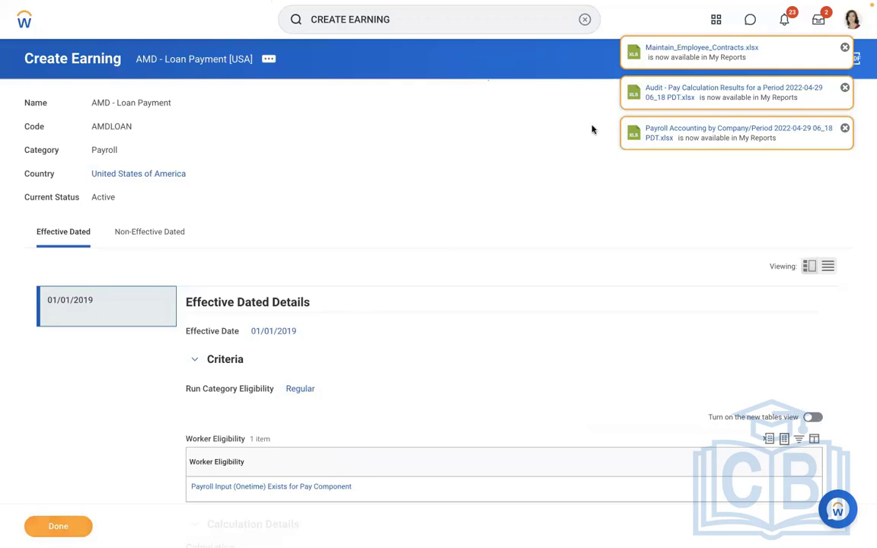
Search for the General Counsel worker by name and open the pay information in the worker's profile
left_click(584, 19)
type("JOHN CHEN")
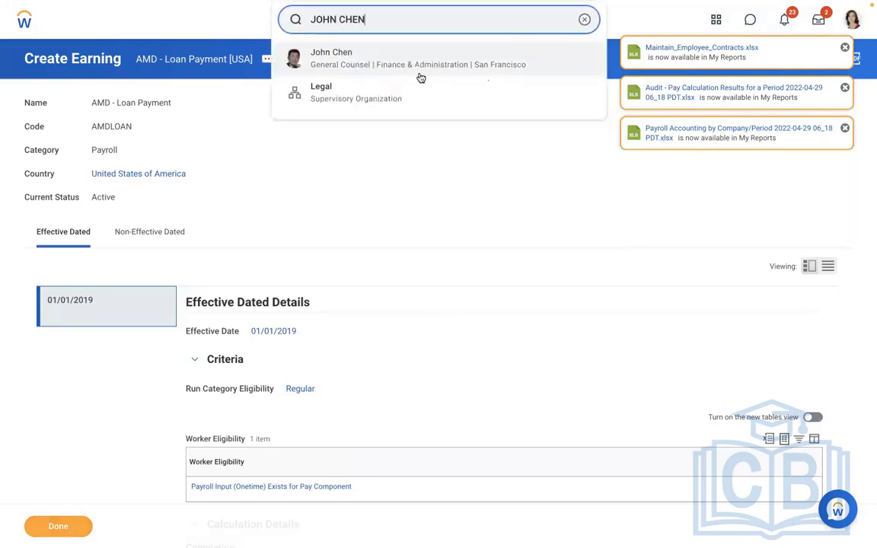
left_click(377, 67)
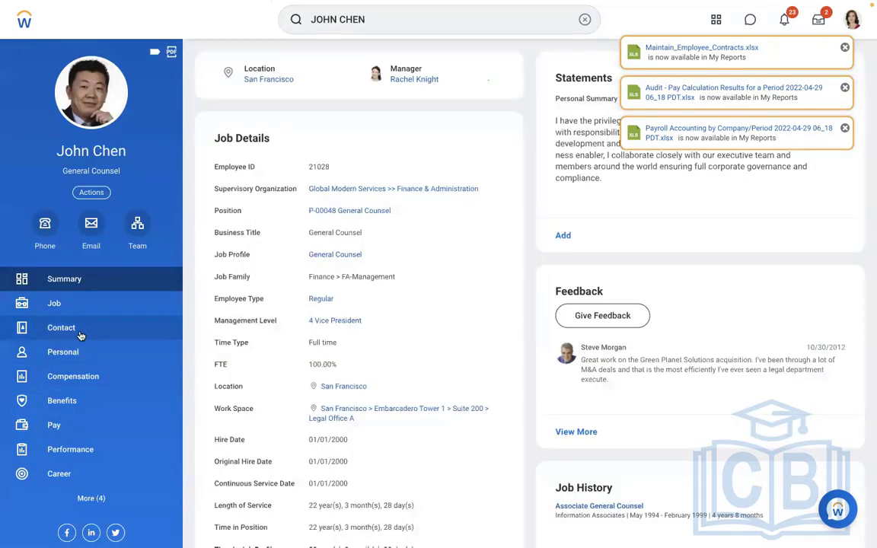
left_click(67, 304)
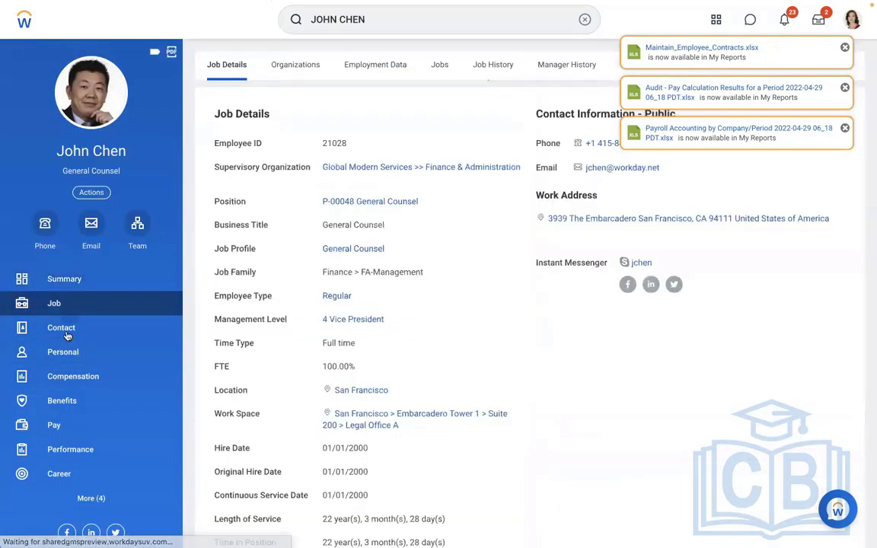
left_click(59, 425)
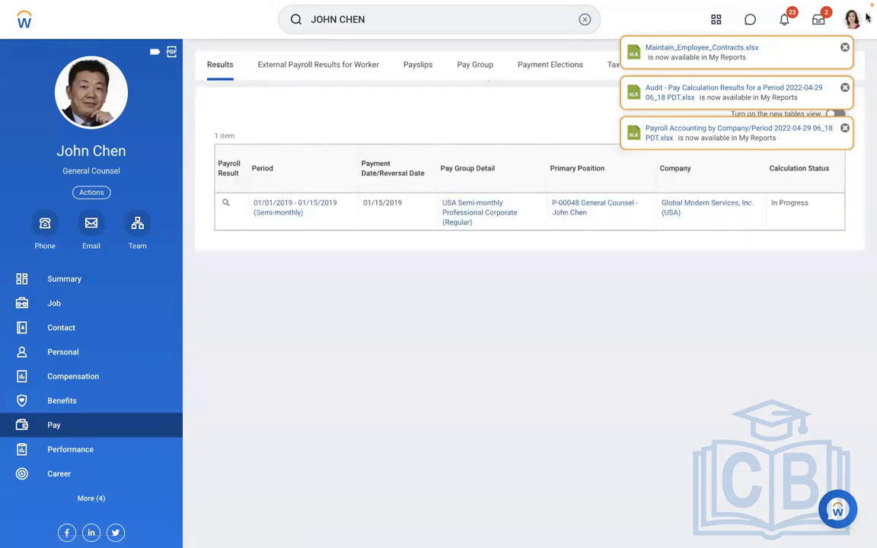
Dismiss the report notifications and start adding payroll input from the worker's payroll input page
left_click(845, 48)
left_click(846, 48)
left_click(846, 48)
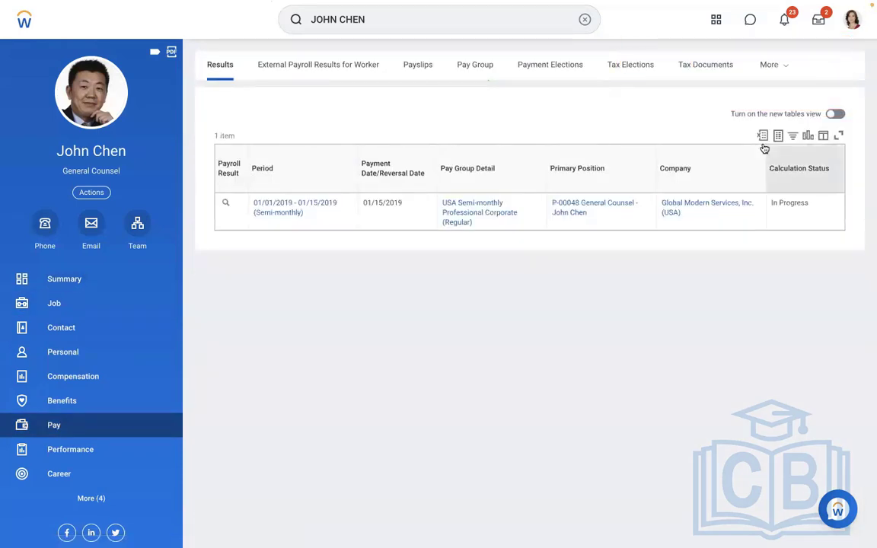
left_click(782, 68)
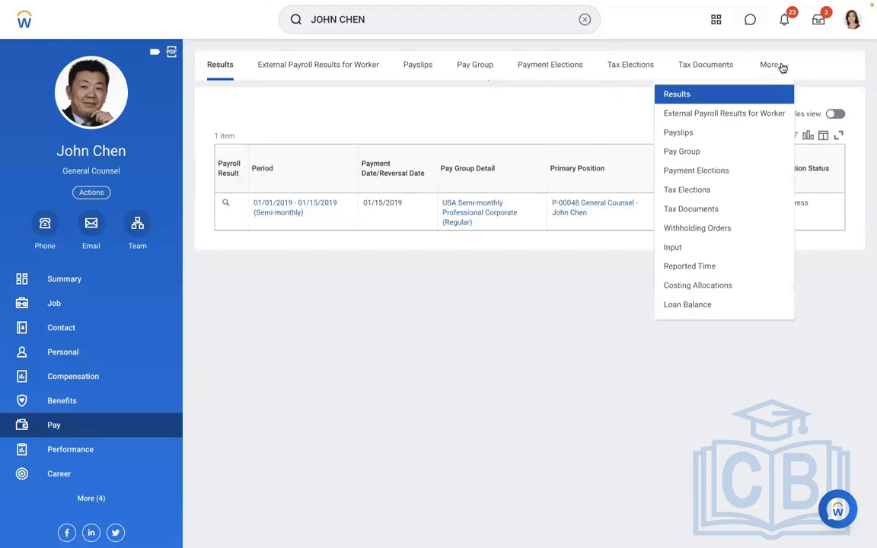
left_click(672, 249)
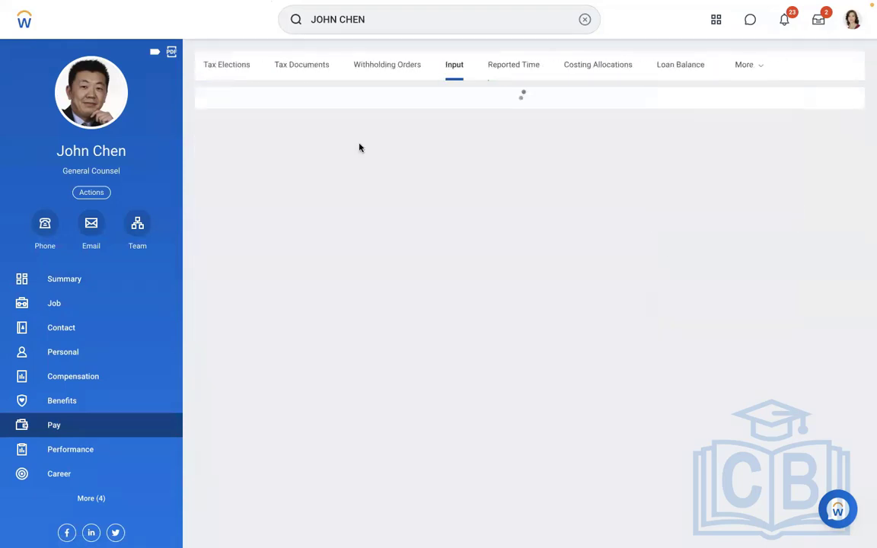
left_click(245, 124)
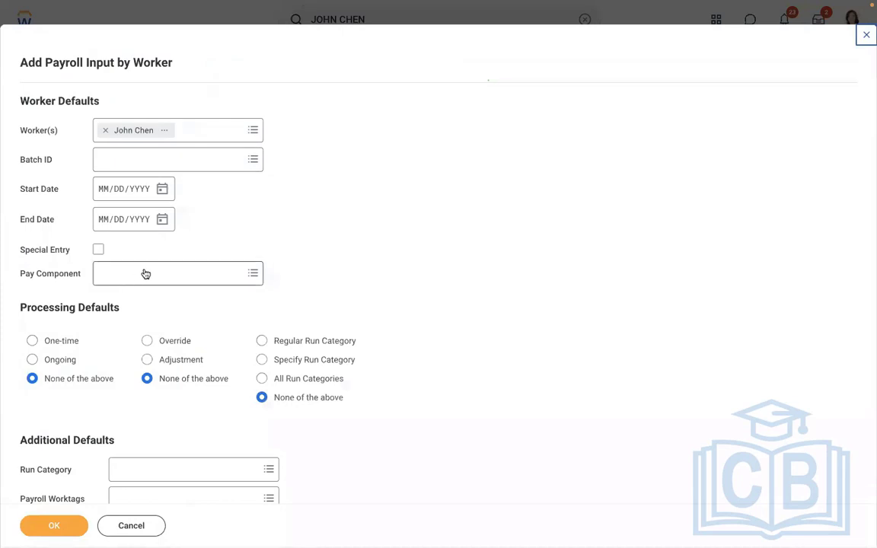
Set the payroll input's start date to 01/01/2019 and its end date to 01/31/2019
left_click(101, 189)
type("01/")
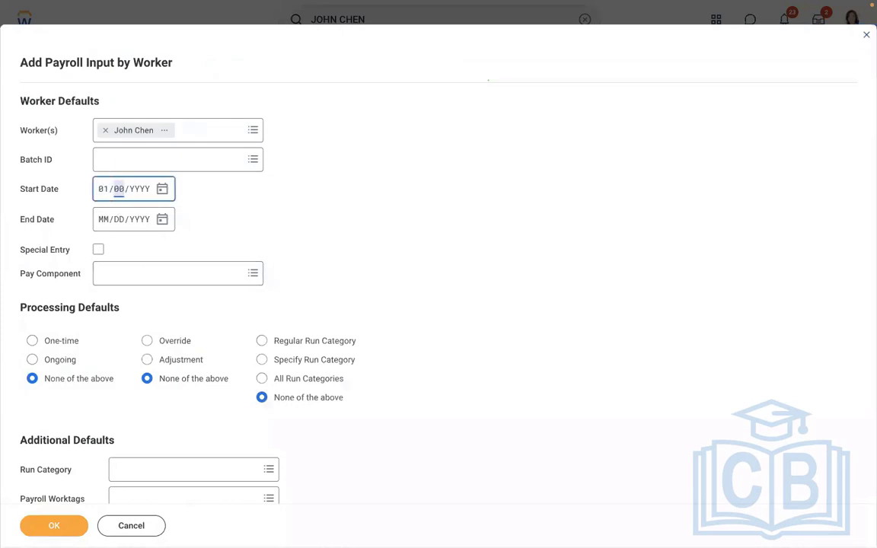
type("01/2019")
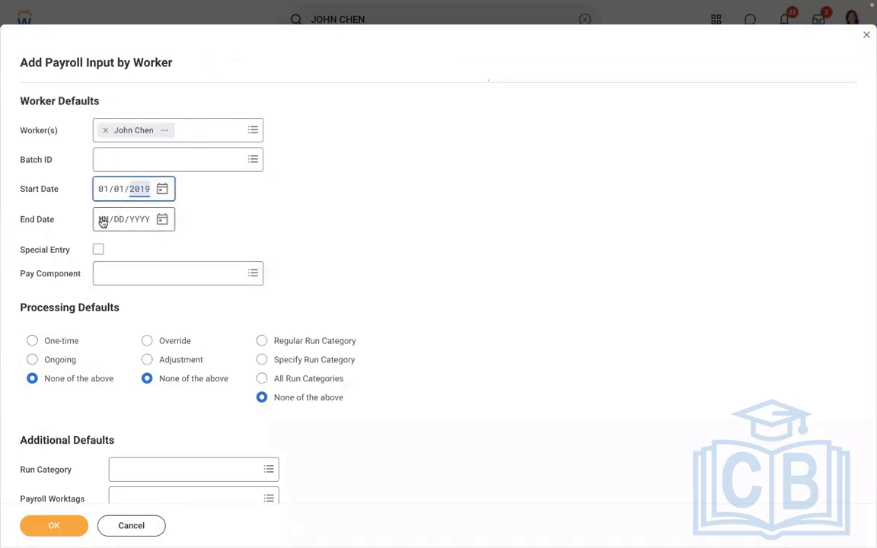
left_click(102, 222)
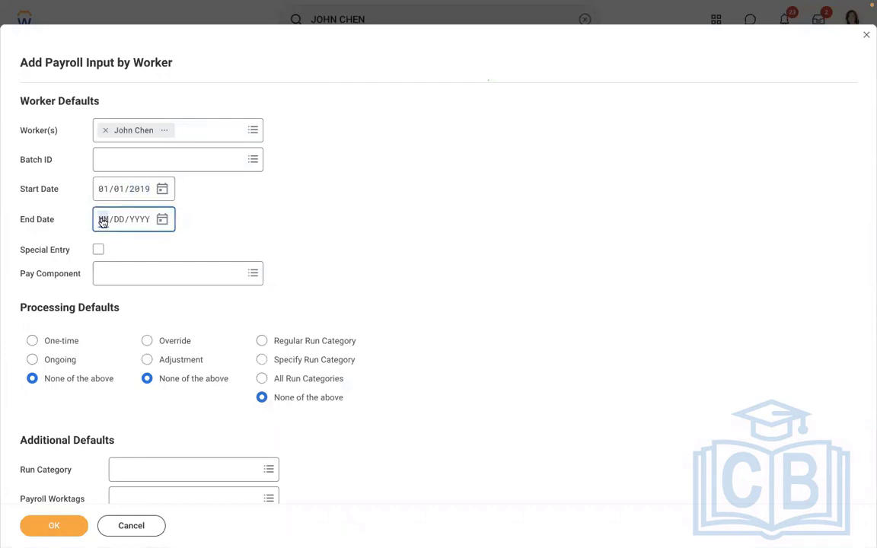
type("01/31/")
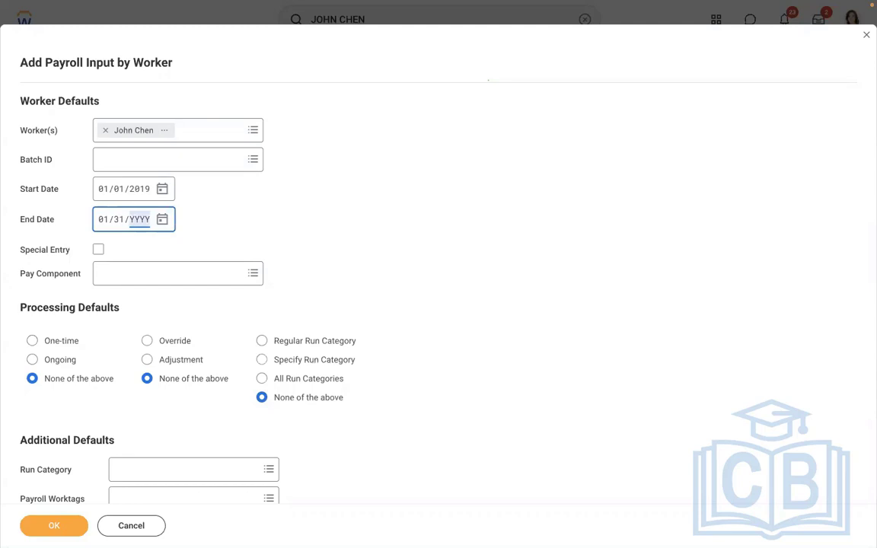
type("2019")
left_click(317, 199)
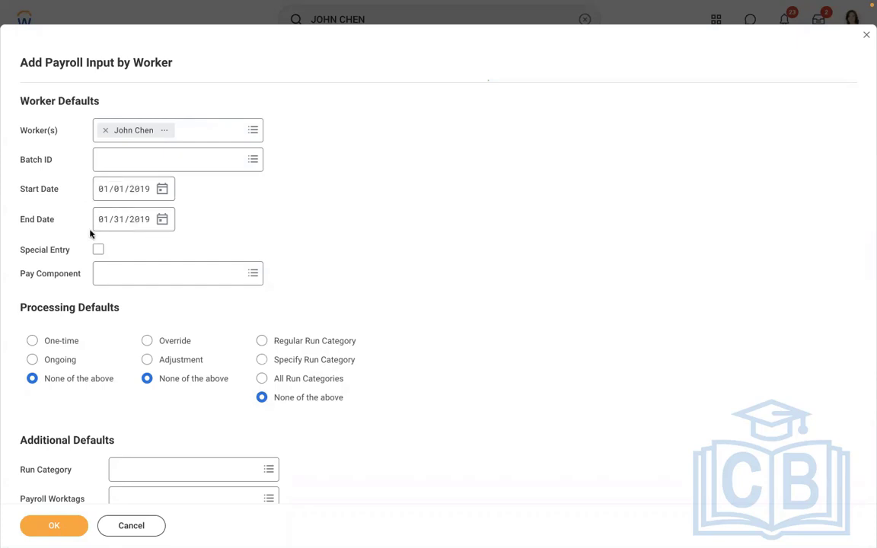
Choose AMD - Loan Payment [USA] as the pay component for the payroll input
left_click(130, 271)
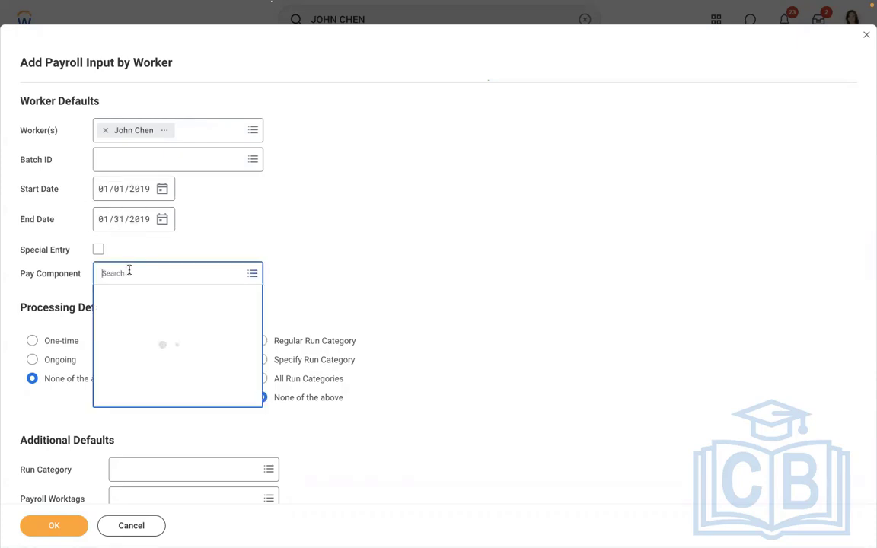
type("AMD")
key("Return")
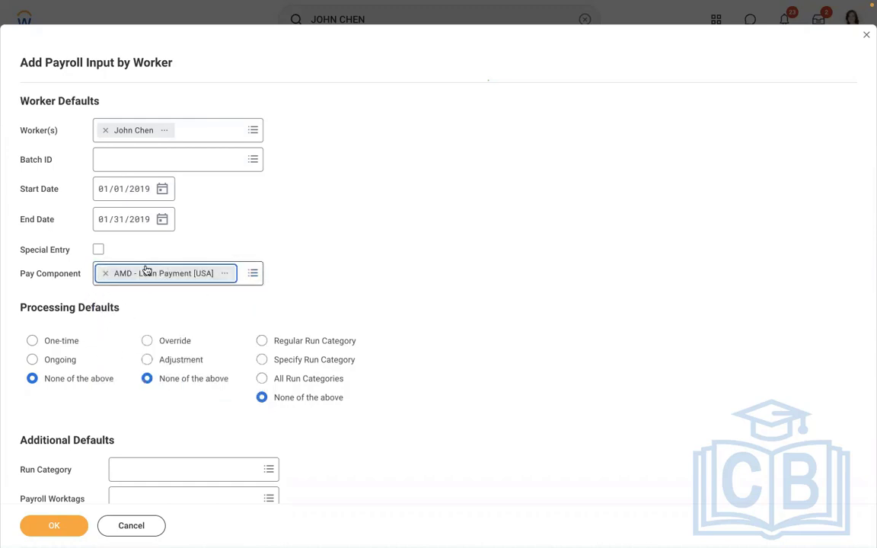
Set the payroll input's processing defaults to One-time and Regular Run Category and continue to the input details
scroll(288, 217, "down", 3)
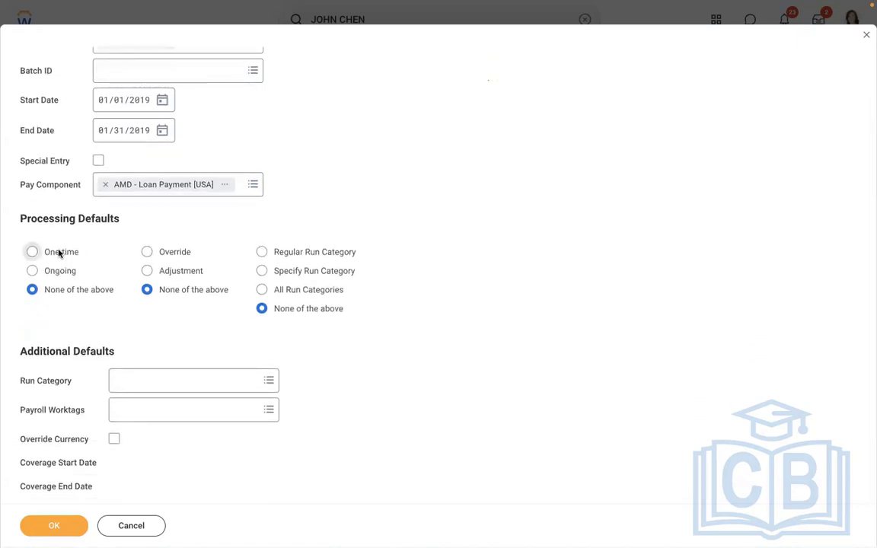
left_click(58, 252)
left_click(261, 253)
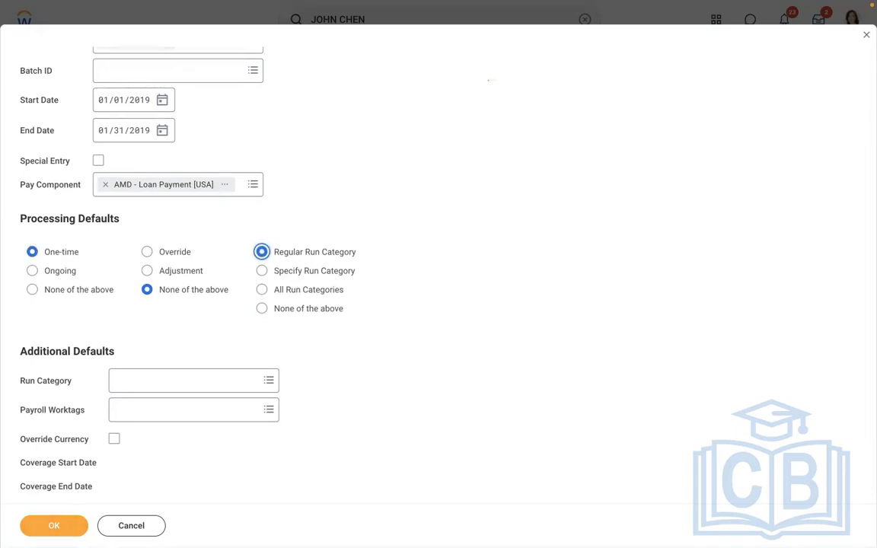
left_click(50, 526)
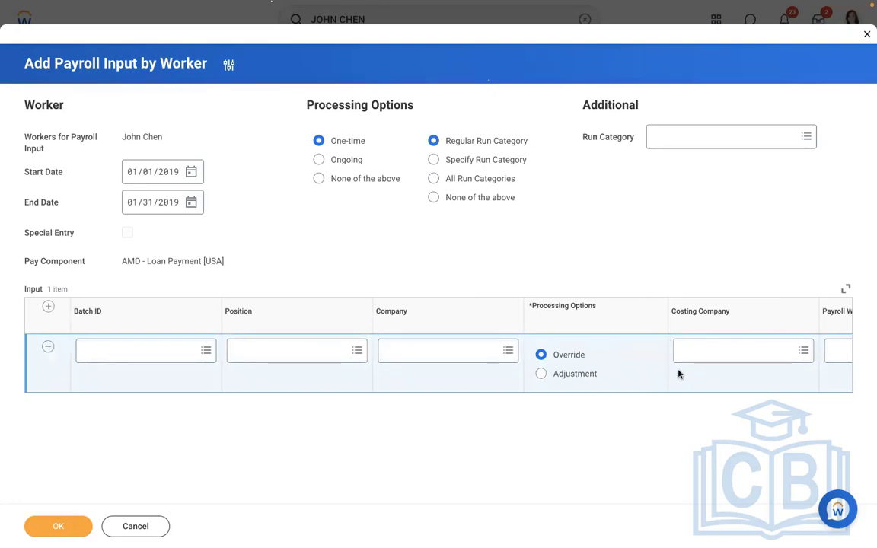
Add an input detail line of type Amount with a value of 10000 to the loan payment input
scroll(630, 376, "right", 2)
scroll(629, 376, "right", 10)
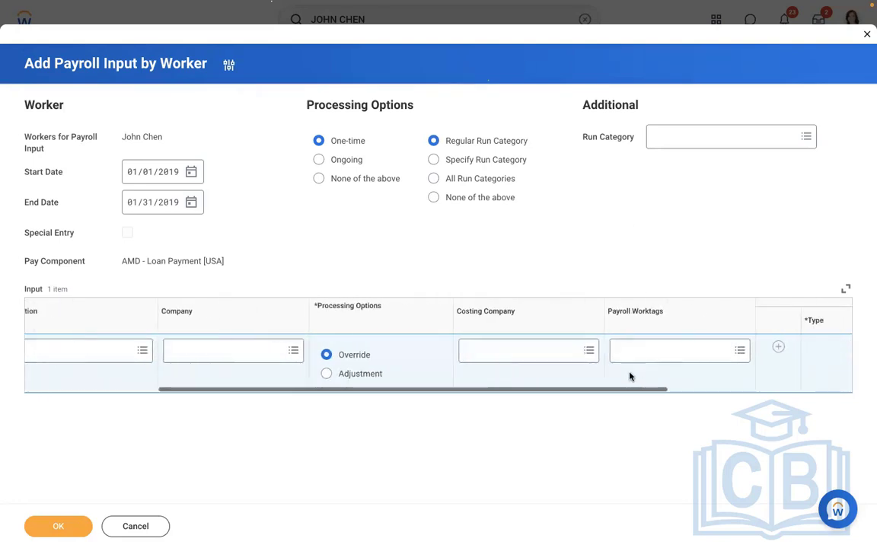
scroll(628, 376, "right", 1)
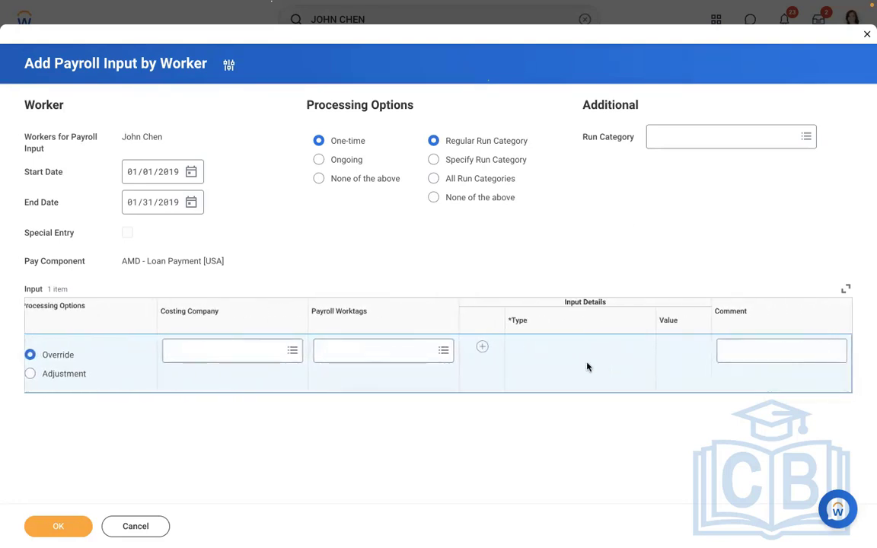
left_click(482, 347)
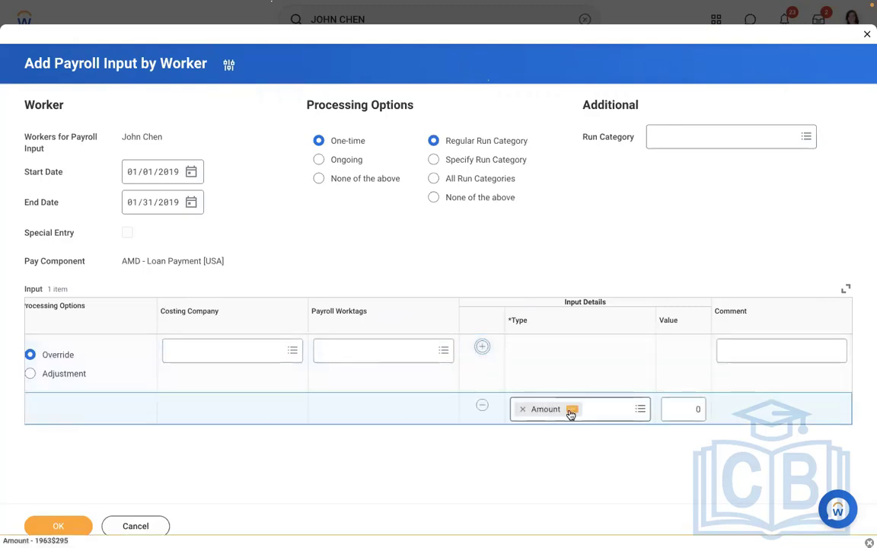
left_click(685, 409)
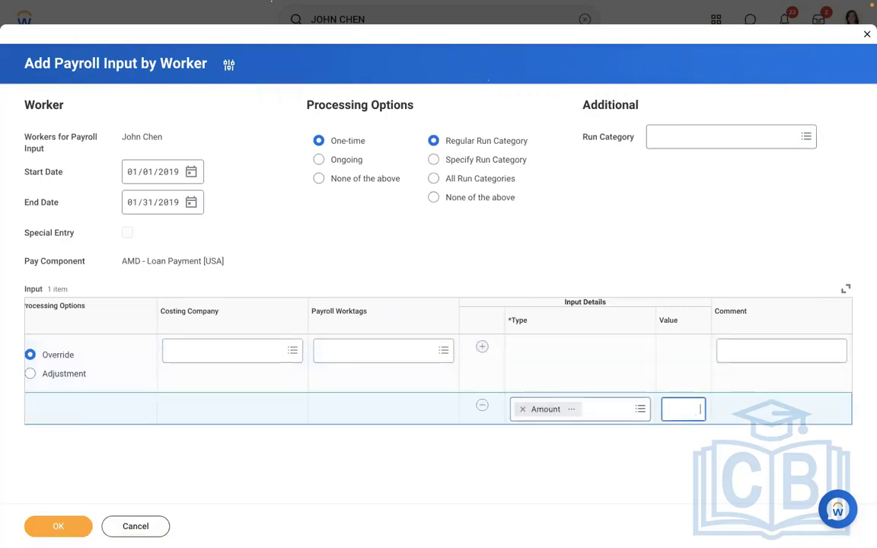
type("10000")
Enter the comment "Manager approved to process 10000 USD as loan amount" and submit the payroll input through to completion
left_click(749, 350)
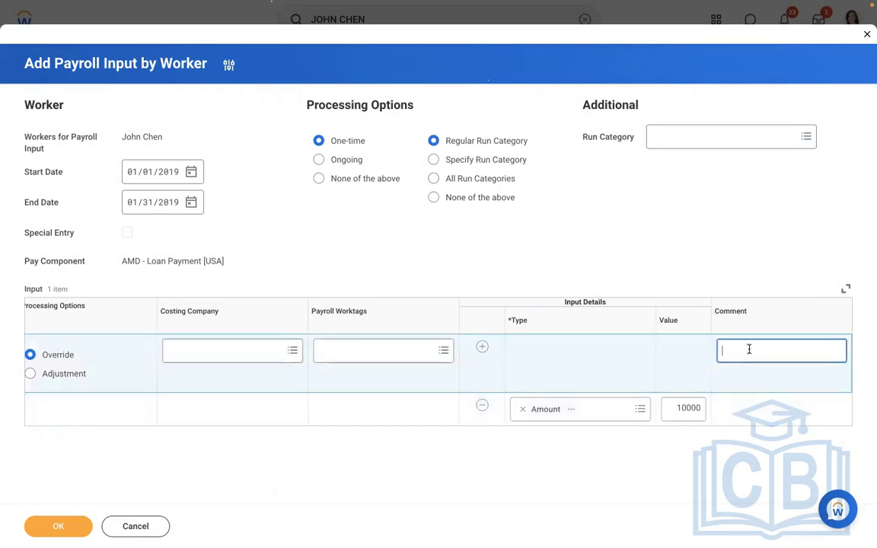
type("Manager approved to process 1")
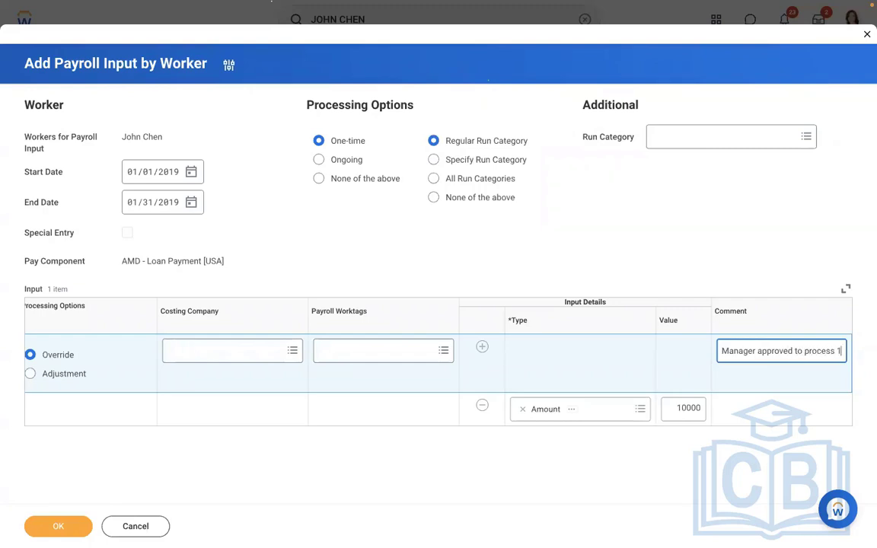
type("0000 U")
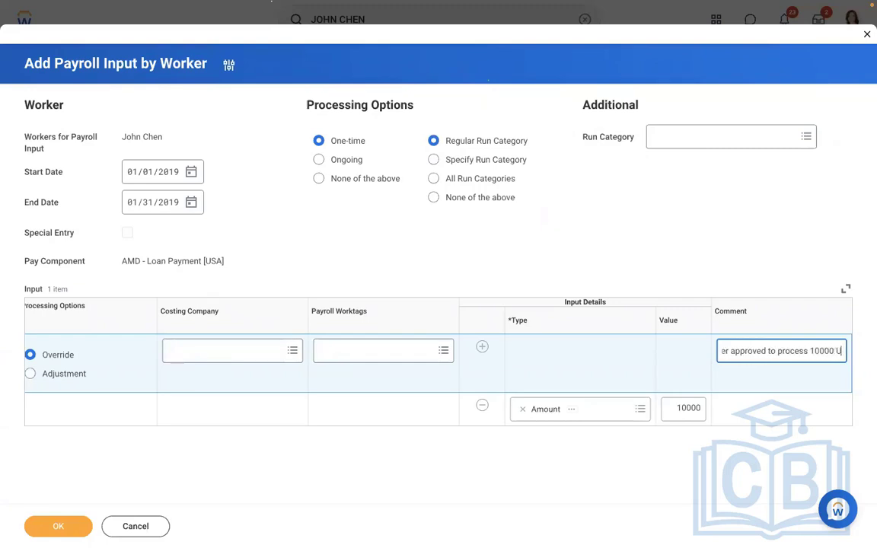
type("SD as loan amount")
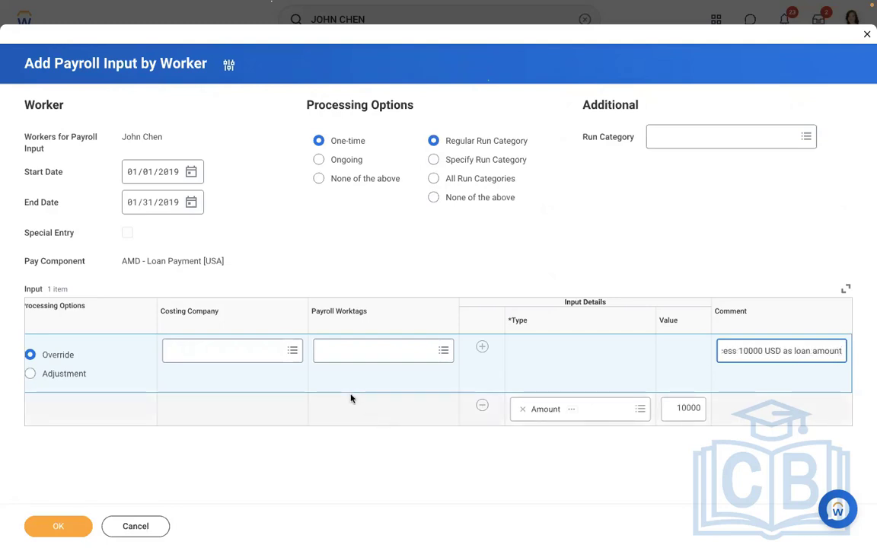
left_click(44, 531)
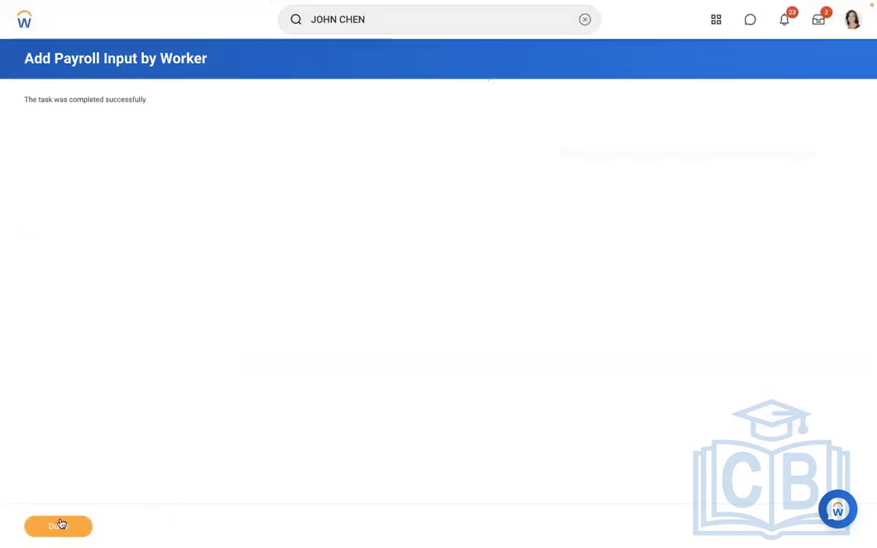
left_click(60, 526)
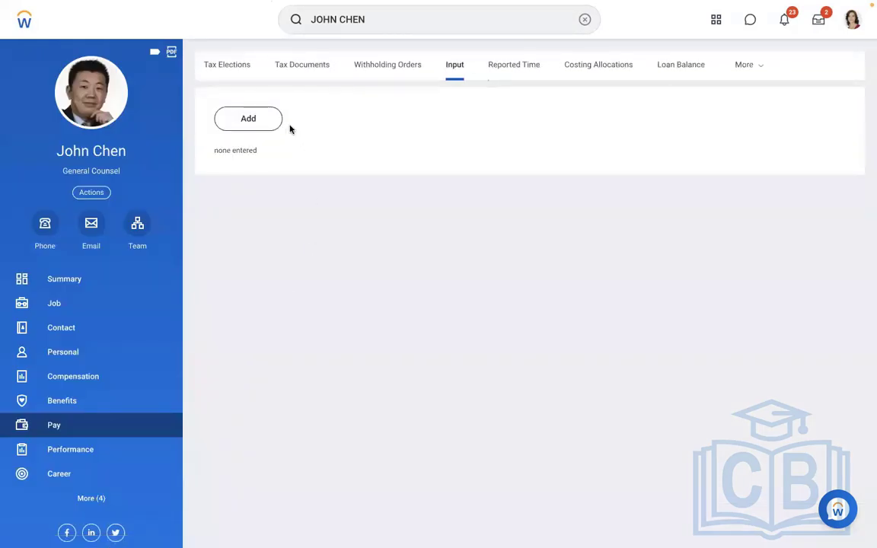
Re-calculate the worker's in-progress pay calculation for the 01/01/2019 - 01/15/2019 period from the payroll results
left_click(753, 64)
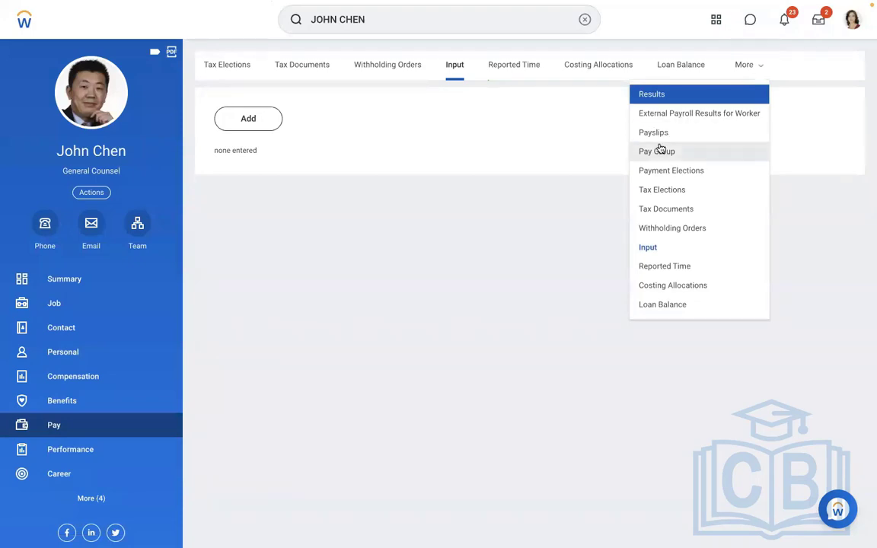
left_click(659, 97)
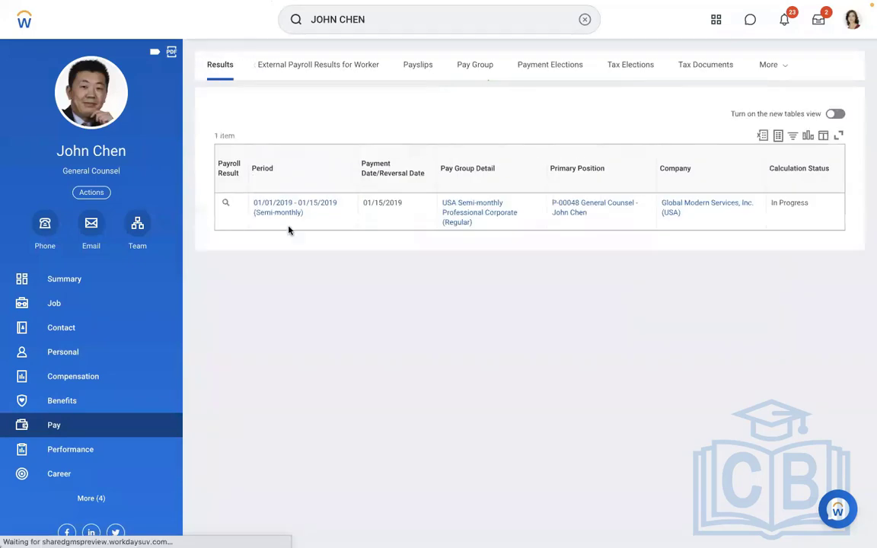
left_click(235, 205)
mouse_move(294, 349)
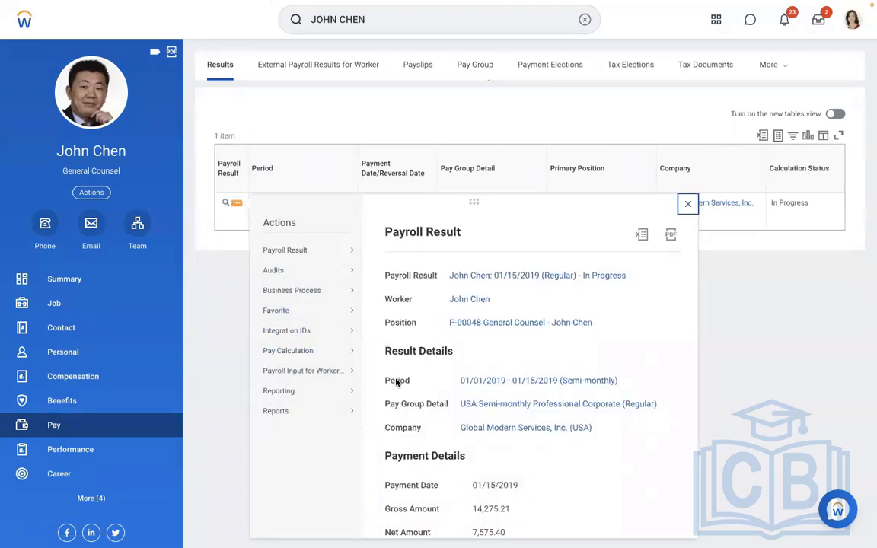
left_click(399, 412)
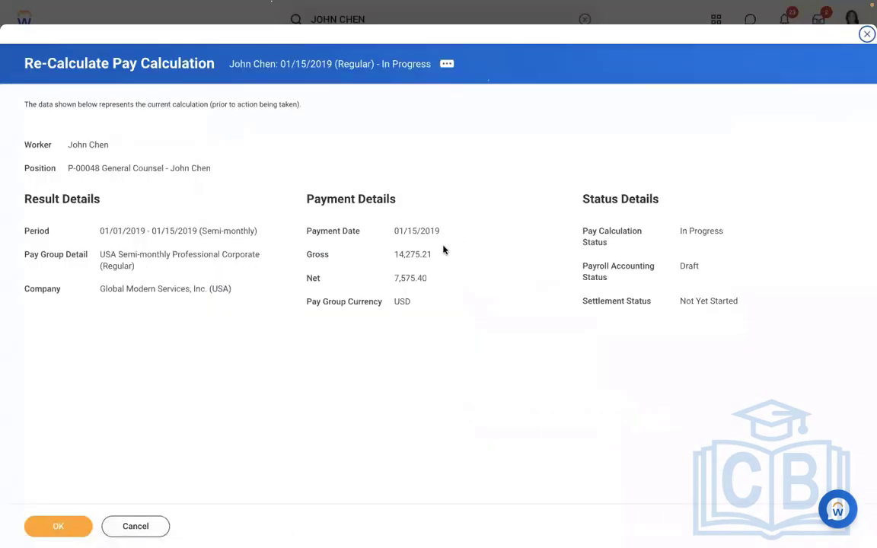
left_click_drag(435, 254, 372, 254)
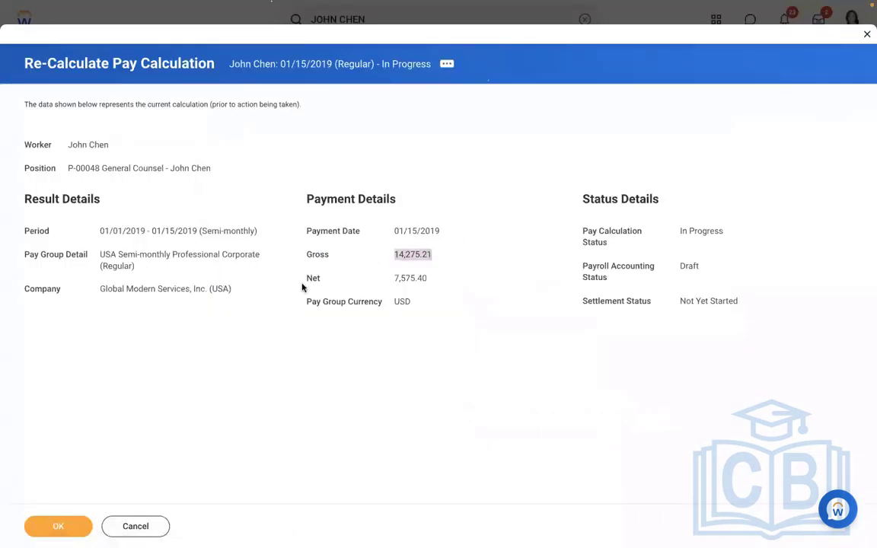
left_click(51, 527)
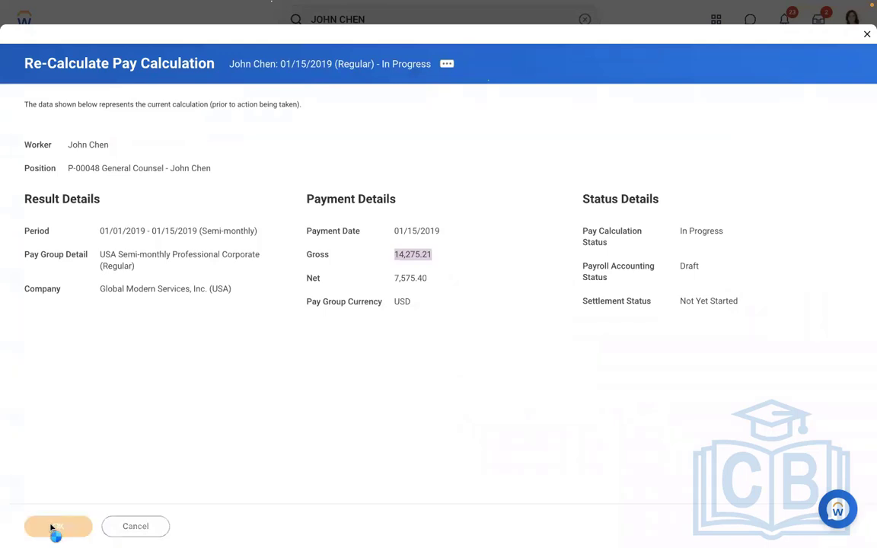
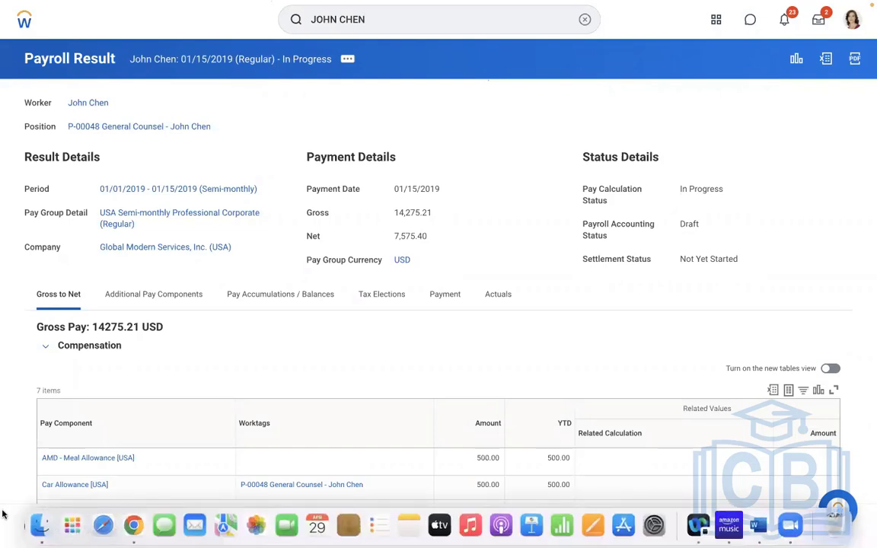
left_click_drag(442, 189, 394, 187)
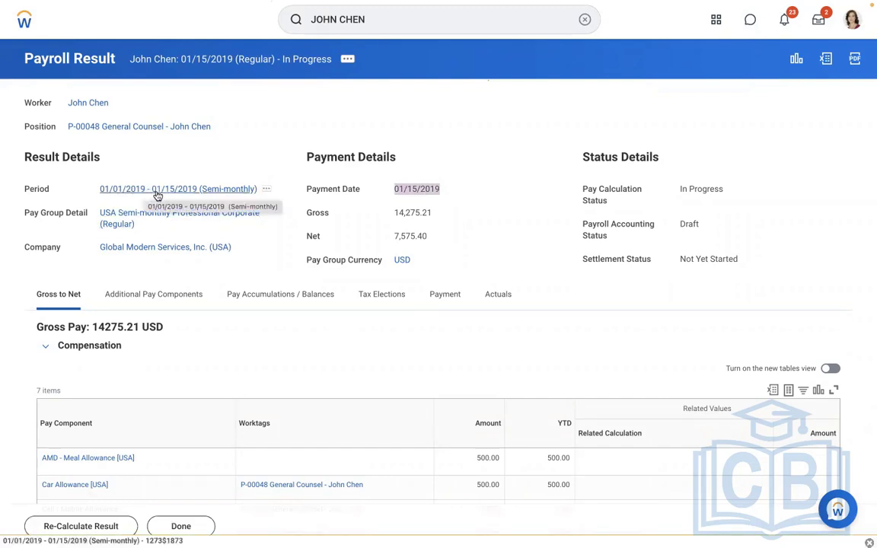
left_click(226, 158)
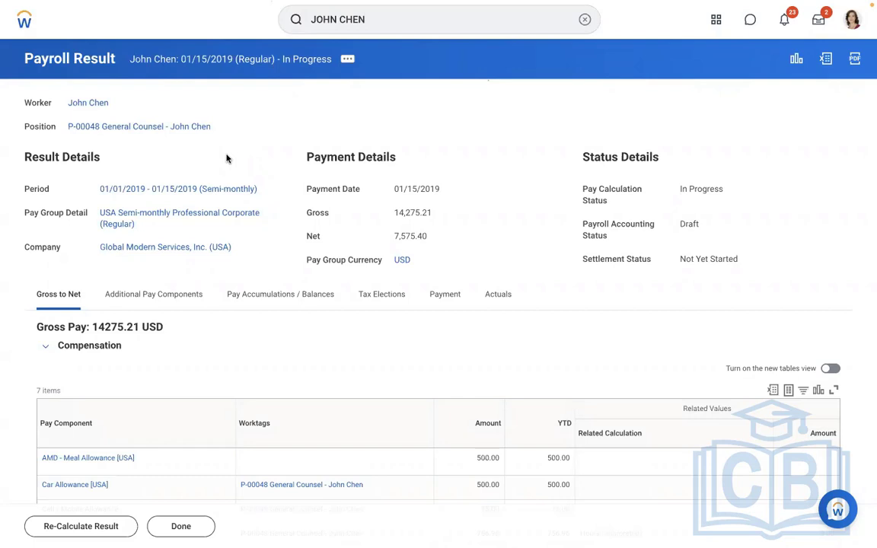
Find the Edit Earning task and open AMD - Loan Payment [USA] for editing on its existing 01/01/2019 effective date
left_click(584, 20)
type("edit ")
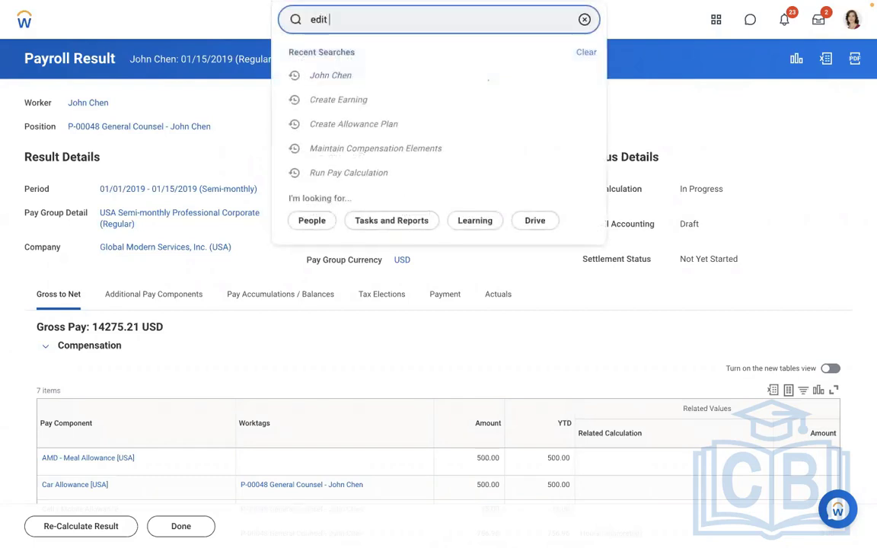
type("earning")
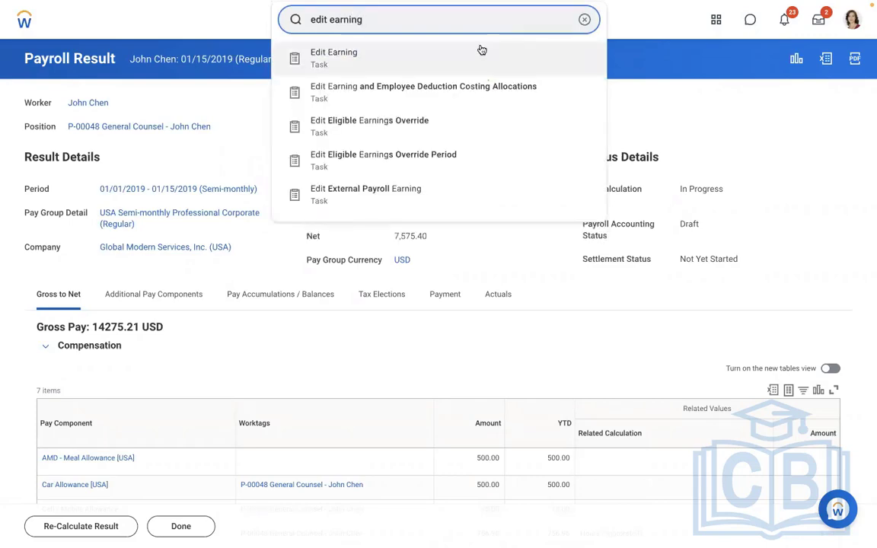
left_click(402, 51)
left_click(349, 163)
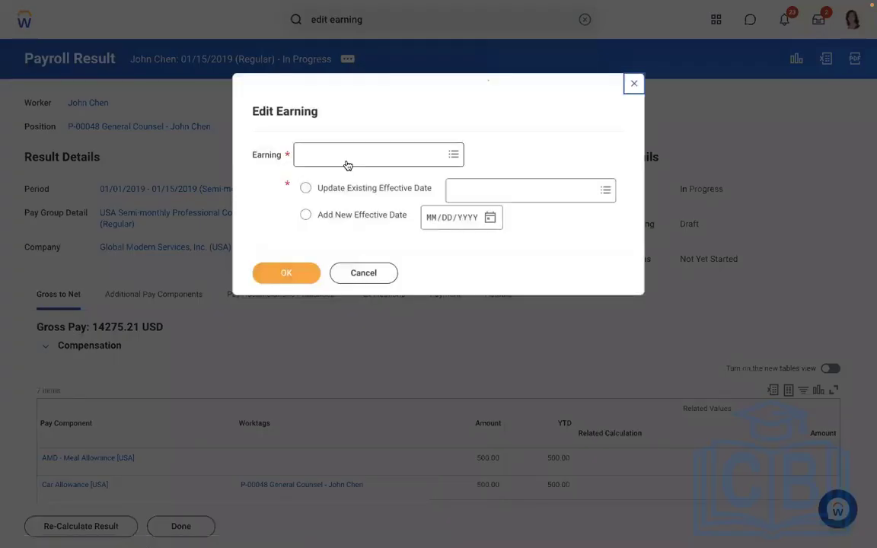
type("amd")
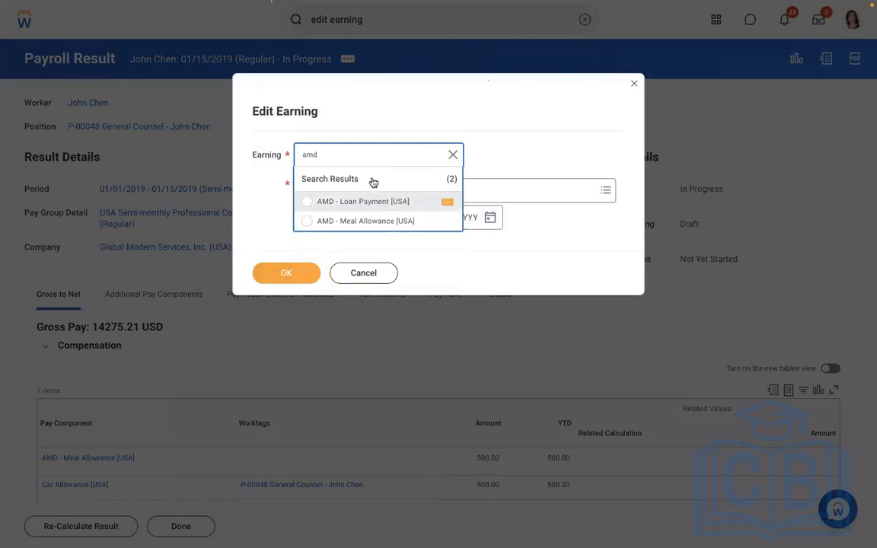
left_click(349, 202)
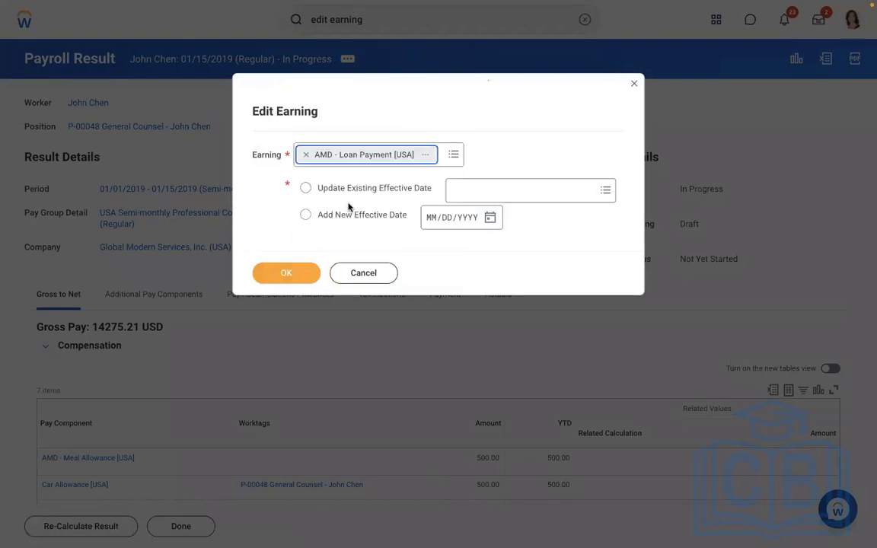
left_click(296, 274)
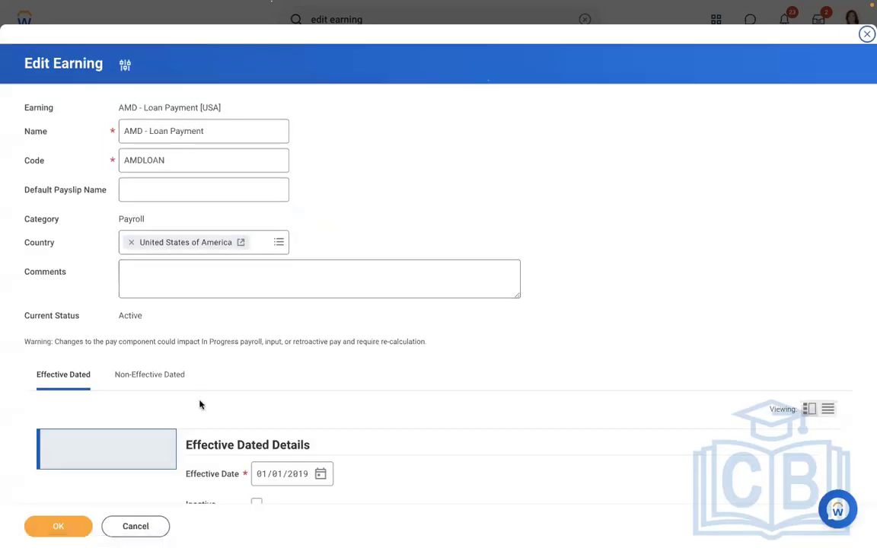
Add the Adds to Gross [CAN USA] pay component group to the earning's non-effective-dated details and save the earning
left_click(151, 376)
scroll(435, 201, "down", 3)
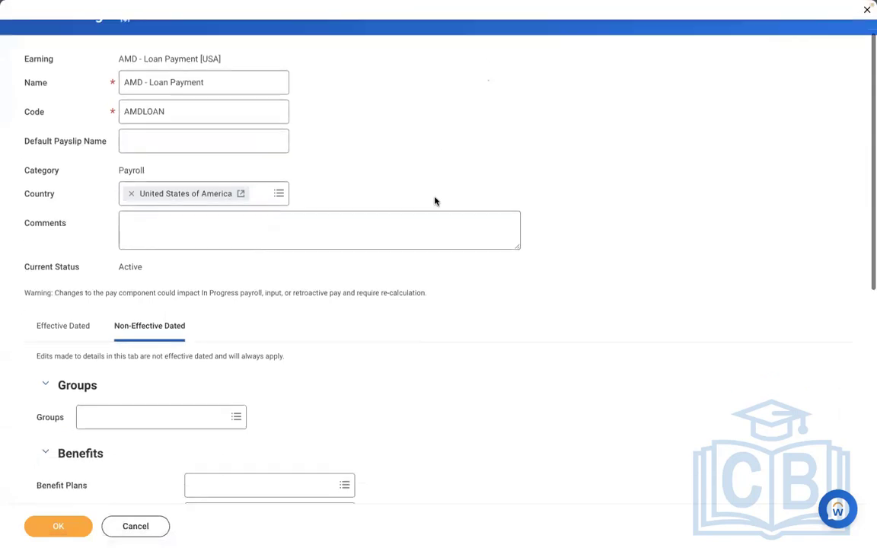
left_click(138, 316)
type("add to gross")
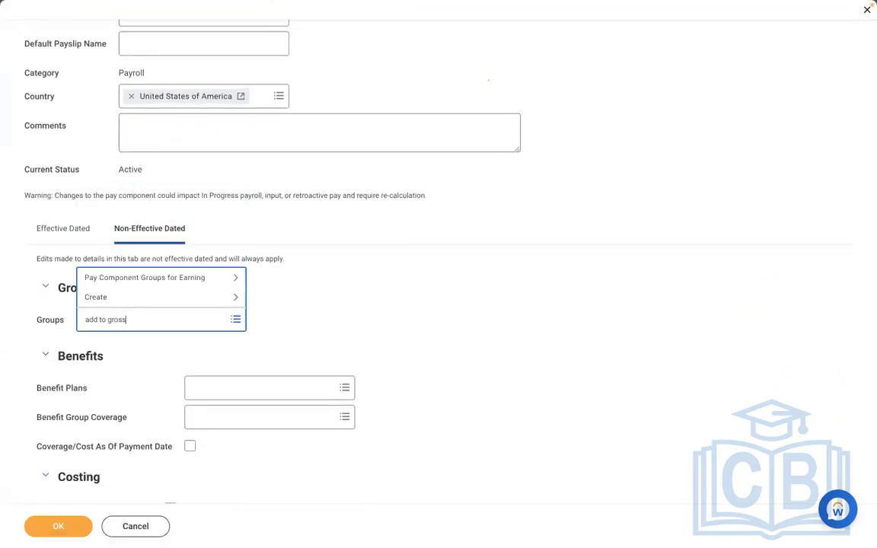
key("Return")
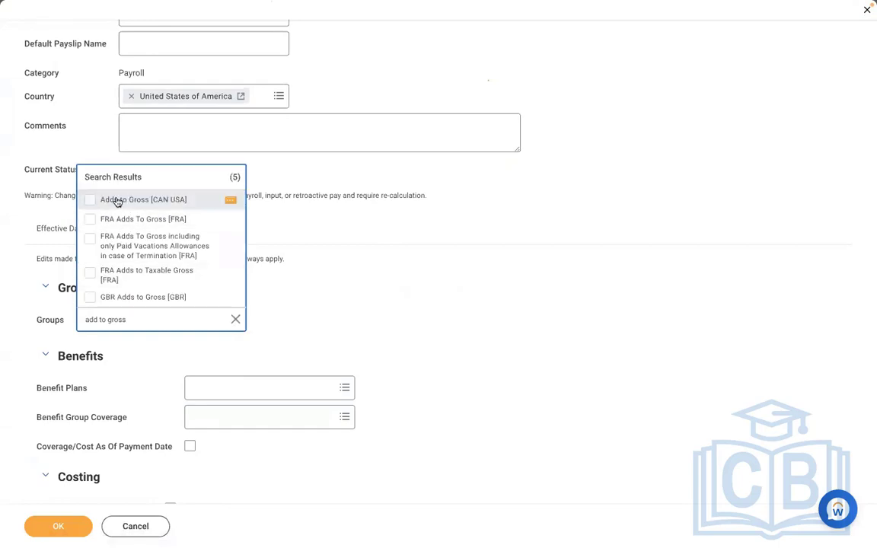
left_click(117, 201)
left_click(330, 292)
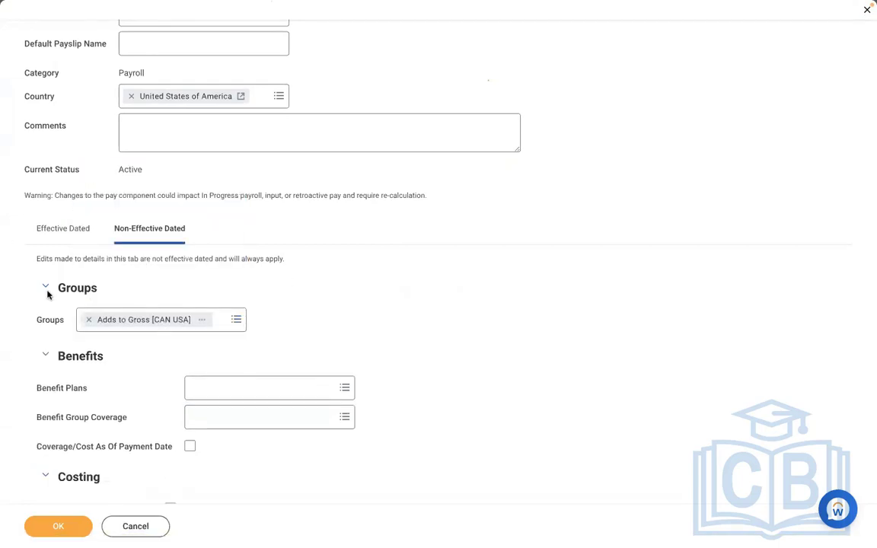
left_click(79, 521)
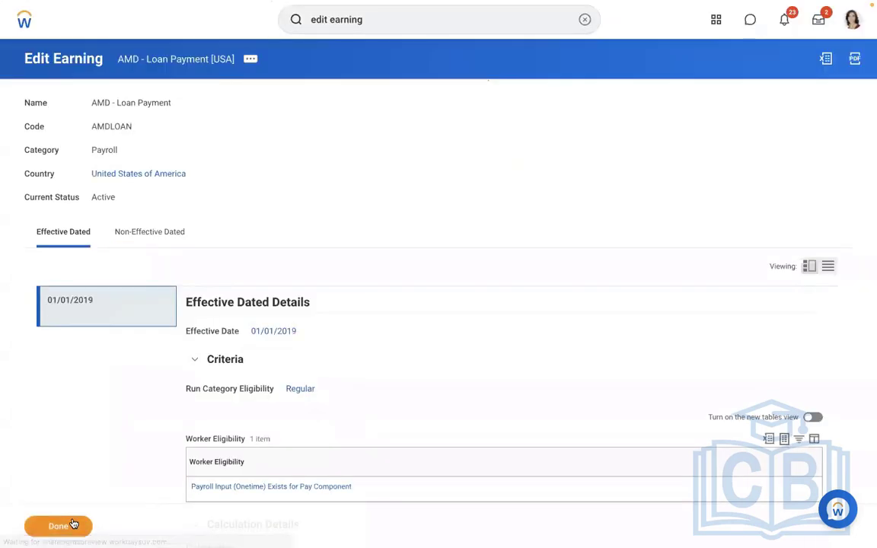
Search for the worker by name and open the payroll results on their profile
left_click(584, 19)
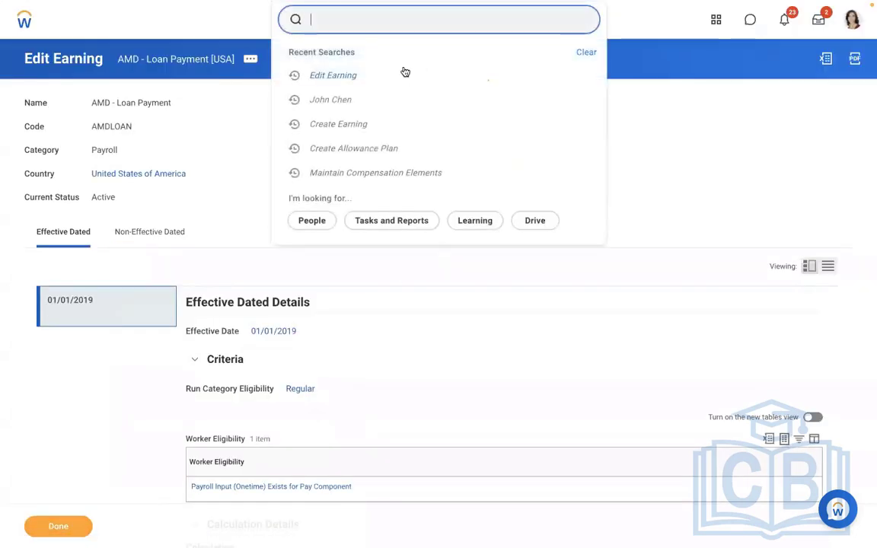
left_click(338, 105)
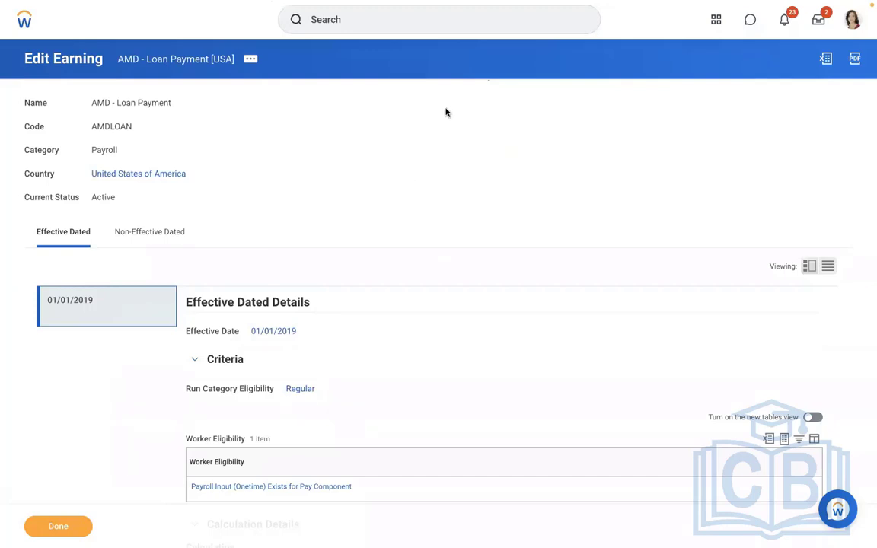
left_click(329, 28)
type("john chen")
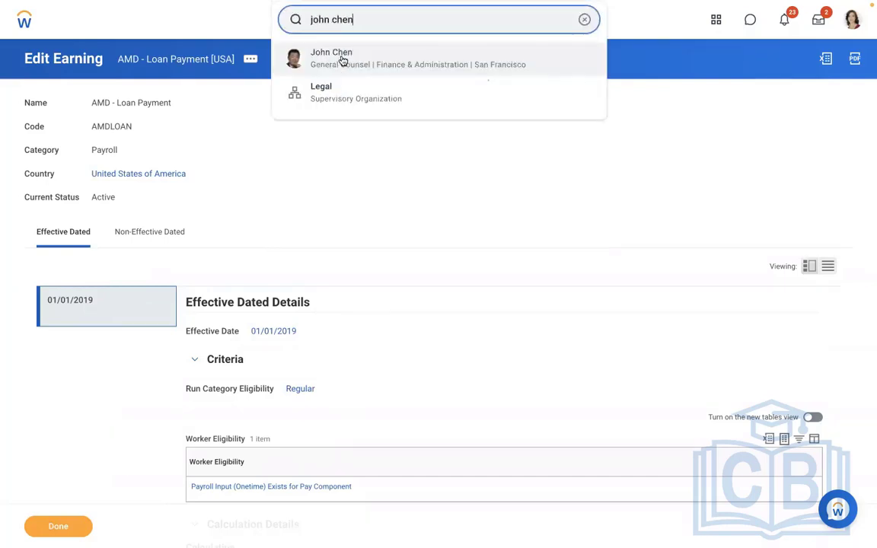
left_click(343, 61)
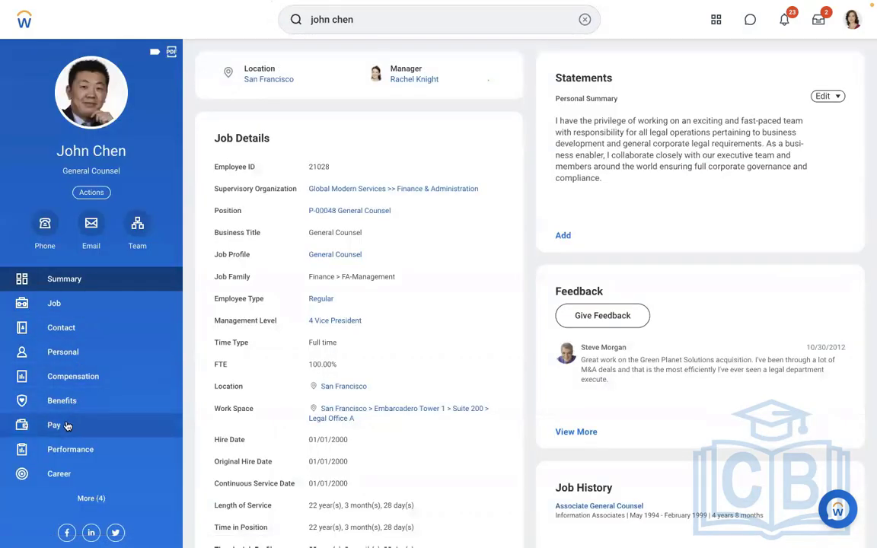
left_click(68, 423)
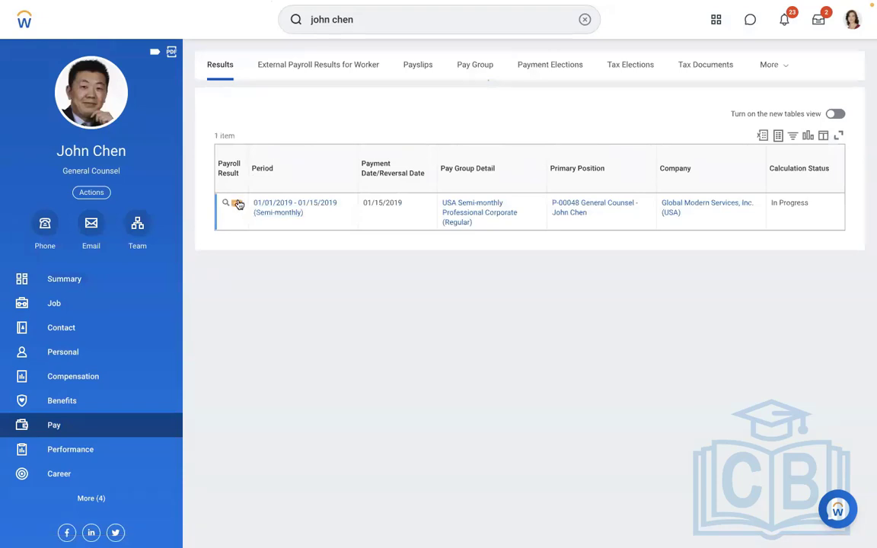
Re-calculate the worker's in-progress regular pay calculation dated 01/15/2019 and confirm it
left_click(239, 204)
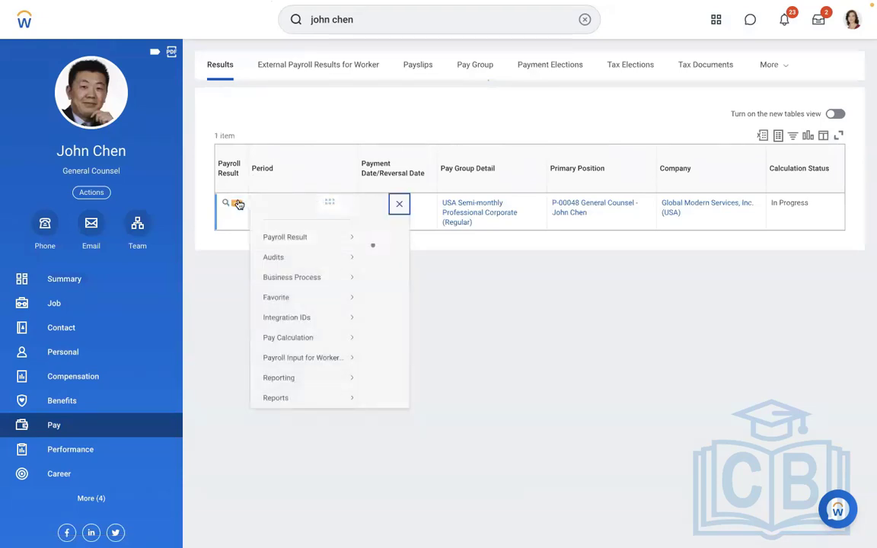
mouse_move(307, 253)
mouse_move(308, 351)
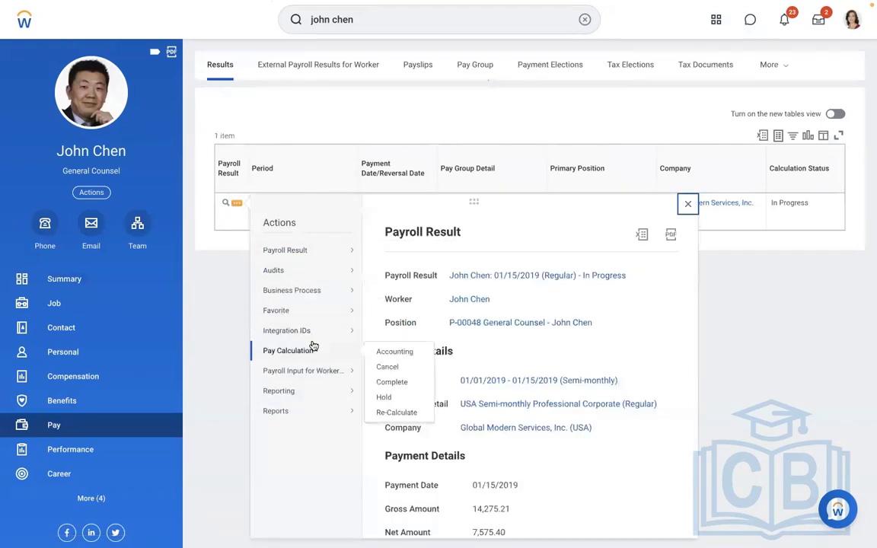
left_click(385, 411)
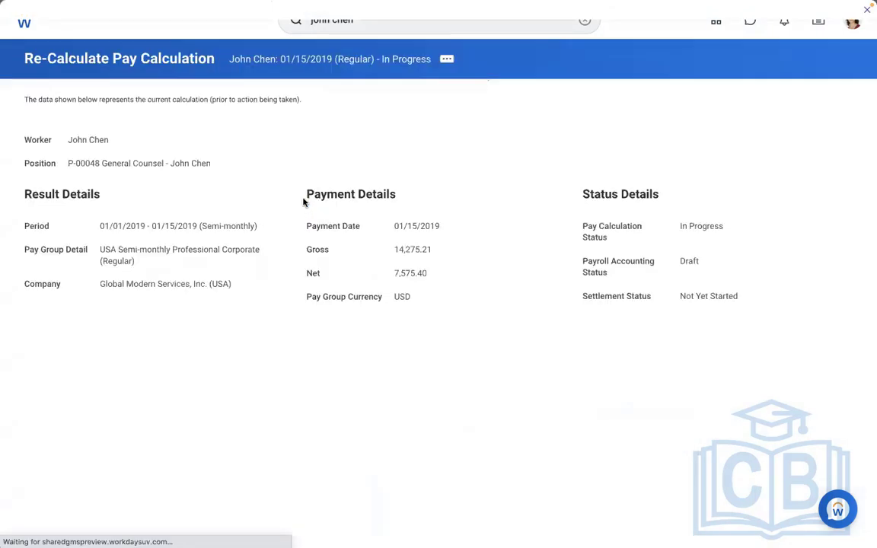
left_click_drag(445, 254, 374, 248)
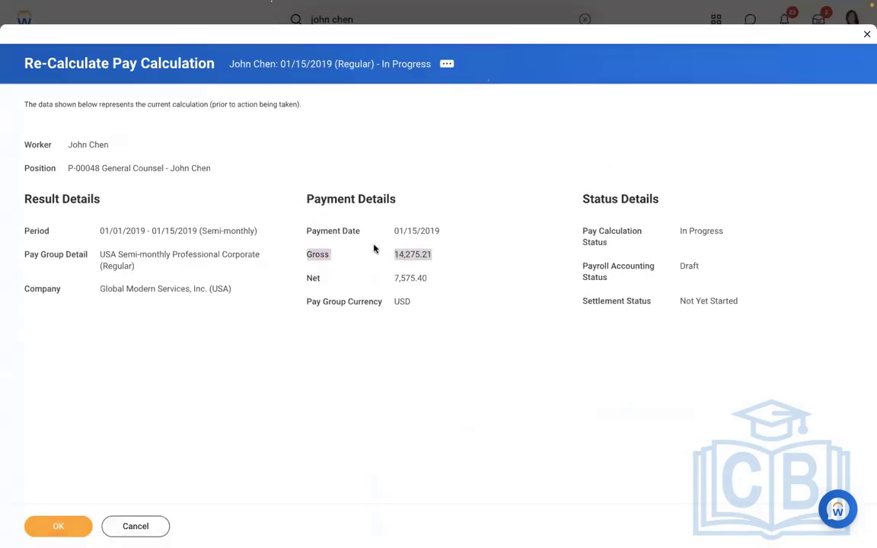
left_click(47, 523)
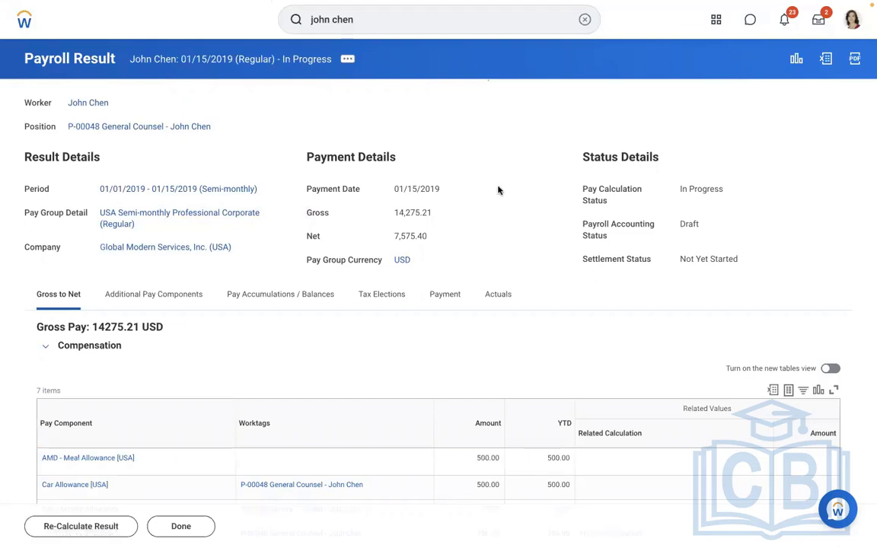
Examine the payroll result's gross-to-net compensation components and its actual journal entry lines for the loan payment
scroll(498, 190, "down", 5)
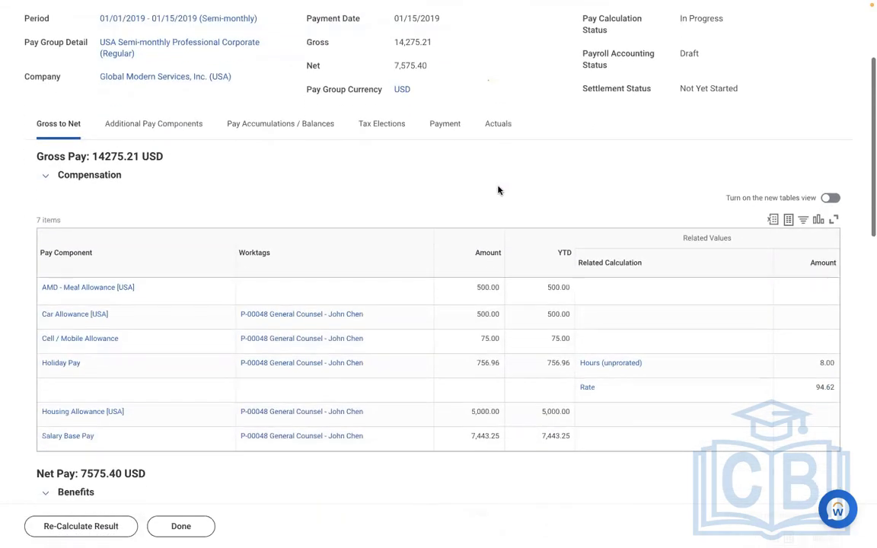
scroll(498, 189, "down", 1)
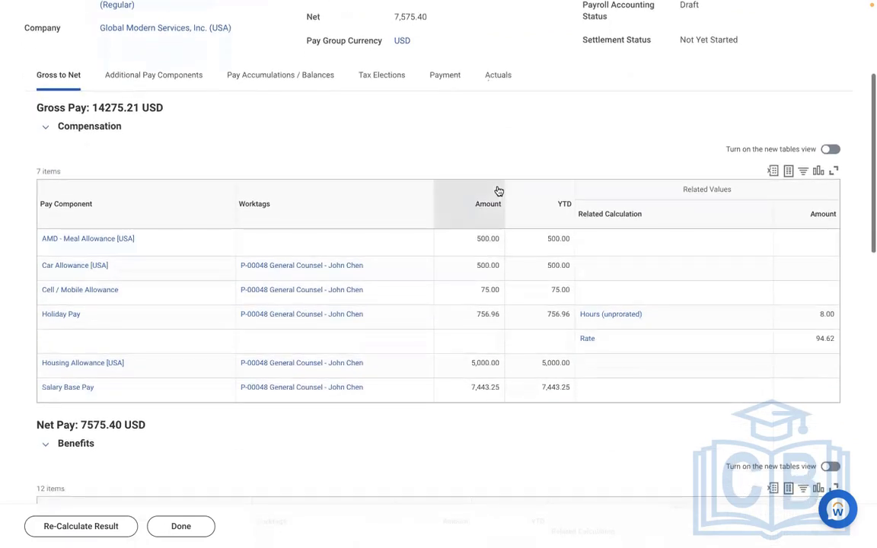
scroll(498, 189, "up", 2)
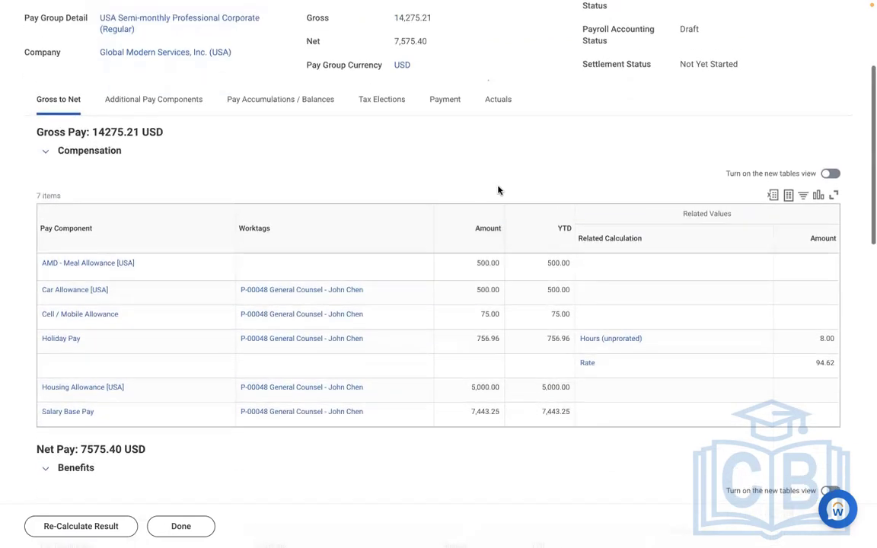
left_click(495, 152)
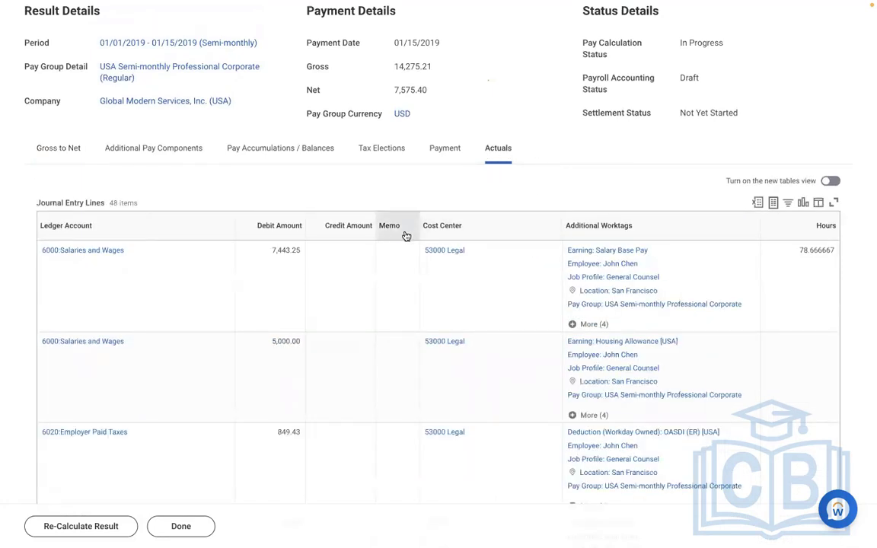
scroll(373, 295, "down", 3)
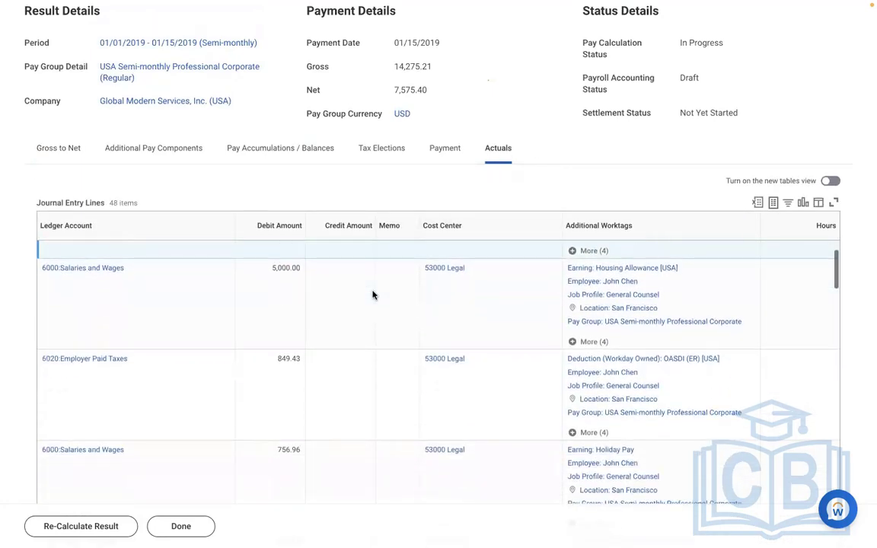
scroll(372, 295, "down", 4)
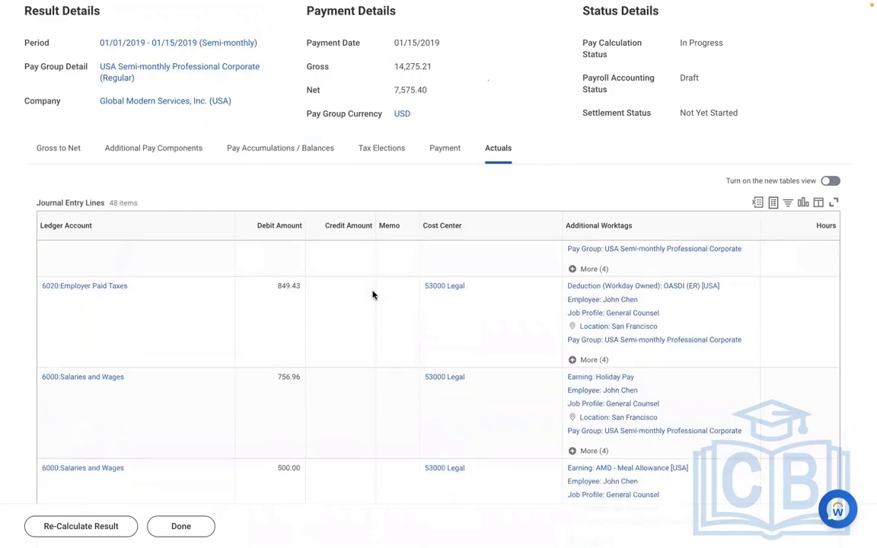
scroll(372, 295, "down", 7)
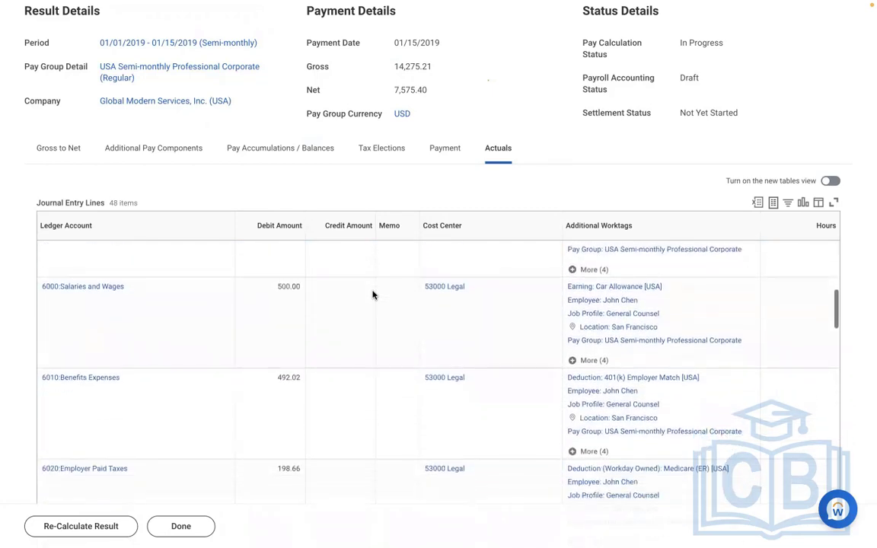
scroll(372, 295, "down", 6)
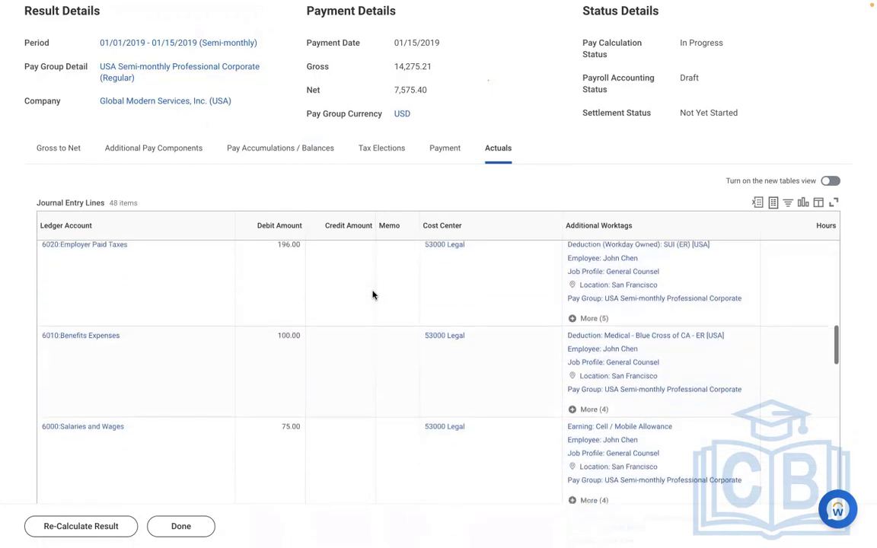
scroll(372, 295, "down", 8)
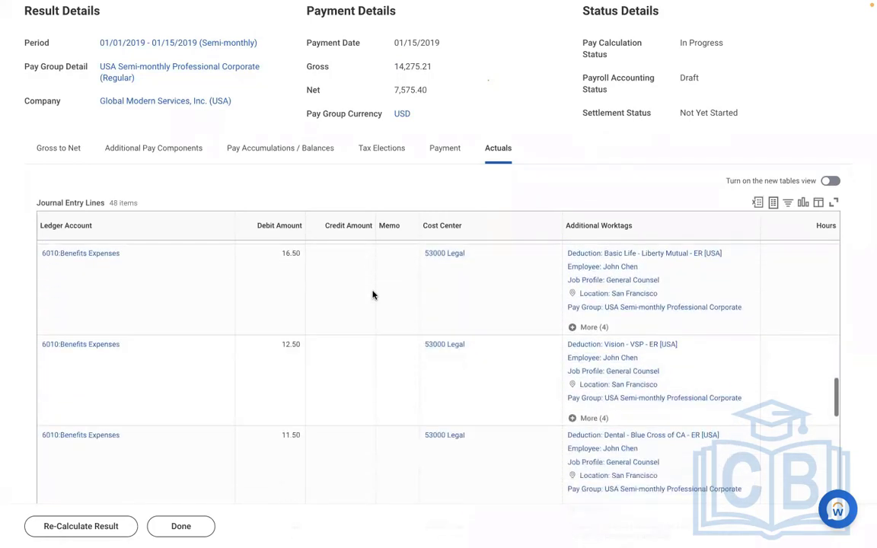
scroll(373, 295, "down", 8)
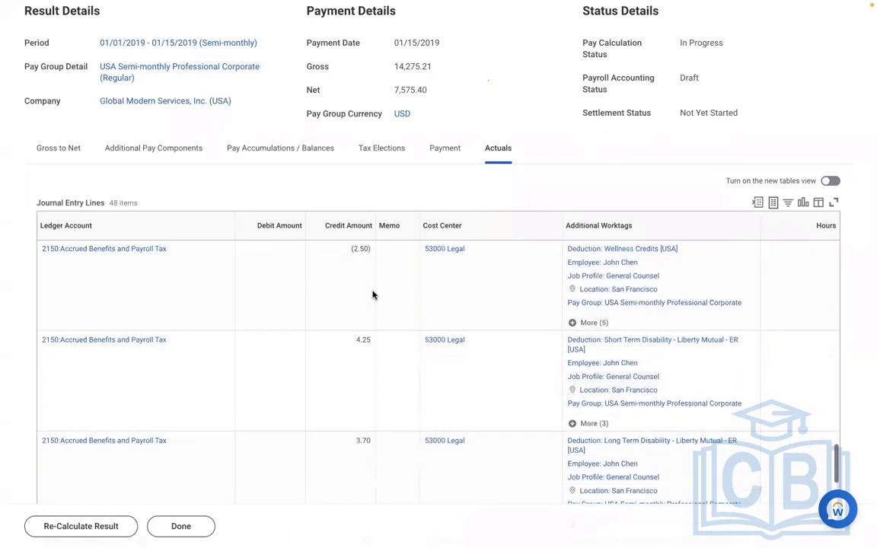
scroll(372, 295, "down", 10)
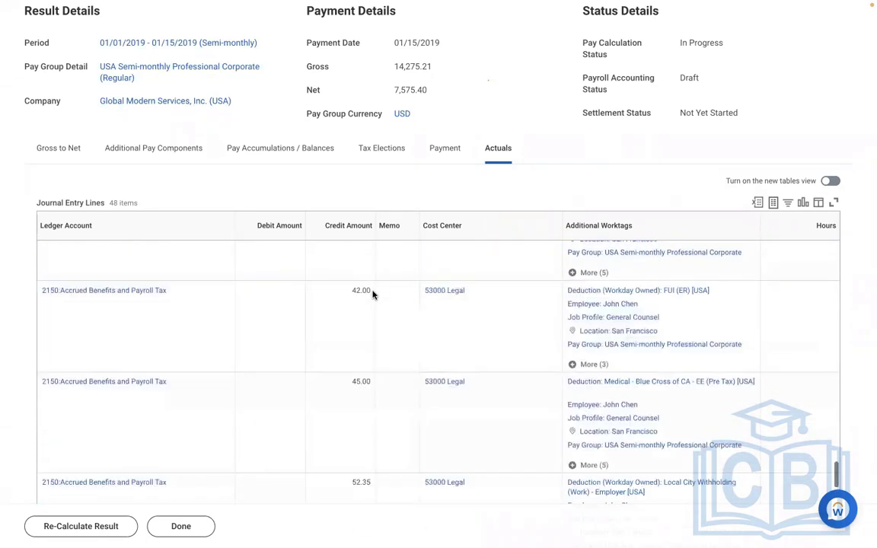
scroll(373, 295, "down", 1)
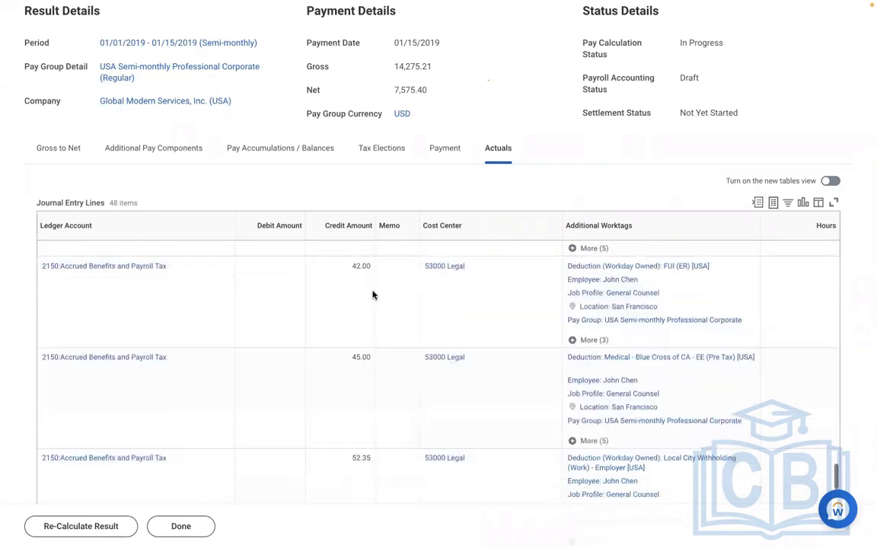
Search the Additional Worktags filter values of the journal entry lines for amd
left_click(671, 229)
left_click(654, 386)
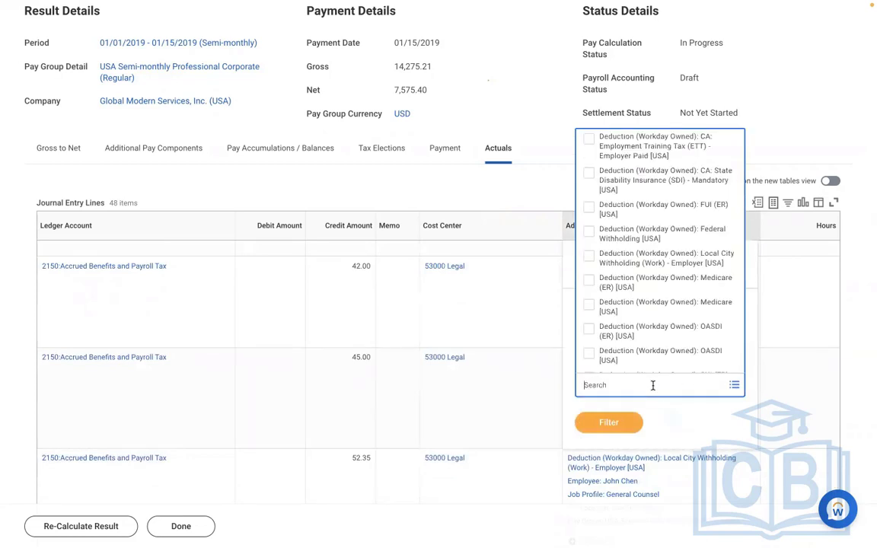
type("amd")
key("Return")
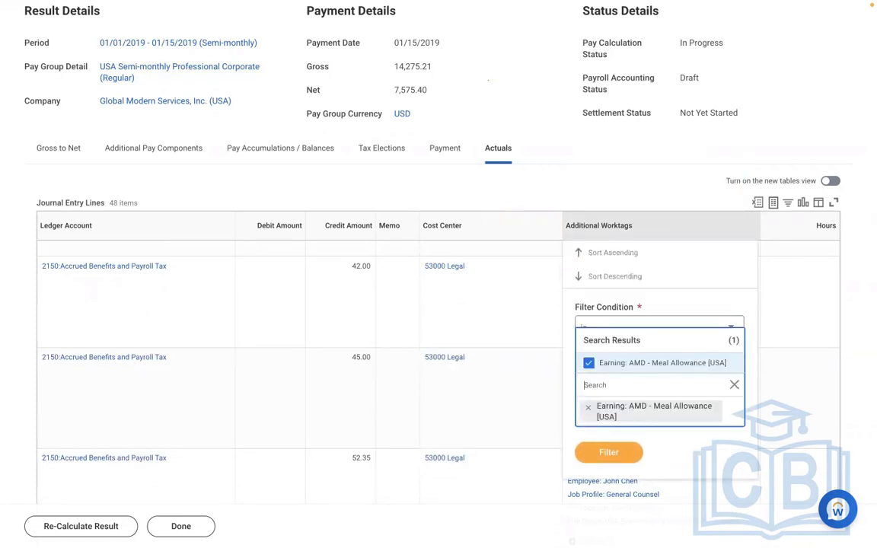
Find the Edit Earning task through the global search and open it
scroll(541, 115, "up", 4)
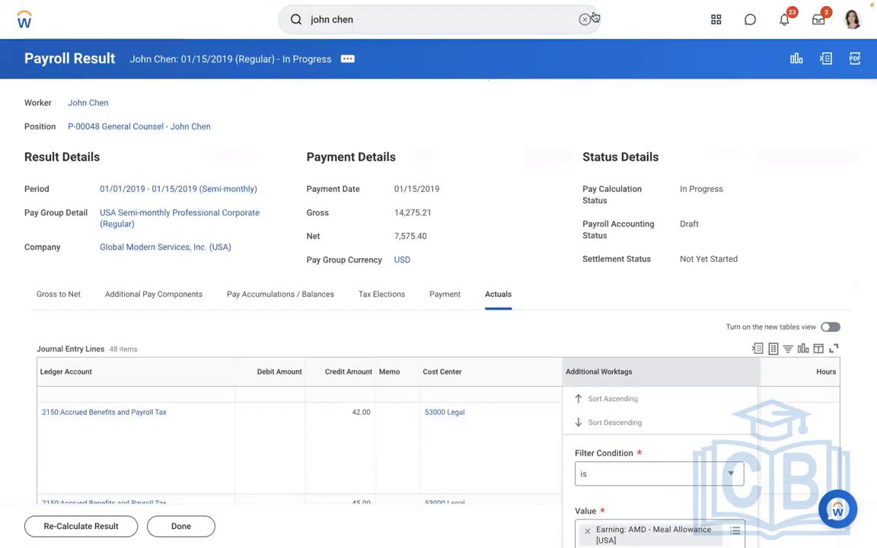
left_click(585, 21)
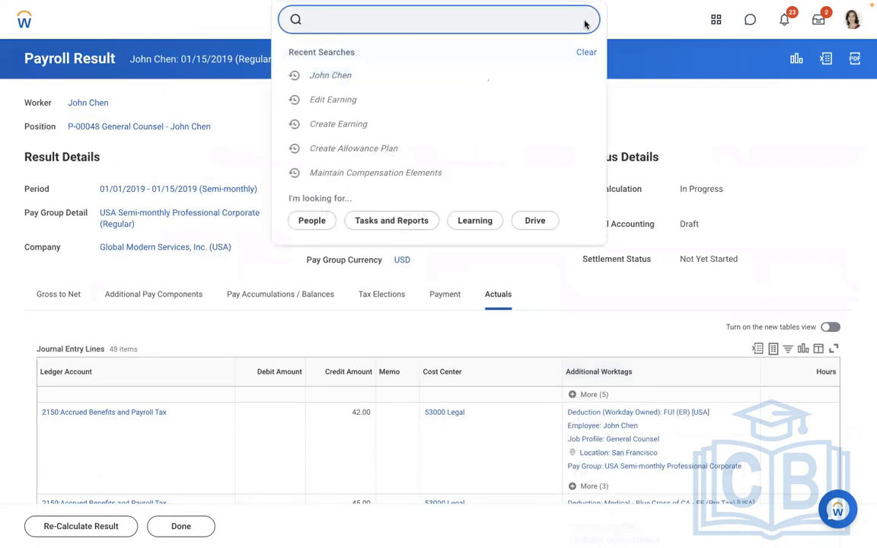
type("v")
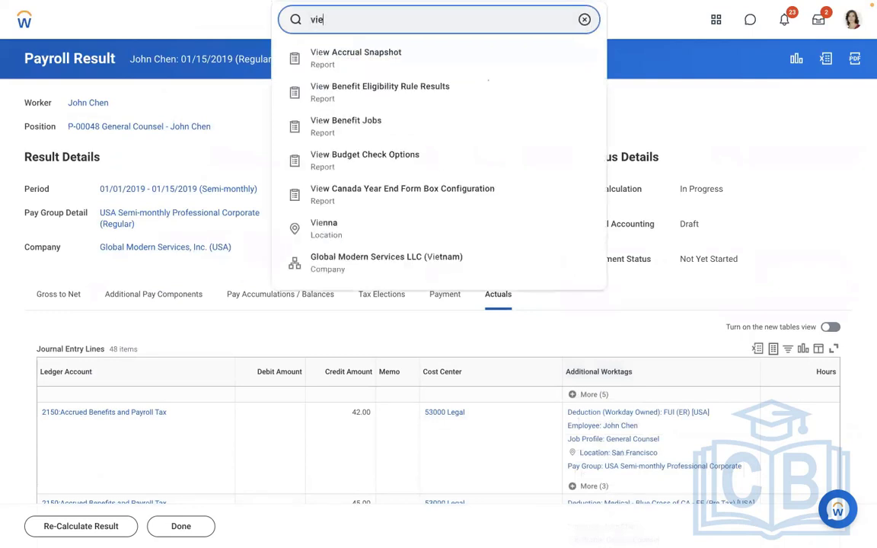
type("ie")
key("BackSpace")
key("BackSpace")
key("BackSpace")
type("edi")
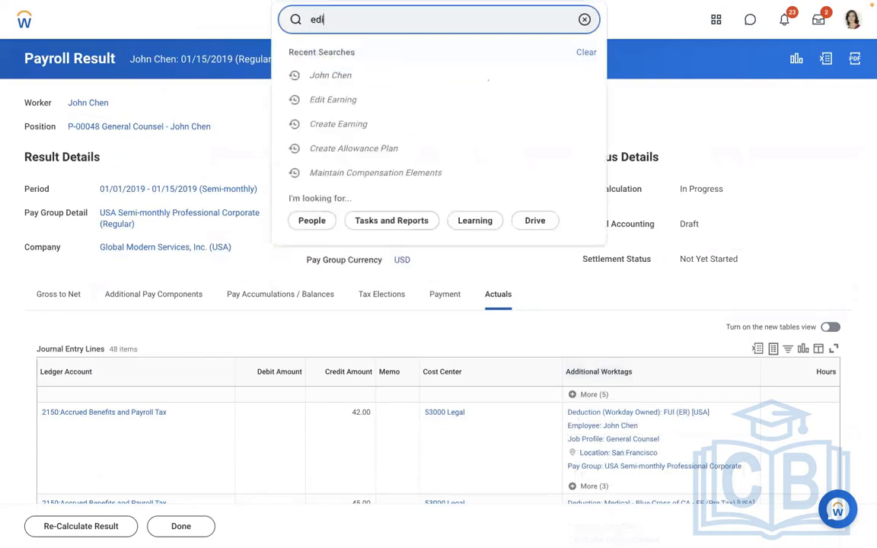
type("t earning")
left_click(384, 61)
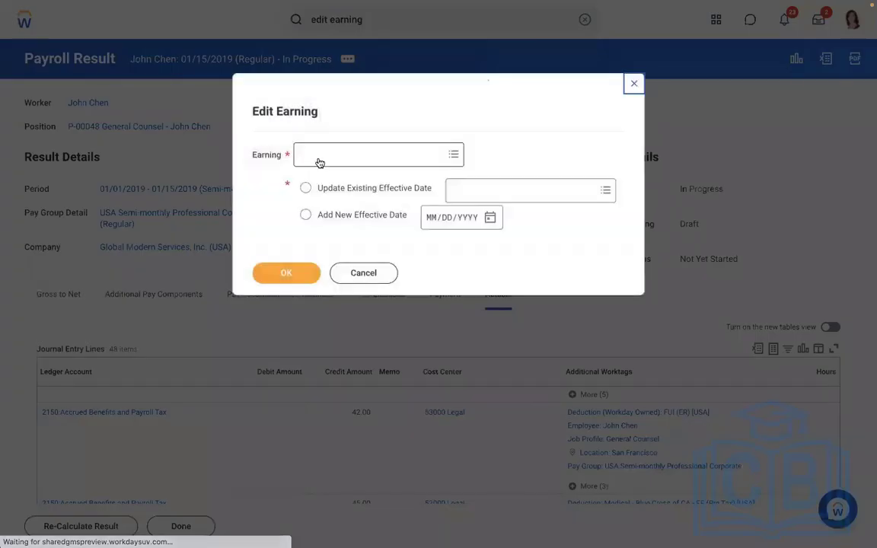
Open the AMD - Loan Payment [USA] earning for editing under its existing effective date 01/01/2019
left_click(319, 163)
type("amd")
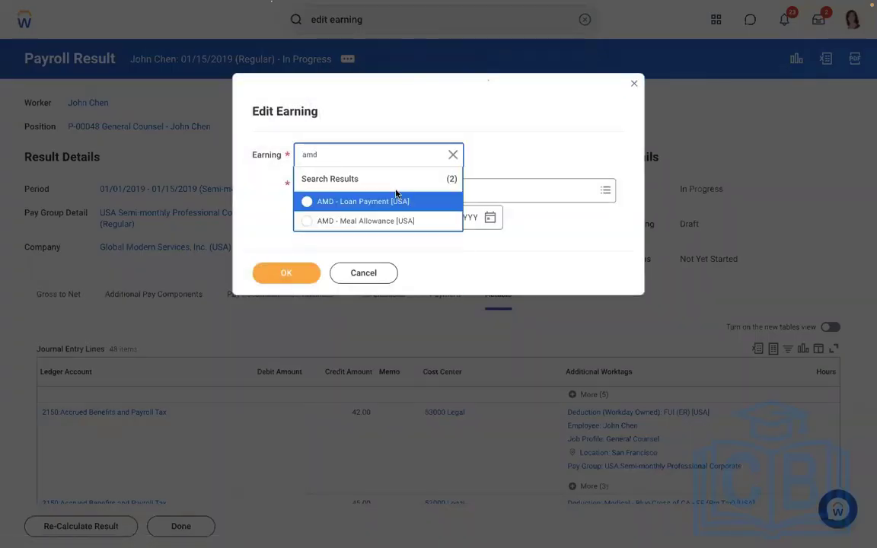
left_click(347, 204)
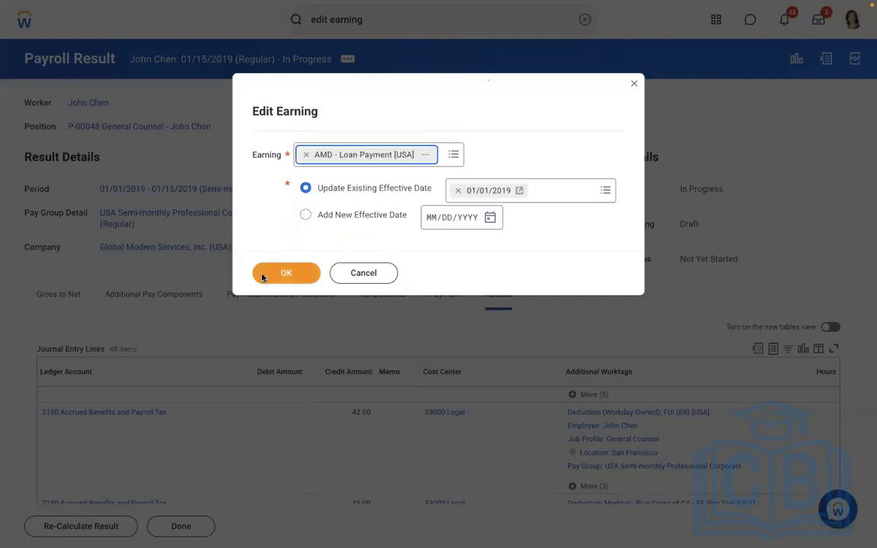
left_click(264, 276)
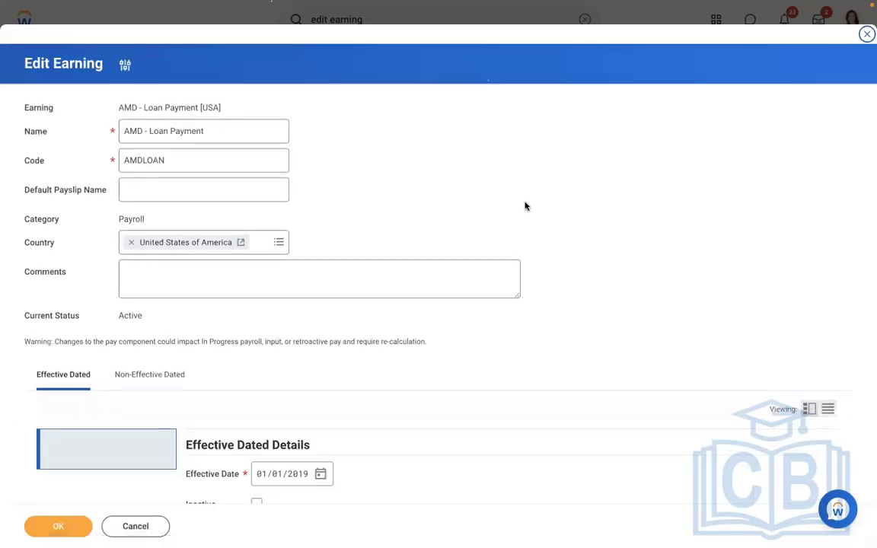
Replace the earning's worker eligibility criterion with Payroll Input Exists for Pay Component and save the earning
scroll(524, 206, "down", 5)
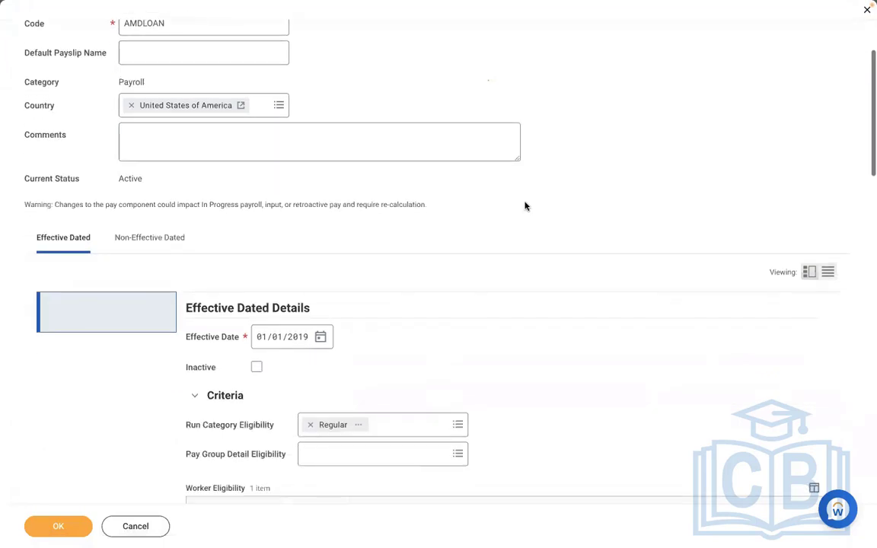
scroll(525, 204, "down", 4)
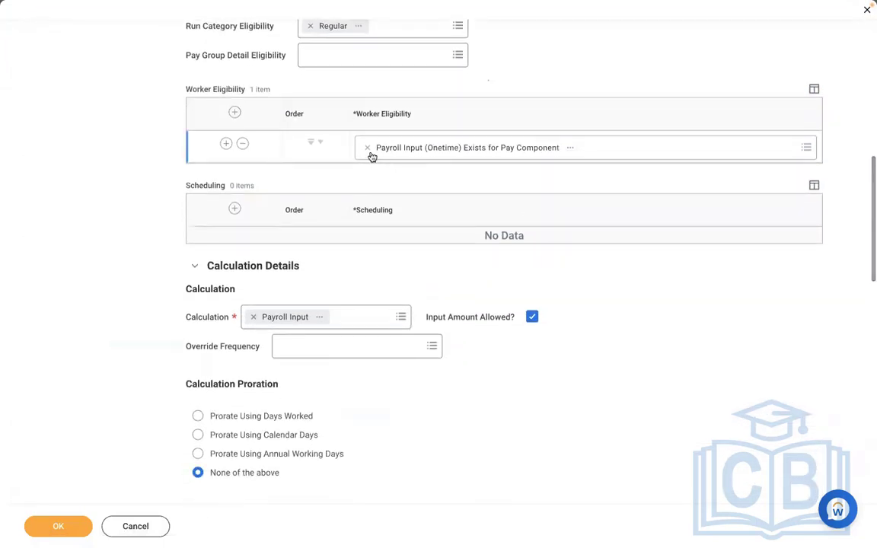
left_click(366, 149)
type("pay")
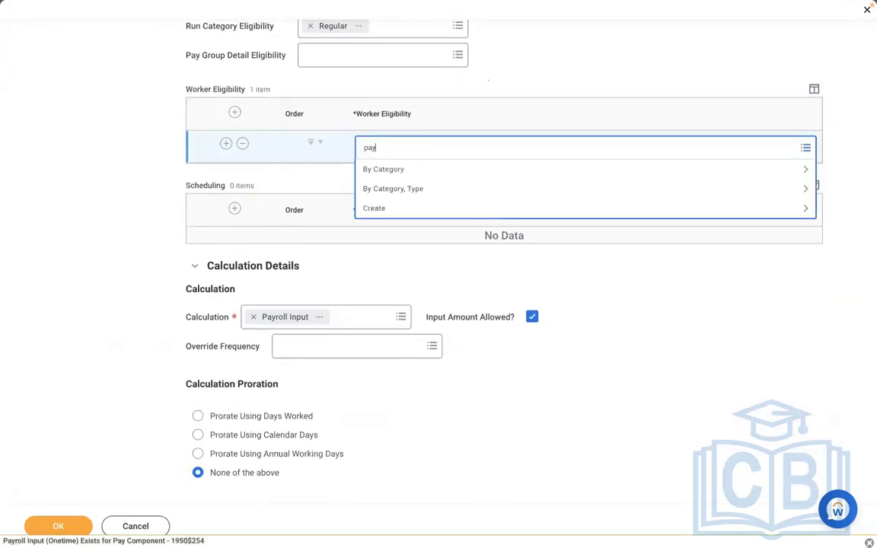
type("roll input")
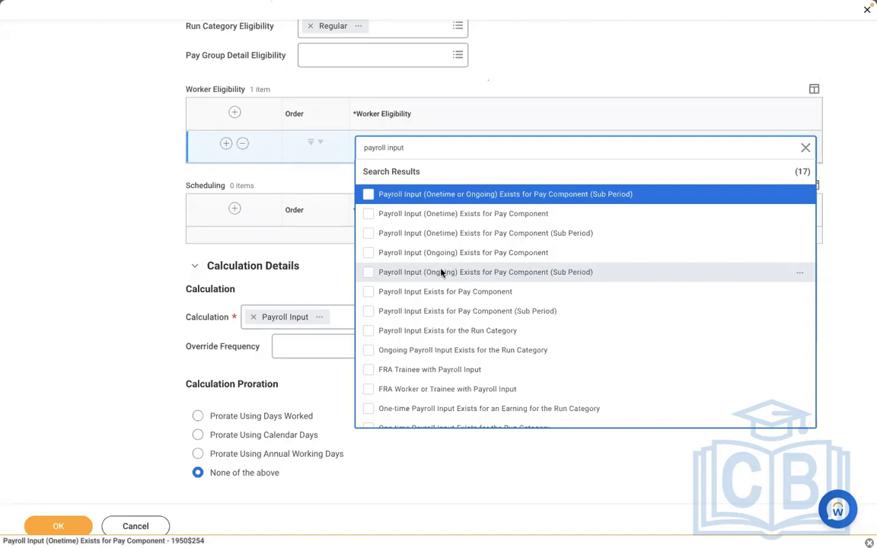
left_click(373, 291)
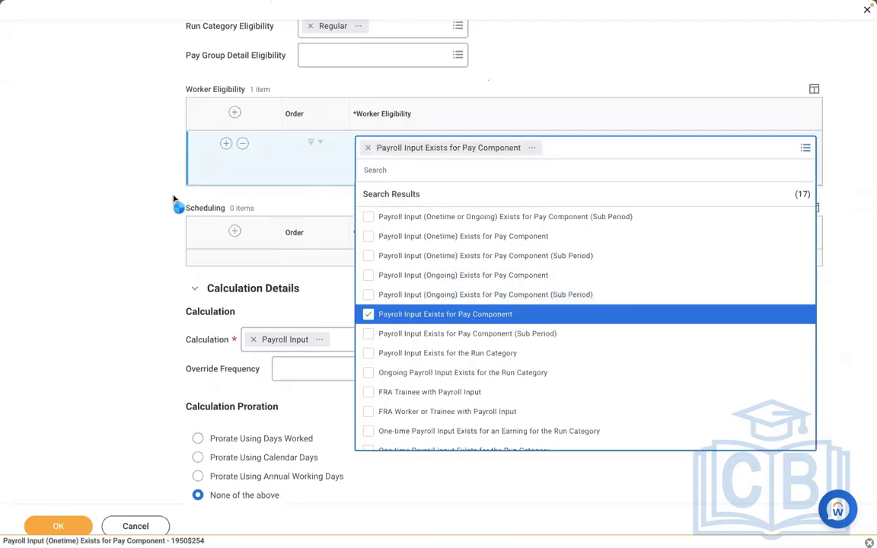
left_click(111, 193)
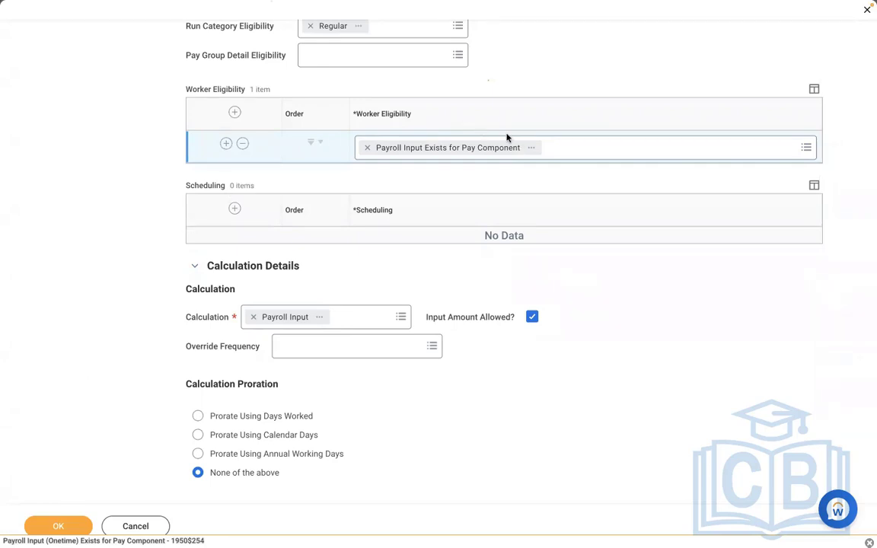
left_click(55, 526)
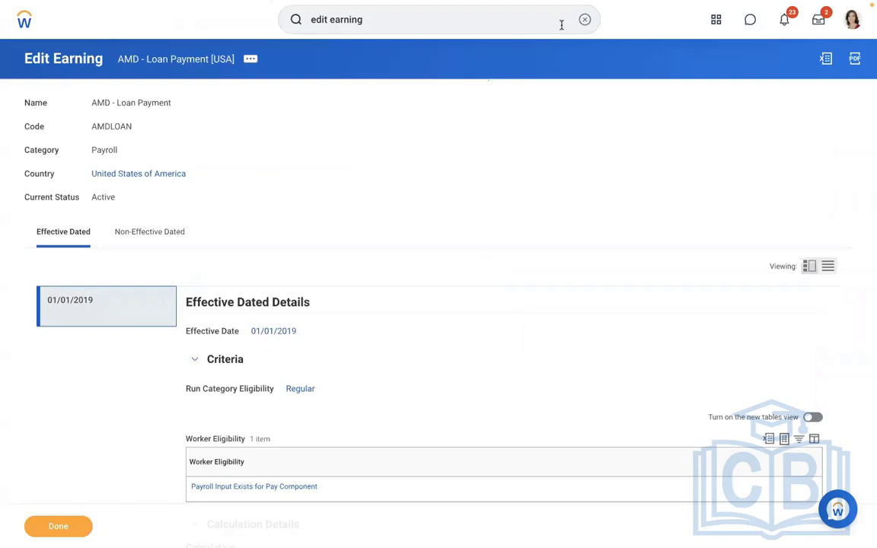
Search for the worker by name and open the pay information on their profile
left_click(584, 20)
left_click(328, 105)
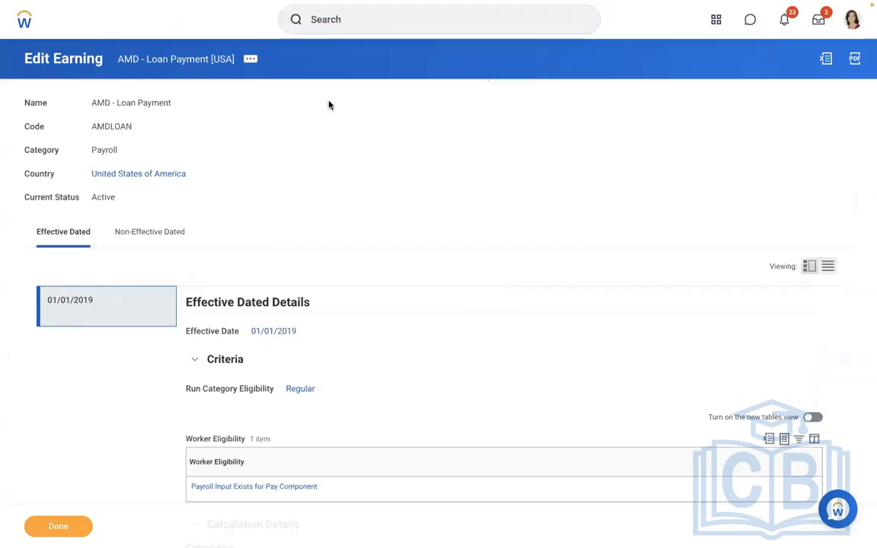
left_click(343, 18)
type("john chen")
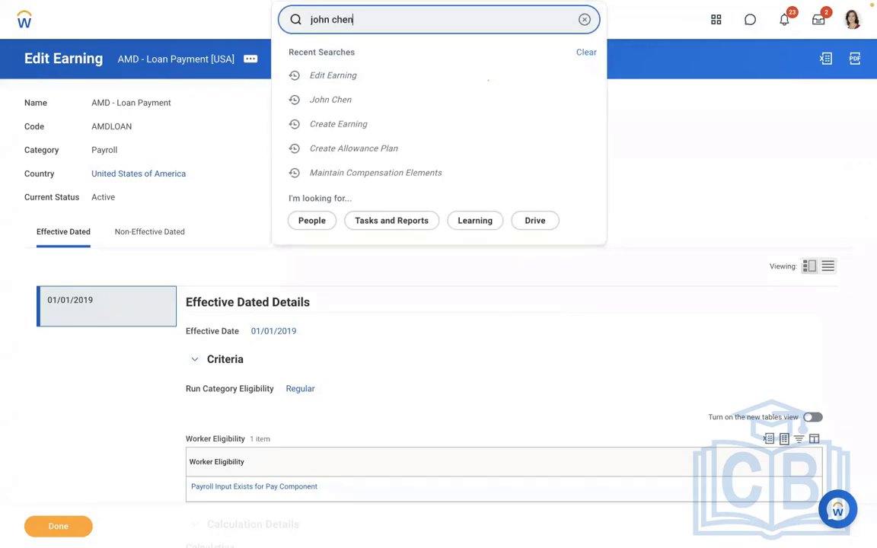
key("Return")
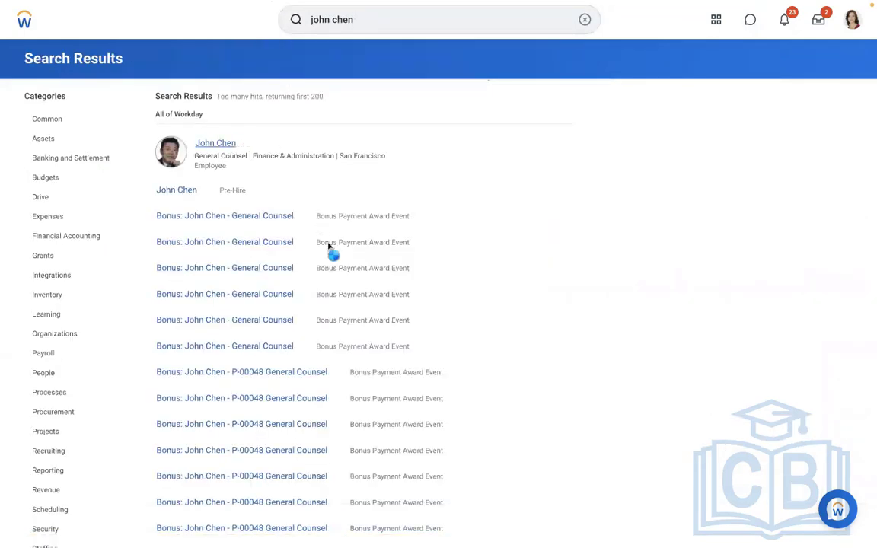
left_click(215, 143)
left_click(65, 428)
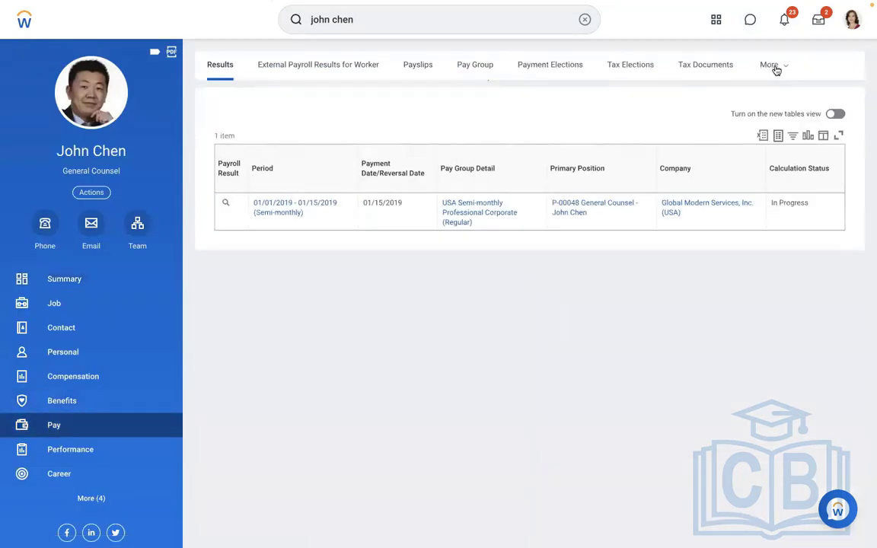
Check the worker's payroll input entries, and return to the payroll results
left_click(774, 67)
left_click(693, 249)
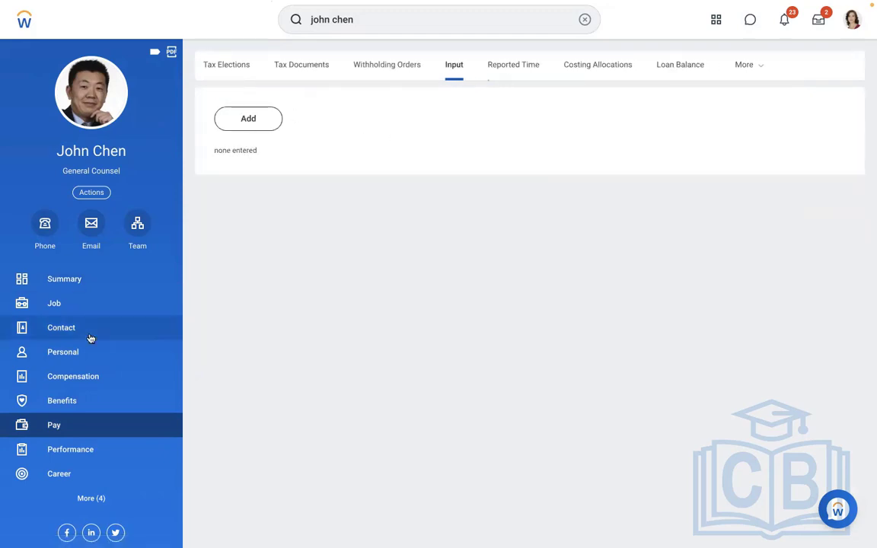
left_click(745, 71)
left_click(660, 94)
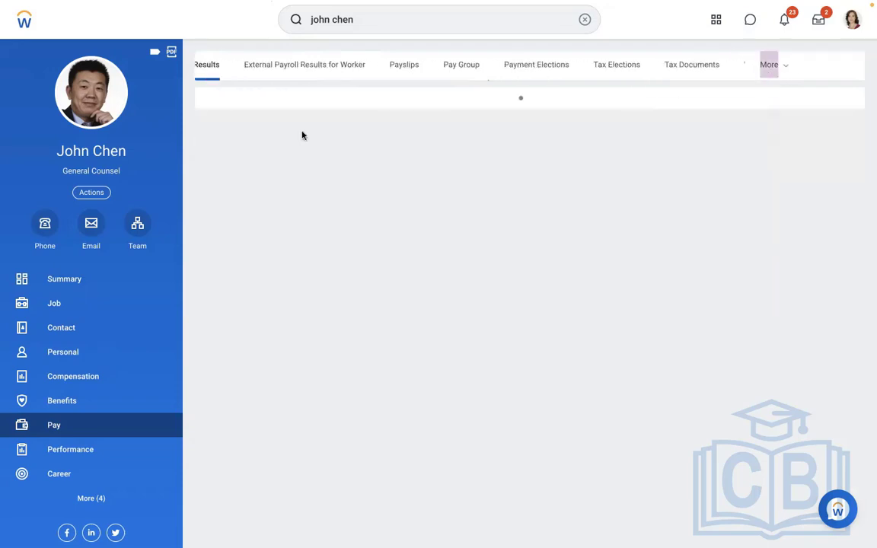
Re-calculate the worker's regular pay calculation for the 01/01/2019 - 01/15/2019 period and confirm it
left_click(237, 203)
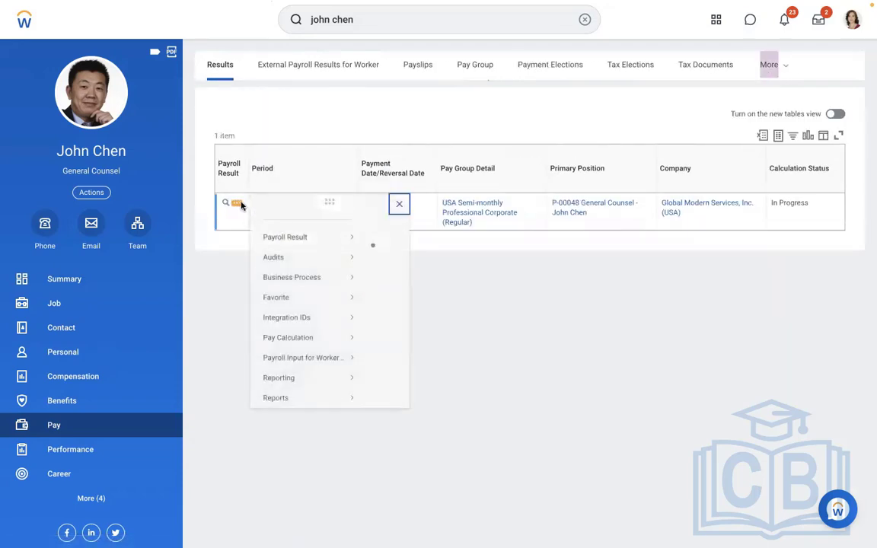
mouse_move(318, 268)
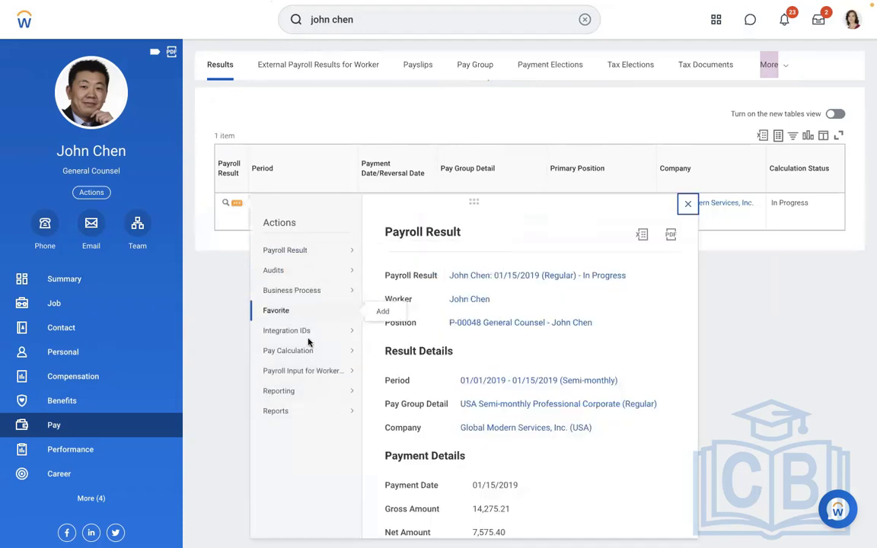
mouse_move(304, 350)
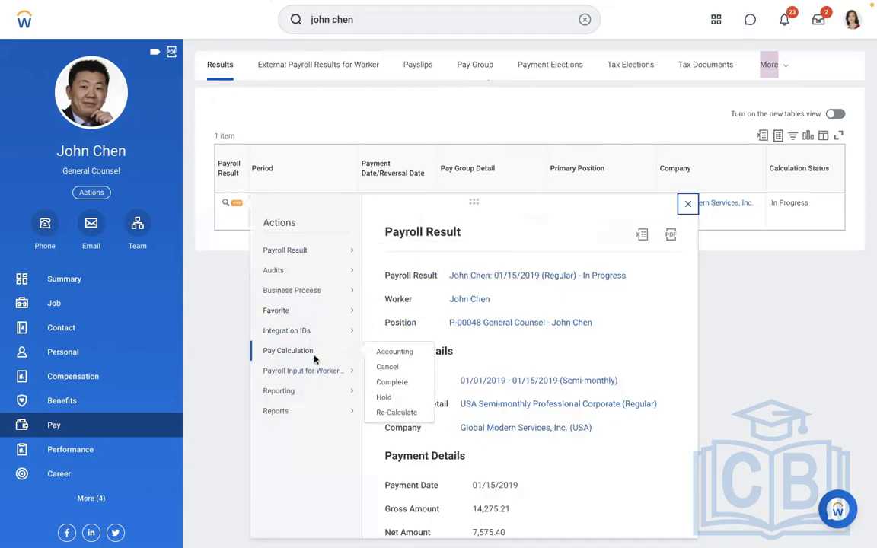
left_click(386, 412)
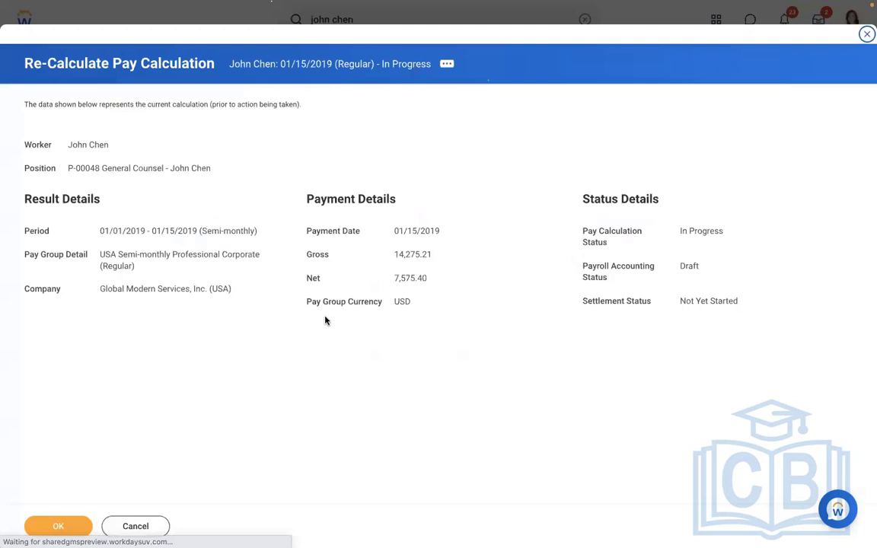
left_click(59, 525)
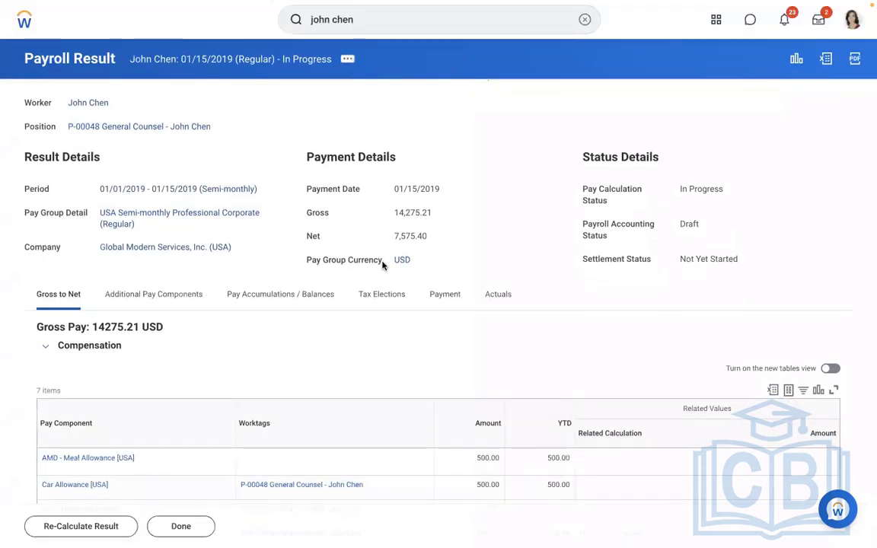
Review the recalculated gross-to-net compensation, benefits and taxes for the loan payment component
scroll(361, 347, "down", 5)
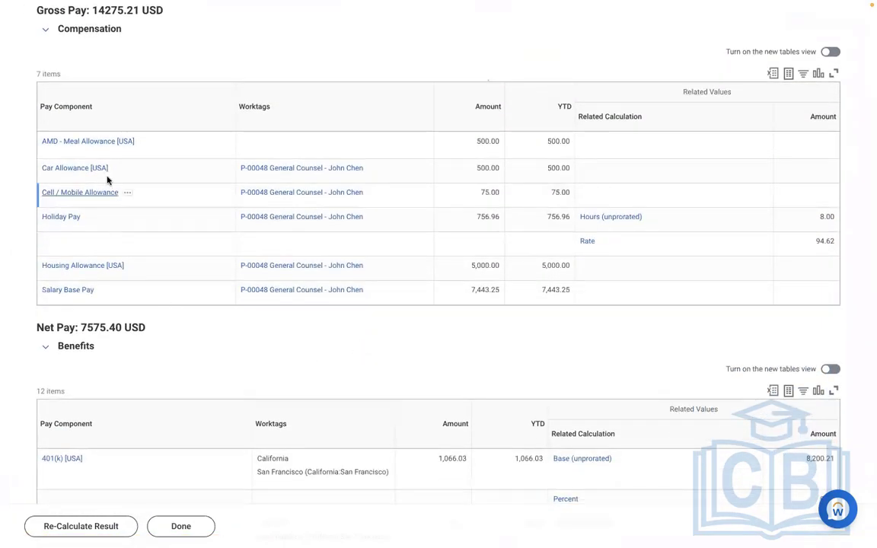
scroll(156, 248, "down", 1)
scroll(156, 248, "down", 6)
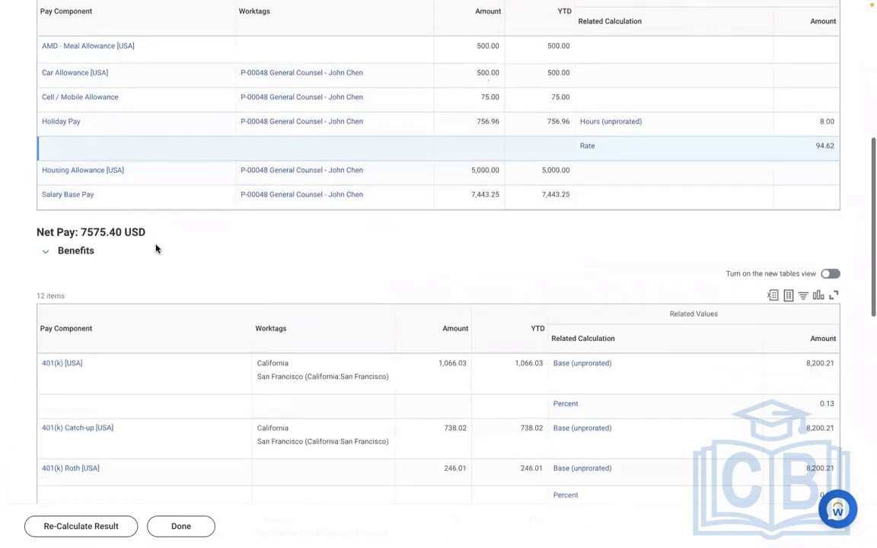
scroll(156, 248, "down", 5)
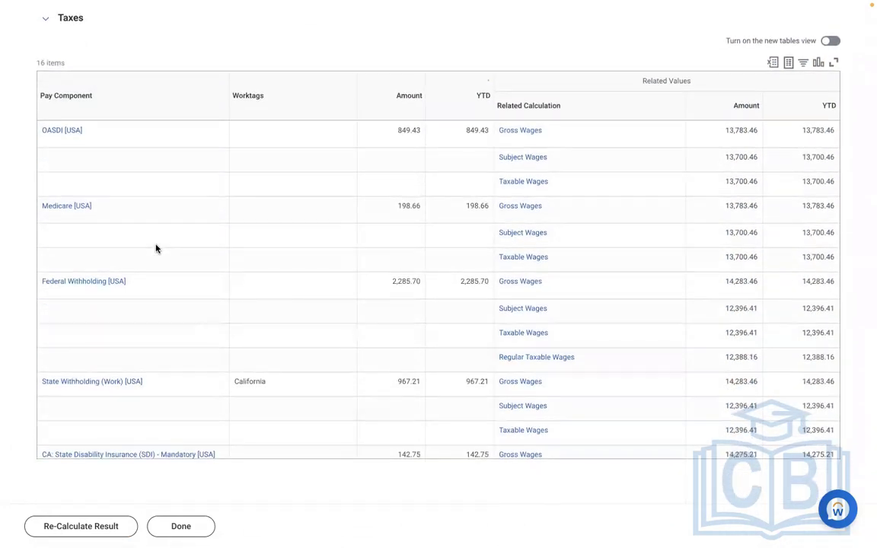
scroll(157, 248, "up", 3)
scroll(156, 248, "up", 8)
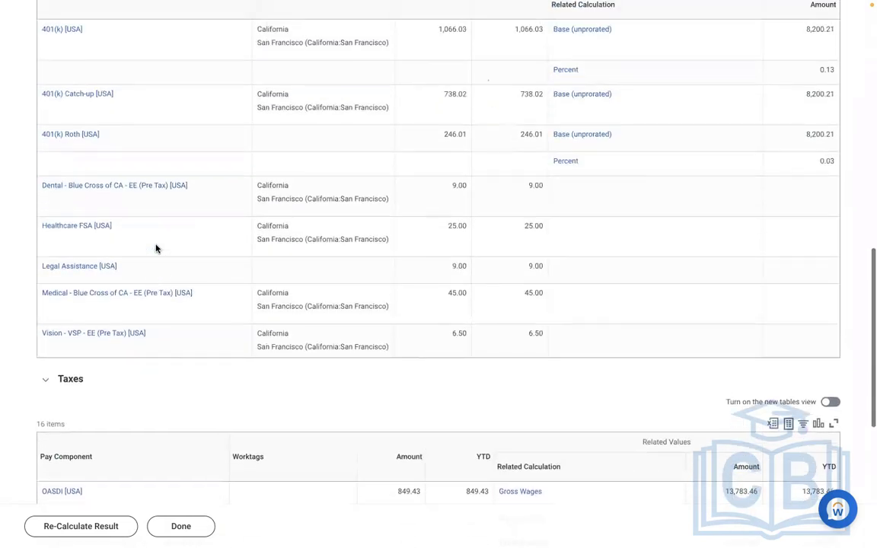
scroll(156, 248, "up", 4)
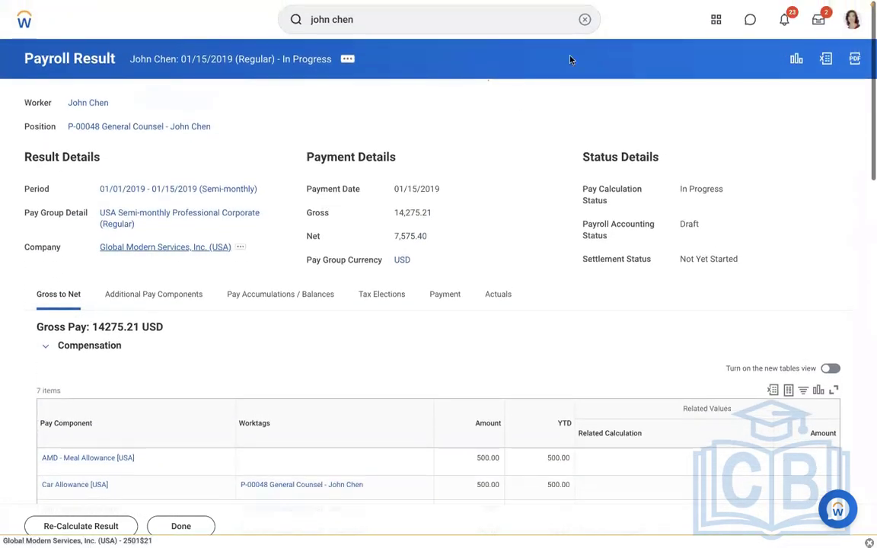
Find the Edit Earning task and open the AMD - Loan Payment [USA] earning for editing
left_click(586, 19)
type("edit")
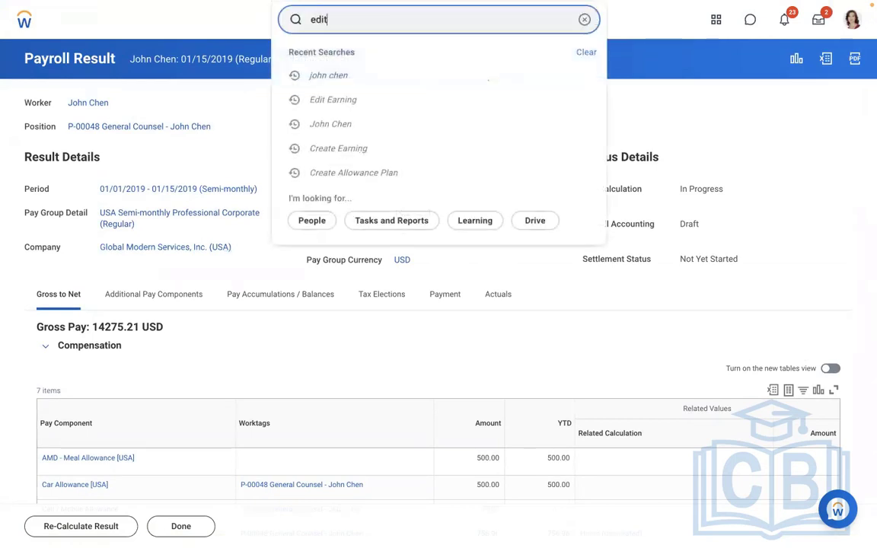
type(" earning")
left_click(354, 69)
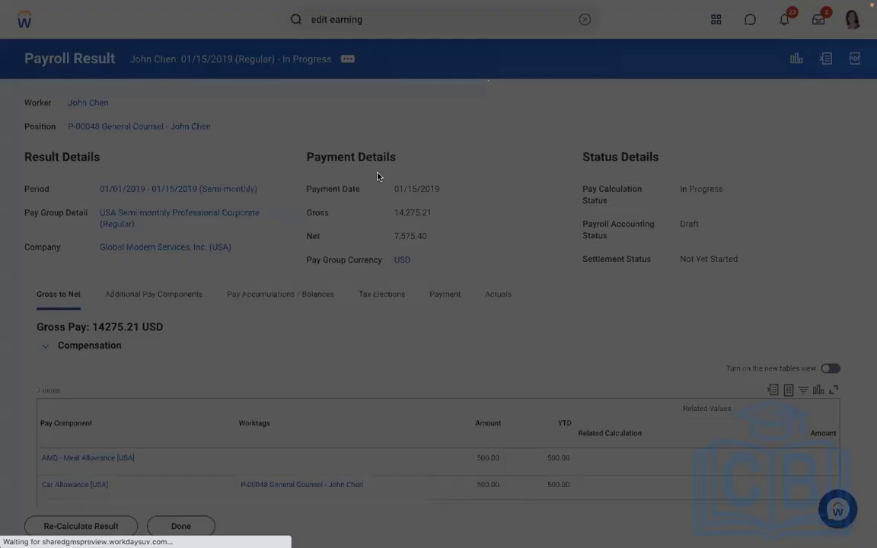
type("amd")
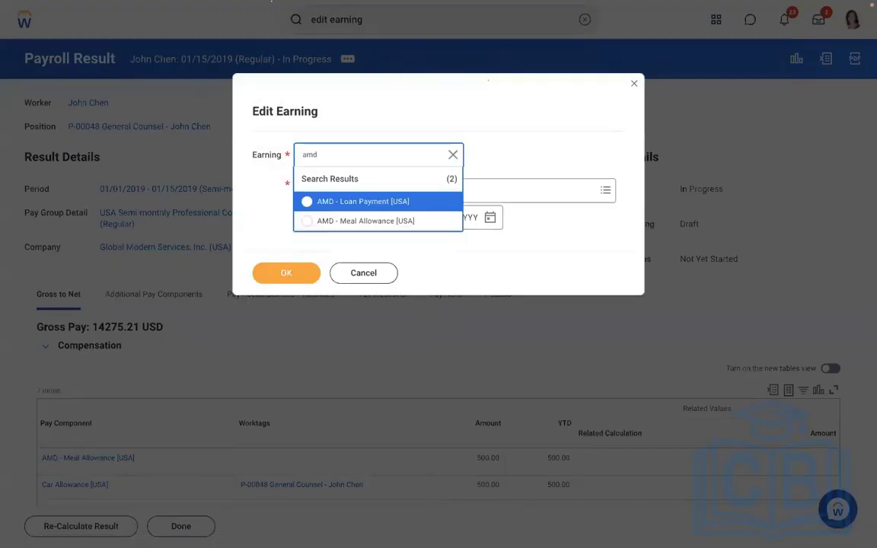
left_click(346, 202)
left_click(284, 272)
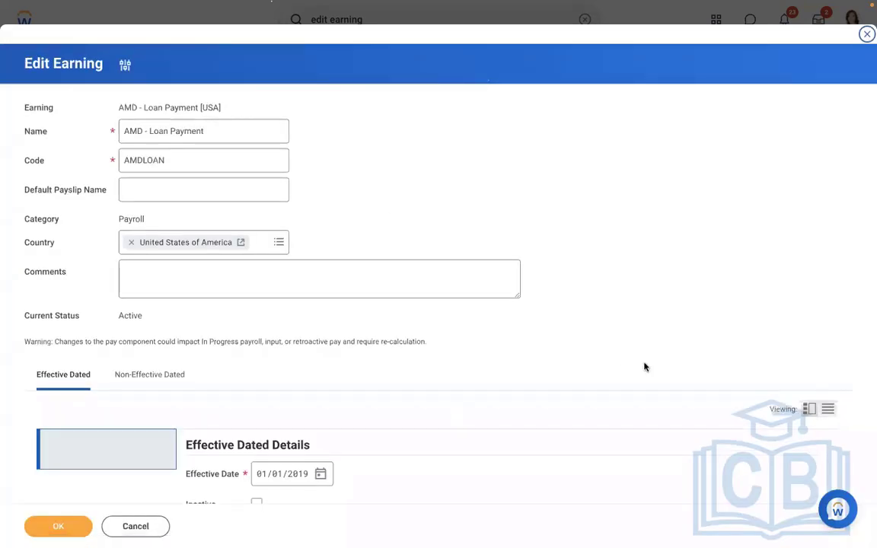
Replace the earning's worker eligibility with Payroll Input (Onetime) Exists for Pay Component (Sub Period) and save the earning
scroll(644, 367, "down", 5)
scroll(644, 367, "down", 5)
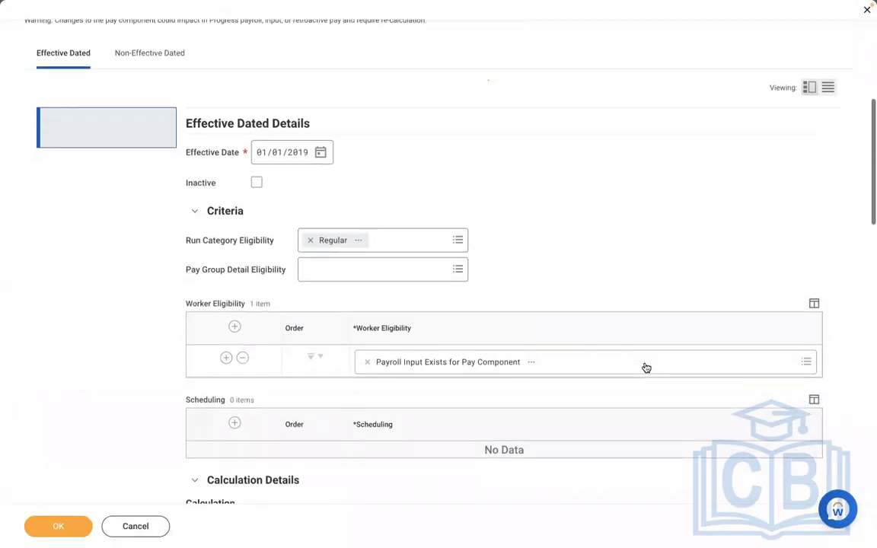
left_click(368, 320)
left_click(368, 321)
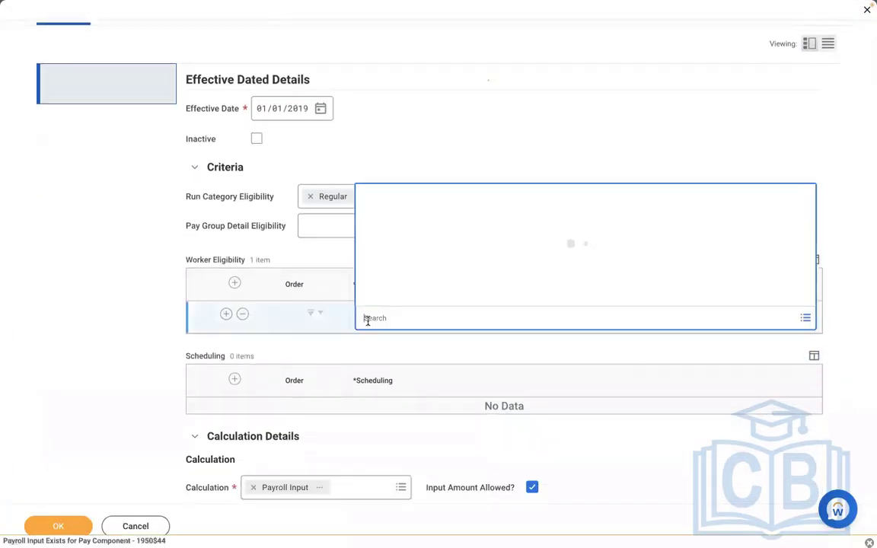
type("payroll input")
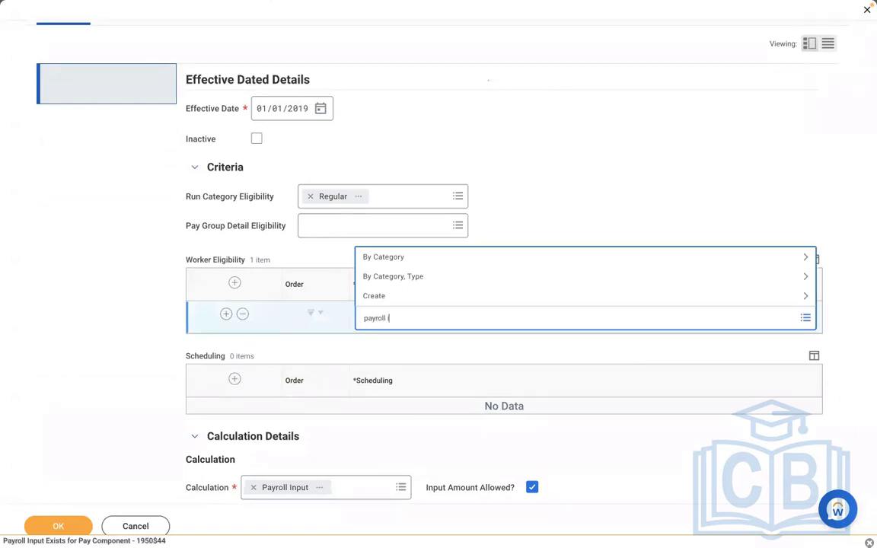
key("Return")
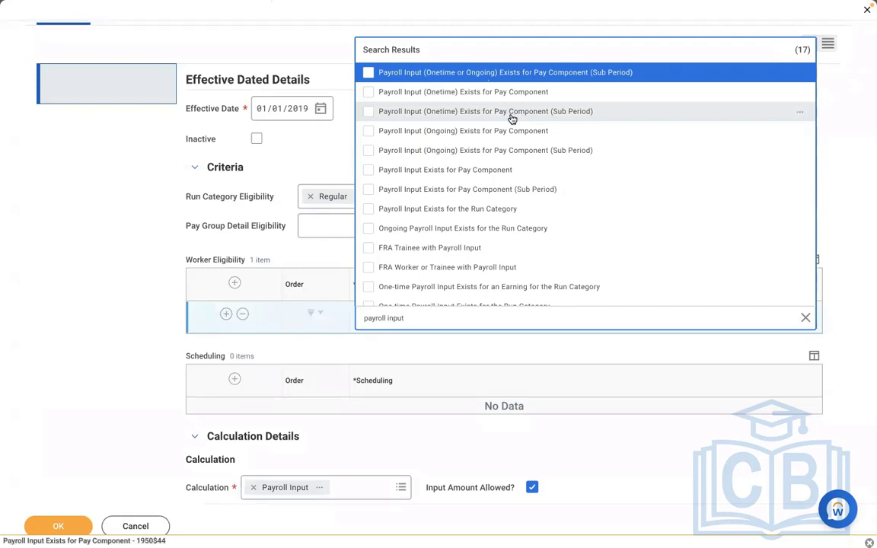
left_click(470, 113)
left_click(114, 293)
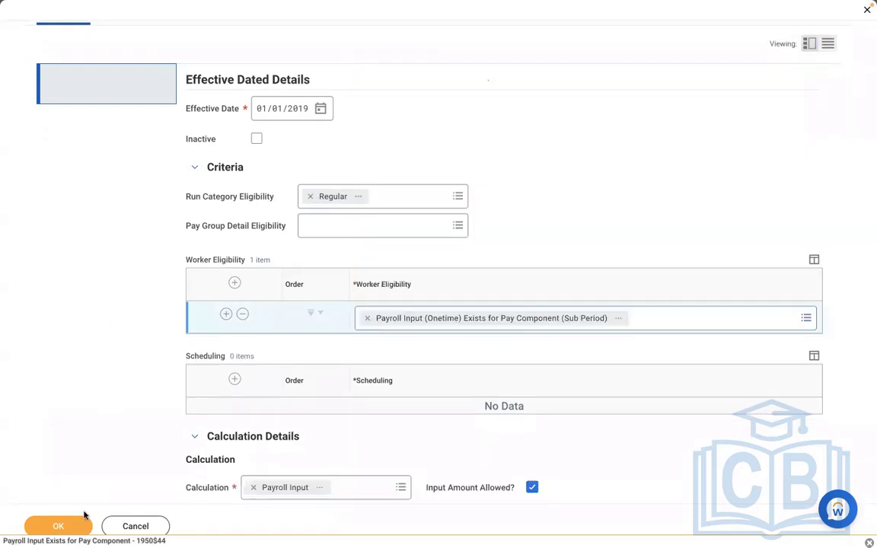
left_click(68, 531)
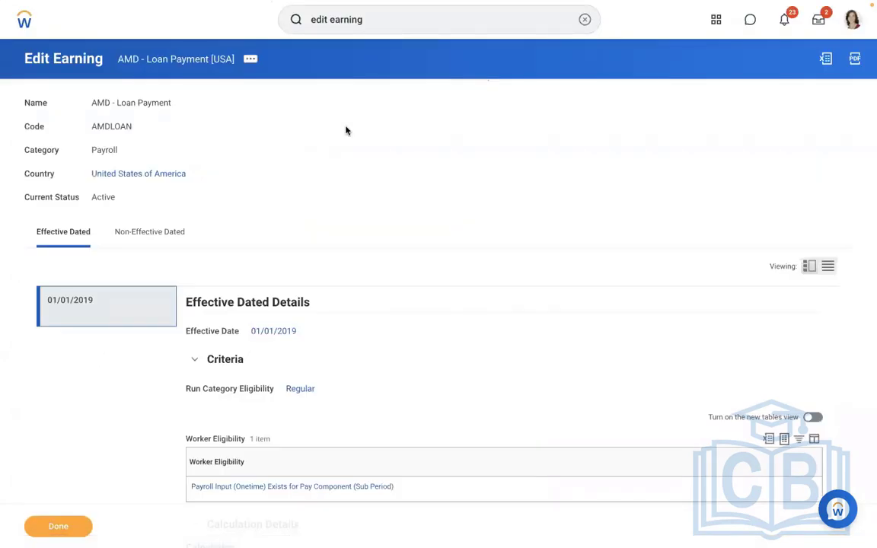
Search for the worker by name and open the pay section of their profile
left_click(585, 20)
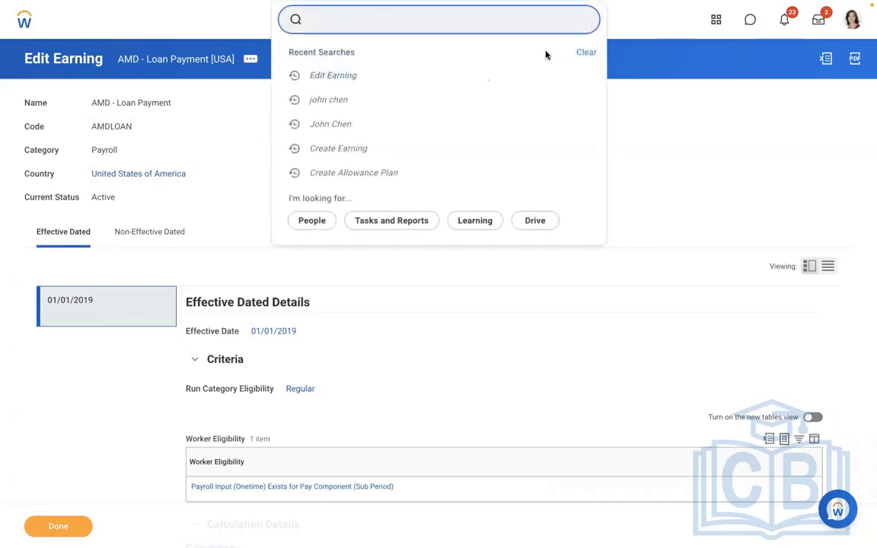
left_click(382, 98)
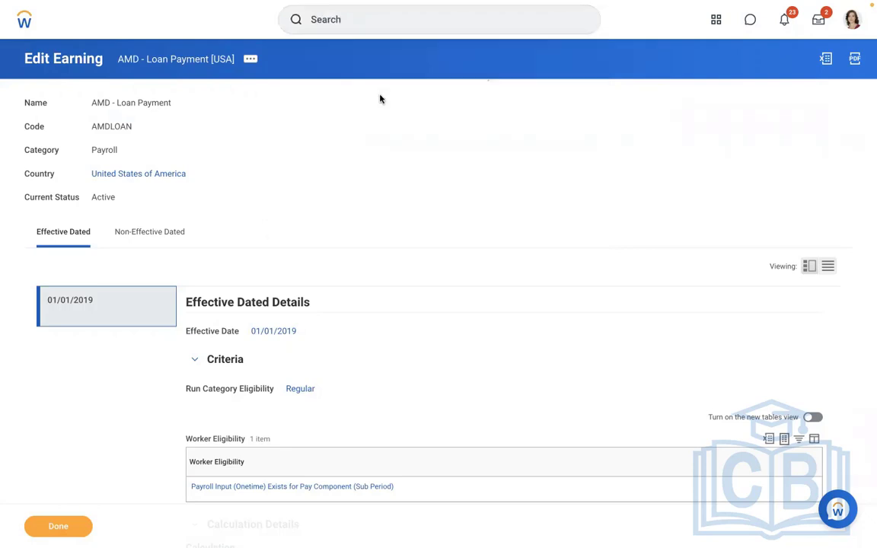
left_click(354, 25)
type("john chen")
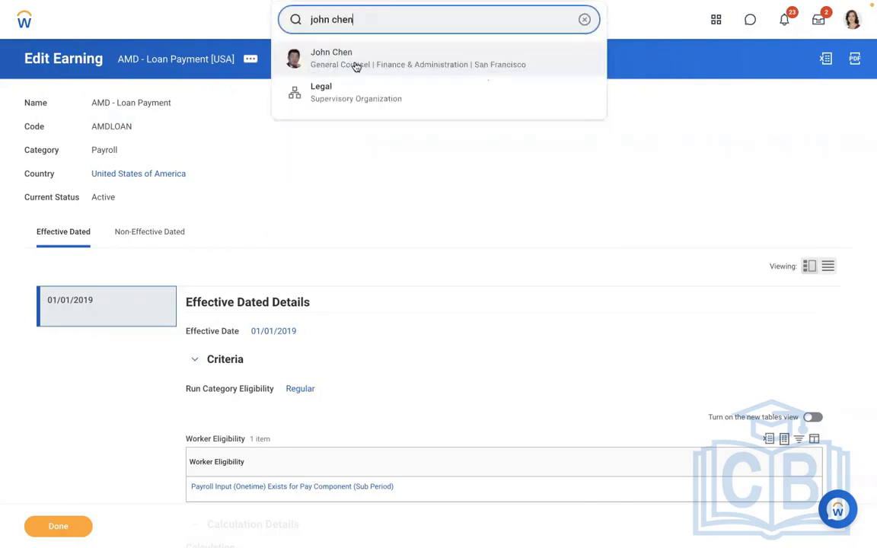
left_click(355, 64)
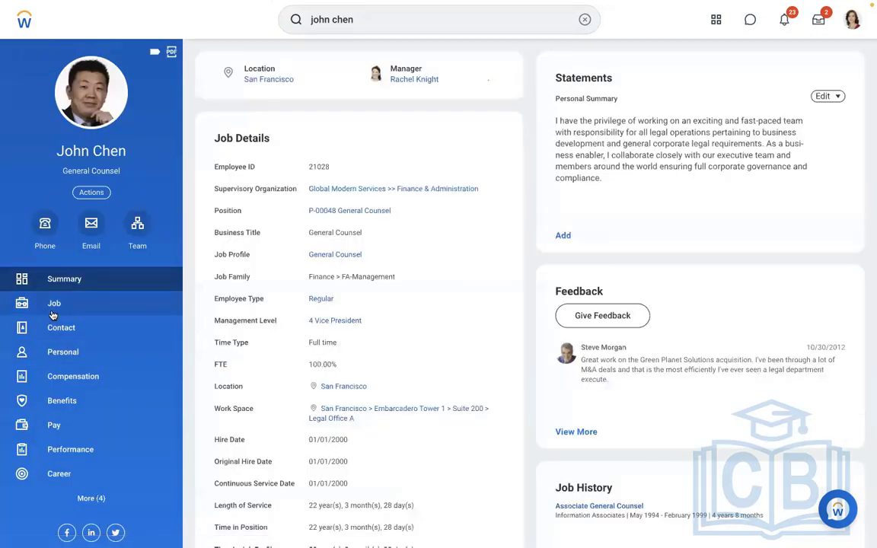
left_click(54, 425)
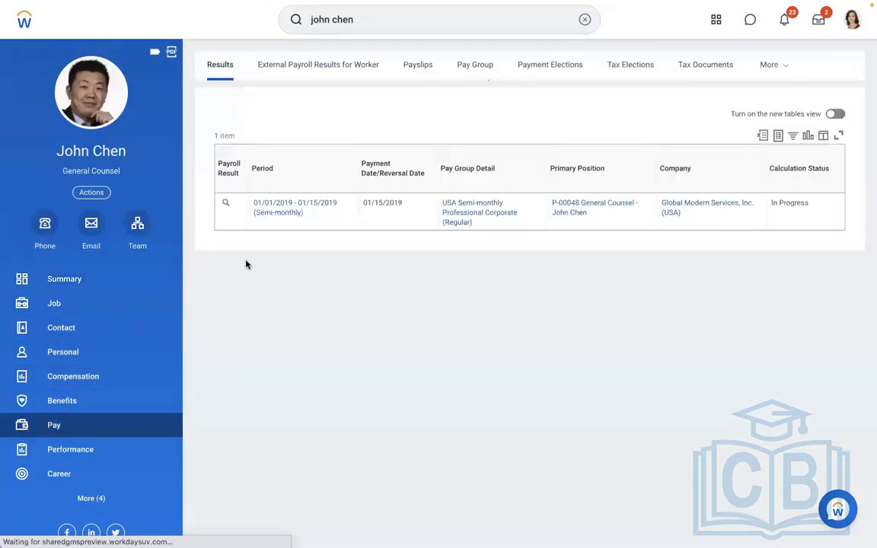
Re-calculate the worker's 01/01/2019 - 01/15/2019 payroll result and confirm the calculation
left_click(238, 204)
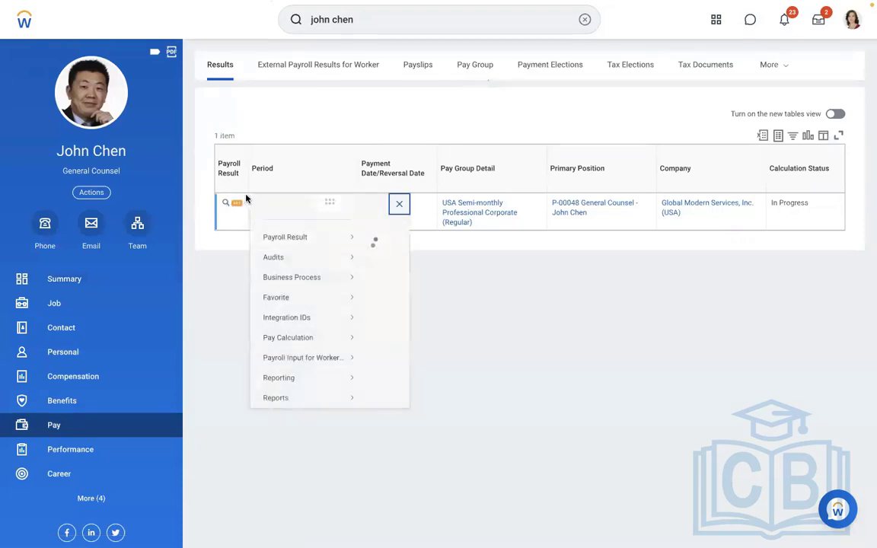
mouse_move(303, 353)
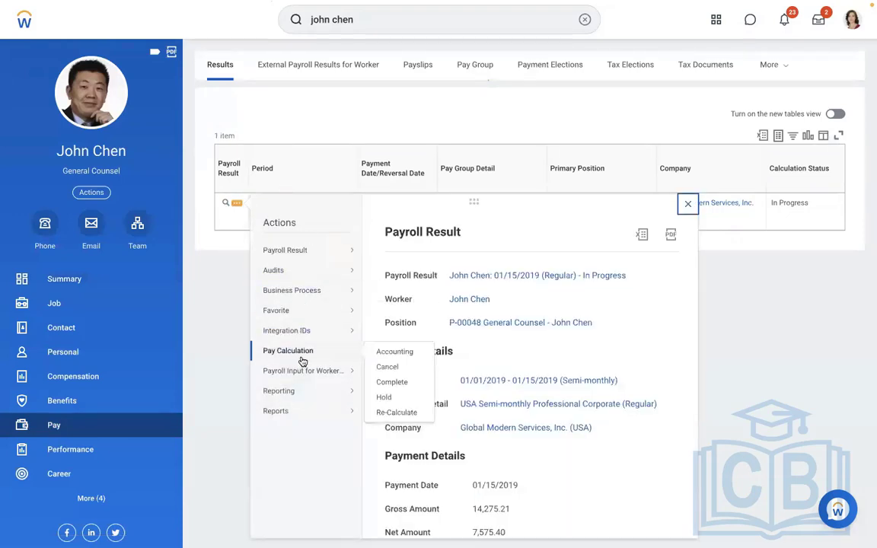
left_click(393, 411)
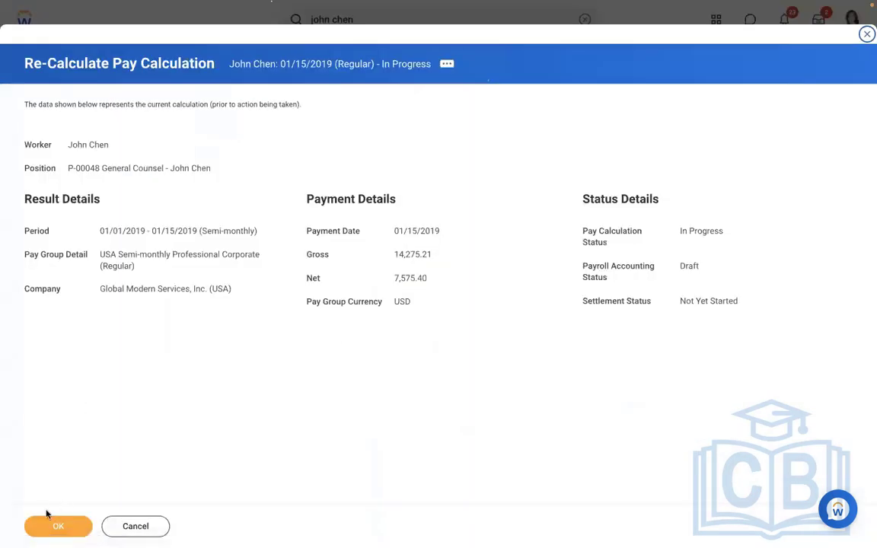
left_click(58, 526)
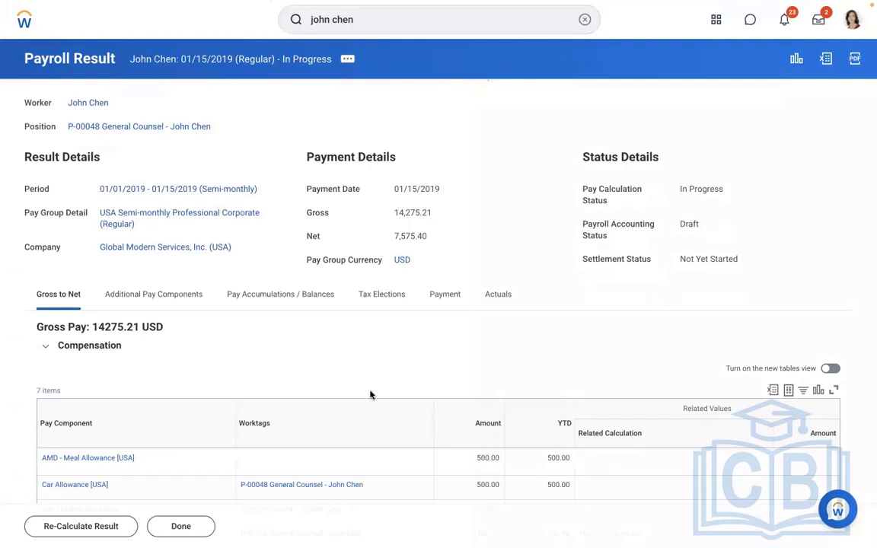
Check the payroll input entries on the worker's profile, glance at the payroll input notes in Word, and return to Workday
left_click(105, 104)
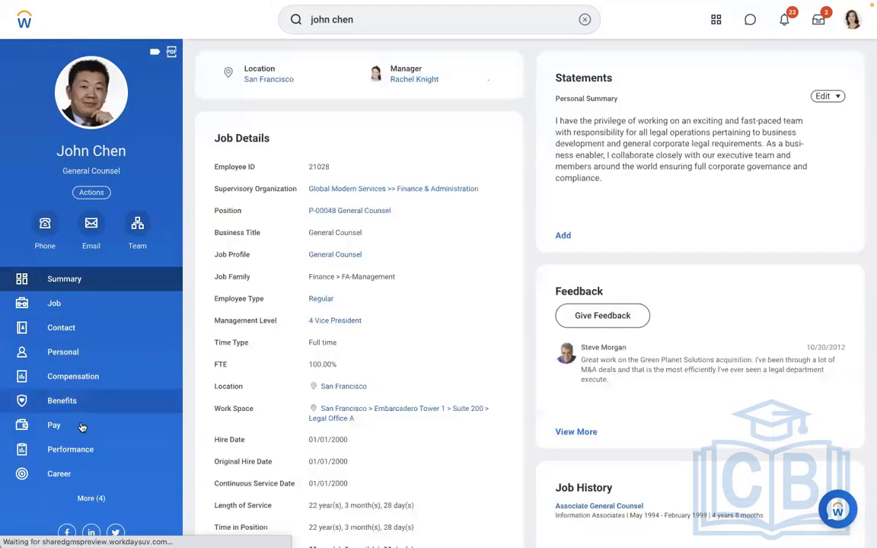
left_click(82, 427)
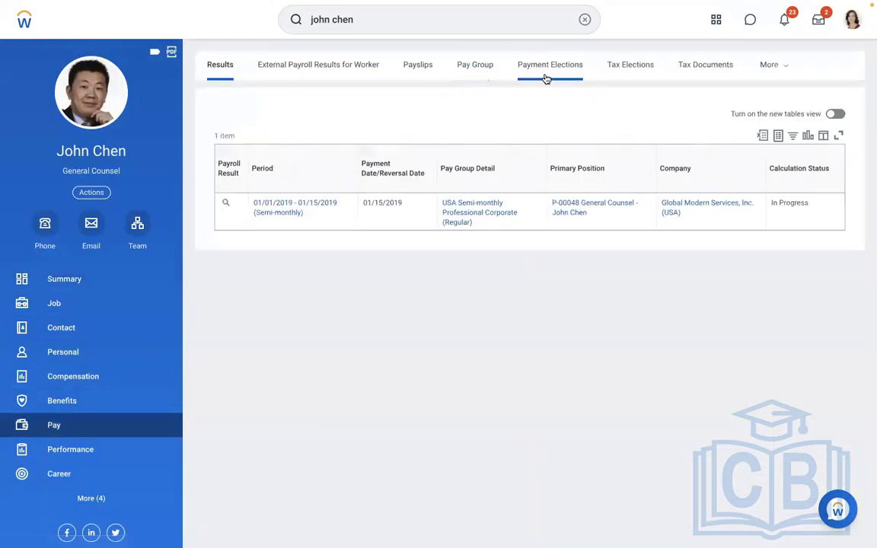
left_click(760, 70)
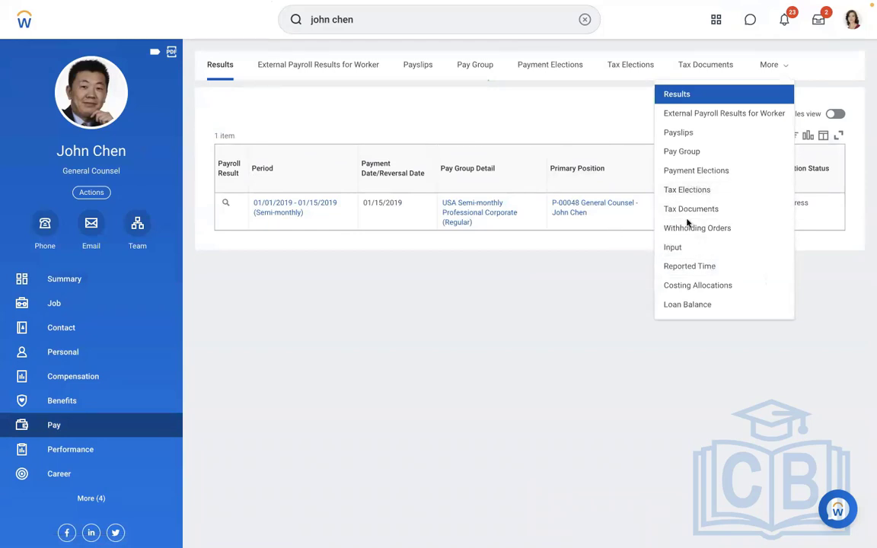
left_click(672, 247)
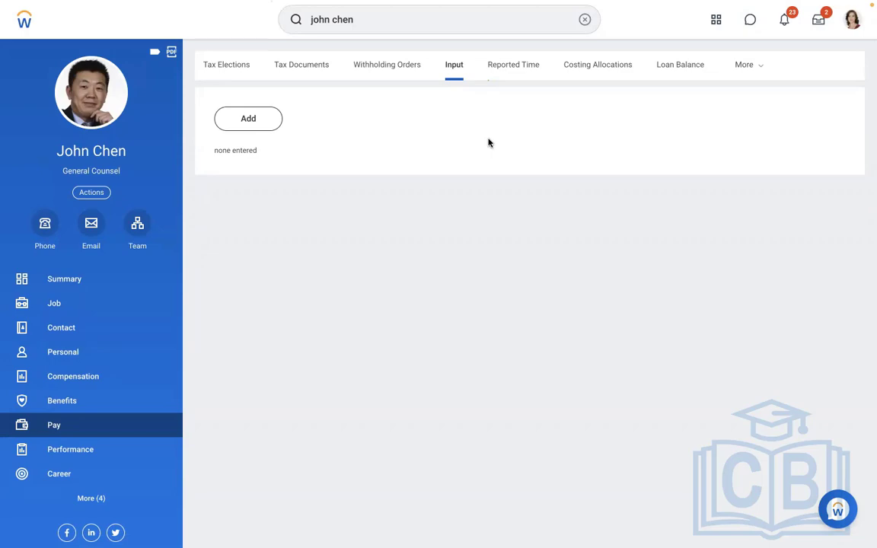
key("ctrl+Left")
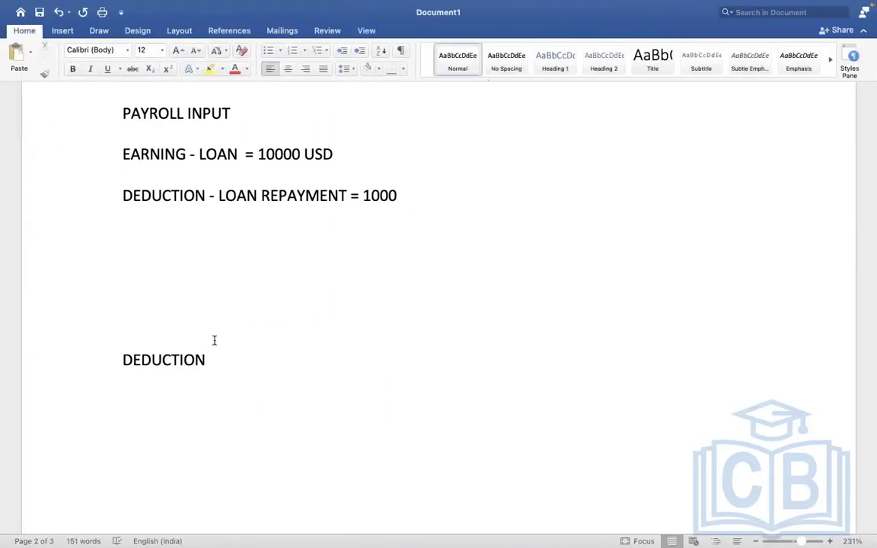
key("ctrl+Right")
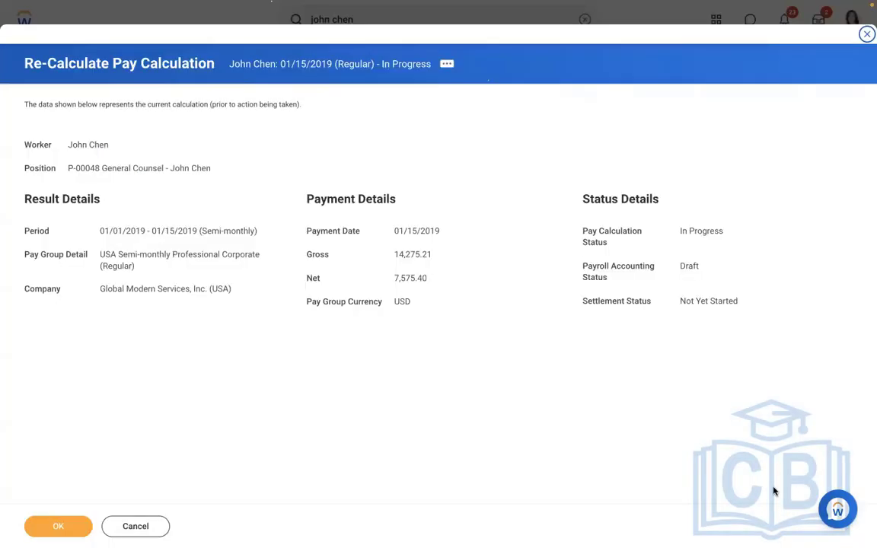